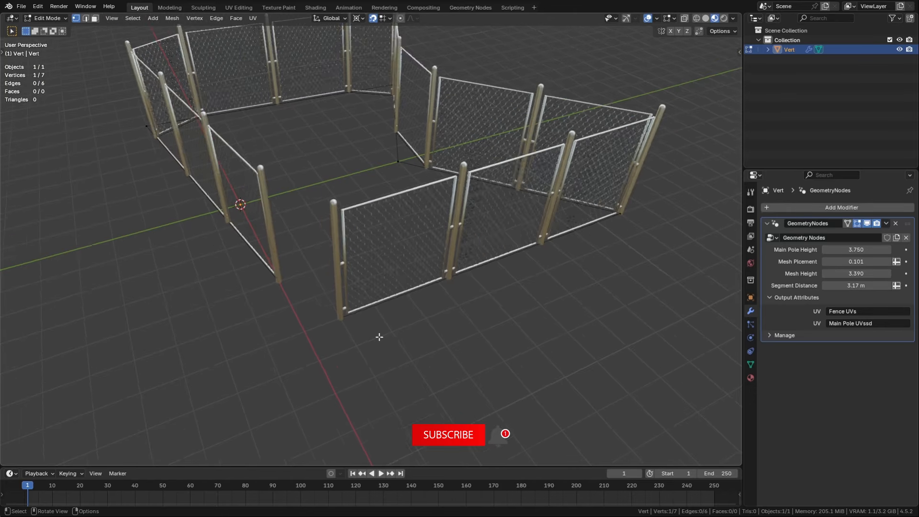
Extrude the fence path's end vertex through four more grid-snapped points, curving the fence around towards its first post
{"action": "key", "text": "e"}
{"action": "left_click", "coordinate": [440, 409]}
{"action": "key", "text": "e"}
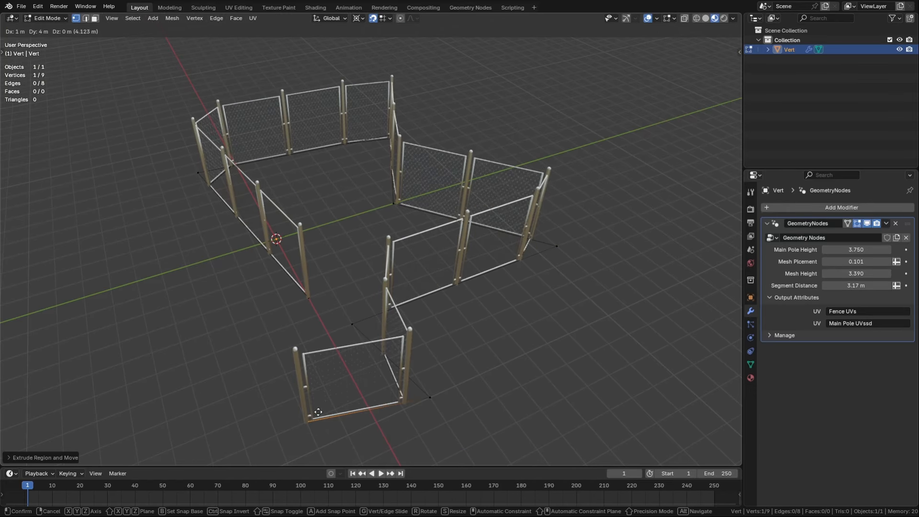
{"action": "left_click", "coordinate": [317, 412]}
{"action": "key", "text": "e"}
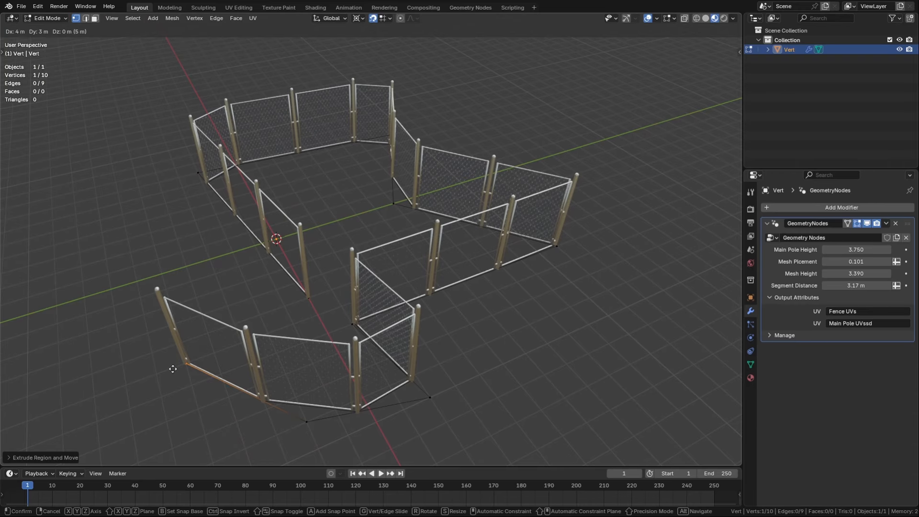
{"action": "left_click", "coordinate": [173, 368]}
{"action": "key", "text": "e"}
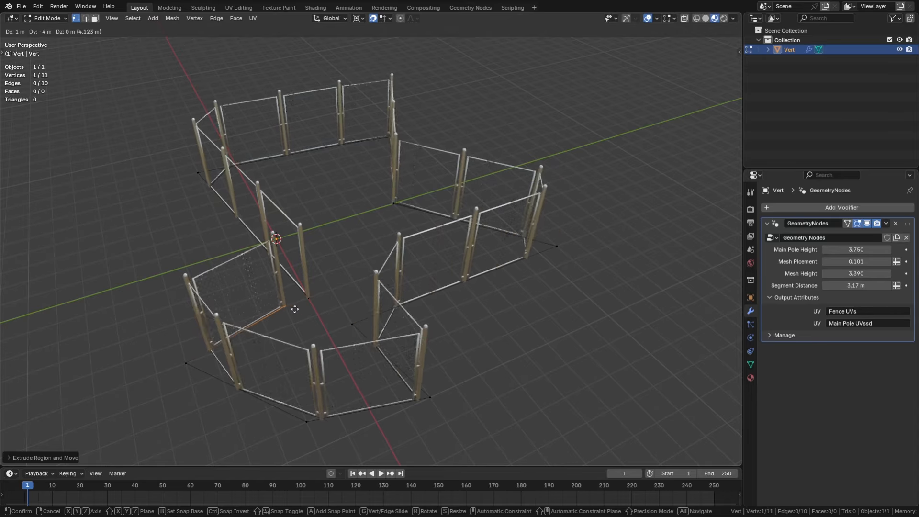
{"action": "left_click", "coordinate": [309, 304]}
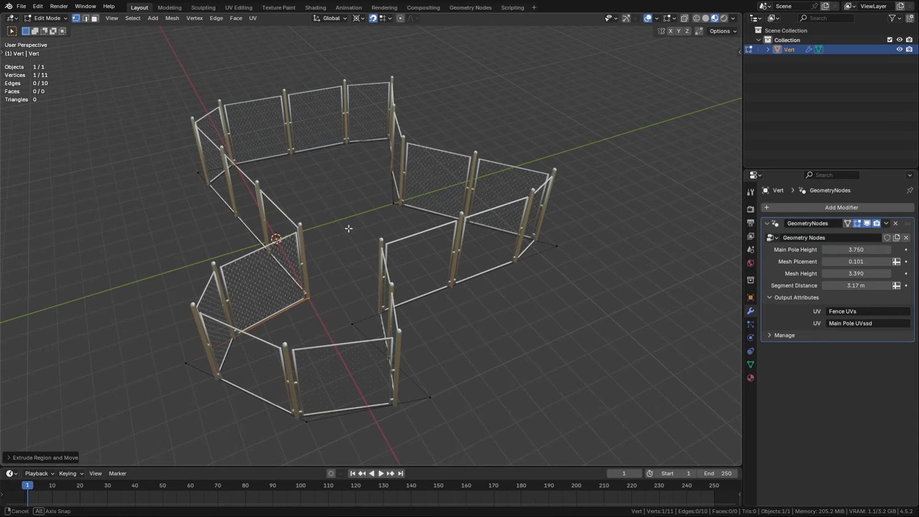
{"action": "middle_click_drag", "start_coordinate": [349, 230], "coordinate": [403, 238]}
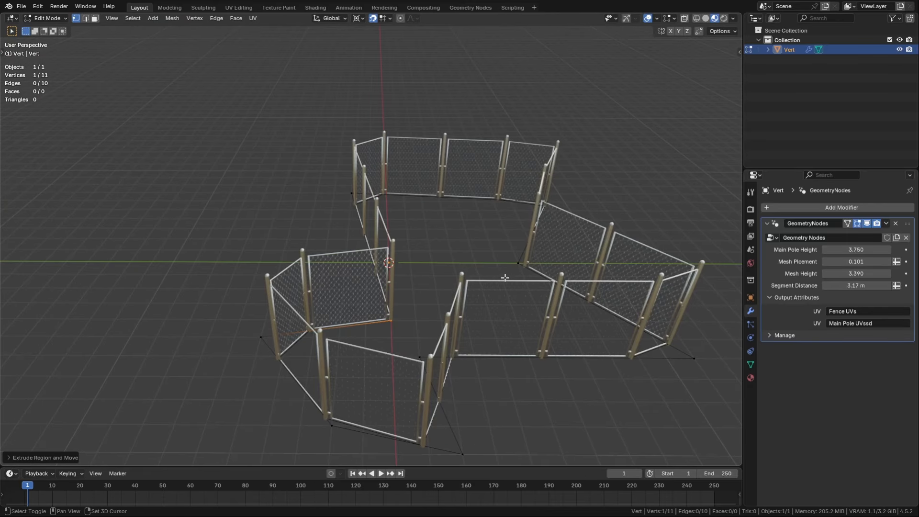
{"action": "middle_click_drag", "start_coordinate": [504, 277], "coordinate": [366, 261], "text": "shift"}
{"action": "mouse_move", "coordinate": [366, 261]}
{"action": "middle_mouse_down"}
{"action": "mouse_move", "coordinate": [341, 263]}
{"action": "mouse_move", "coordinate": [381, 262]}
{"action": "middle_mouse_up"}
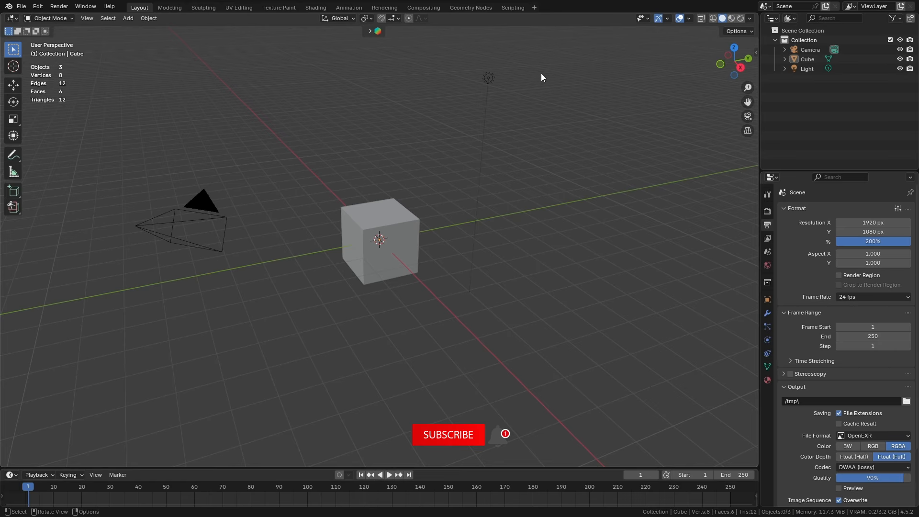
Delete the default camera, cube and light from the new scene
{"action": "left_click_drag", "start_coordinate": [542, 49], "coordinate": [131, 266]}
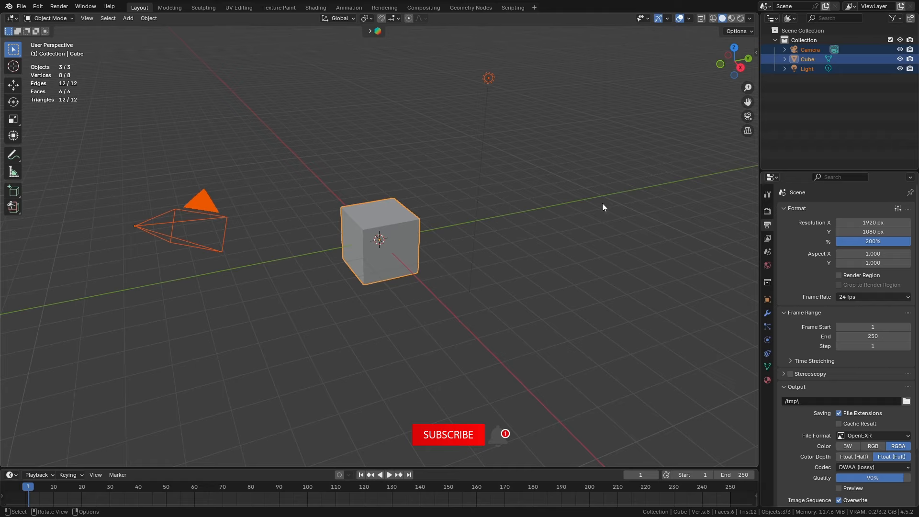
{"action": "key", "text": "x"}
{"action": "left_click", "coordinate": [508, 165]}
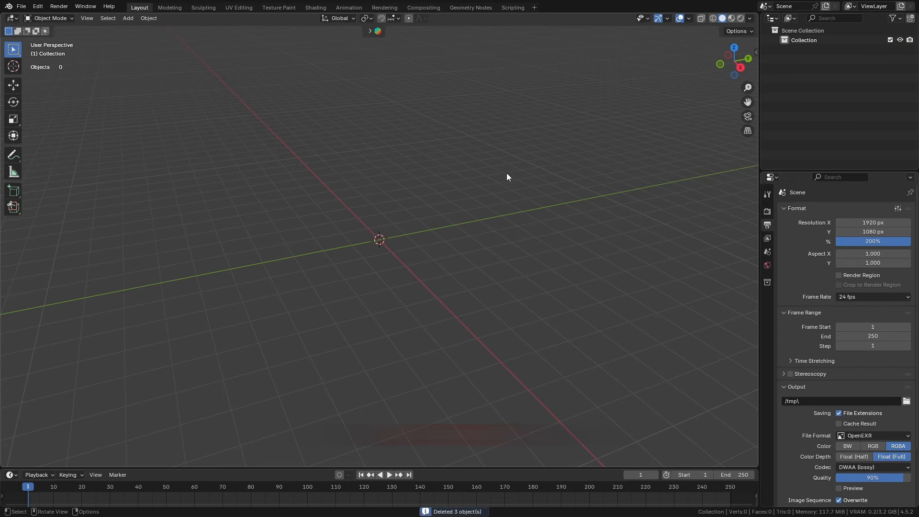
Add a Single Vert mesh object at the world origin
{"action": "key", "text": "shift+a"}
{"action": "left_click", "coordinate": [476, 191]}
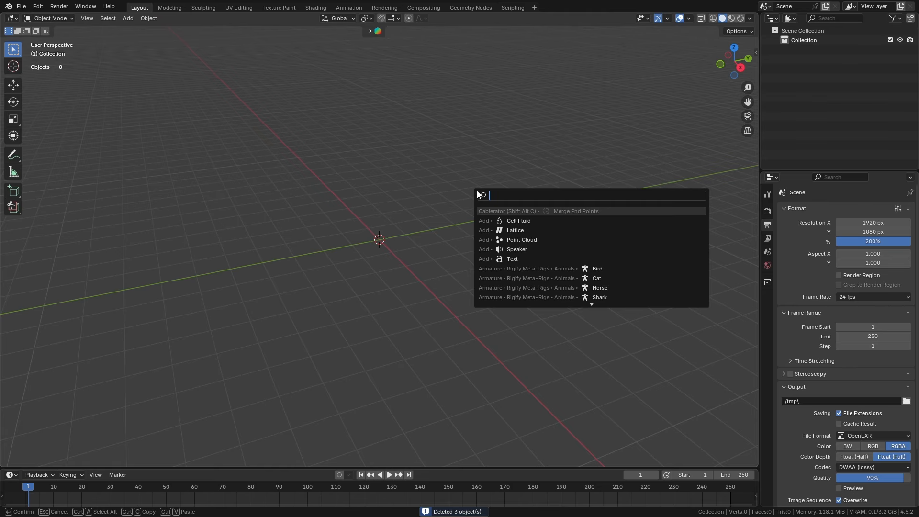
{"action": "key", "text": "Escape"}
{"action": "key", "text": "shift+a"}
{"action": "mouse_move", "coordinate": [474, 204]}
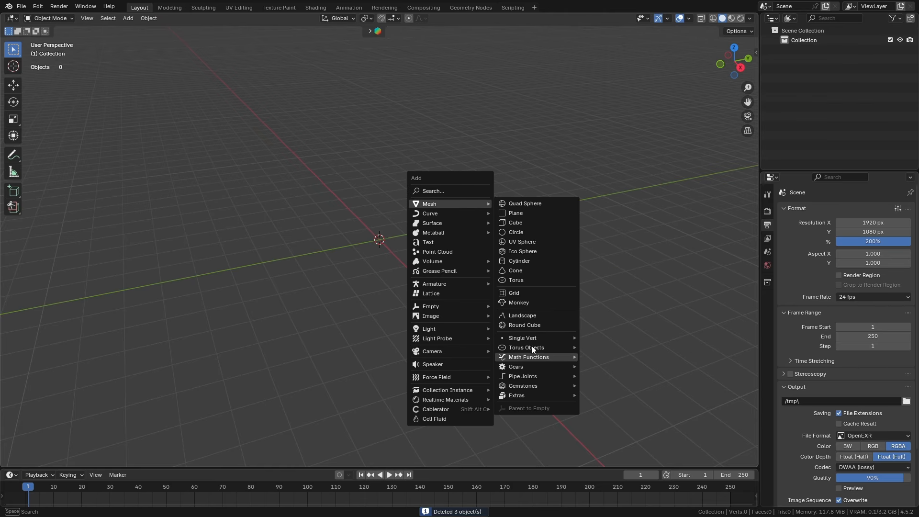
{"action": "mouse_move", "coordinate": [533, 337]}
{"action": "left_click", "coordinate": [604, 339]}
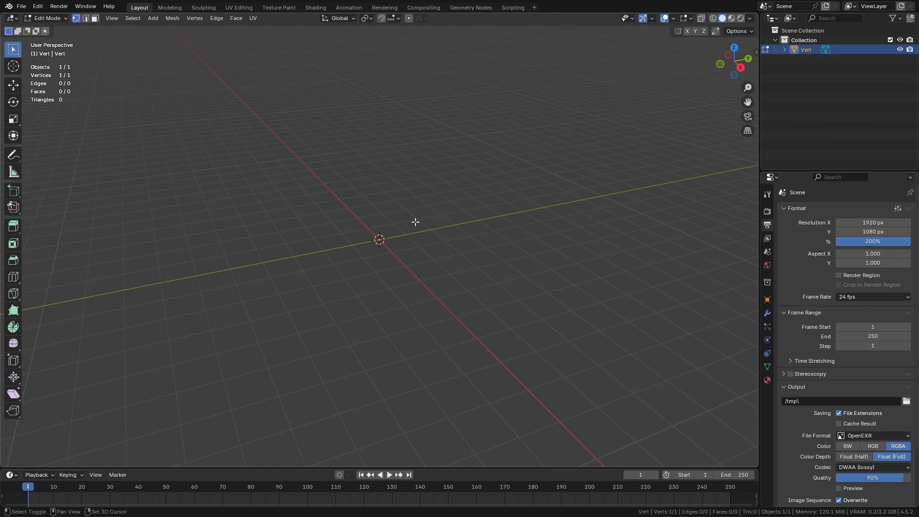
Set snapping to Grid and extrude the vertex four times into an open path, starting along the Y axis with a 6 m second segment
{"action": "left_click", "coordinate": [393, 18]}
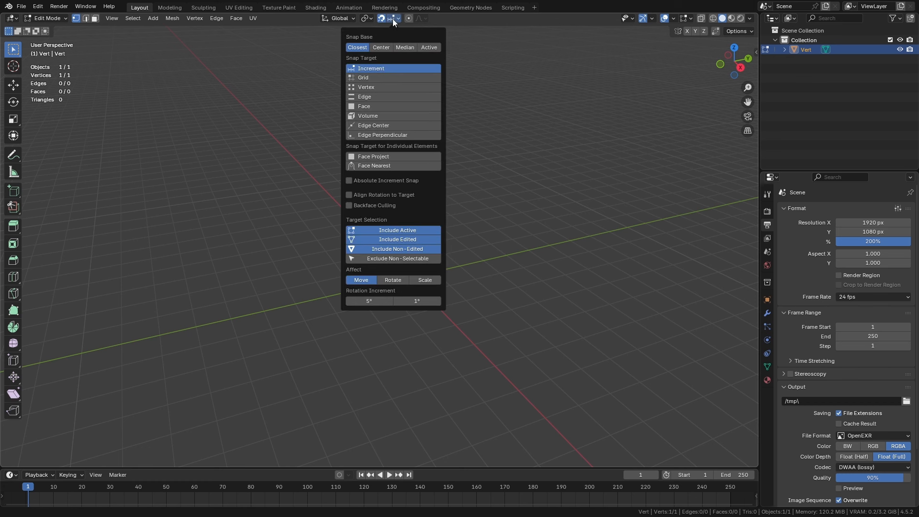
{"action": "left_click", "coordinate": [380, 76]}
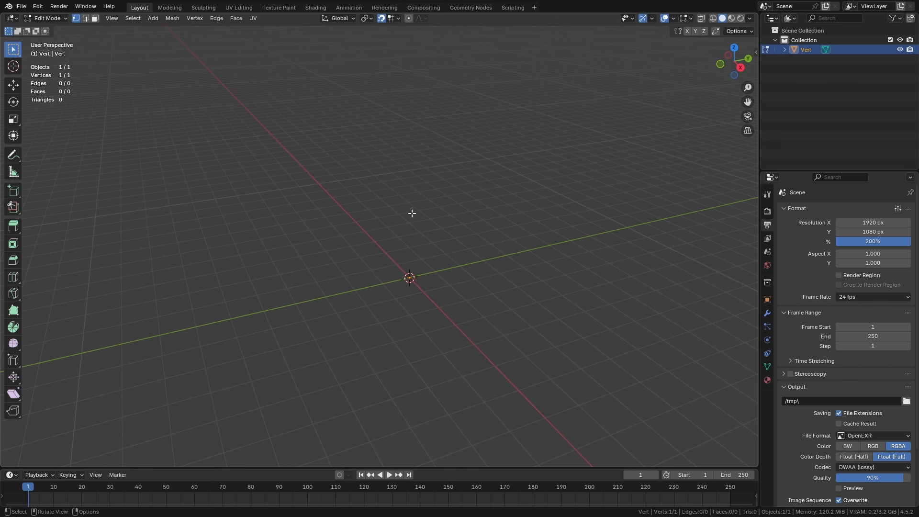
{"action": "middle_click_drag", "start_coordinate": [458, 213], "coordinate": [469, 267]}
{"action": "key", "text": "e"}
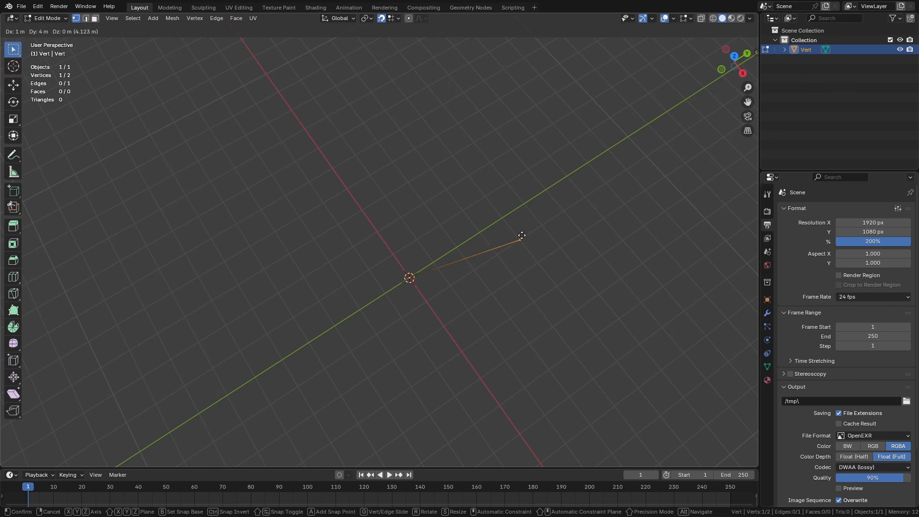
{"action": "left_click", "coordinate": [546, 189]}
{"action": "key", "text": "e"}
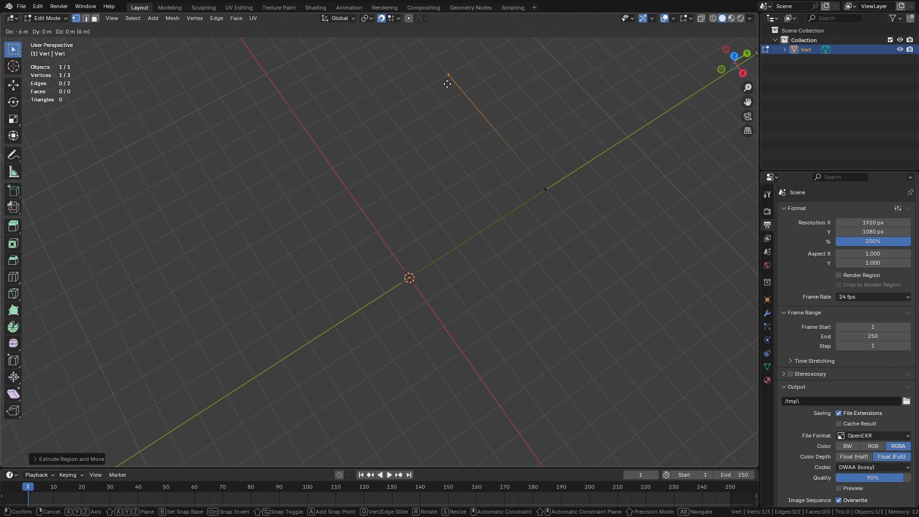
{"action": "left_click", "coordinate": [447, 84]}
{"action": "key", "text": "e"}
{"action": "left_click", "coordinate": [264, 98]}
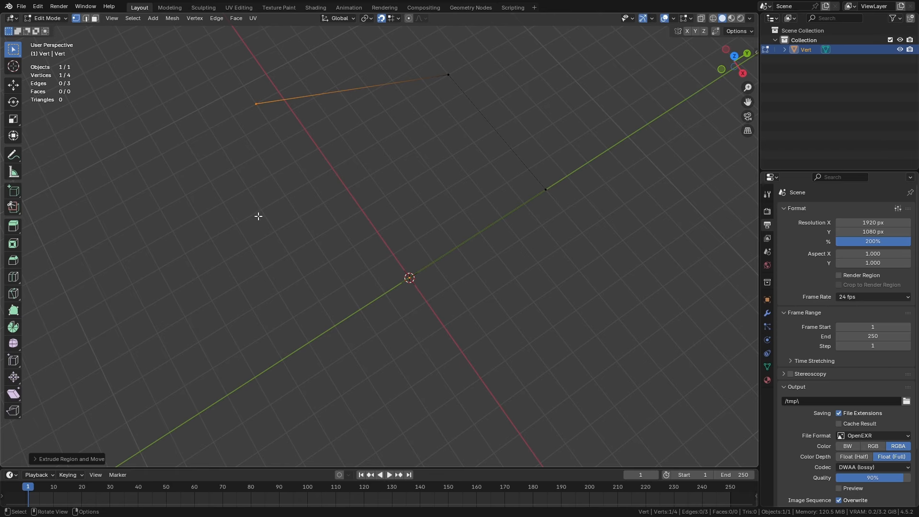
{"action": "key", "text": "e"}
{"action": "left_click", "coordinate": [221, 264]}
Switch the path object back to Object Mode
{"action": "middle_click_drag", "start_coordinate": [302, 258], "coordinate": [376, 246]}
{"action": "left_click_drag", "start_coordinate": [506, 247], "coordinate": [612, 356]}
{"action": "key", "text": "ctrl+Tab"}
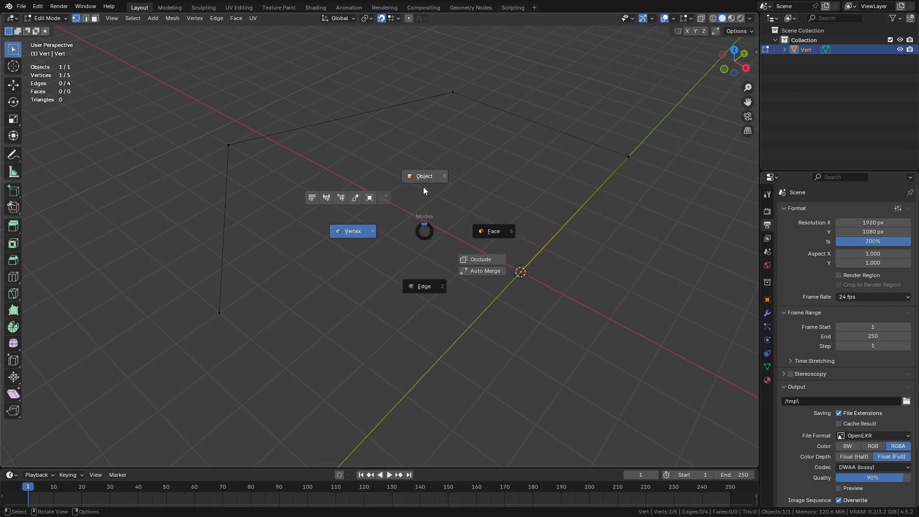
{"action": "left_click", "coordinate": [426, 177]}
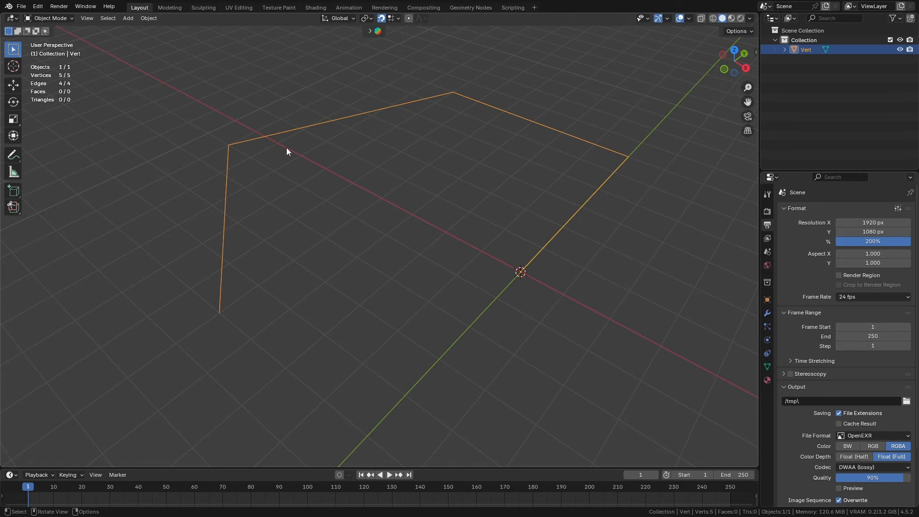
Turn the timeline into an enlarged Geometry Node Editor, sharing the height about evenly with the 3D viewport
{"action": "left_click", "coordinate": [4, 464]}
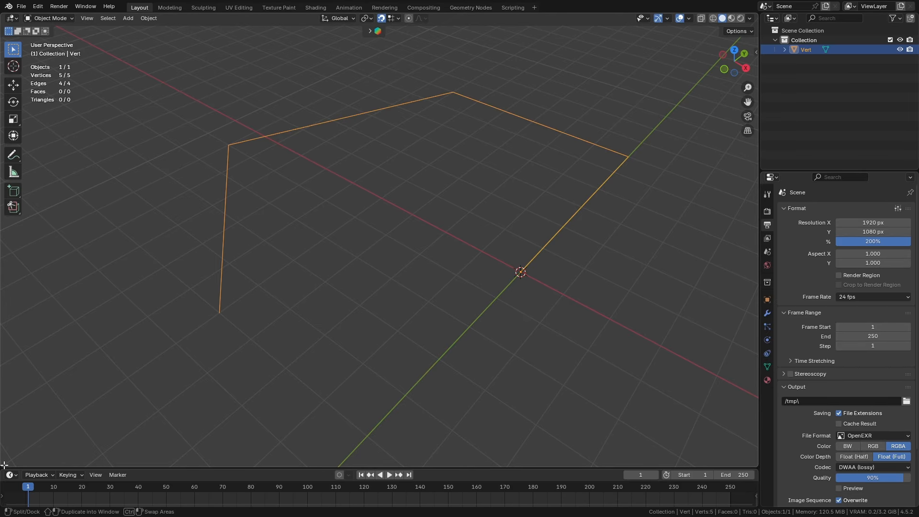
{"action": "left_click_drag", "start_coordinate": [3, 465], "coordinate": [16, 118]}
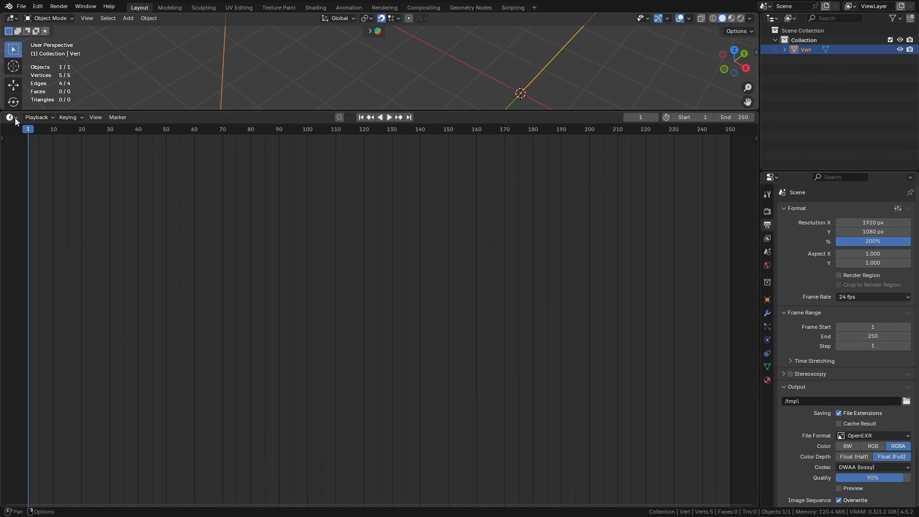
{"action": "left_click", "coordinate": [15, 118]}
{"action": "left_click", "coordinate": [46, 181]}
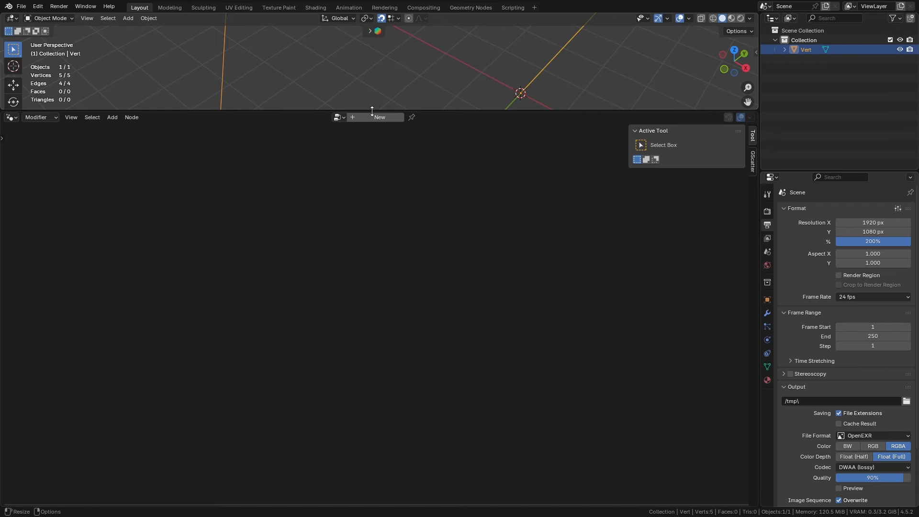
{"action": "left_click_drag", "start_coordinate": [372, 111], "coordinate": [378, 236]}
{"action": "scroll", "coordinate": [427, 154], "scroll_direction": "up", "scroll_amount": 2}
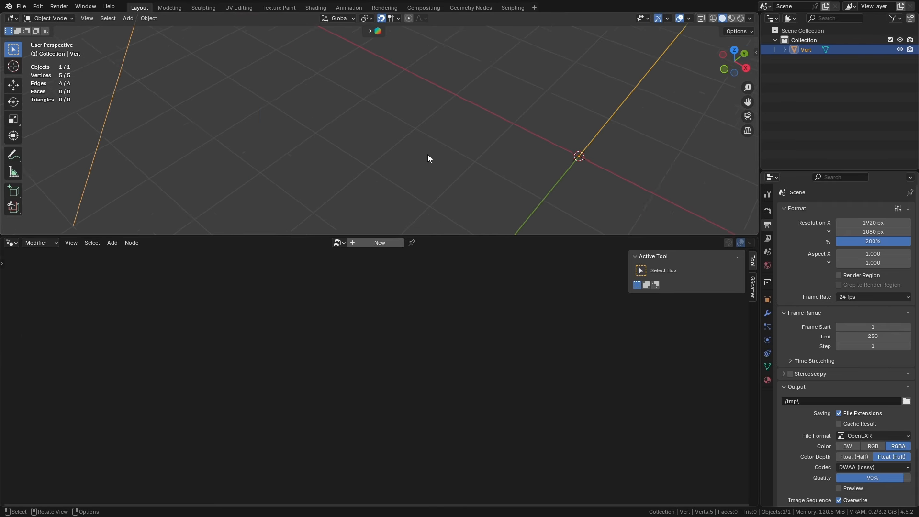
{"action": "scroll", "coordinate": [427, 155], "scroll_direction": "down", "scroll_amount": 5}
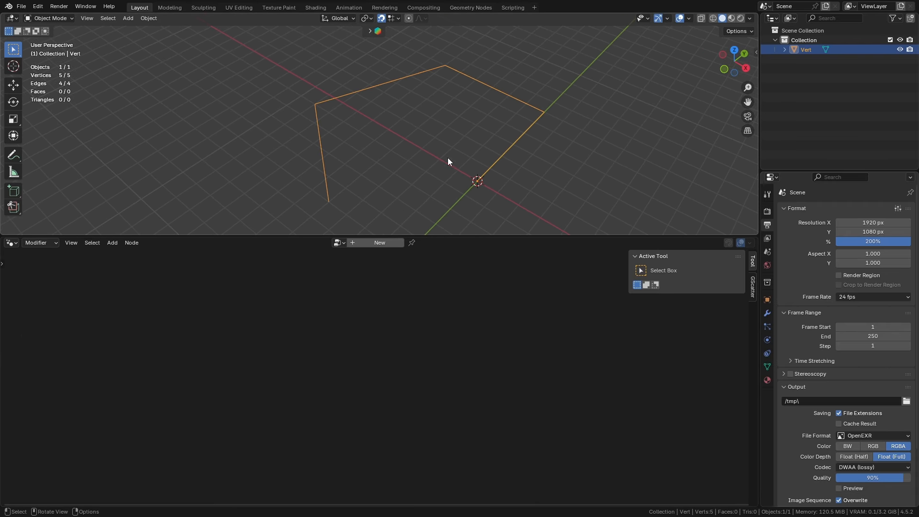
Create a new geometry node tree on the path object and space its Group Input and Group Output nodes farther apart
{"action": "left_click", "coordinate": [373, 242]}
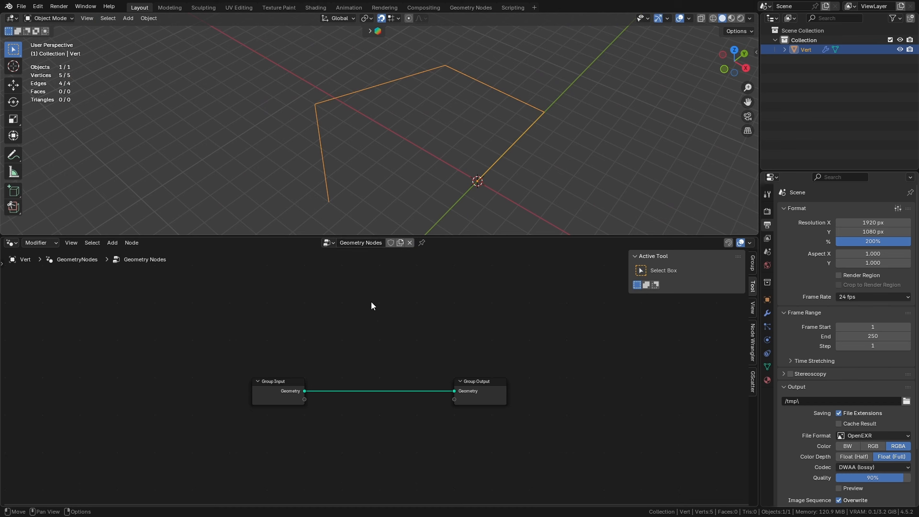
{"action": "left_click_drag", "start_coordinate": [277, 380], "coordinate": [200, 320]}
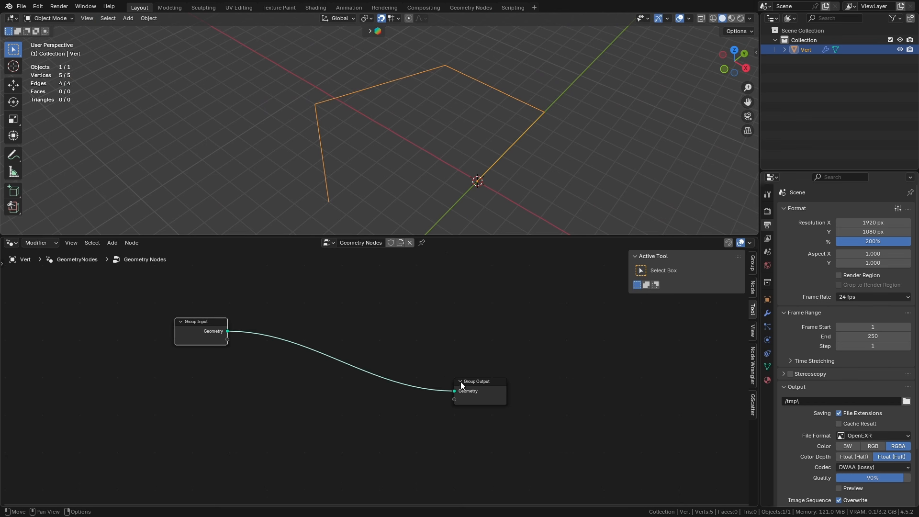
{"action": "left_click_drag", "start_coordinate": [460, 381], "coordinate": [578, 388]}
Insert a Join Geometry node on the link before Group Output and move Group Input farther away from it
{"action": "key", "text": "shift+a"}
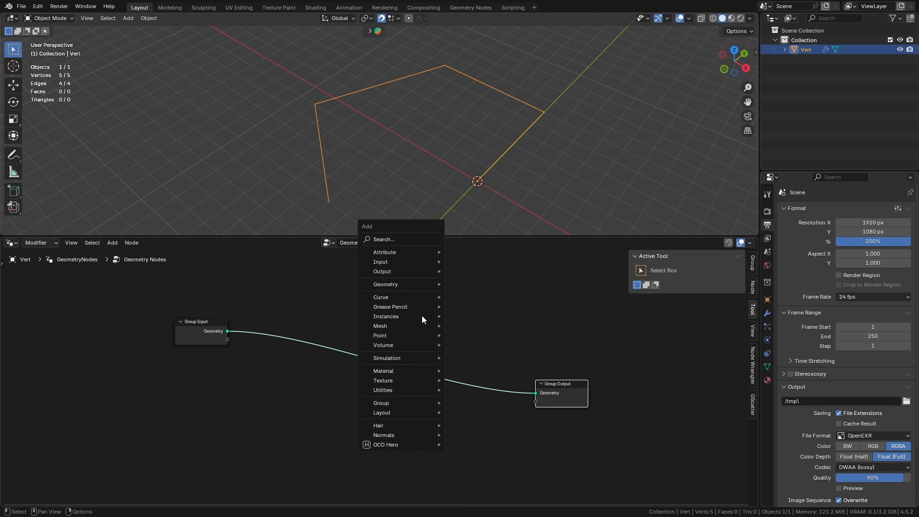
{"action": "left_click", "coordinate": [403, 236]}
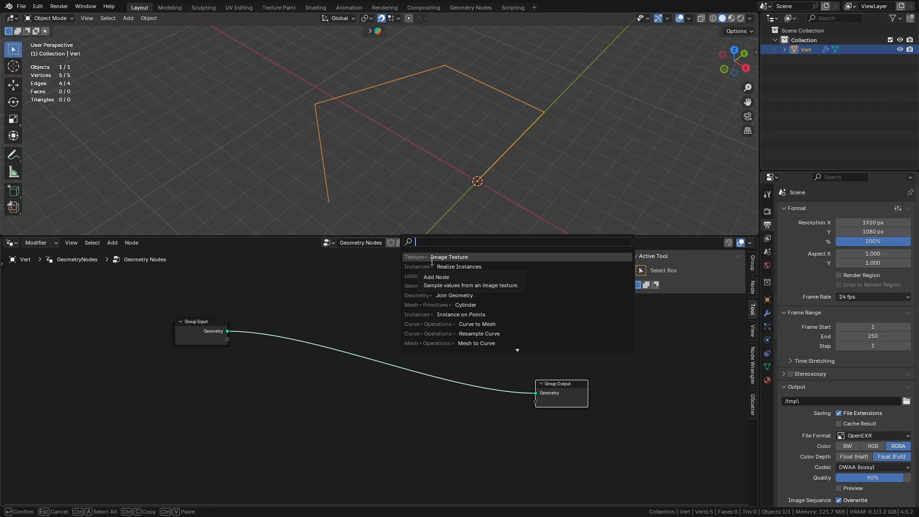
{"action": "type", "text": "join"}
{"action": "key", "text": "Return"}
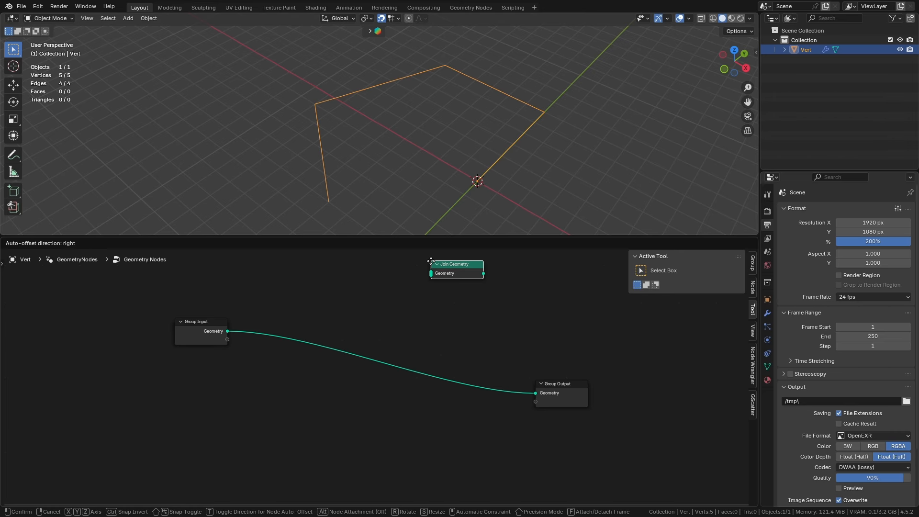
{"action": "left_click", "coordinate": [452, 381]}
{"action": "key", "text": "ctrl+v"}
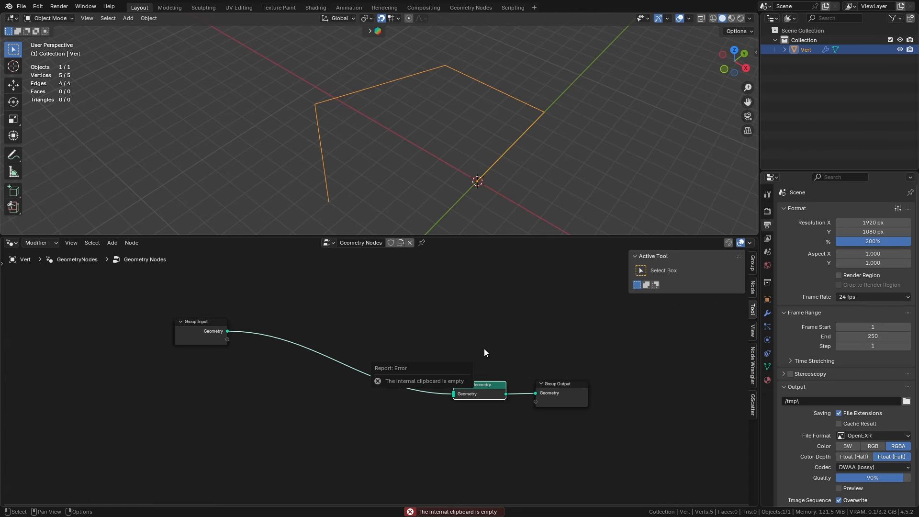
{"action": "left_click_drag", "start_coordinate": [208, 322], "coordinate": [109, 301]}
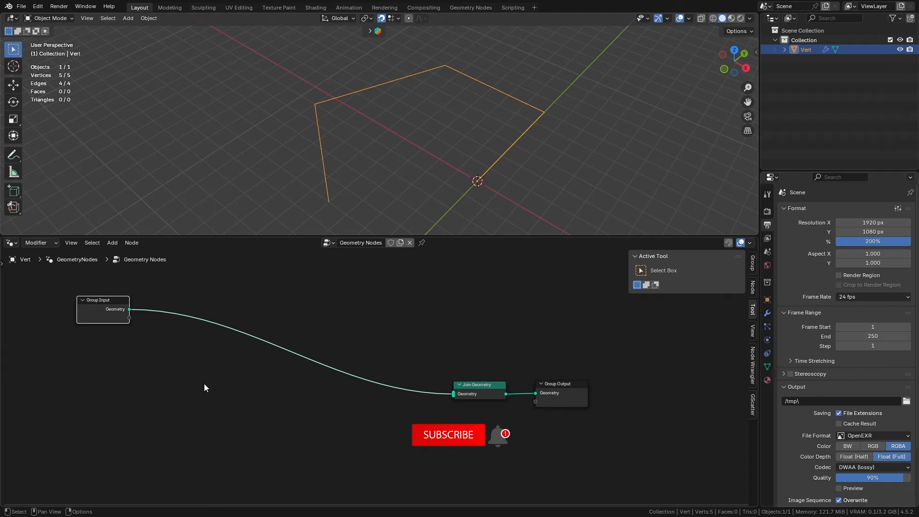
{"action": "left_click", "coordinate": [214, 393]}
{"action": "key", "text": "shift+a"}
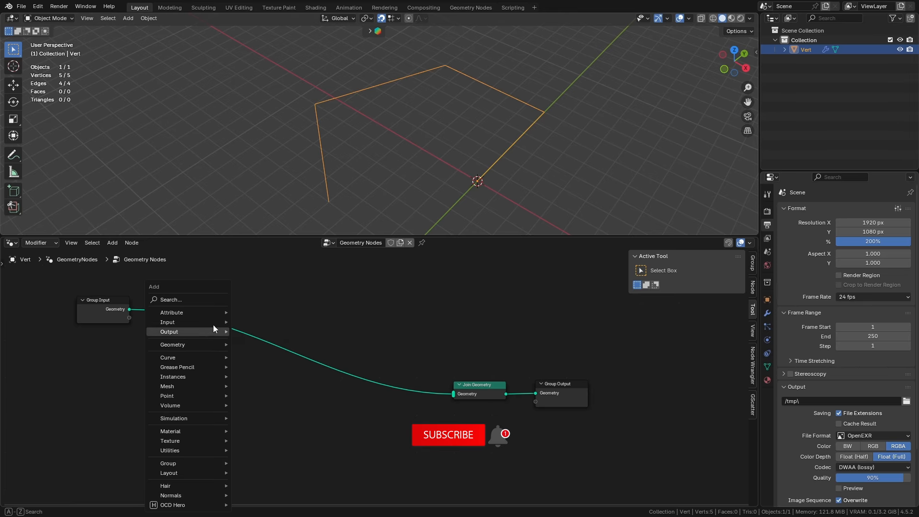
{"action": "key", "text": "Escape"}
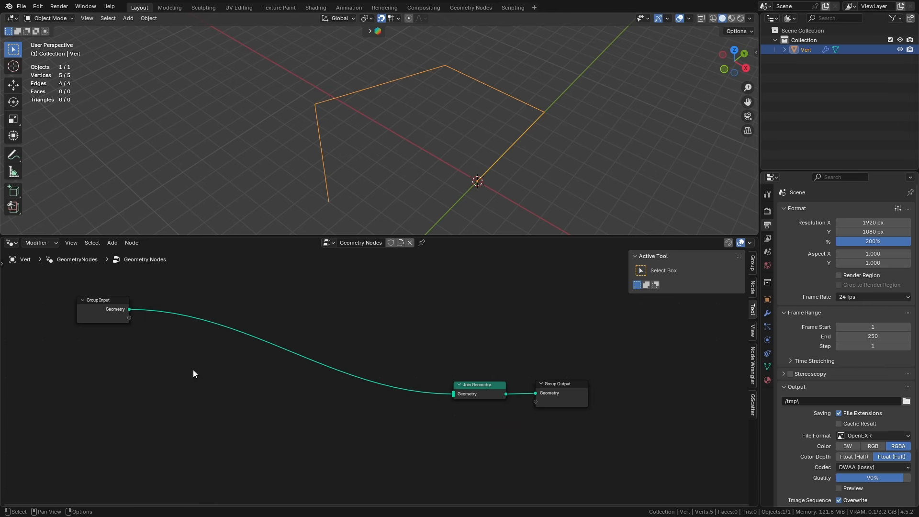
Add a Cylinder mesh primitive node in the empty space below the Group Input node
{"action": "key", "text": "shift+a"}
{"action": "left_click", "coordinate": [185, 300]}
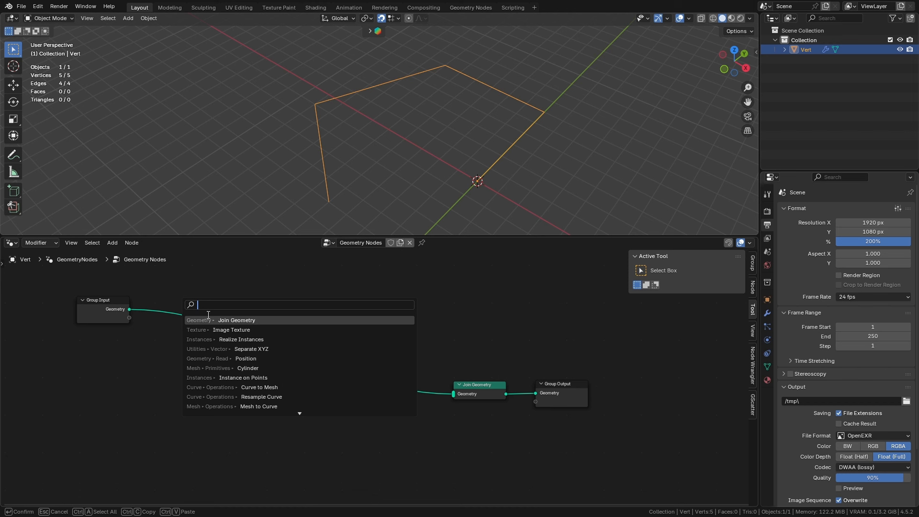
{"action": "type", "text": "cyk"}
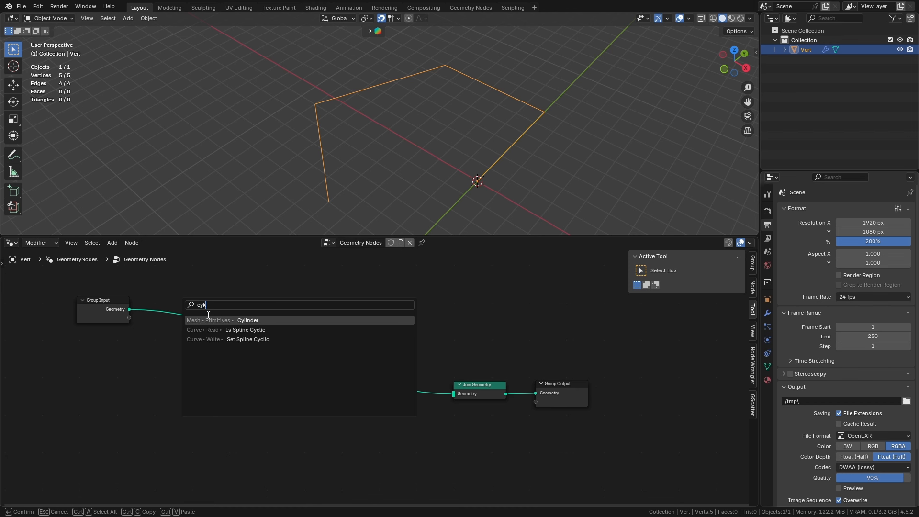
{"action": "key", "text": "Return"}
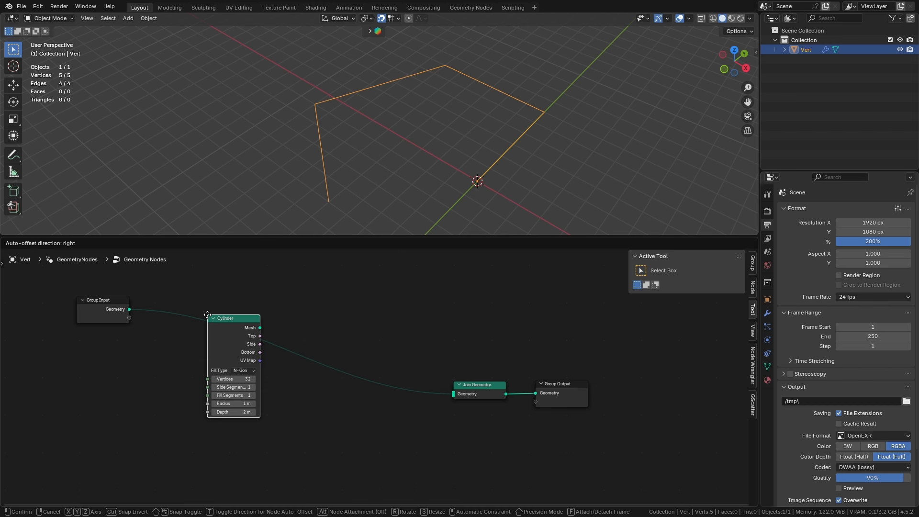
{"action": "left_click", "coordinate": [140, 423]}
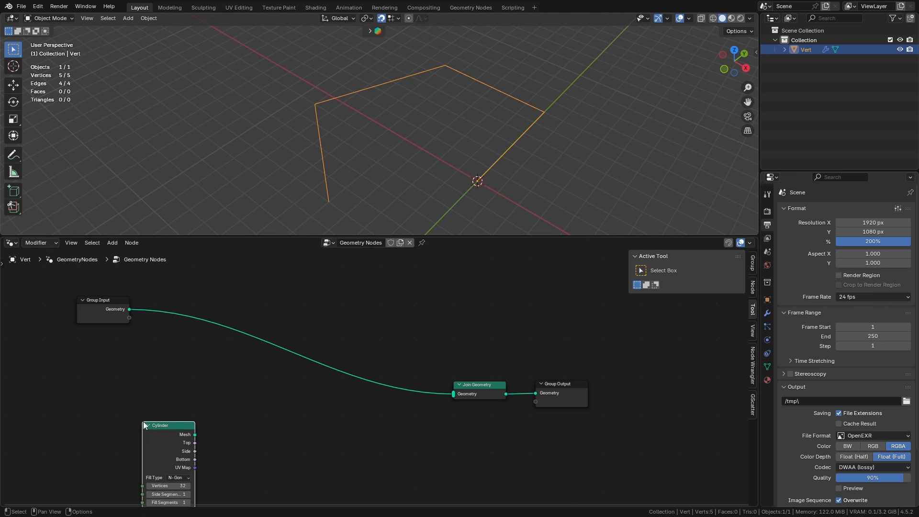
Preview the Cylinder's mesh through a Viewer node and set the cylinder's fill type to None
{"action": "middle_click_drag", "start_coordinate": [198, 398], "coordinate": [152, 320]}
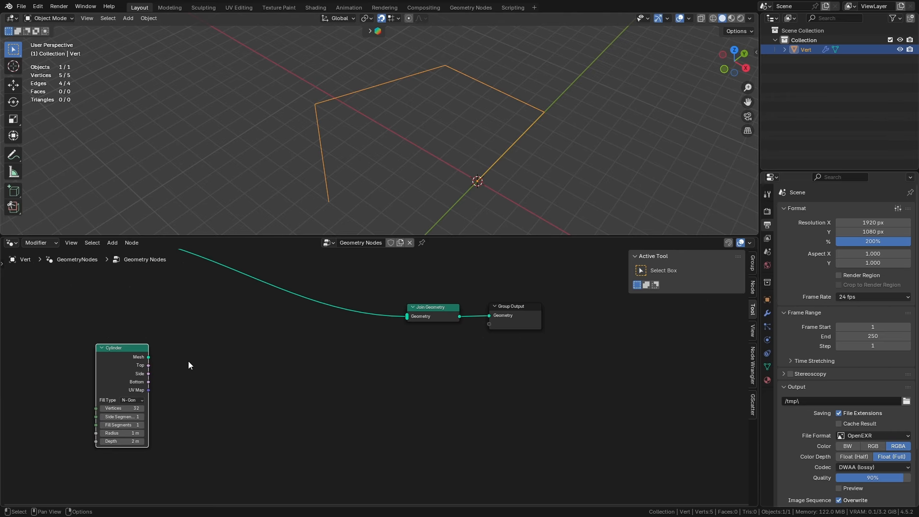
{"action": "scroll", "coordinate": [111, 386], "scroll_direction": "up", "scroll_amount": 1}
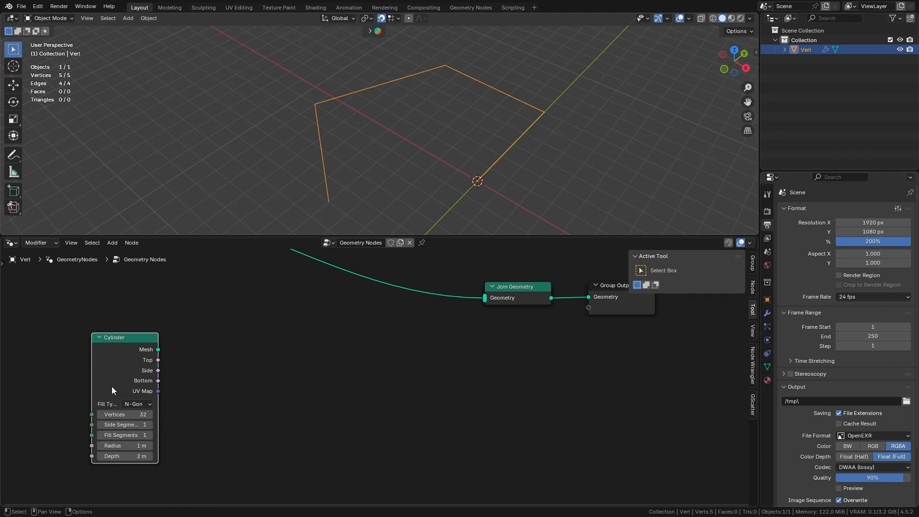
{"action": "left_click", "coordinate": [125, 340], "text": "ctrl+shift"}
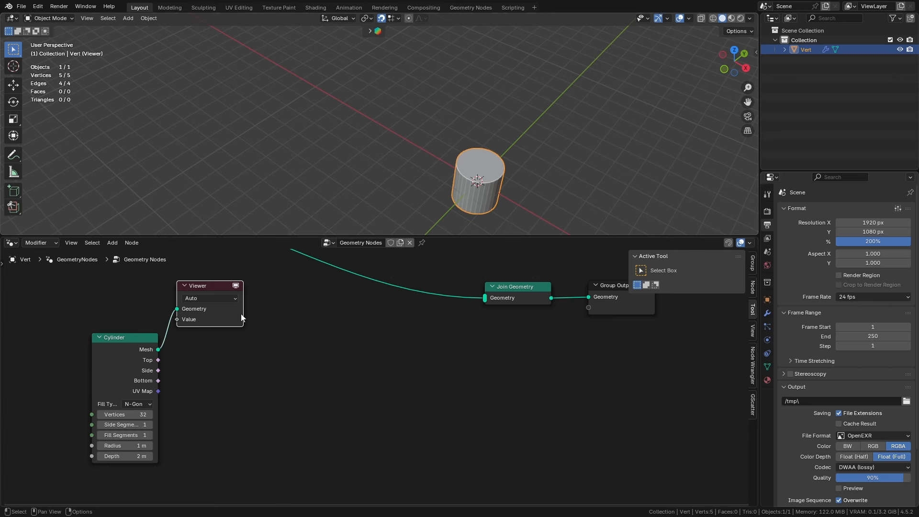
{"action": "left_click", "coordinate": [137, 404]}
{"action": "left_click", "coordinate": [145, 414]}
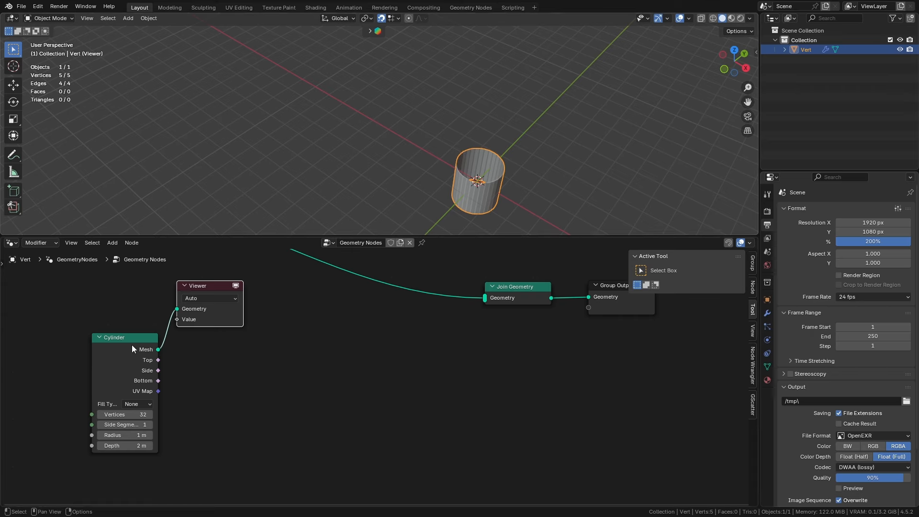
Set the cylinder's depth to 6.3 m and space the Cylinder and Viewer nodes farther apart
{"action": "left_click_drag", "start_coordinate": [131, 345], "coordinate": [106, 349]}
{"action": "left_click_drag", "start_coordinate": [97, 450], "coordinate": [240, 229]}
{"action": "middle_click_drag", "start_coordinate": [345, 191], "coordinate": [374, 140]}
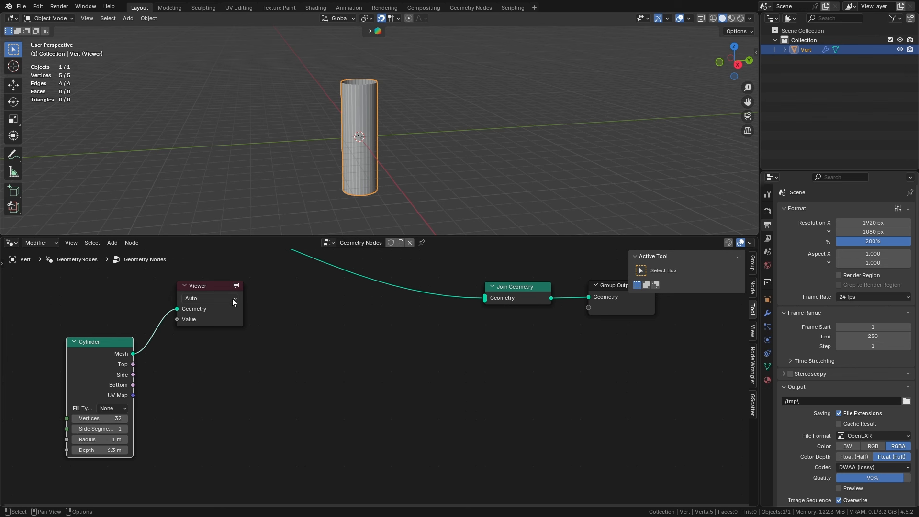
{"action": "left_click_drag", "start_coordinate": [217, 288], "coordinate": [220, 315]}
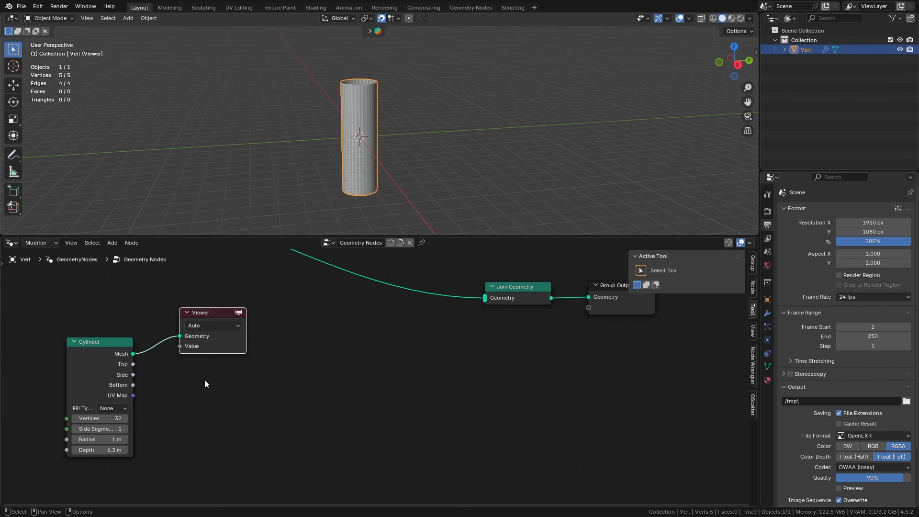
Set the cylinder's radius to 0.08 m
{"action": "left_click_drag", "start_coordinate": [127, 438], "coordinate": [68, 438]}
{"action": "left_click", "coordinate": [126, 440]}
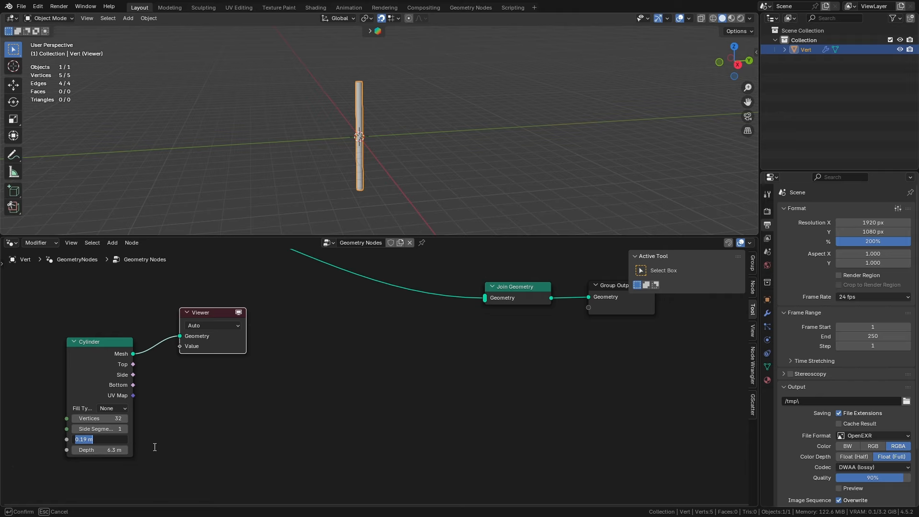
{"action": "type", "text": ".0"}
{"action": "key", "text": "BackSpace"}
{"action": "key", "text": "BackSpace"}
{"action": "type", "text": "08"}
{"action": "key", "text": "Return"}
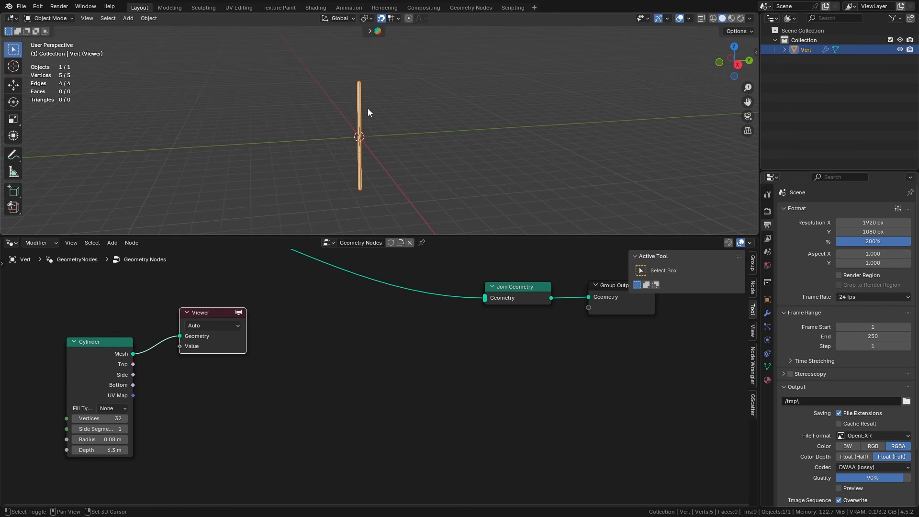
Insert a Set Position node between Cylinder and Viewer and set its Z offset to 3.15 m
{"action": "middle_click_drag", "start_coordinate": [367, 108], "coordinate": [369, 149], "text": "shift"}
{"action": "scroll", "coordinate": [369, 153], "scroll_direction": "up", "scroll_amount": 3}
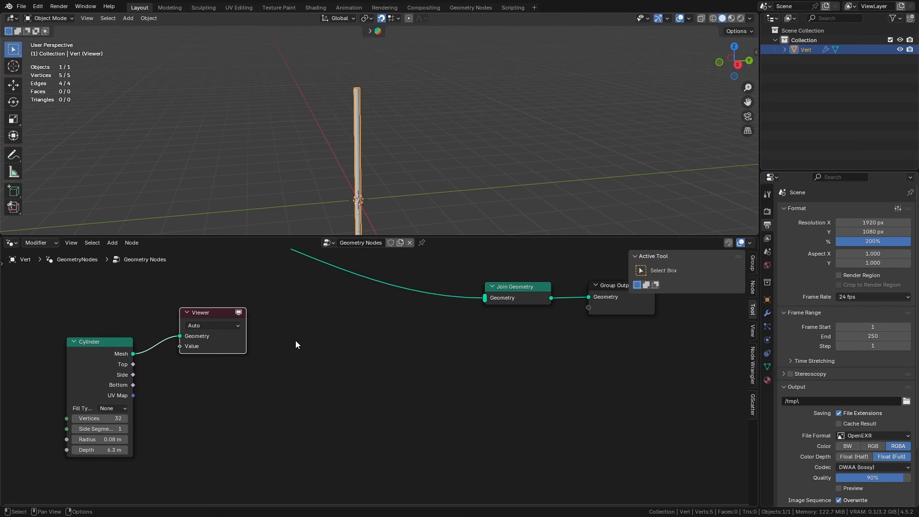
{"action": "key", "text": "shift+a"}
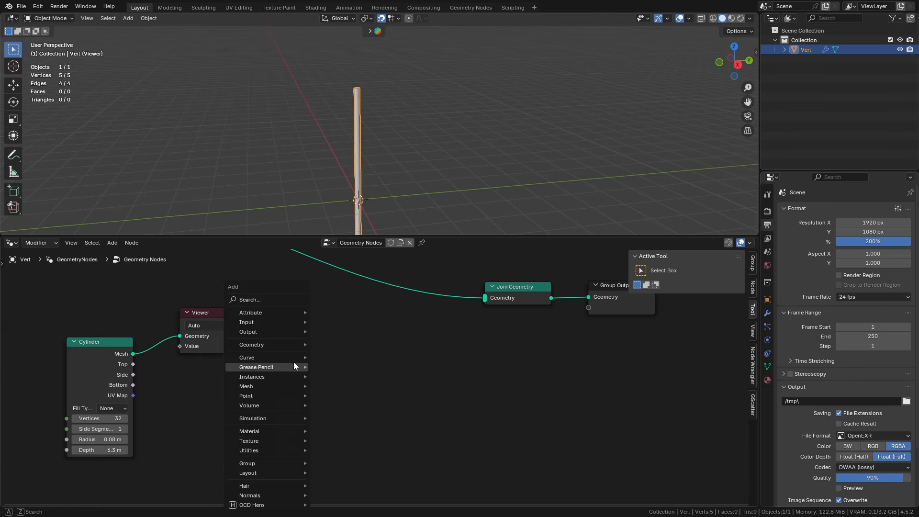
{"action": "left_click", "coordinate": [274, 299]}
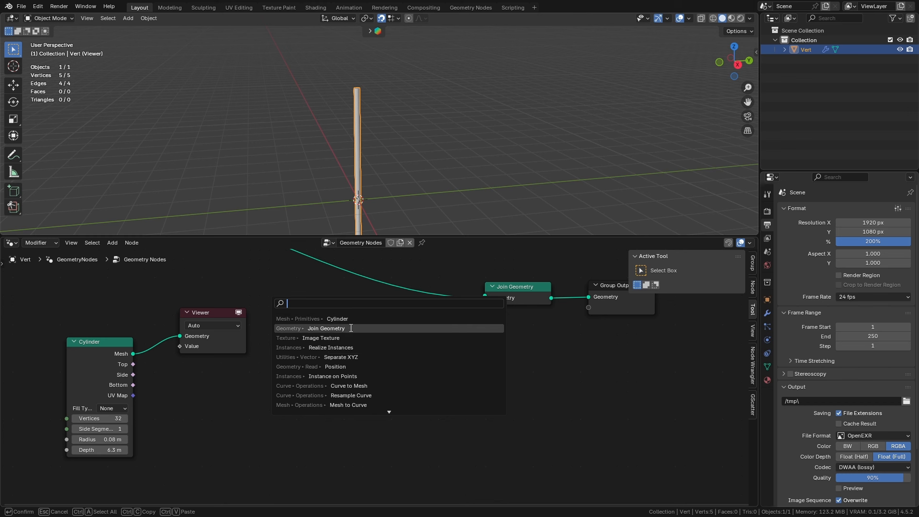
{"action": "type", "text": "tpoi"}
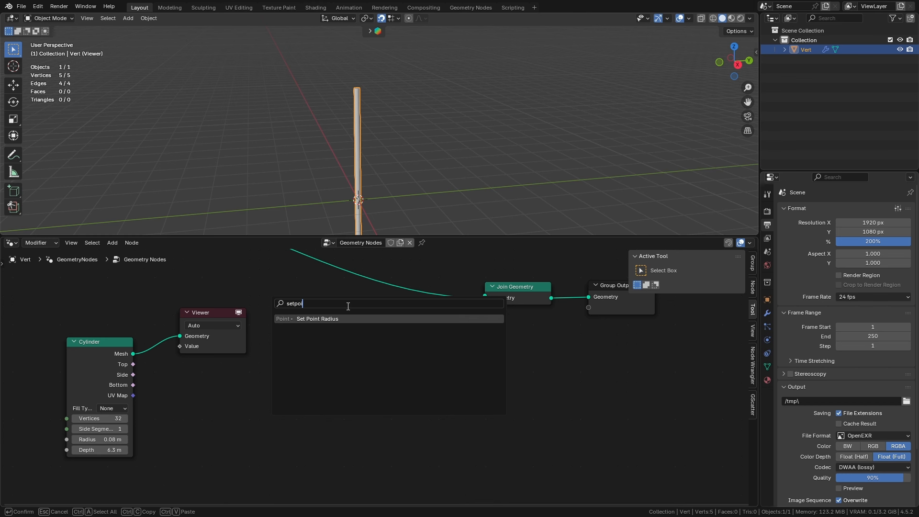
{"action": "key", "text": "BackSpace"}
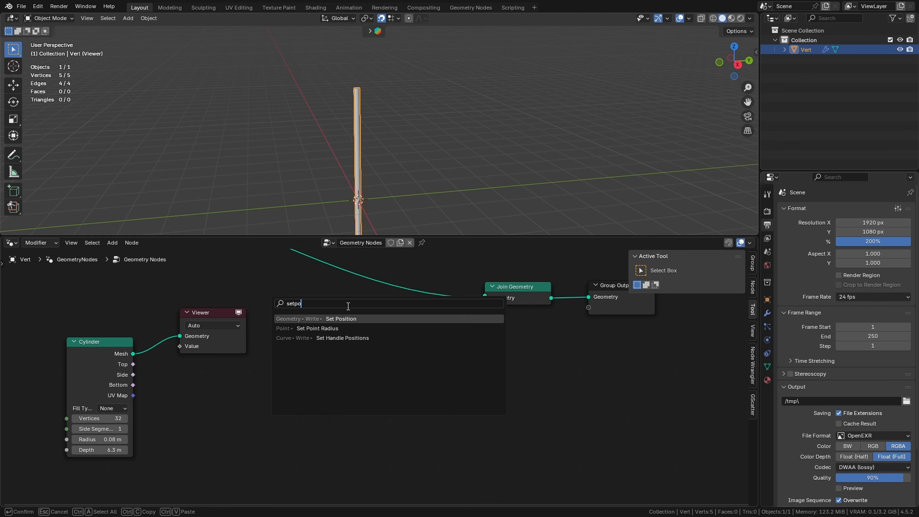
{"action": "key", "text": "Return"}
{"action": "left_click", "coordinate": [165, 327]}
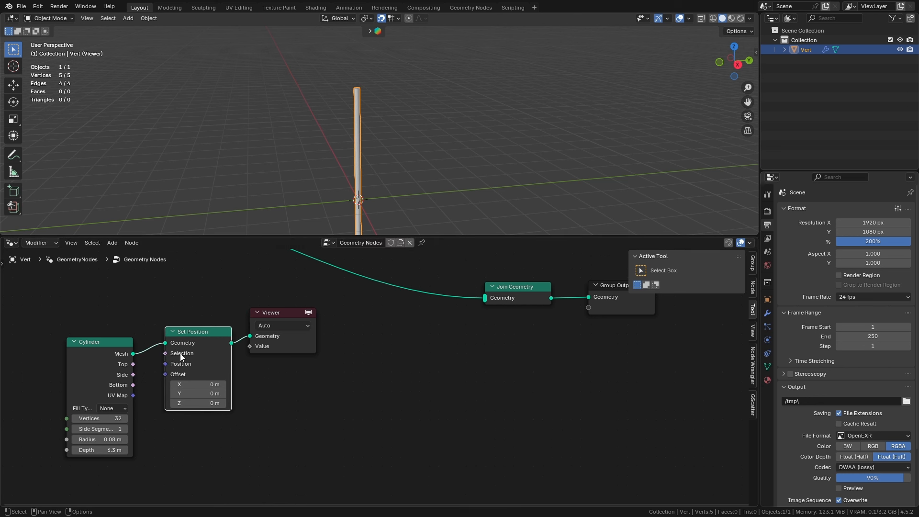
{"action": "left_click_drag", "start_coordinate": [194, 400], "coordinate": [221, 399]}
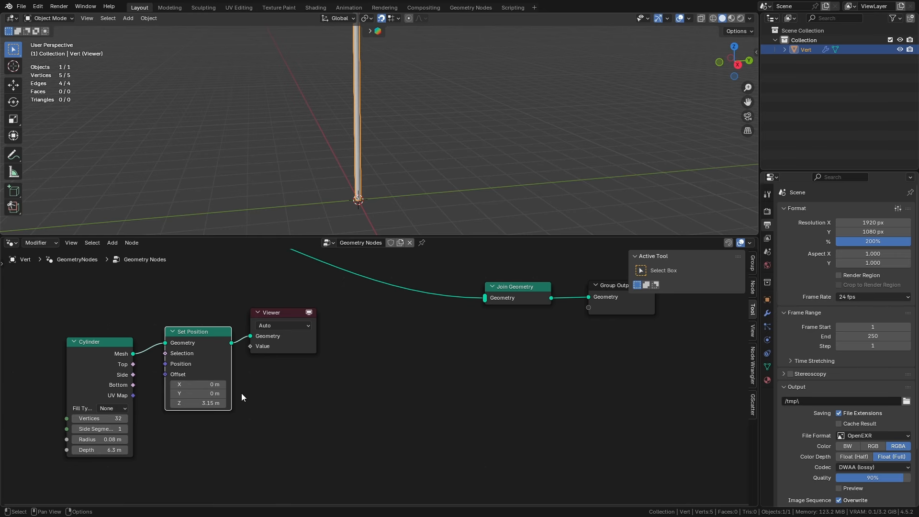
Move the Cylinder node away from Set Position and add a Value node set to 6 below it
{"action": "middle_click_drag", "start_coordinate": [241, 392], "coordinate": [431, 381]}
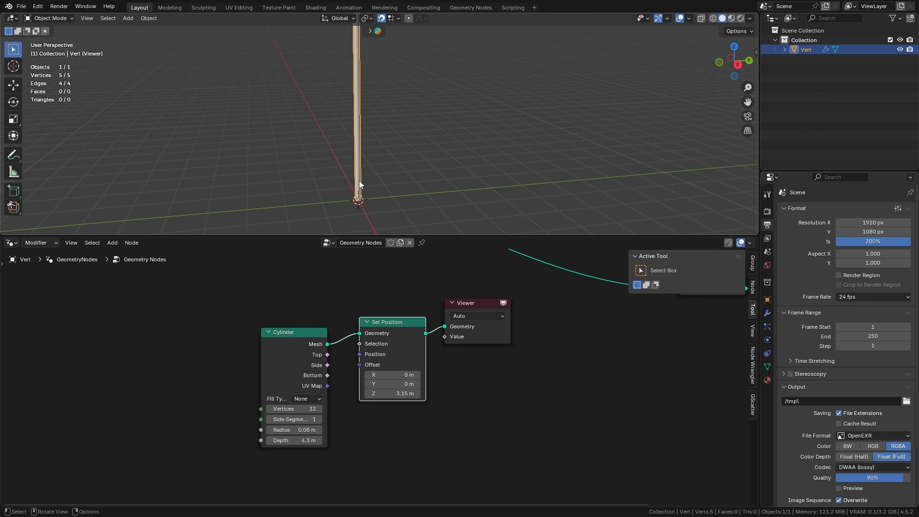
{"action": "left_click_drag", "start_coordinate": [297, 333], "coordinate": [271, 297]}
{"action": "middle_click_drag", "start_coordinate": [271, 297], "coordinate": [329, 277]}
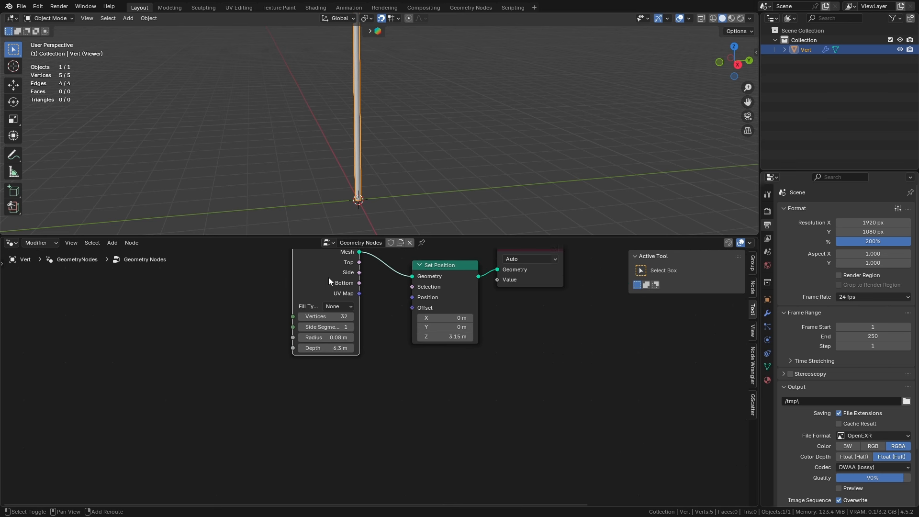
{"action": "key", "text": "shift+a"}
{"action": "left_click", "coordinate": [239, 300]}
{"action": "type", "text": "va"}
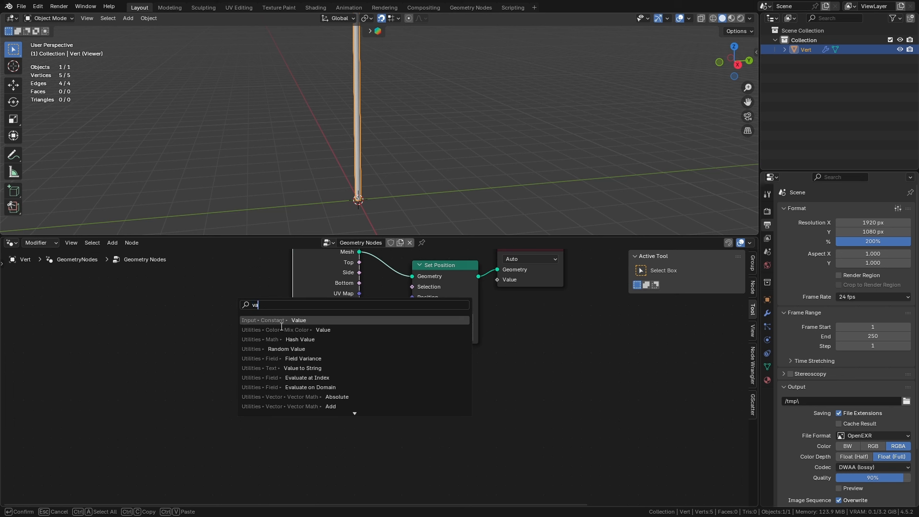
{"action": "key", "text": "Return"}
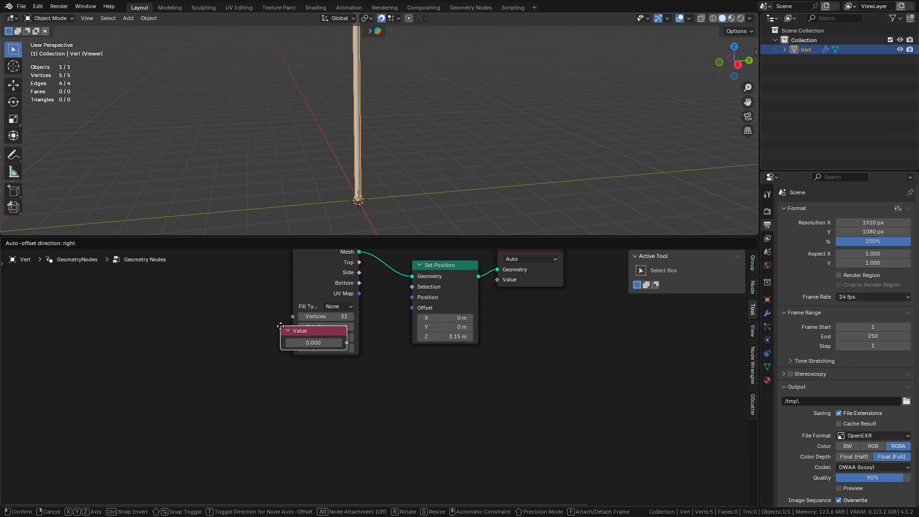
{"action": "left_click", "coordinate": [194, 392]}
{"action": "left_click", "coordinate": [211, 411]}
{"action": "type", "text": "6"}
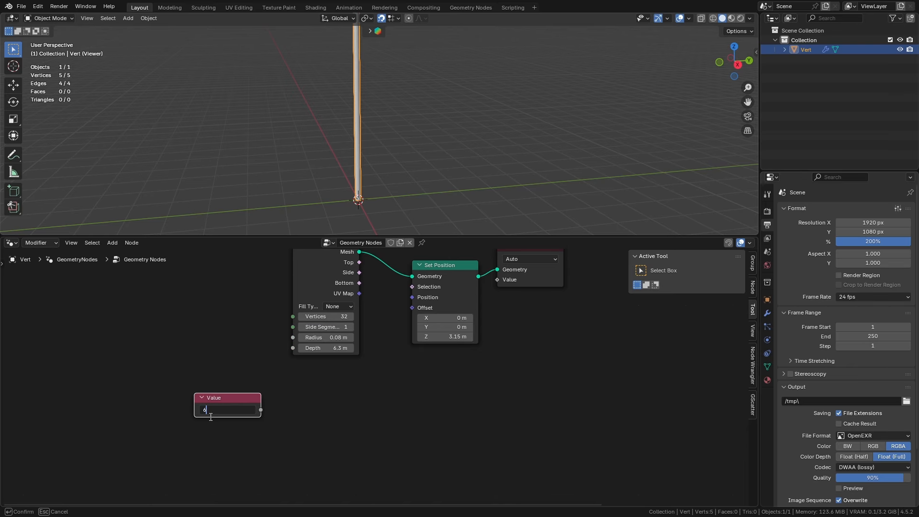
{"action": "key", "text": "Return"}
Link the Value node to the Cylinder's Depth and move both nodes to leave room before Set Position
{"action": "left_click_drag", "start_coordinate": [261, 410], "coordinate": [293, 349]}
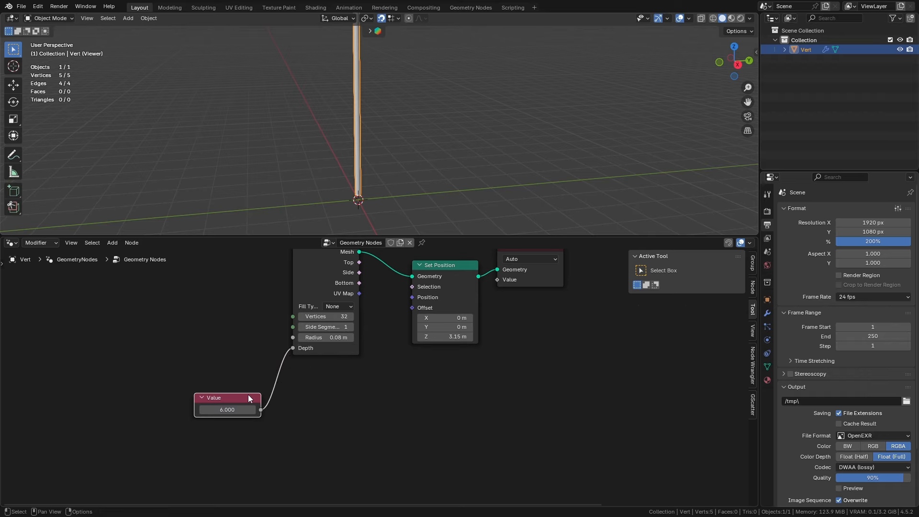
{"action": "left_click_drag", "start_coordinate": [223, 397], "coordinate": [203, 385]}
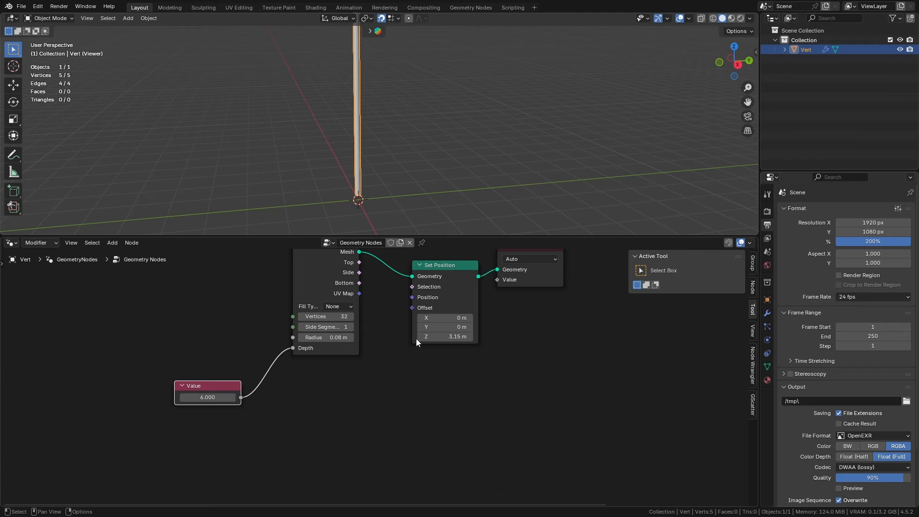
{"action": "middle_click_drag", "start_coordinate": [409, 282], "coordinate": [440, 338]}
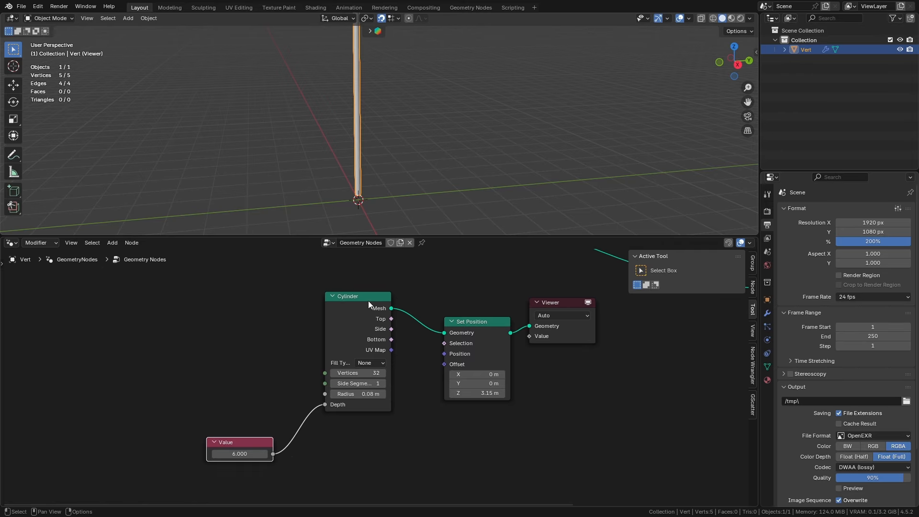
{"action": "left_click_drag", "start_coordinate": [369, 301], "coordinate": [314, 297]}
{"action": "left_click_drag", "start_coordinate": [236, 441], "coordinate": [197, 401]}
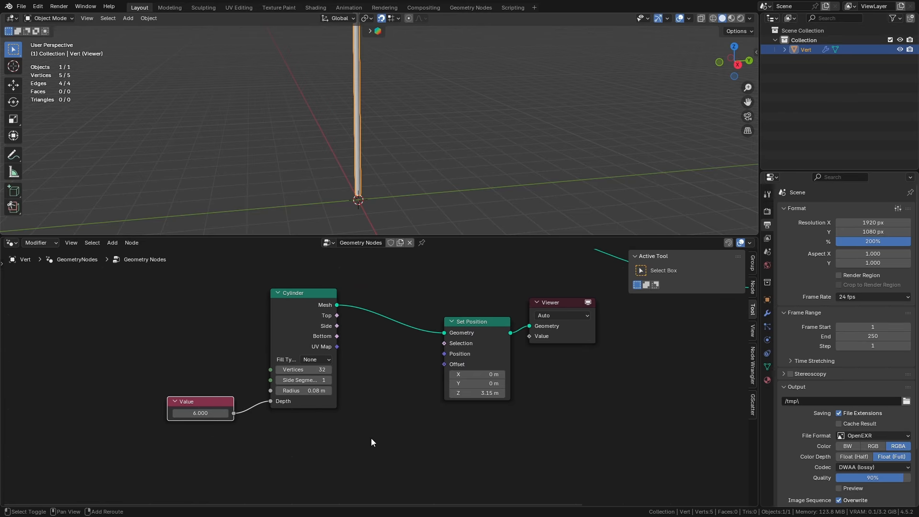
Add a Combine XYZ node in the space below the link between Cylinder and Set Position
{"action": "key", "text": "shift+a"}
{"action": "left_click", "coordinate": [358, 303]}
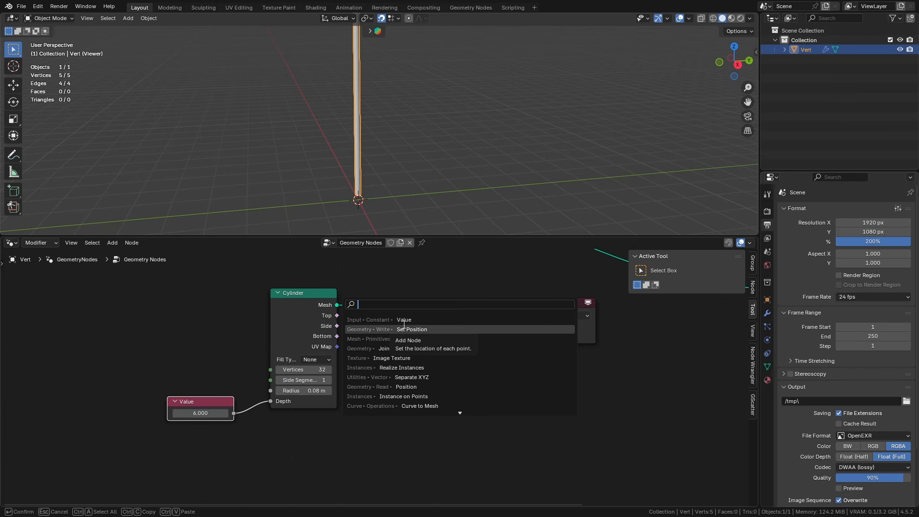
{"action": "type", "text": "com"}
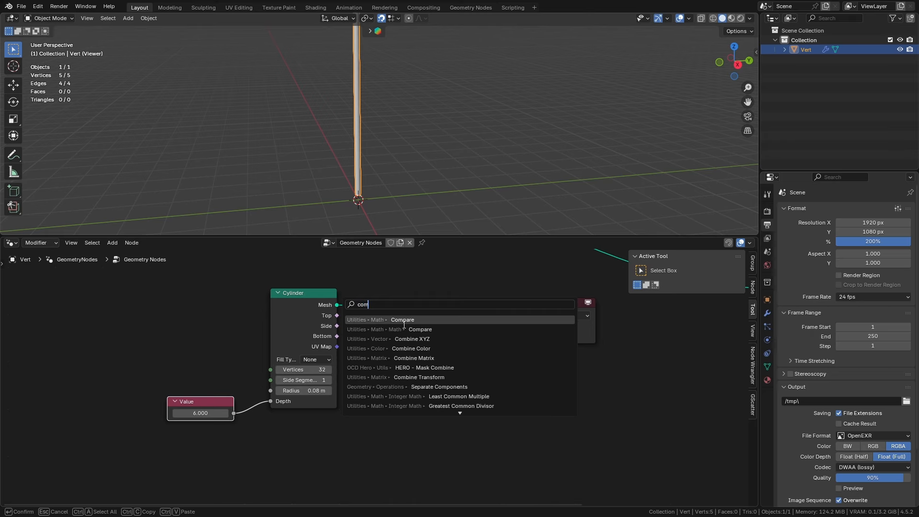
{"action": "type", "text": "bn"}
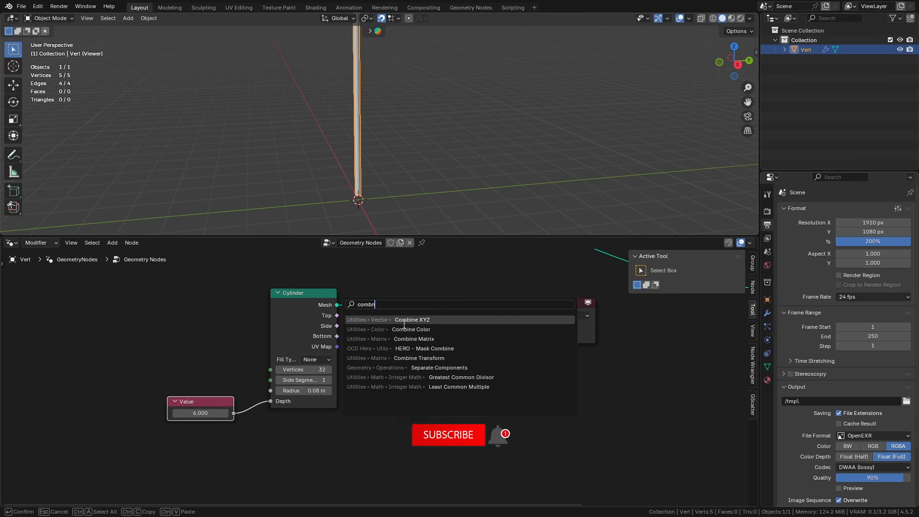
{"action": "key", "text": "BackSpace"}
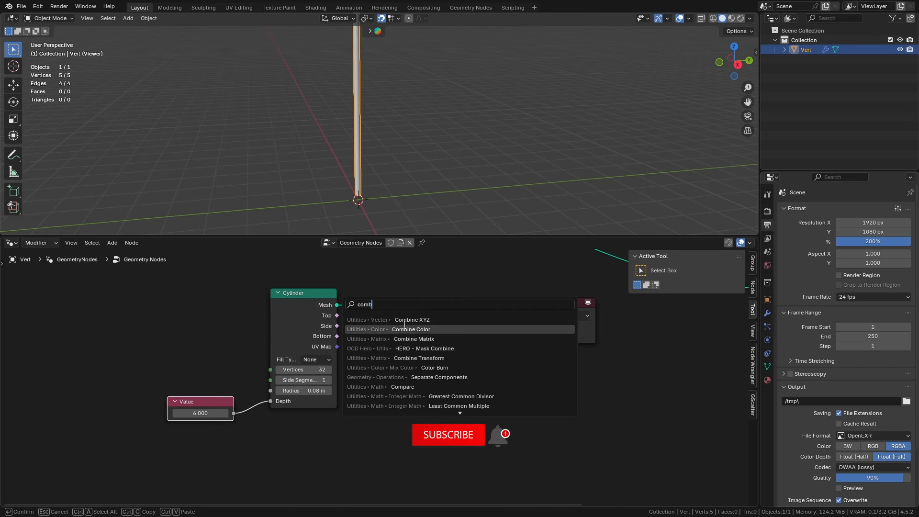
{"action": "left_click", "coordinate": [409, 319]}
{"action": "left_click", "coordinate": [385, 416]}
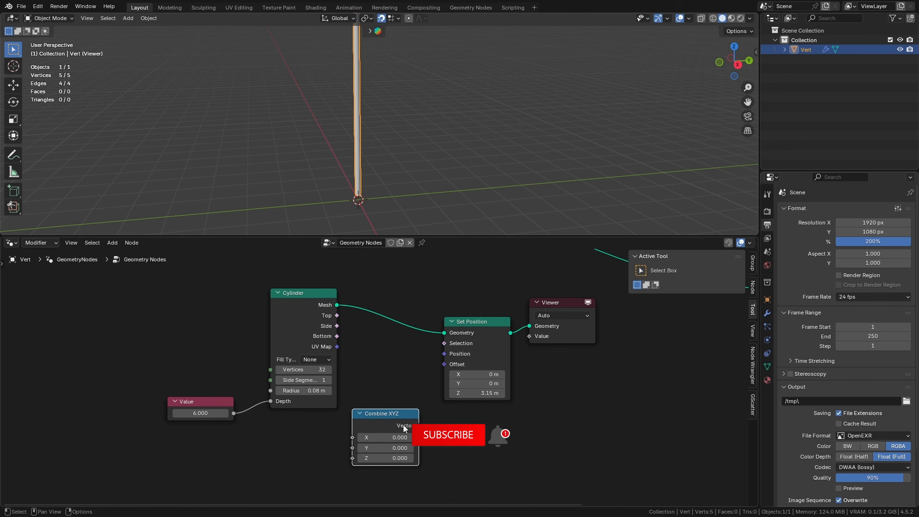
Link Combine XYZ's Vector to Set Position's Offset and the Value node to its Z input, then shift the Value node slightly away
{"action": "left_click_drag", "start_coordinate": [419, 425], "coordinate": [450, 365]}
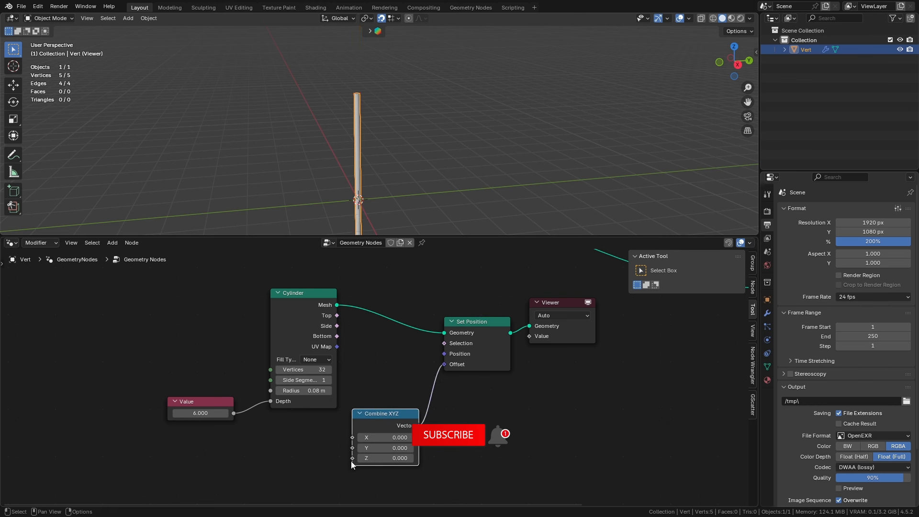
{"action": "left_click_drag", "start_coordinate": [352, 458], "coordinate": [234, 413]}
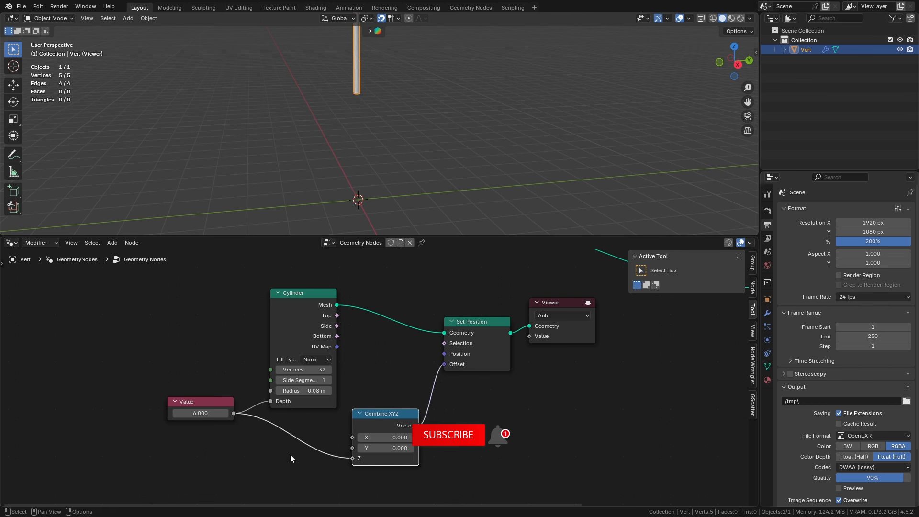
{"action": "middle_click_drag", "start_coordinate": [290, 455], "coordinate": [319, 409]}
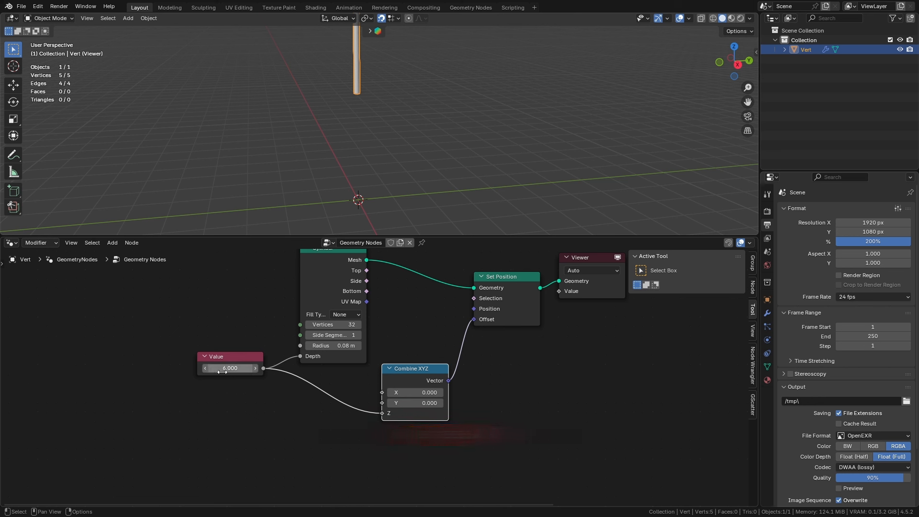
{"action": "left_click_drag", "start_coordinate": [222, 371], "coordinate": [216, 377]}
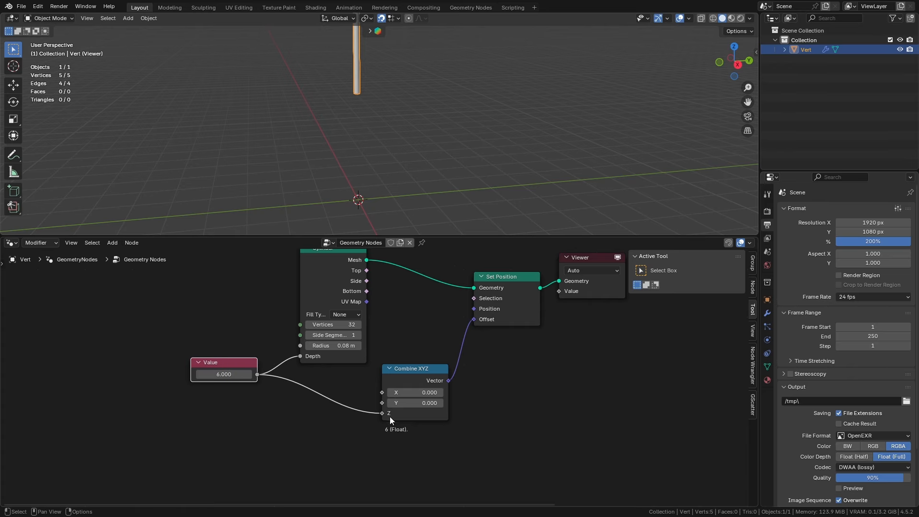
Insert a Math node on the link between the Value node and Combine XYZ's Z input
{"action": "key", "text": "shift+a"}
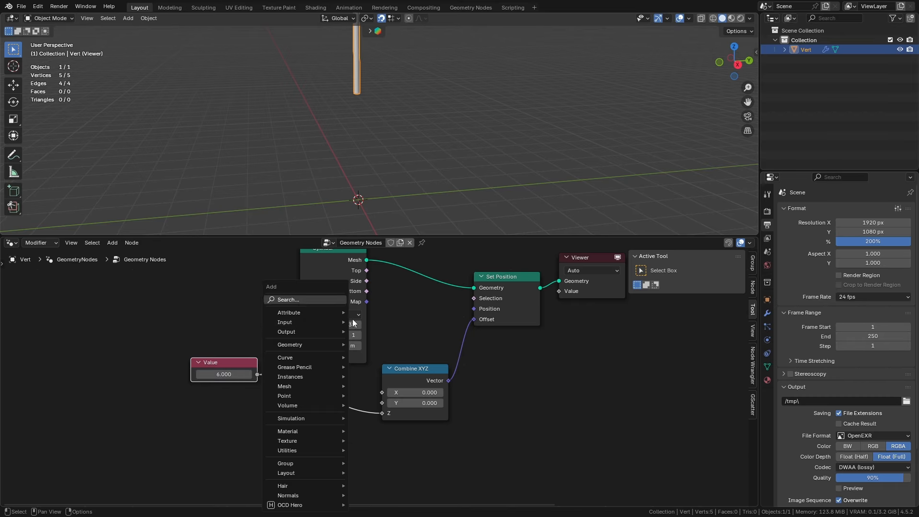
{"action": "left_click", "coordinate": [288, 286]}
{"action": "type", "text": "add"}
{"action": "key", "text": "Return"}
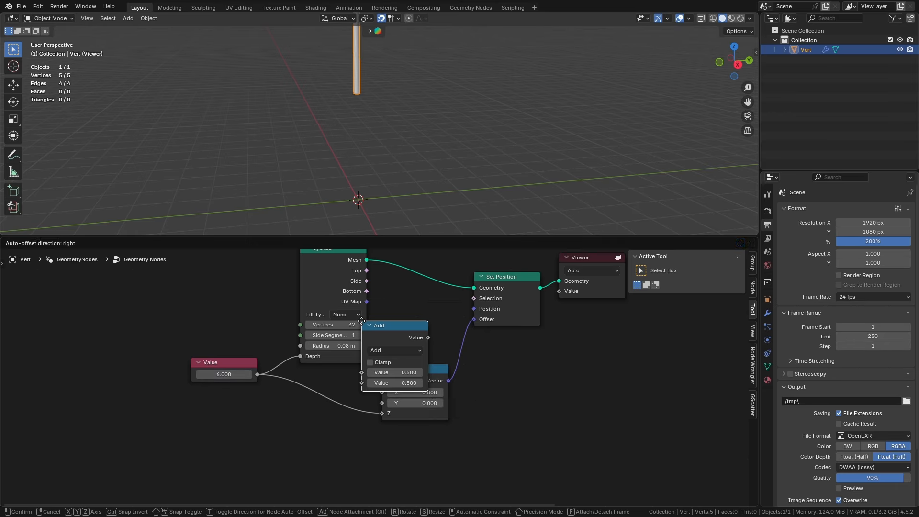
{"action": "left_click", "coordinate": [298, 378]}
Switch the Math node to Divide and set its divisor to 2
{"action": "left_click", "coordinate": [329, 406]}
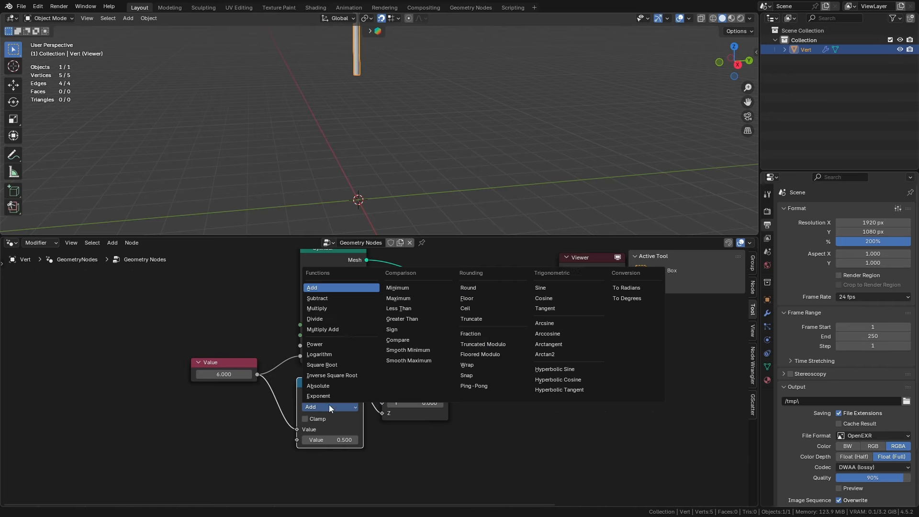
{"action": "left_click", "coordinate": [342, 318]}
{"action": "left_click", "coordinate": [319, 439]}
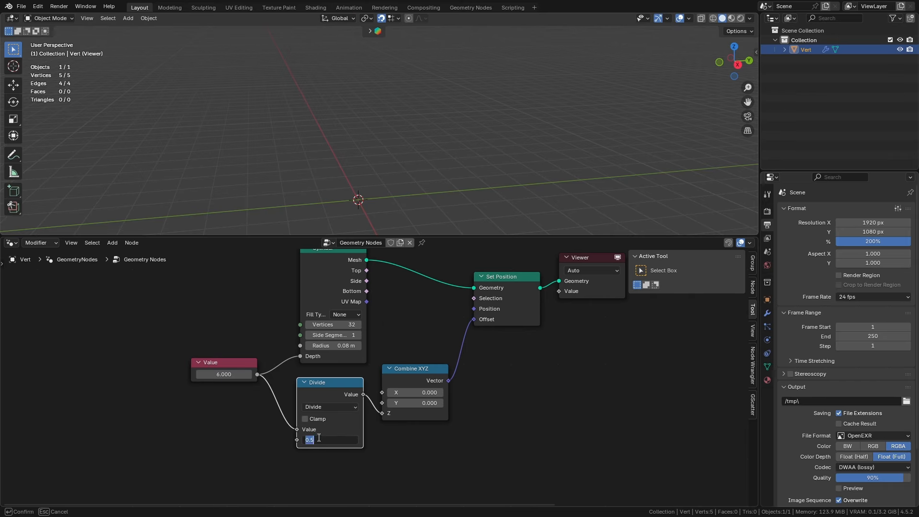
{"action": "type", "text": "2"}
{"action": "key", "text": "Return"}
{"action": "middle_click_drag", "start_coordinate": [360, 183], "coordinate": [375, 208]}
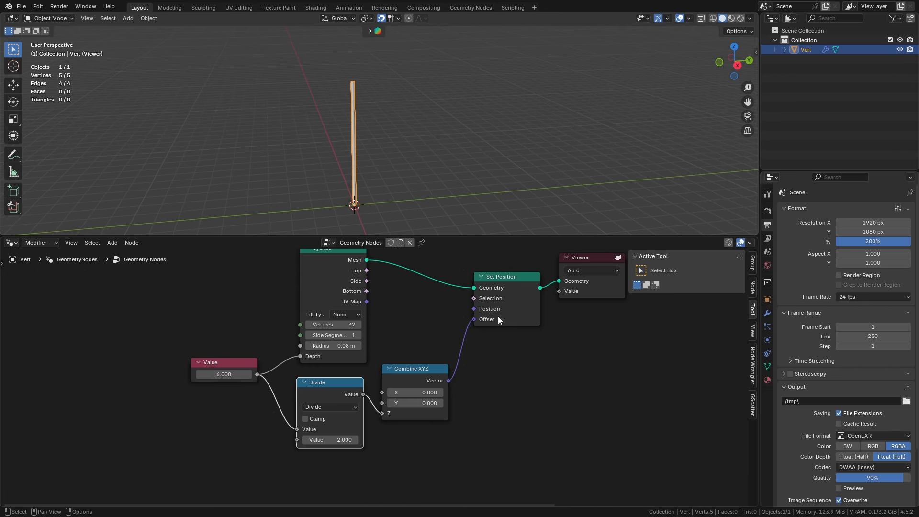
Reduce the Cylinder node's vertex count to 8
{"action": "middle_click_drag", "start_coordinate": [497, 315], "coordinate": [247, 374]}
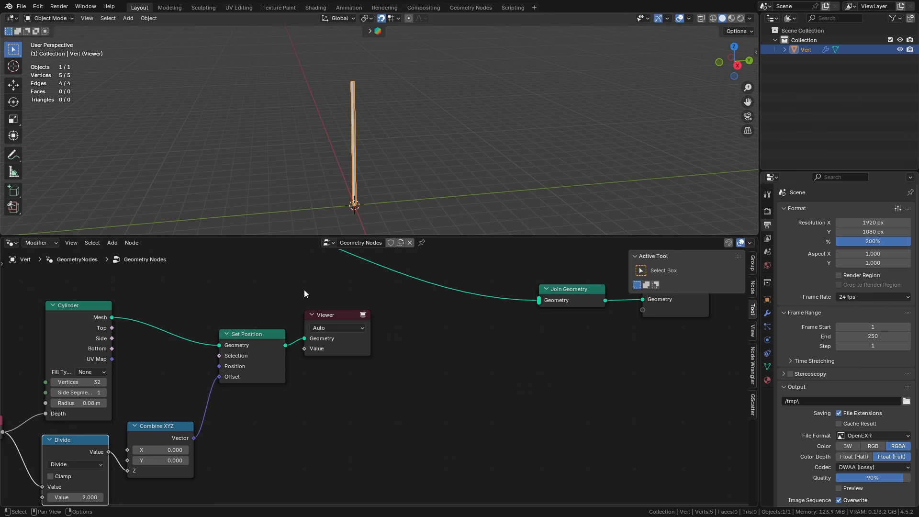
{"action": "scroll", "coordinate": [369, 82], "scroll_direction": "up", "scroll_amount": 8}
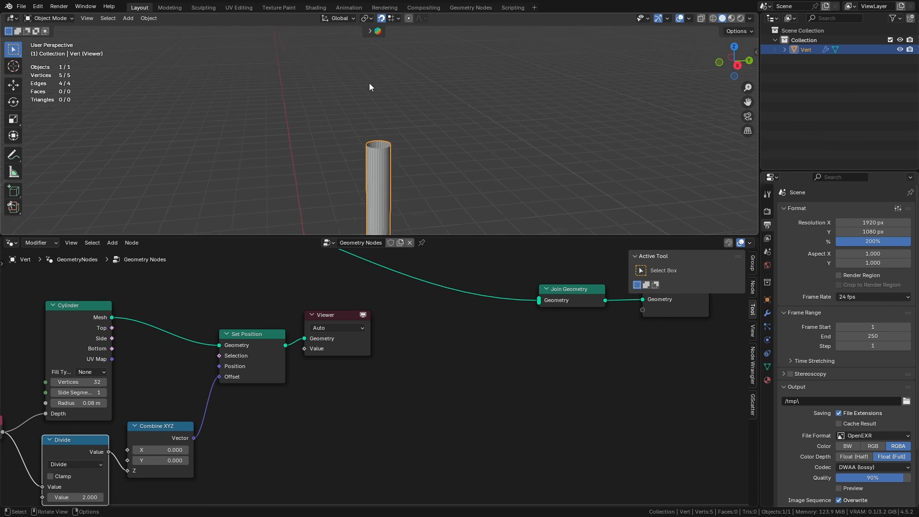
{"action": "scroll", "coordinate": [387, 177], "scroll_direction": "up", "scroll_amount": 3}
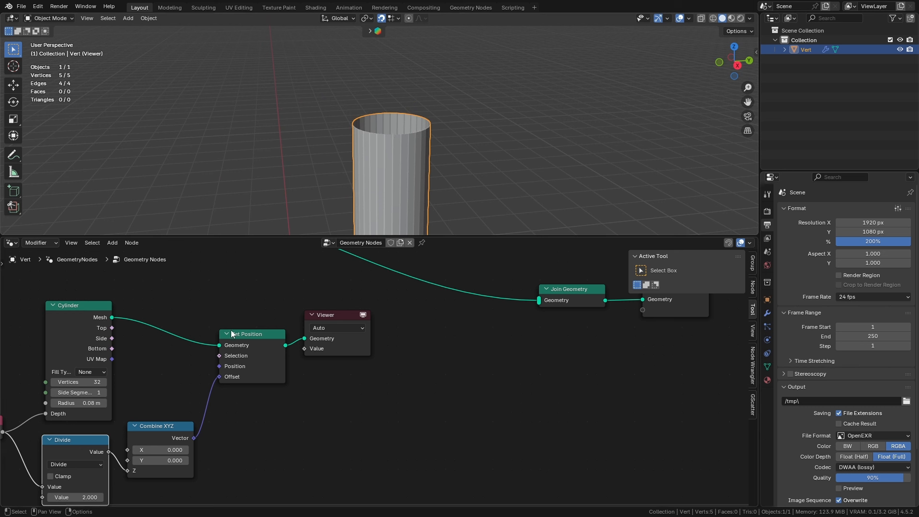
{"action": "middle_click_drag", "start_coordinate": [174, 384], "coordinate": [465, 339]}
{"action": "mouse_move", "coordinate": [381, 337]}
{"action": "left_mouse_down"}
{"action": "mouse_move", "coordinate": [335, 338]}
{"action": "mouse_move", "coordinate": [379, 339]}
{"action": "left_mouse_up"}
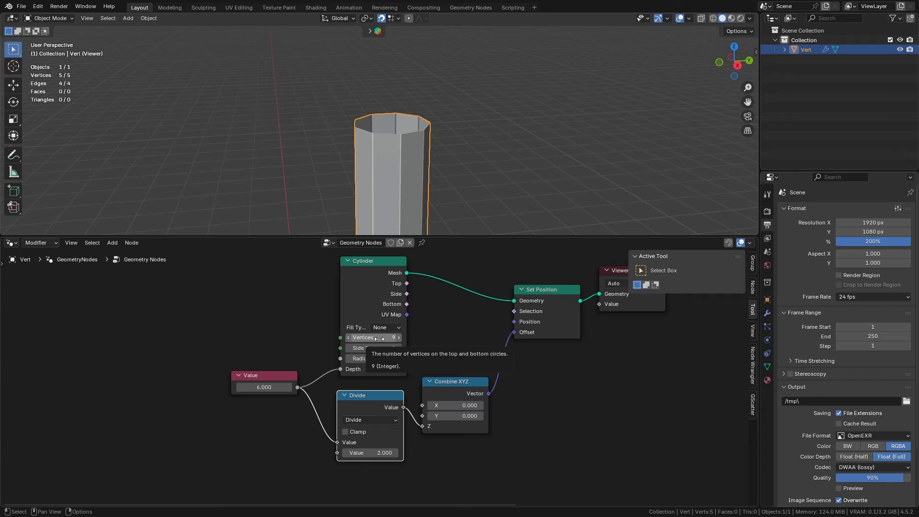
{"action": "left_click", "coordinate": [379, 338]}
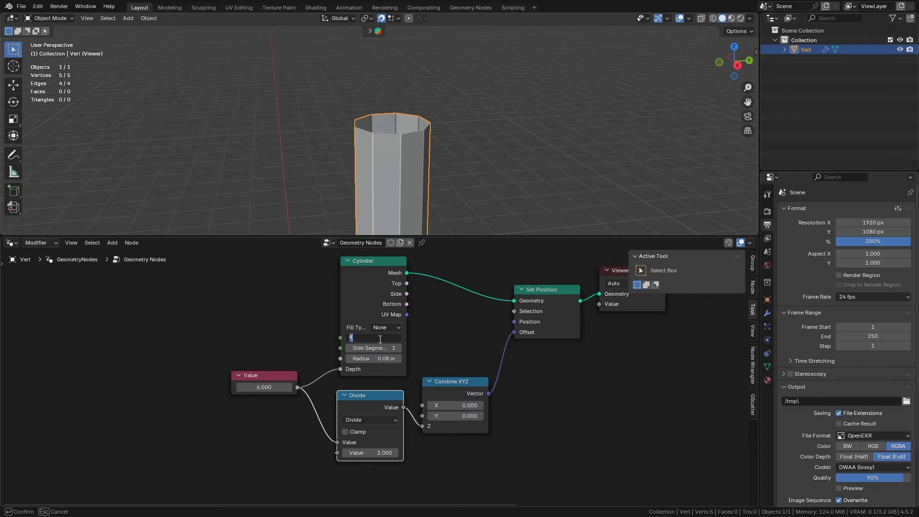
{"action": "type", "text": "8"}
{"action": "key", "text": "Return"}
Select all the post nodes together with the Viewer and move them down as a group
{"action": "middle_click_drag", "start_coordinate": [433, 323], "coordinate": [388, 294], "text": "shift"}
{"action": "scroll", "coordinate": [285, 358], "scroll_direction": "down", "scroll_amount": 3}
{"action": "left_click_drag", "start_coordinate": [209, 262], "coordinate": [564, 475]}
{"action": "key", "text": "g"}
{"action": "left_click", "coordinate": [437, 516]}
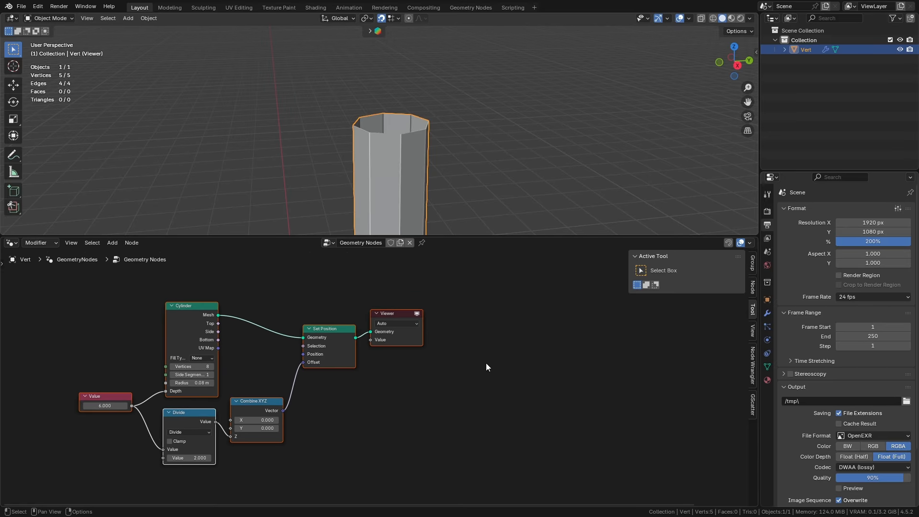
Add a UV Sphere node in the free space above the Cylinder node
{"action": "scroll", "coordinate": [493, 357], "scroll_direction": "up", "scroll_amount": 1}
{"action": "scroll", "coordinate": [493, 358], "scroll_direction": "down", "scroll_amount": 3}
{"action": "middle_click_drag", "start_coordinate": [486, 349], "coordinate": [544, 356]}
{"action": "key", "text": "shift+a"}
{"action": "left_click", "coordinate": [397, 287]}
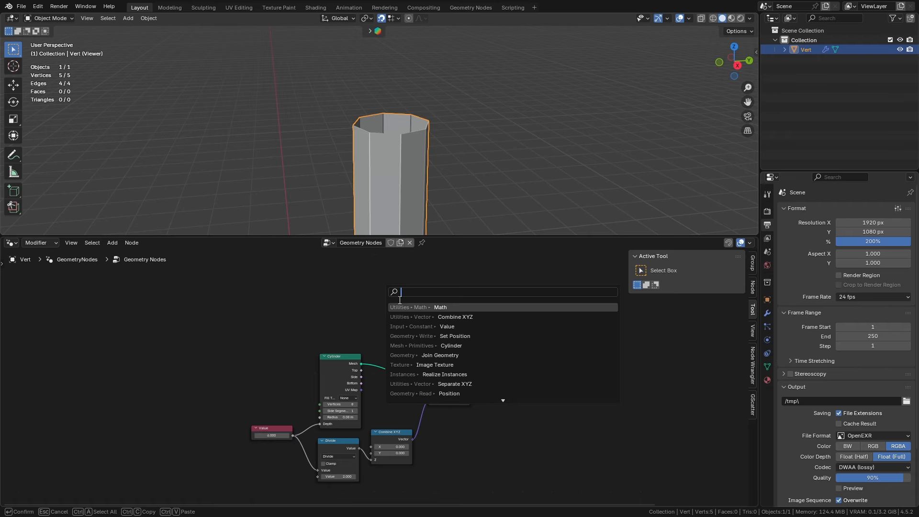
{"action": "type", "text": "uv"}
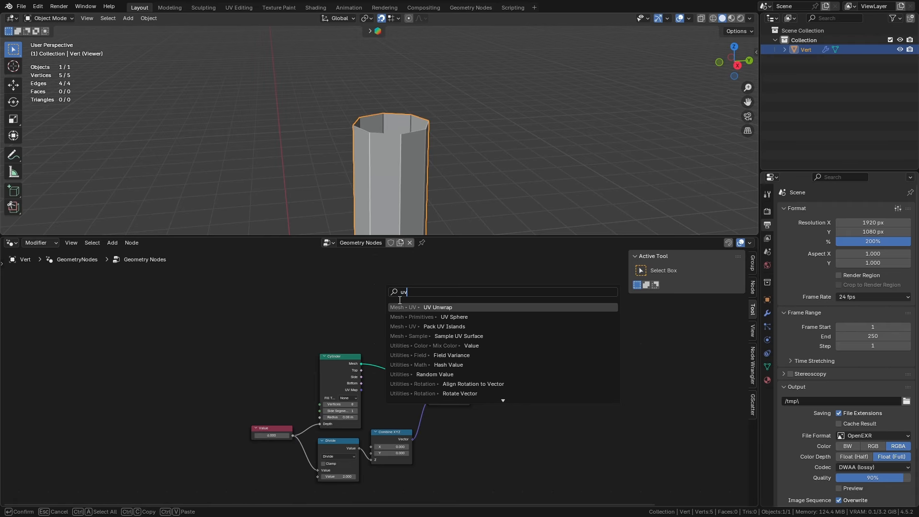
{"action": "key", "text": "Down"}
{"action": "key", "text": "Return"}
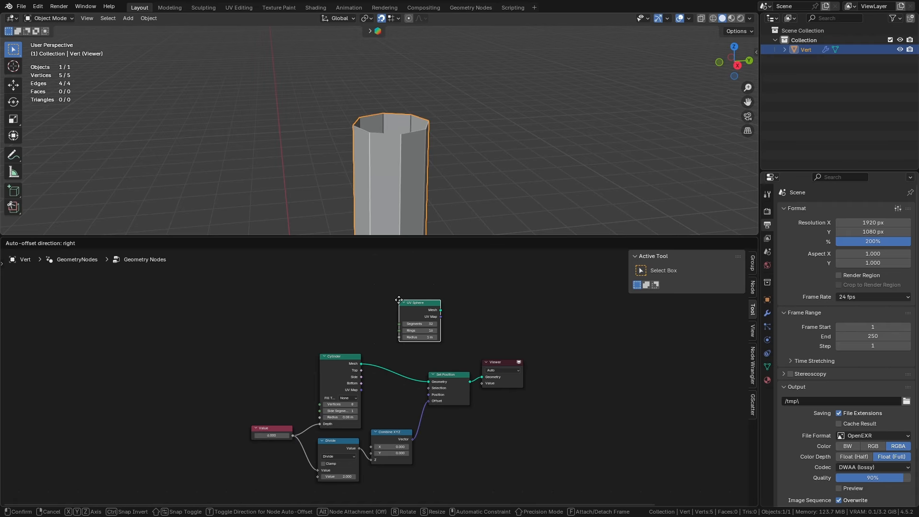
{"action": "left_click", "coordinate": [344, 295]}
Set the UV Sphere's segments to 8
{"action": "scroll", "coordinate": [357, 316], "scroll_direction": "up", "scroll_amount": 2}
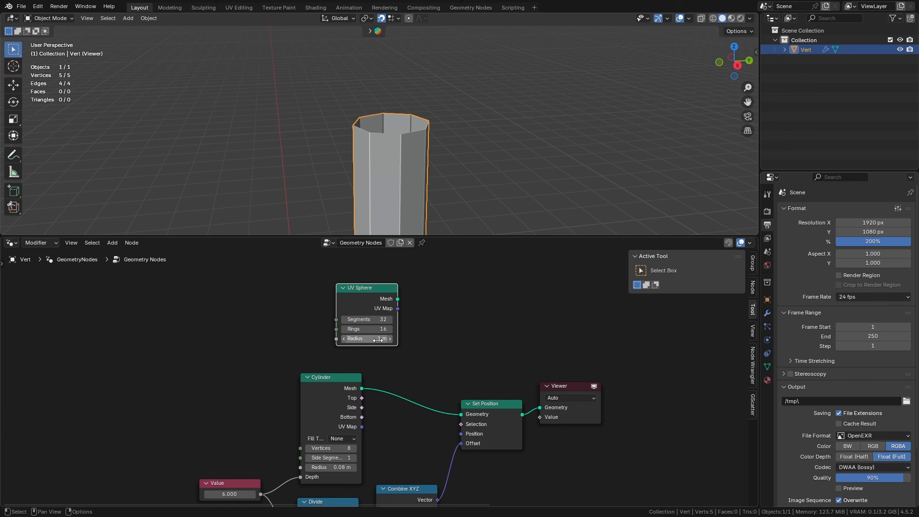
{"action": "left_click", "coordinate": [359, 320]}
{"action": "type", "text": "8"}
{"action": "key", "text": "Return"}
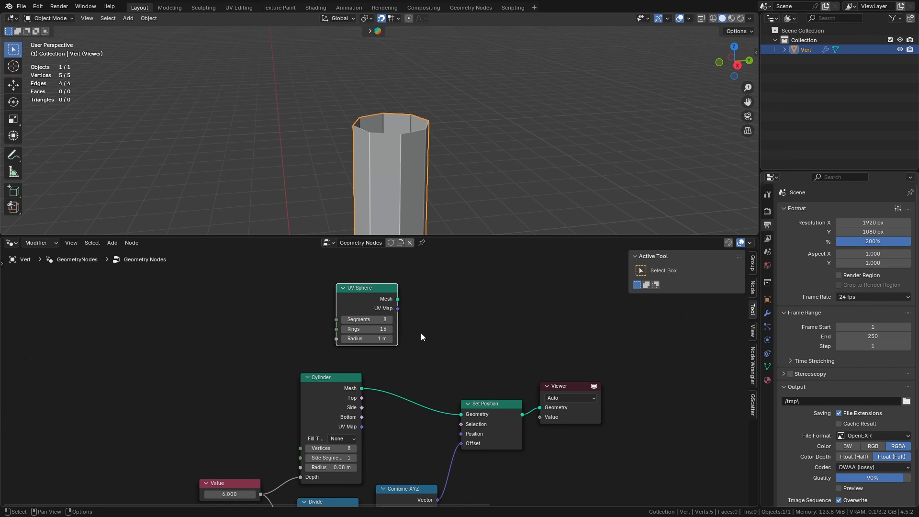
Move the UV Sphere node closer to the Cylinder node and preview its mesh through the Viewer
{"action": "middle_click_drag", "start_coordinate": [481, 168], "coordinate": [449, 130], "text": "shift"}
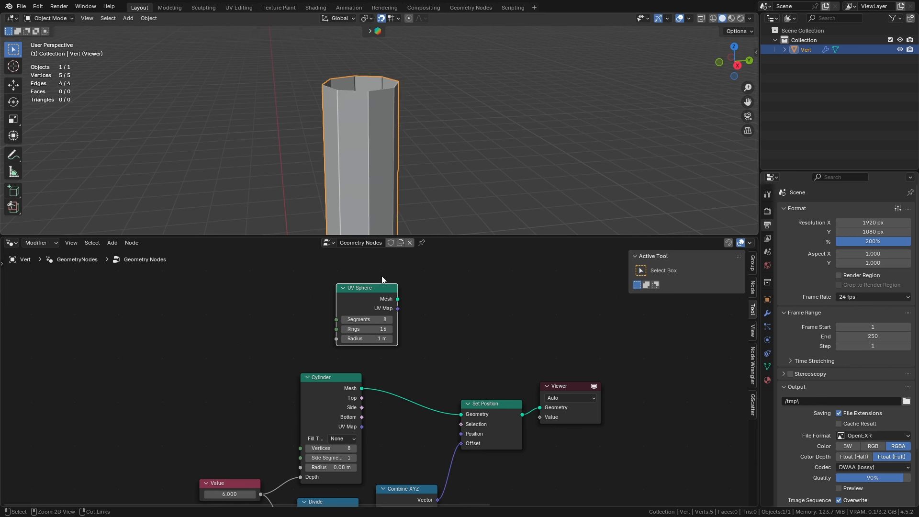
{"action": "left_click", "coordinate": [382, 277], "text": "ctrl+shift"}
{"action": "middle_click_drag", "start_coordinate": [456, 174], "coordinate": [555, 102]}
{"action": "scroll", "coordinate": [555, 101], "scroll_direction": "down", "scroll_amount": 5}
{"action": "middle_click_drag", "start_coordinate": [552, 153], "coordinate": [469, 169], "text": "shift"}
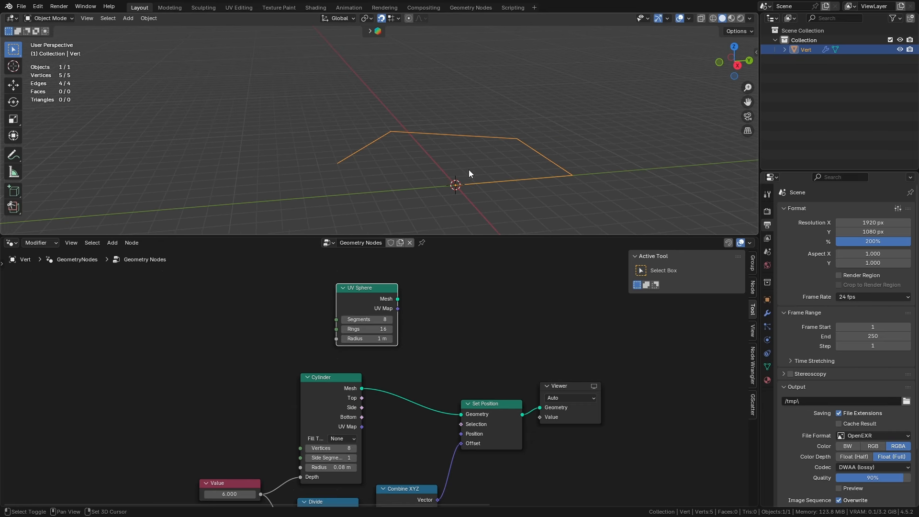
{"action": "left_click_drag", "start_coordinate": [382, 303], "coordinate": [364, 315]}
{"action": "left_click", "coordinate": [357, 300], "text": "ctrl+shift"}
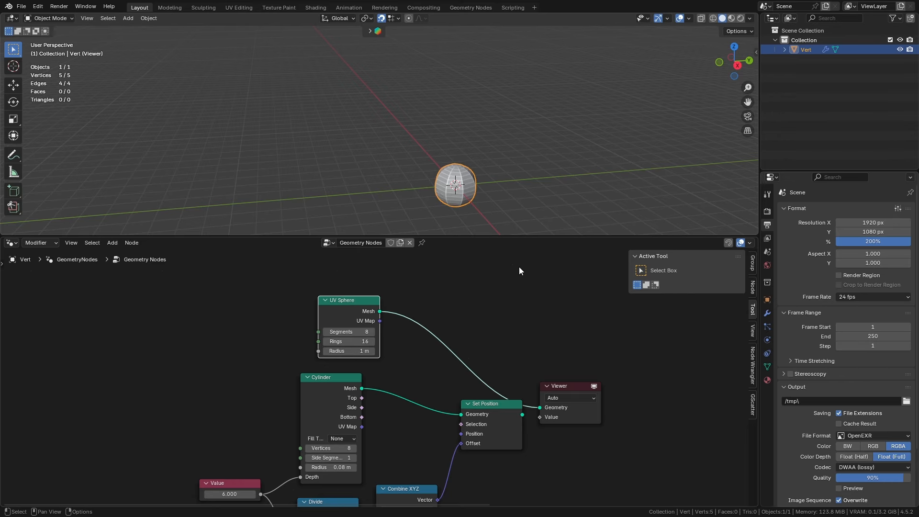
{"action": "scroll", "coordinate": [461, 196], "scroll_direction": "up", "scroll_amount": 4}
{"action": "middle_click_drag", "start_coordinate": [460, 202], "coordinate": [454, 149], "text": "shift"}
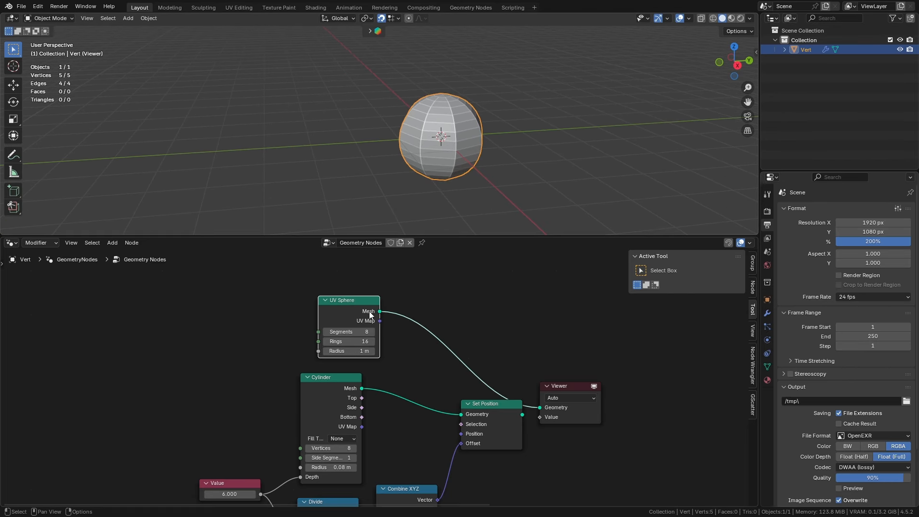
Set the UV Sphere's rings to 8 and copy the Cylinder's 0.08 m radius into its radius
{"action": "left_click", "coordinate": [351, 344]}
{"action": "type", "text": "8"}
{"action": "key", "text": "Return"}
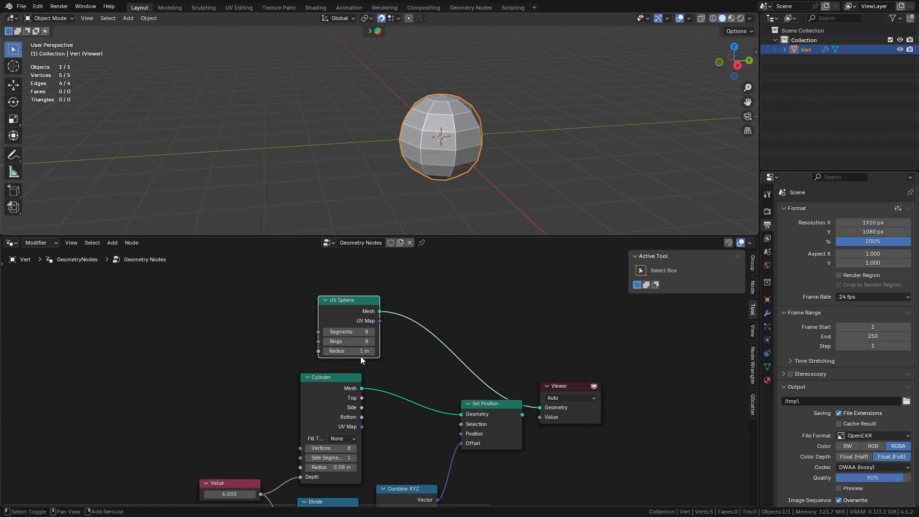
{"action": "middle_click_drag", "start_coordinate": [417, 367], "coordinate": [535, 305], "text": "shift"}
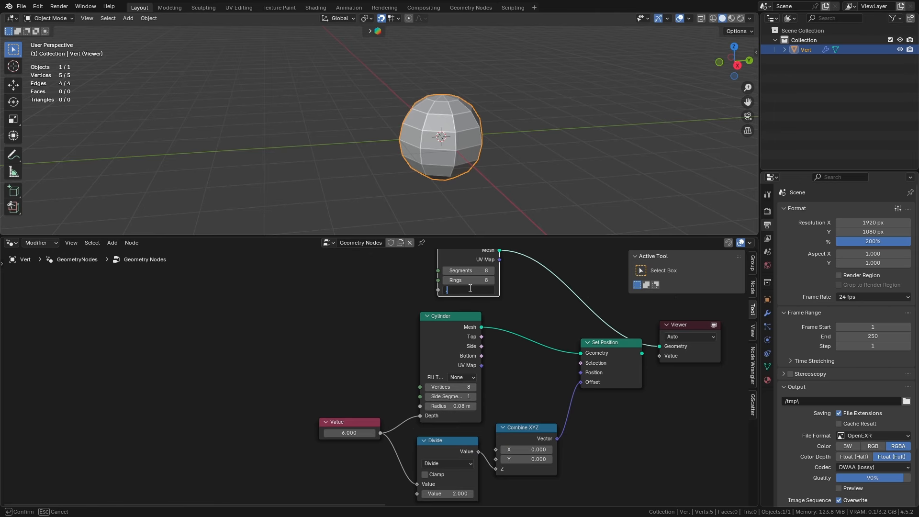
{"action": "key", "text": "ctrl+v"}
{"action": "middle_click_drag", "start_coordinate": [501, 300], "coordinate": [397, 376]}
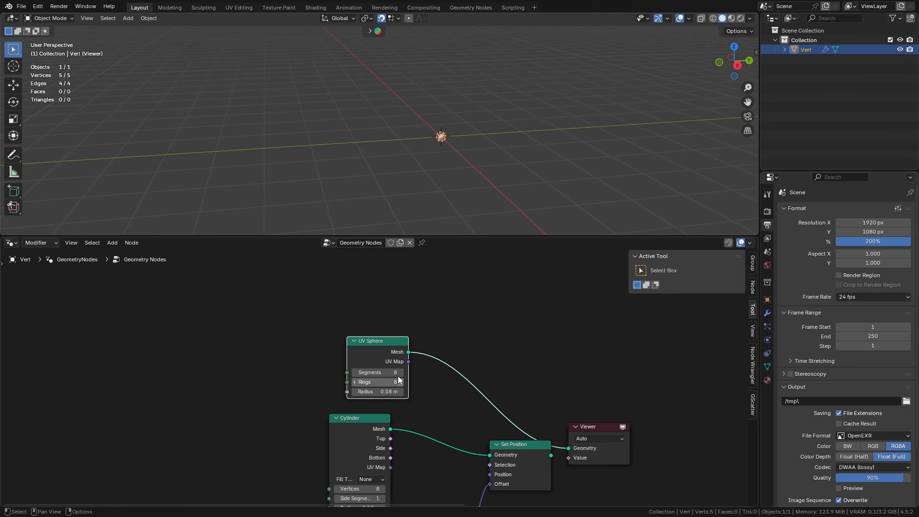
Align the UV Sphere node directly above Cylinder and move the Viewer up and away to leave room between them
{"action": "left_click_drag", "start_coordinate": [382, 338], "coordinate": [366, 340]}
{"action": "middle_click_drag", "start_coordinate": [577, 417], "coordinate": [461, 368]}
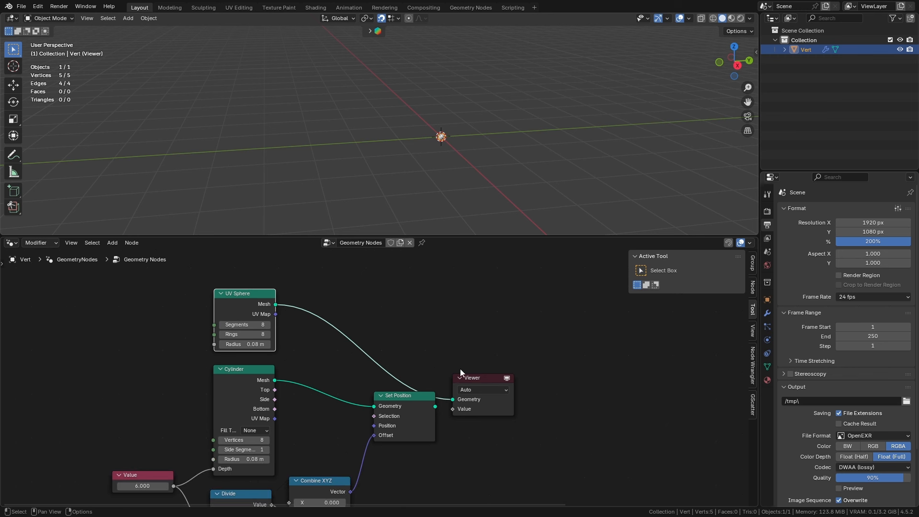
{"action": "left_click_drag", "start_coordinate": [485, 375], "coordinate": [549, 283]}
{"action": "middle_click_drag", "start_coordinate": [295, 343], "coordinate": [363, 378], "text": "shift"}
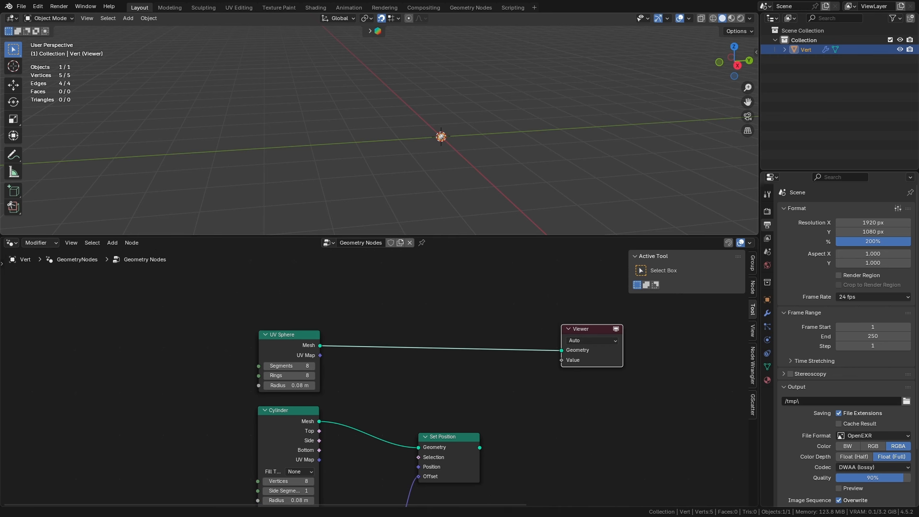
Insert a Delete Geometry node on the link between the UV Sphere and the Viewer
{"action": "scroll", "coordinate": [455, 146], "scroll_direction": "up", "scroll_amount": 10}
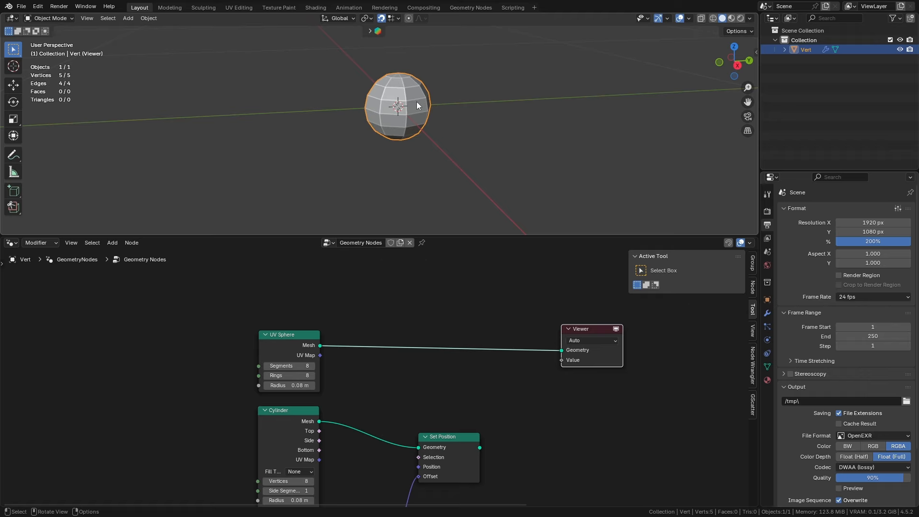
{"action": "key", "text": "shift+a"}
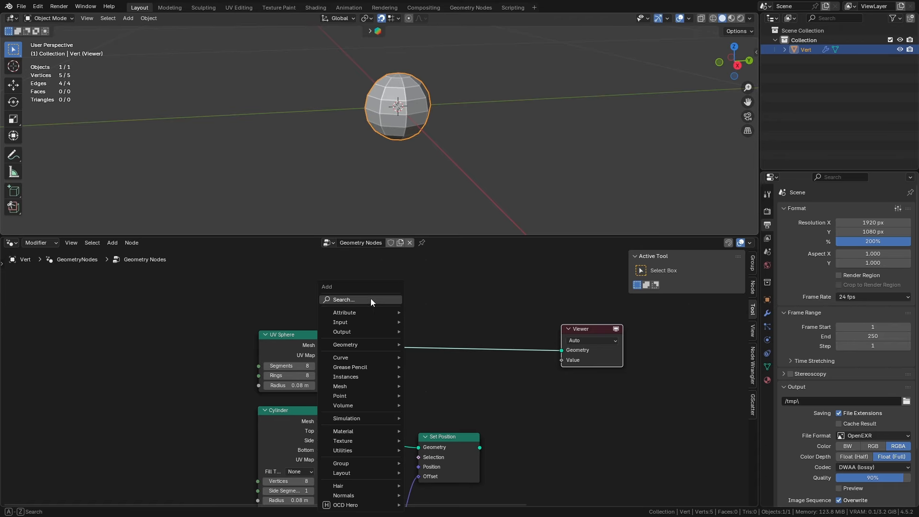
{"action": "type", "text": "dele"}
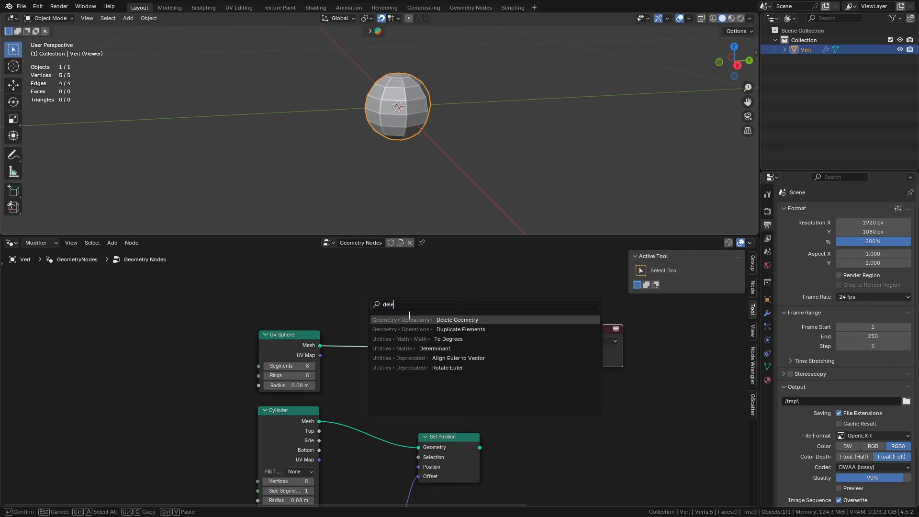
{"action": "key", "text": "Return"}
{"action": "left_click", "coordinate": [408, 315]}
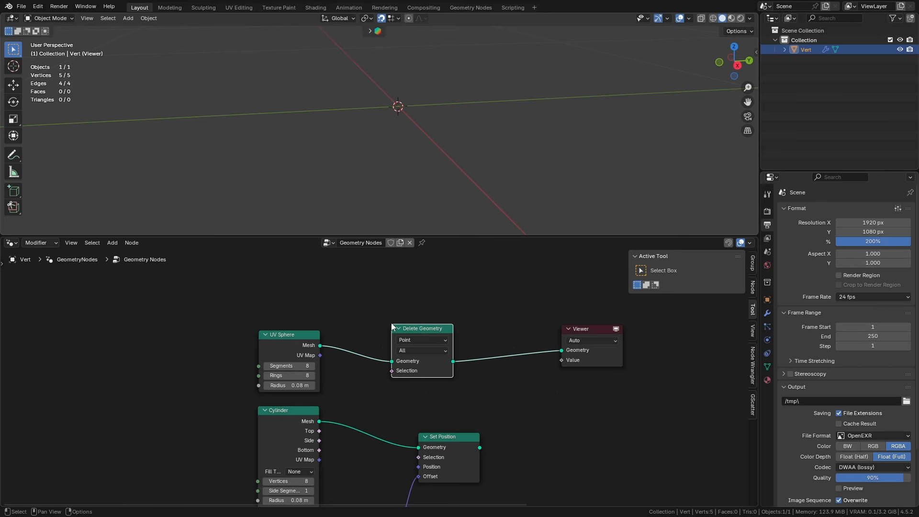
Set the Delete Geometry domain to Face and widen the gap between the sphere nodes and the Cylinder node
{"action": "middle_click_drag", "start_coordinate": [482, 313], "coordinate": [546, 281]}
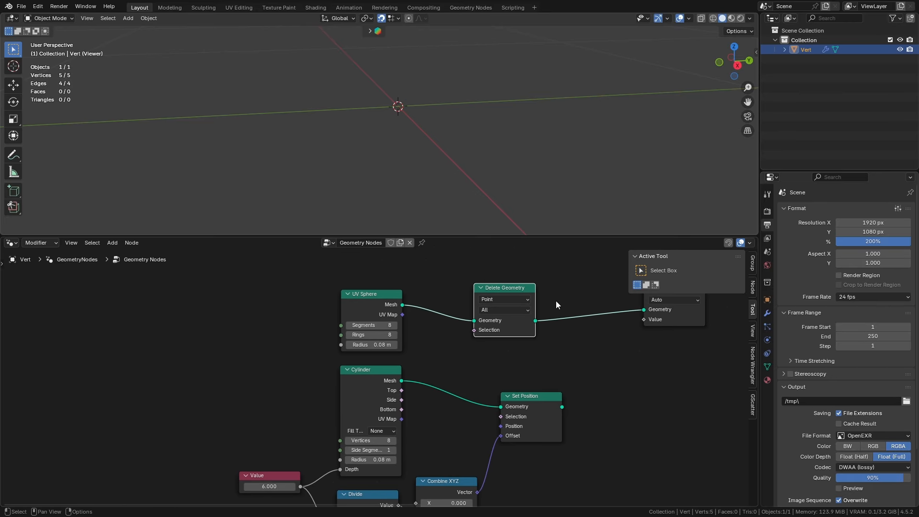
{"action": "left_click", "coordinate": [507, 299]}
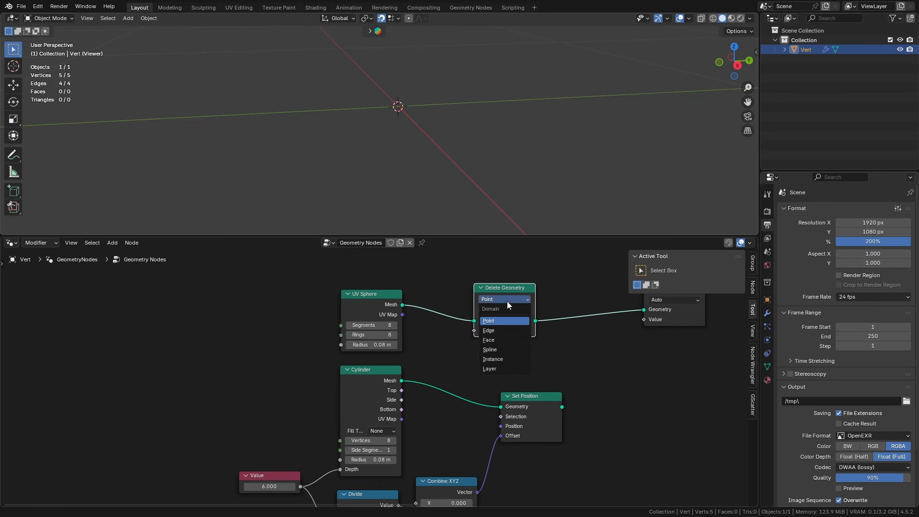
{"action": "left_click", "coordinate": [497, 340]}
{"action": "middle_click_drag", "start_coordinate": [453, 355], "coordinate": [497, 326]}
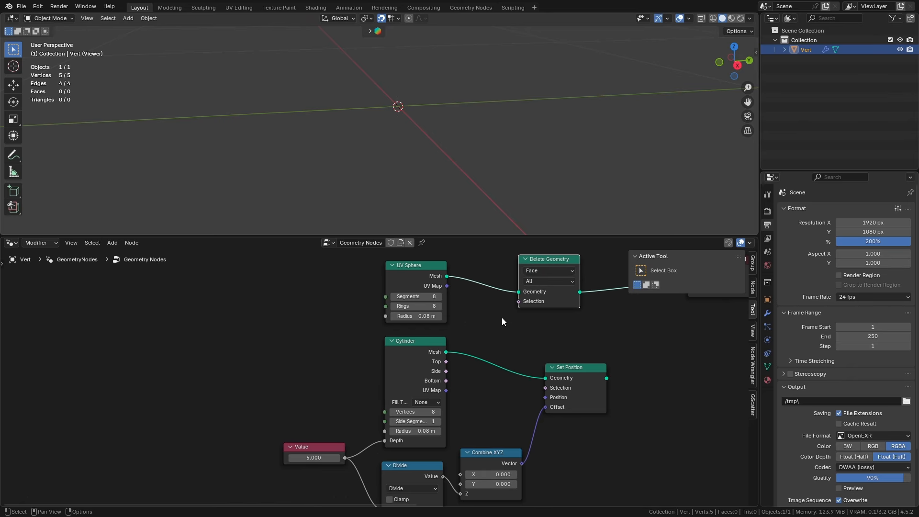
{"action": "middle_click_drag", "start_coordinate": [501, 317], "coordinate": [658, 337]}
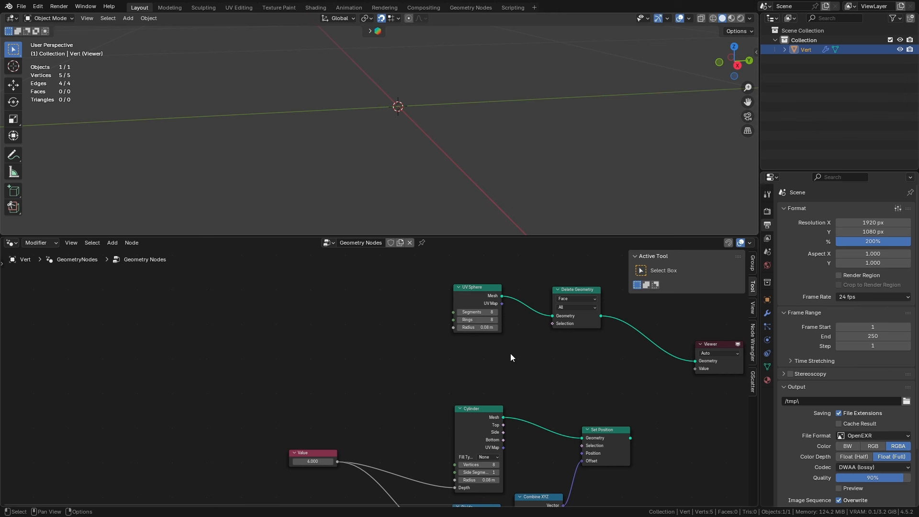
Add a Greater Than compare node below UV Sphere and connect its Result to Delete Geometry's Selection
{"action": "key", "text": "shift+a"}
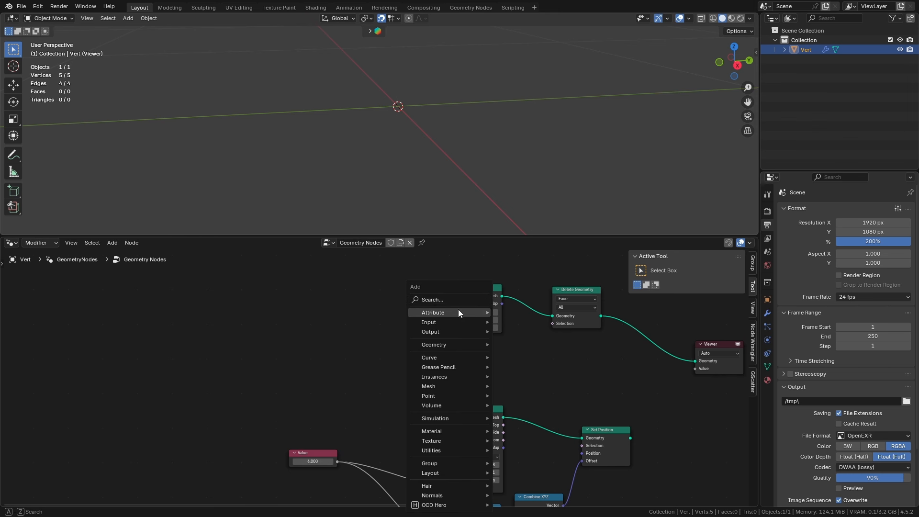
{"action": "type", "text": "greater"}
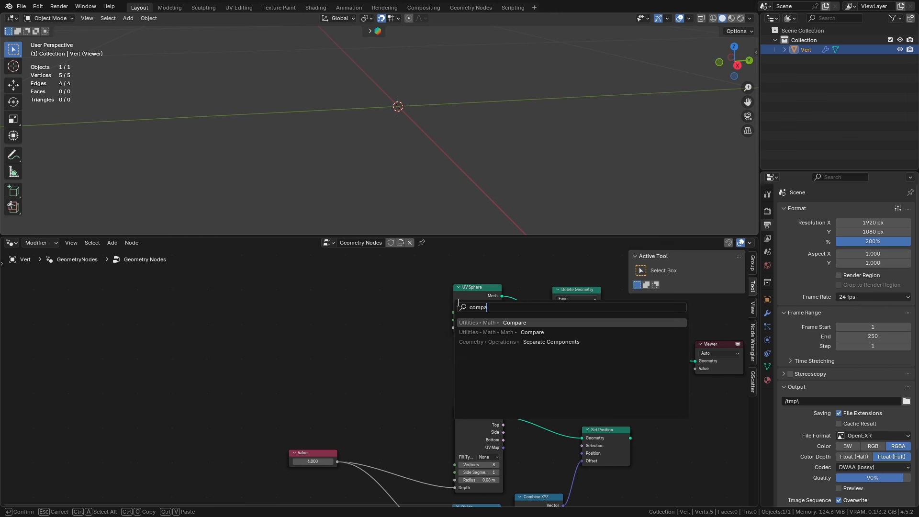
{"action": "key", "text": "Return"}
{"action": "left_click", "coordinate": [450, 340]}
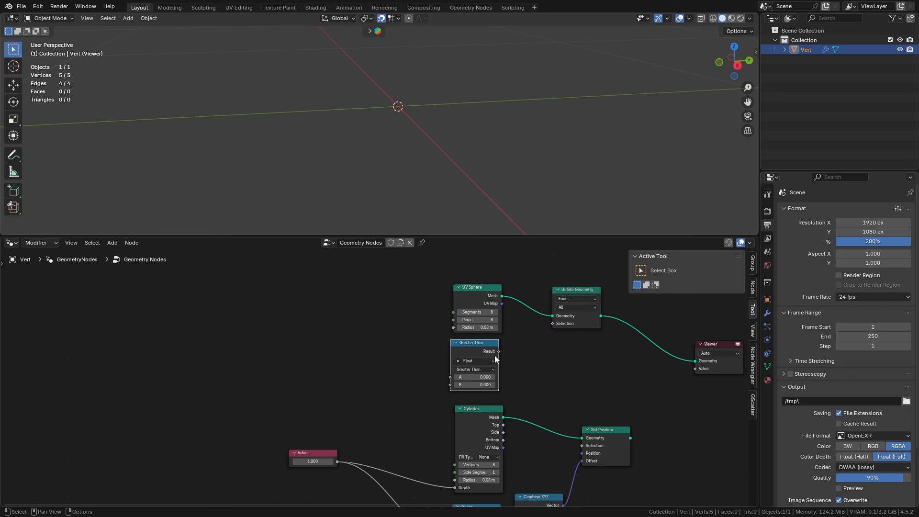
{"action": "left_click_drag", "start_coordinate": [498, 351], "coordinate": [552, 329]}
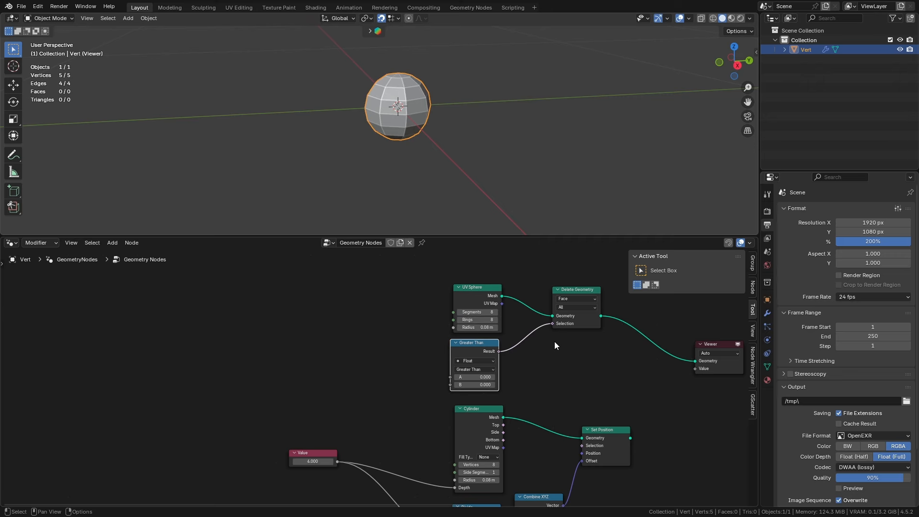
Set the A value of the Greater Than node to 0.01
{"action": "left_click", "coordinate": [479, 378]}
{"action": "type", "text": "0.01"}
{"action": "key", "text": "Return"}
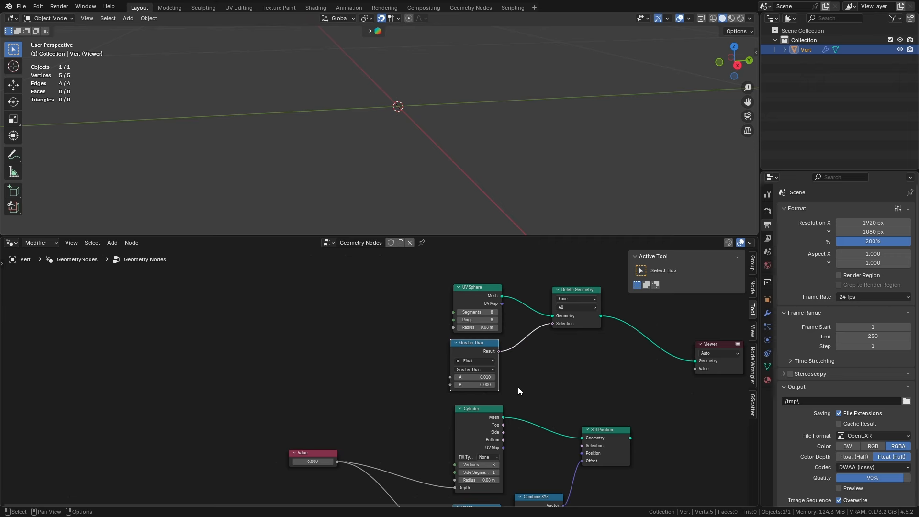
Add a Position node in the empty space before the Greater Than node
{"action": "scroll", "coordinate": [472, 410], "scroll_direction": "up", "scroll_amount": 2}
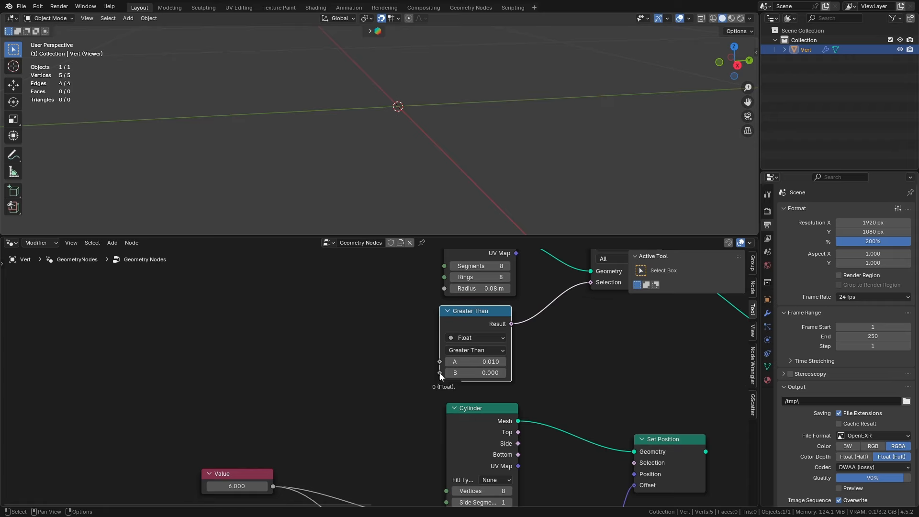
{"action": "middle_click_drag", "start_coordinate": [289, 368], "coordinate": [290, 369]}
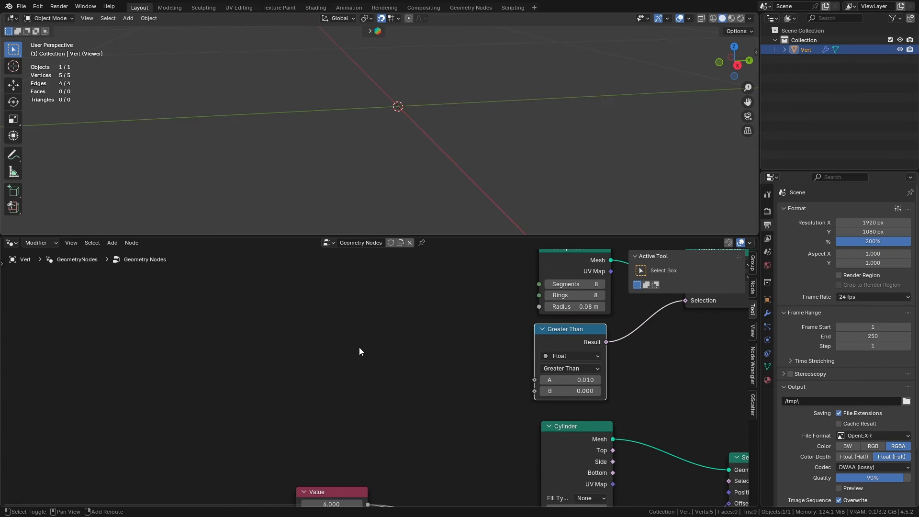
{"action": "key", "text": "shift+a"}
{"action": "left_click", "coordinate": [346, 303]}
{"action": "type", "text": "position"}
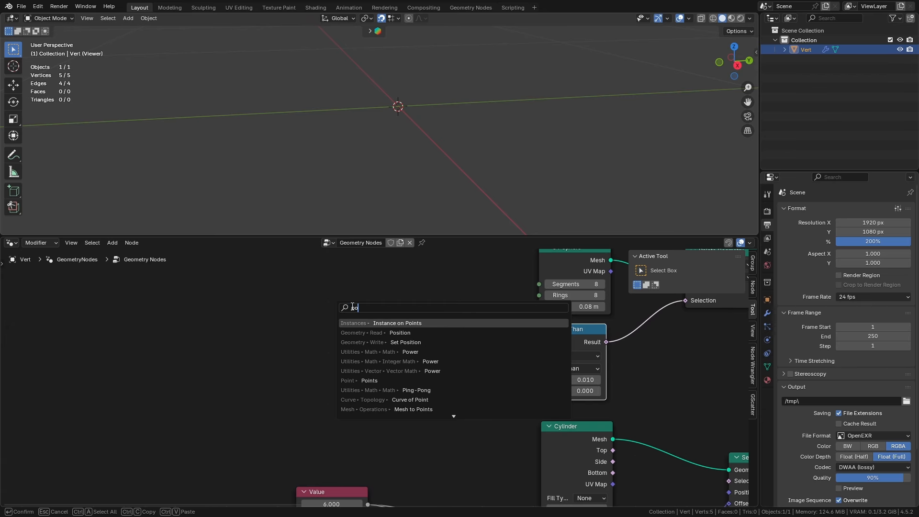
{"action": "key", "text": "Return"}
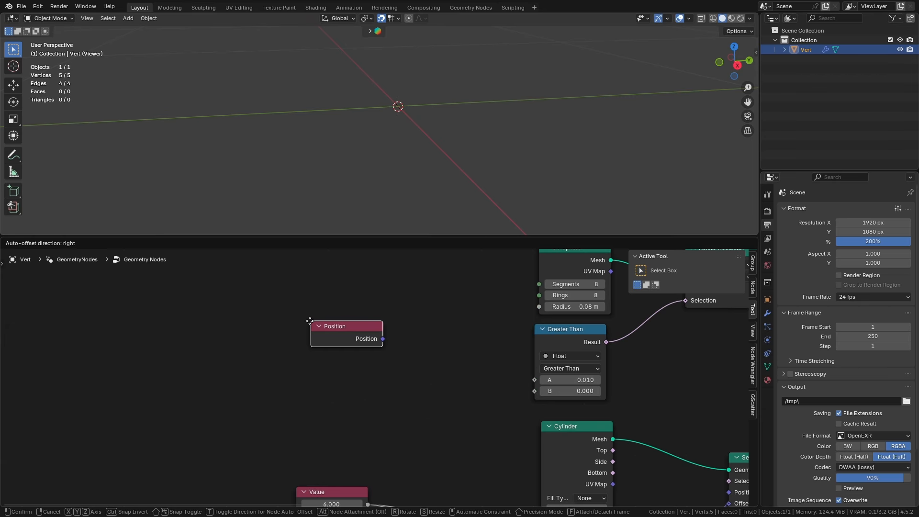
{"action": "left_click", "coordinate": [302, 321]}
Split Position through a Separate XYZ node, connect Z to Greater Than's B input, and check the trimmed sphere
{"action": "left_click_drag", "start_coordinate": [373, 339], "coordinate": [401, 349]}
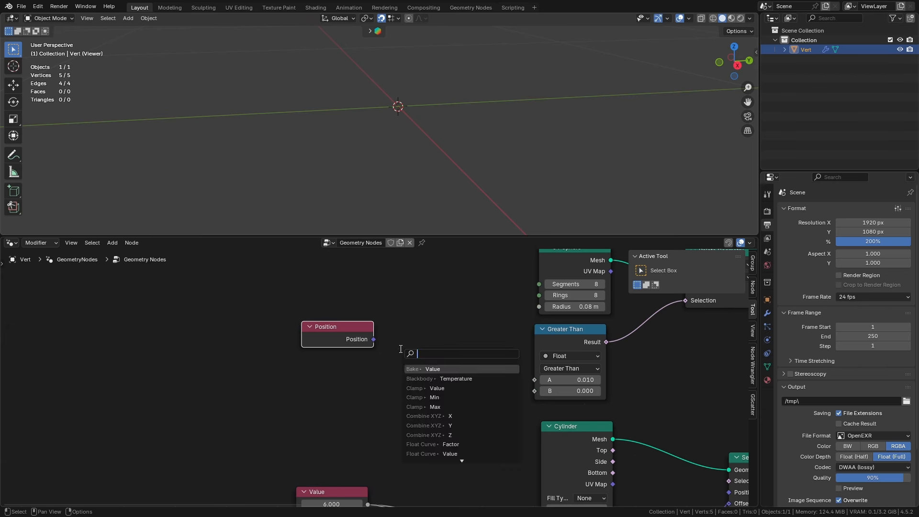
{"action": "type", "text": "sepa"}
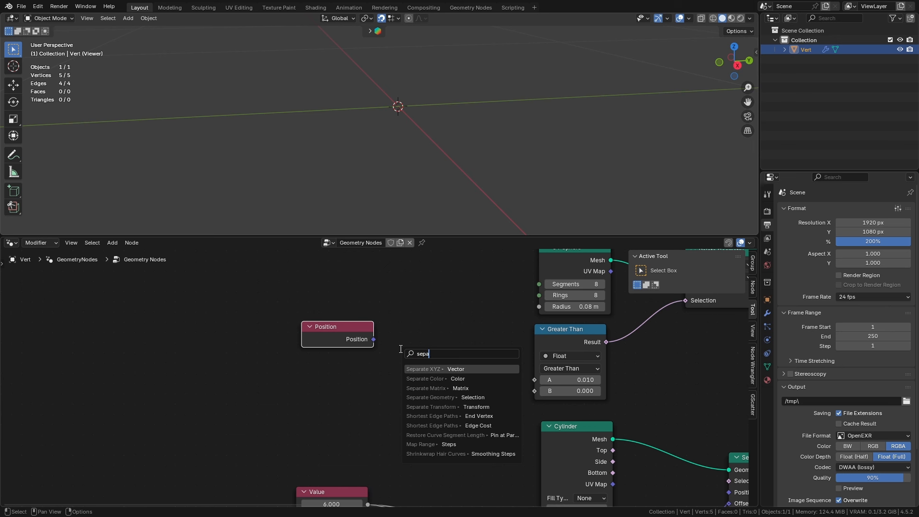
{"action": "key", "text": "BackSpace"}
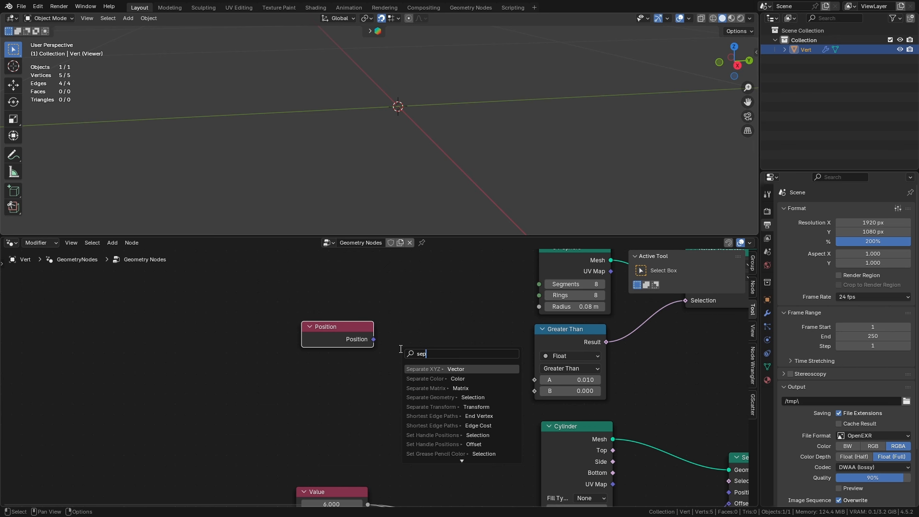
{"action": "type", "text": "arate"}
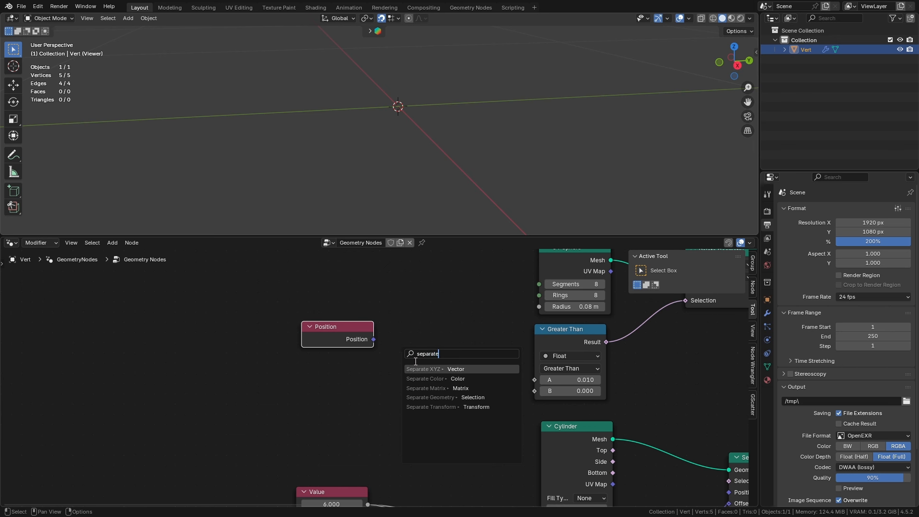
{"action": "key", "text": "Return"}
{"action": "left_click", "coordinate": [472, 375]}
{"action": "left_click_drag", "start_coordinate": [472, 375], "coordinate": [565, 379]}
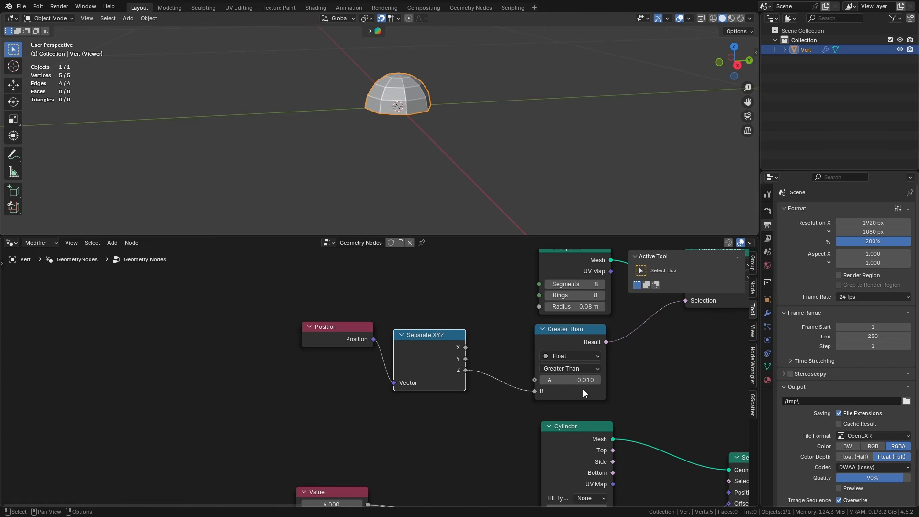
{"action": "middle_click_drag", "start_coordinate": [421, 139], "coordinate": [394, 132]}
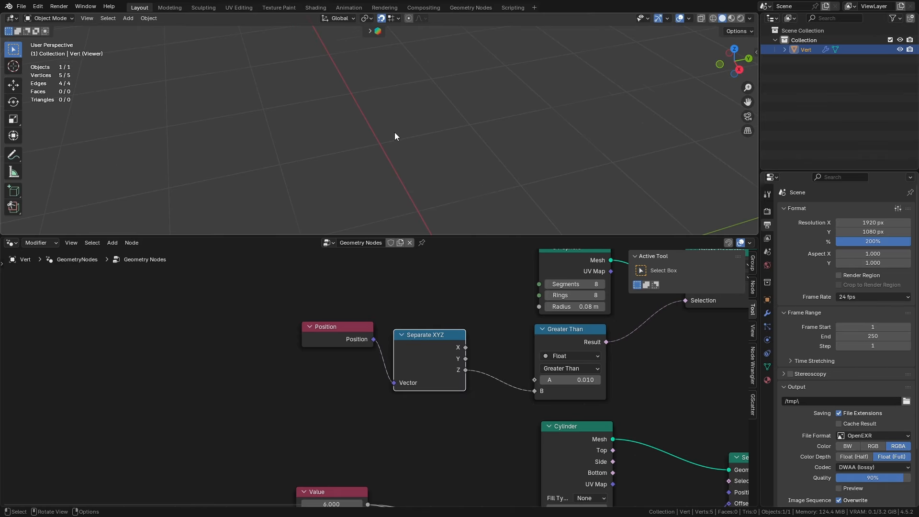
{"action": "scroll", "coordinate": [395, 134], "scroll_direction": "up", "scroll_amount": 5}
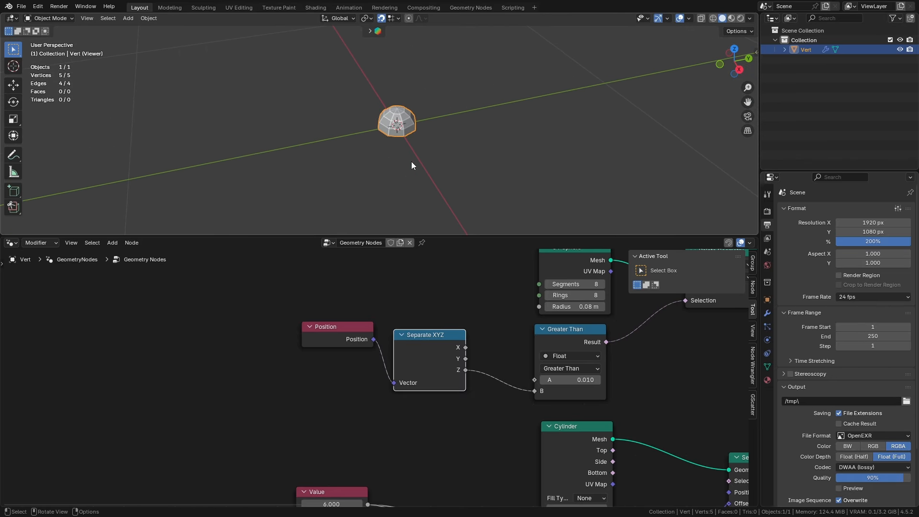
{"action": "scroll", "coordinate": [394, 131], "scroll_direction": "down", "scroll_amount": 2}
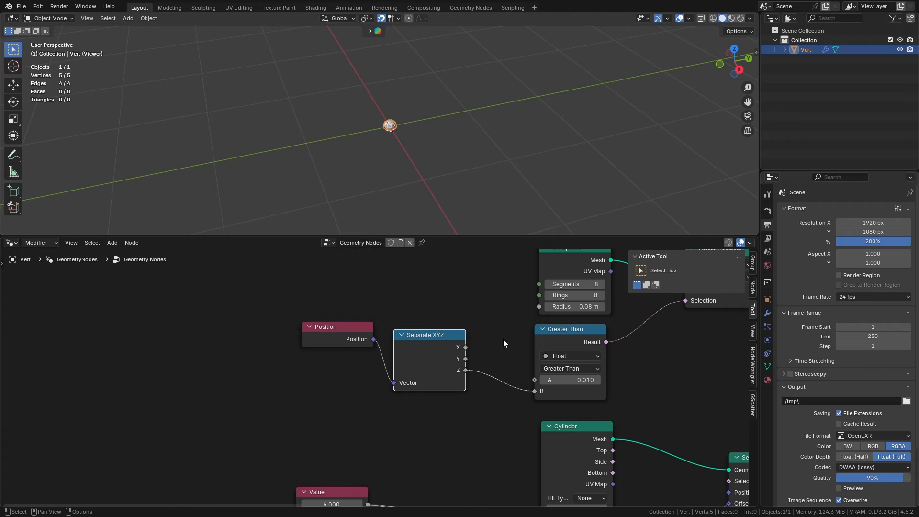
Move the Viewer farther from Delete Geometry and shift the Cylinder's Set Position node away from Cylinder to open up the layout
{"action": "middle_click_drag", "start_coordinate": [505, 338], "coordinate": [351, 383]}
{"action": "scroll", "coordinate": [378, 380], "scroll_direction": "down", "scroll_amount": 1}
{"action": "left_click_drag", "start_coordinate": [477, 374], "coordinate": [582, 396]}
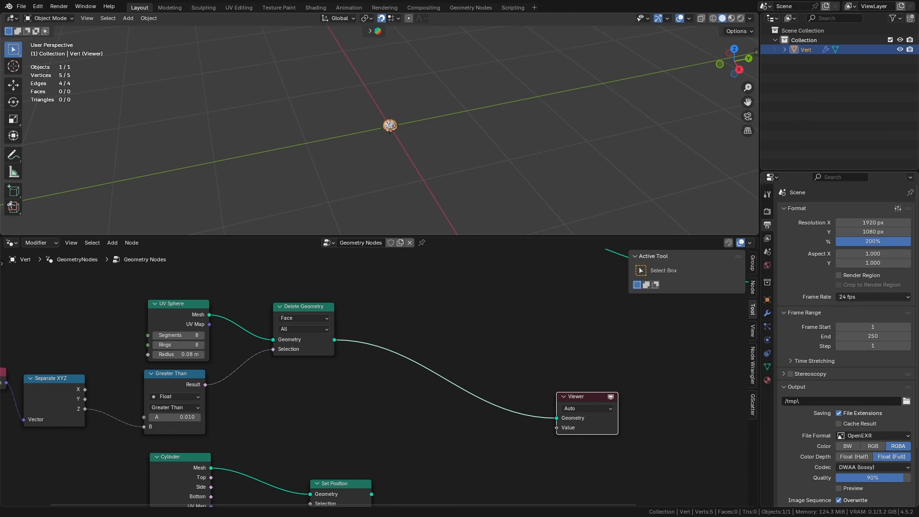
{"action": "scroll", "coordinate": [387, 323], "scroll_direction": "down", "scroll_amount": 1}
{"action": "middle_click_drag", "start_coordinate": [389, 321], "coordinate": [480, 257]}
{"action": "scroll", "coordinate": [434, 276], "scroll_direction": "down", "scroll_amount": 1}
{"action": "left_click_drag", "start_coordinate": [445, 397], "coordinate": [488, 362]}
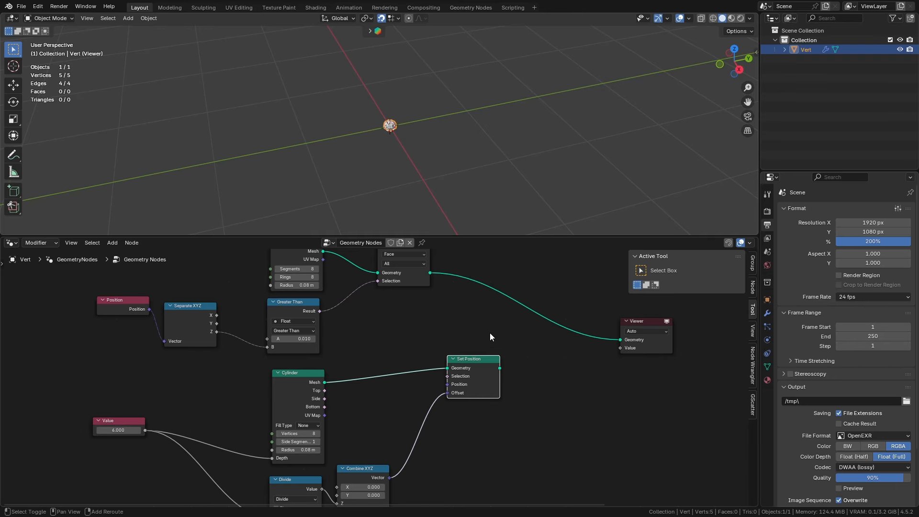
{"action": "middle_click_drag", "start_coordinate": [490, 332], "coordinate": [470, 359]}
{"action": "mouse_move", "coordinate": [460, 386]}
{"action": "left_mouse_down"}
{"action": "mouse_move", "coordinate": [495, 369]}
{"action": "mouse_move", "coordinate": [493, 401]}
{"action": "mouse_move", "coordinate": [471, 400]}
{"action": "left_mouse_up"}
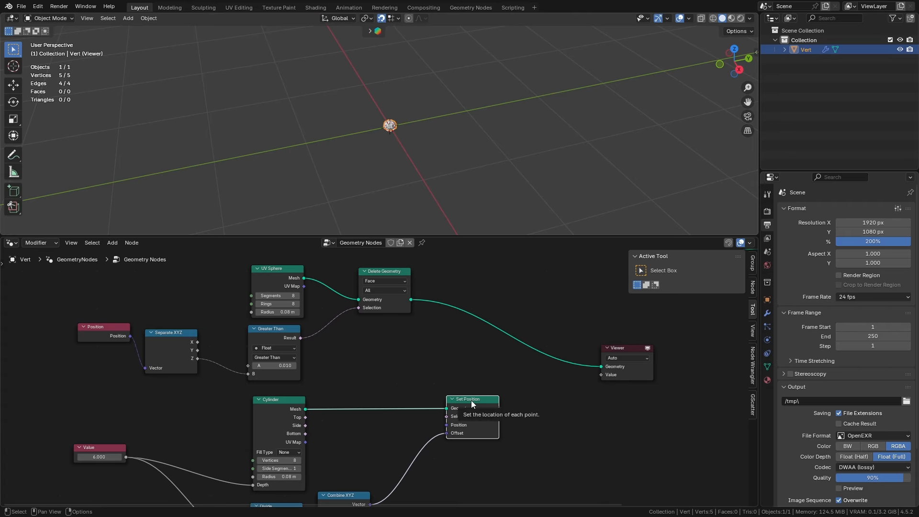
Insert a new Set Position node between Delete Geometry and the Viewer
{"action": "key", "text": "shift+a"}
{"action": "type", "text": "set"}
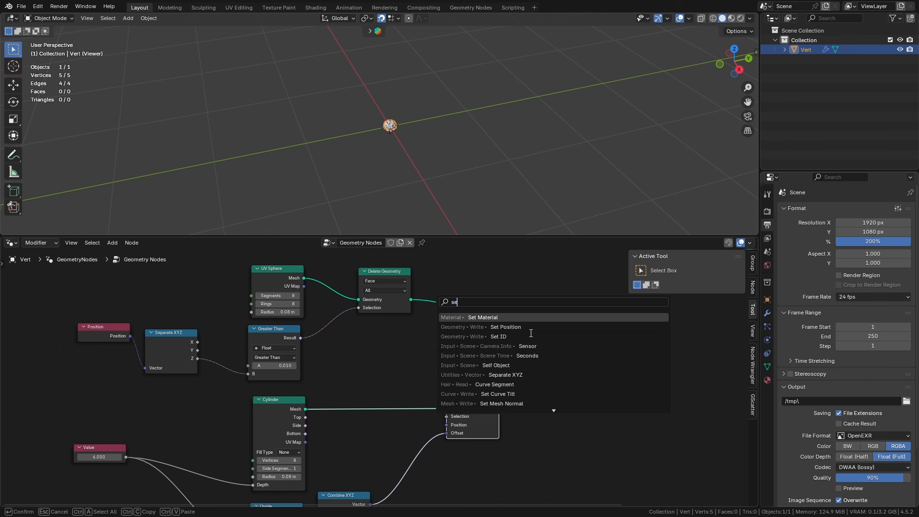
{"action": "left_click", "coordinate": [507, 326]}
{"action": "left_click", "coordinate": [488, 362]}
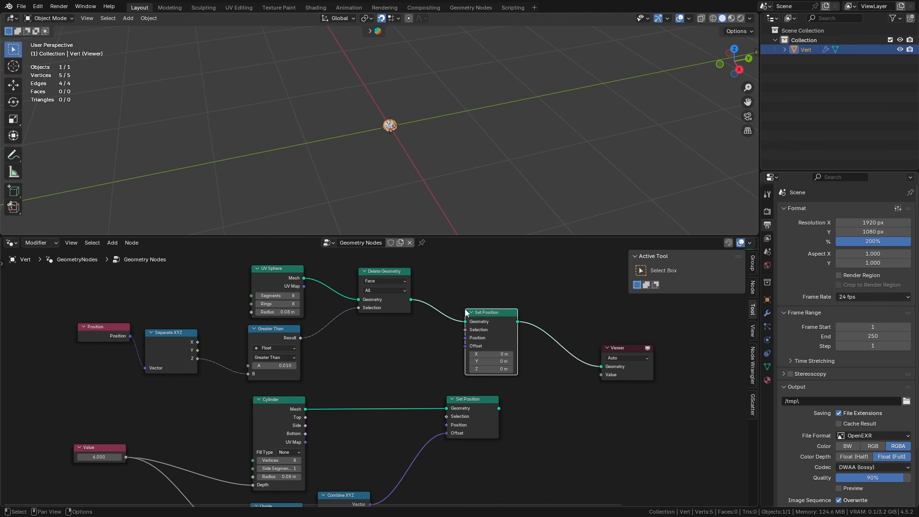
Raise the half-sphere by setting the new Set Position's Z offset to 0.8 m
{"action": "left_click_drag", "start_coordinate": [488, 368], "coordinate": [517, 369]}
{"action": "middle_click_drag", "start_coordinate": [412, 202], "coordinate": [369, 173]}
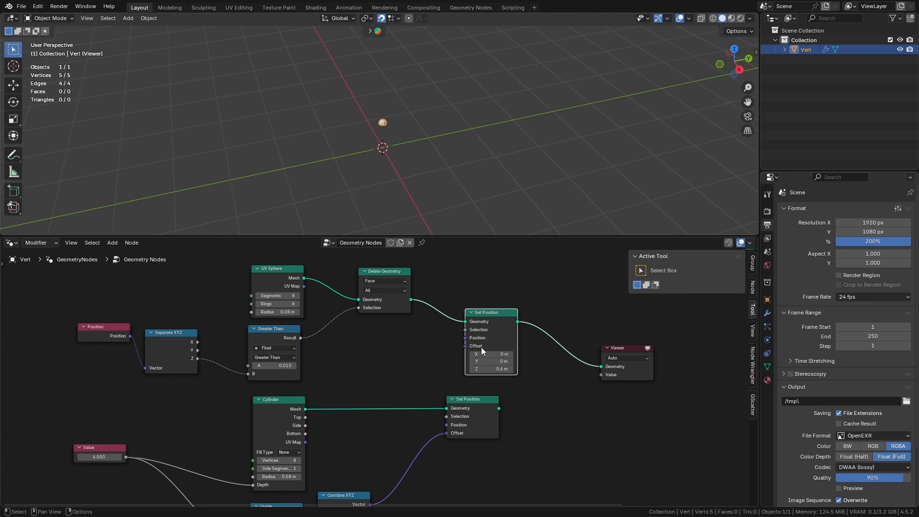
{"action": "mouse_move", "coordinate": [517, 368]}
{"action": "left_mouse_down"}
{"action": "mouse_move", "coordinate": [545, 368]}
{"action": "mouse_move", "coordinate": [488, 369]}
{"action": "mouse_move", "coordinate": [527, 368]}
{"action": "left_mouse_up"}
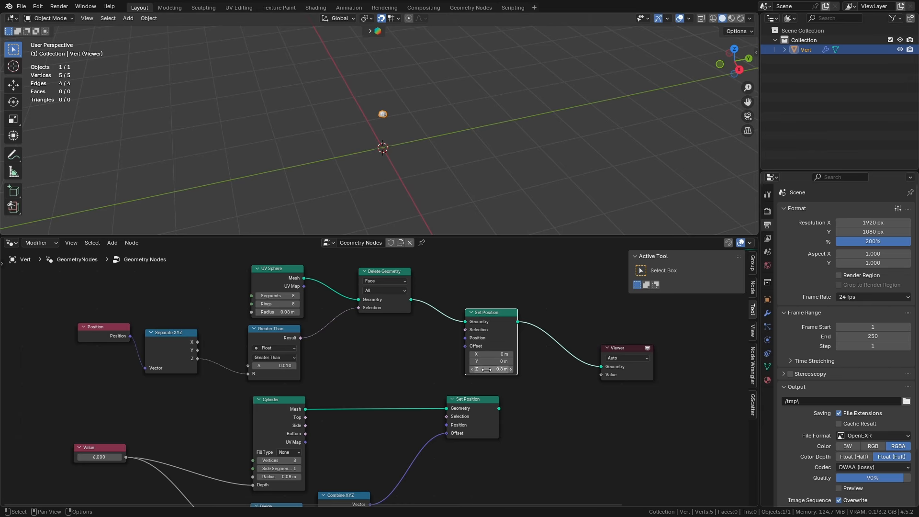
Space out both Set Position nodes and the Viewer, bringing the sphere's Set Position closer to Delete Geometry
{"action": "scroll", "coordinate": [406, 423], "scroll_direction": "down", "scroll_amount": 1}
{"action": "middle_click_drag", "start_coordinate": [406, 423], "coordinate": [312, 419]}
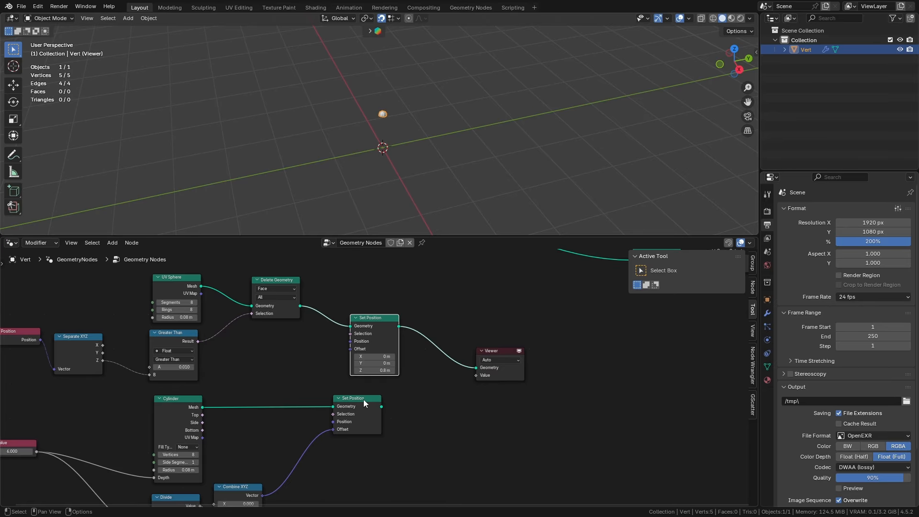
{"action": "left_click_drag", "start_coordinate": [364, 399], "coordinate": [391, 401]}
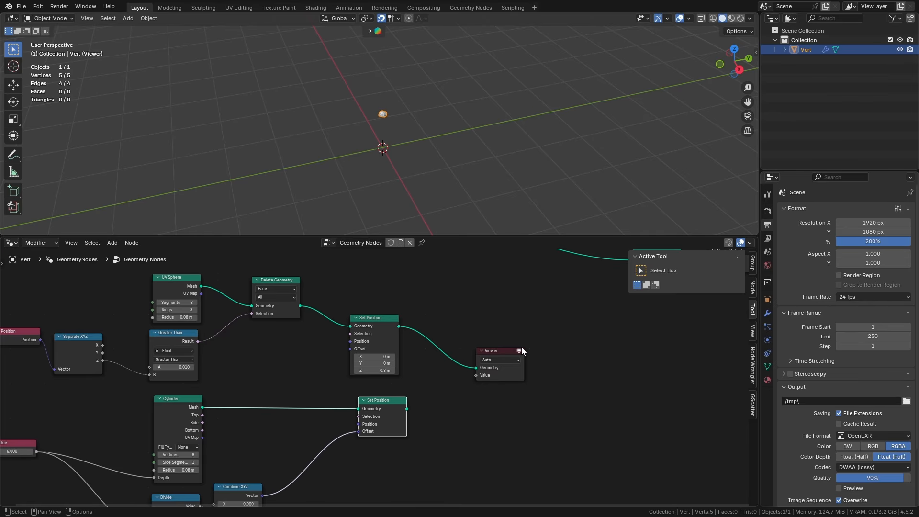
{"action": "left_click_drag", "start_coordinate": [505, 351], "coordinate": [550, 351]}
{"action": "left_click_drag", "start_coordinate": [360, 317], "coordinate": [346, 306]}
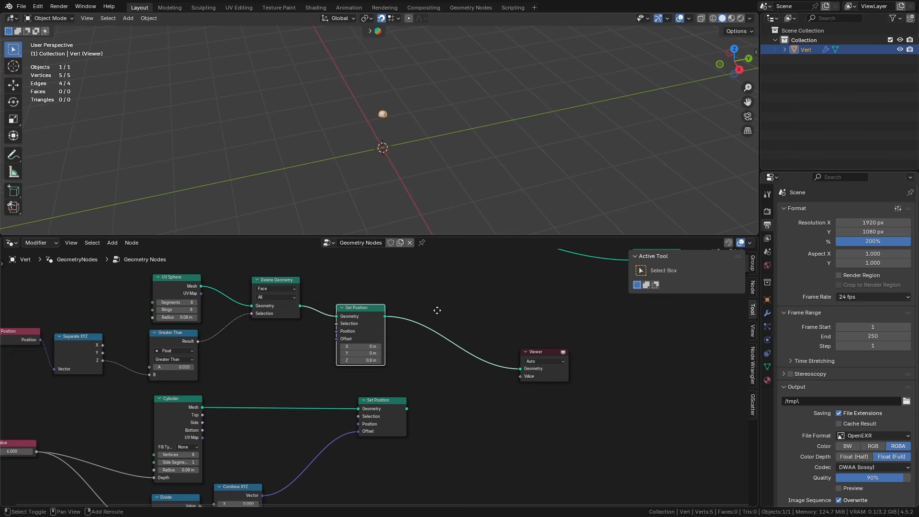
Insert a Join Geometry node between the half-sphere's Set Position and the Viewer
{"action": "middle_click_drag", "start_coordinate": [398, 393], "coordinate": [338, 409]}
{"action": "left_click", "coordinate": [338, 409]}
{"action": "left_click", "coordinate": [377, 385]}
{"action": "key", "text": "shift+a"}
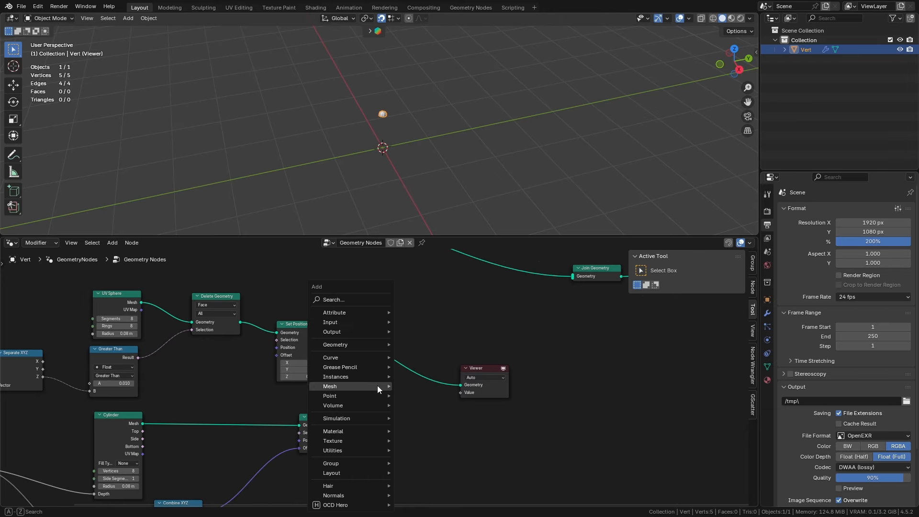
{"action": "left_click", "coordinate": [356, 302]}
{"action": "type", "text": "join"}
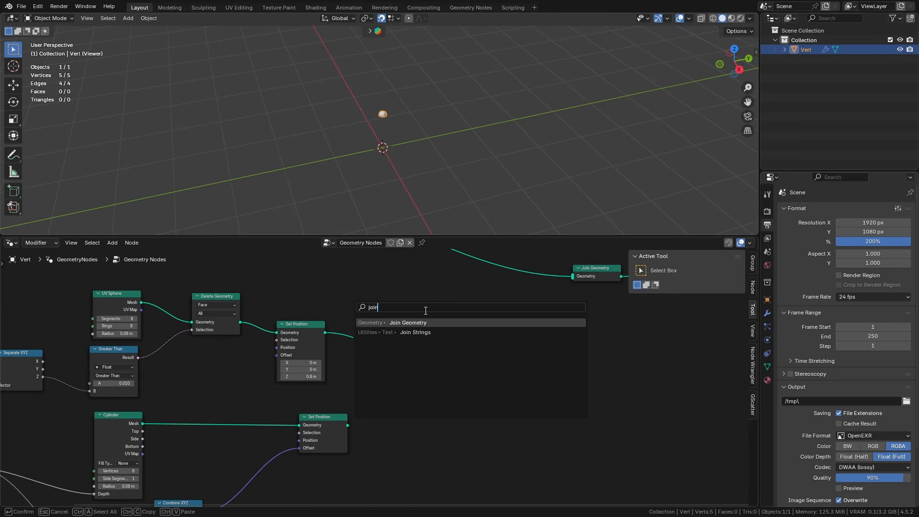
{"action": "key", "text": "Return"}
{"action": "left_click", "coordinate": [397, 366]}
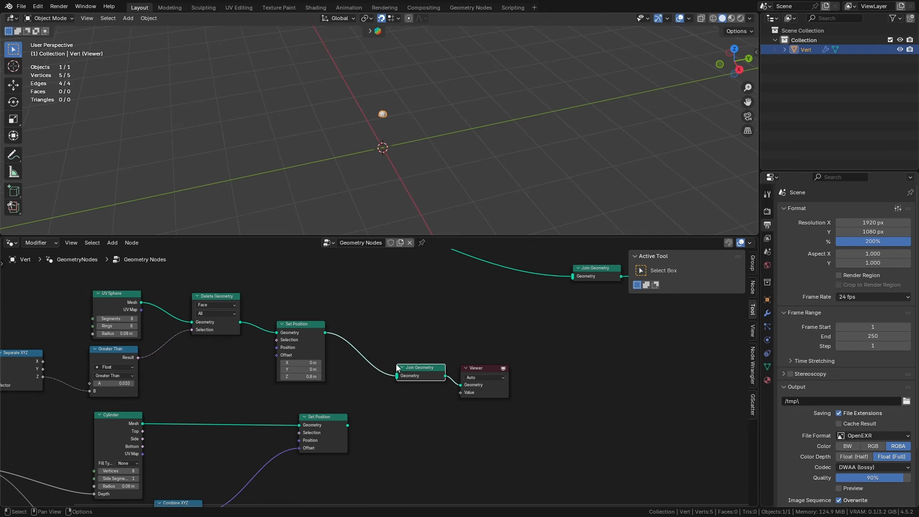
Connect the cylinder's Set Position to Join Geometry, preview the combined post, and shift that Set Position closer to Cylinder
{"action": "left_click_drag", "start_coordinate": [348, 424], "coordinate": [395, 381]}
{"action": "left_click", "coordinate": [429, 368], "text": "ctrl+shift"}
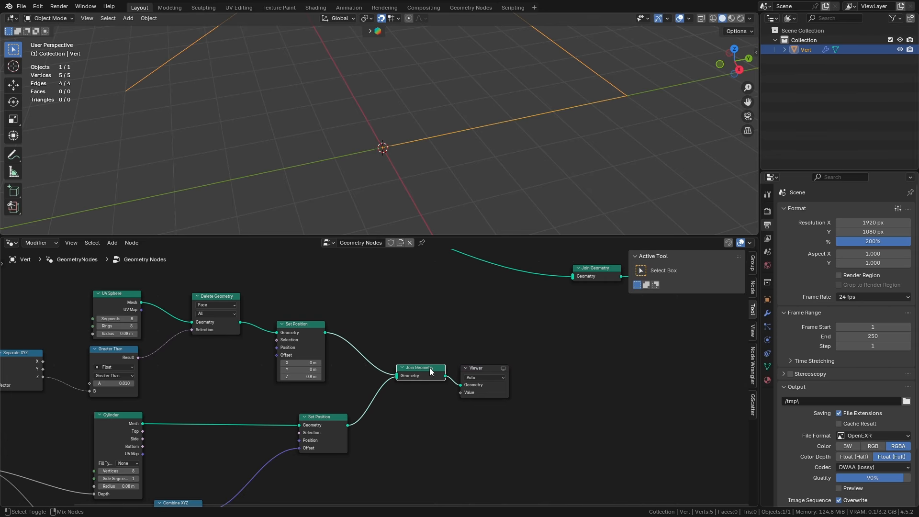
{"action": "left_click", "coordinate": [429, 370], "text": "ctrl+shift"}
{"action": "middle_click_drag", "start_coordinate": [420, 151], "coordinate": [424, 27]}
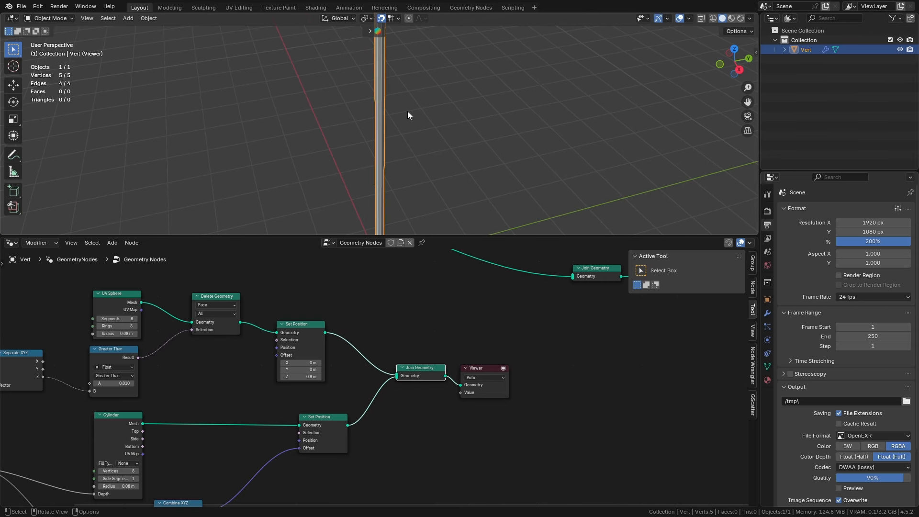
{"action": "middle_click_drag", "start_coordinate": [406, 111], "coordinate": [382, 127]}
{"action": "scroll", "coordinate": [396, 114], "scroll_direction": "up", "scroll_amount": 4}
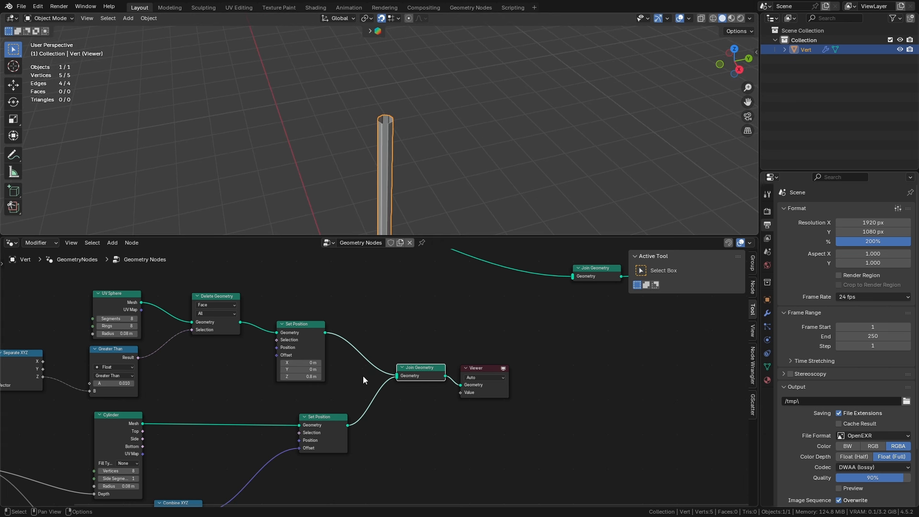
{"action": "left_click_drag", "start_coordinate": [317, 418], "coordinate": [300, 421]}
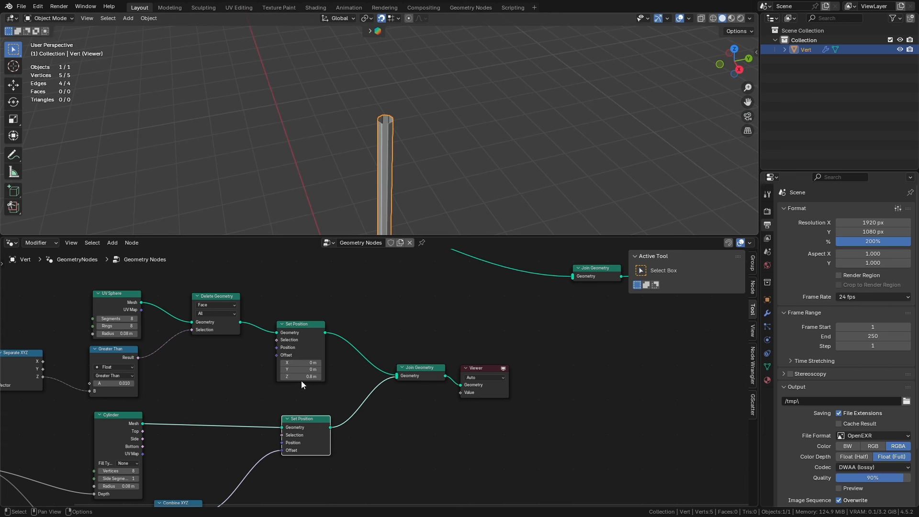
Set the half-sphere's Z offset to 6 m, and try pulling a link from the height Value node towards its Set Position
{"action": "left_click_drag", "start_coordinate": [301, 378], "coordinate": [336, 376]}
{"action": "middle_click_drag", "start_coordinate": [284, 381], "coordinate": [443, 287]}
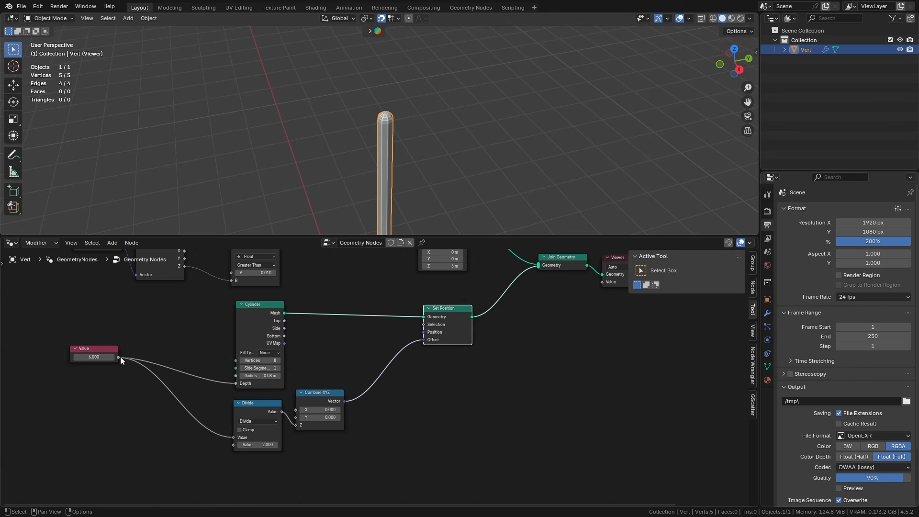
{"action": "left_click_drag", "start_coordinate": [118, 357], "coordinate": [397, 363]}
{"action": "right_click", "coordinate": [396, 364]}
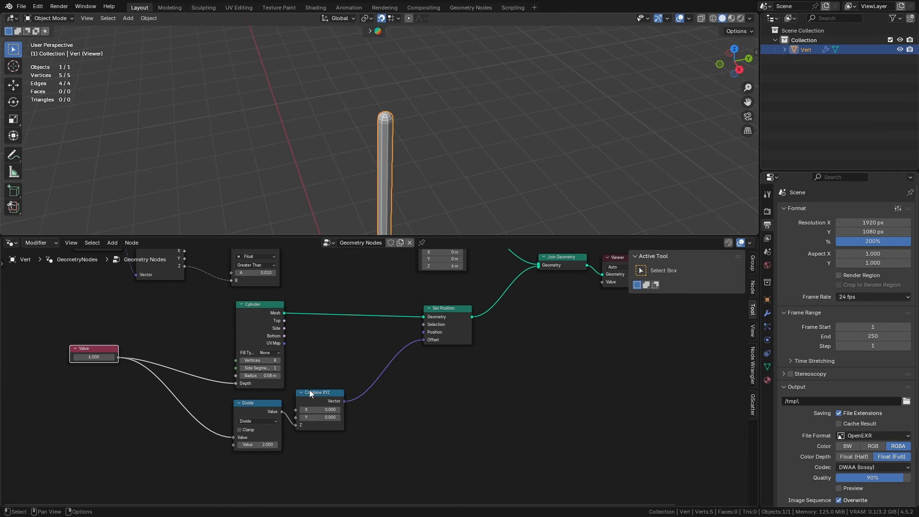
Add a Combine XYZ node below Delete Geometry, beside the half-sphere's Set Position
{"action": "middle_click_drag", "start_coordinate": [348, 339], "coordinate": [355, 394]}
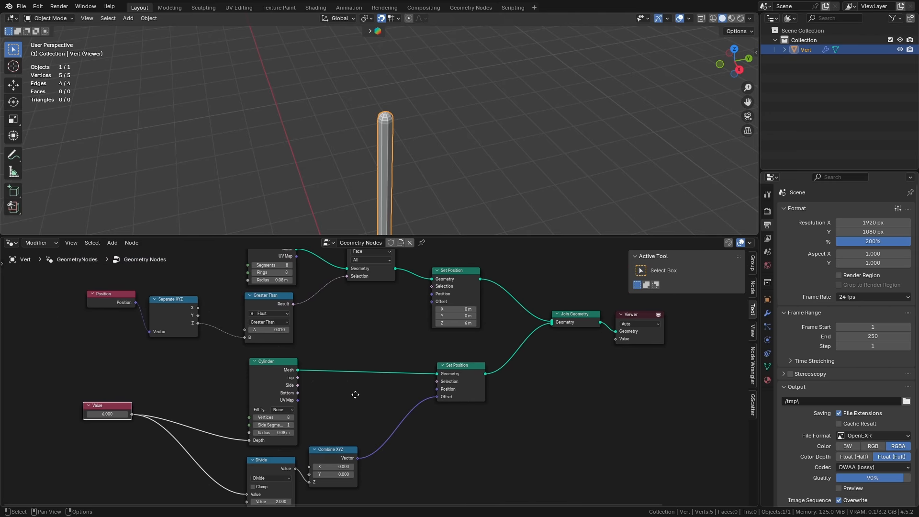
{"action": "left_click", "coordinate": [356, 349]}
{"action": "key", "text": "shift+a"}
{"action": "type", "text": "com"}
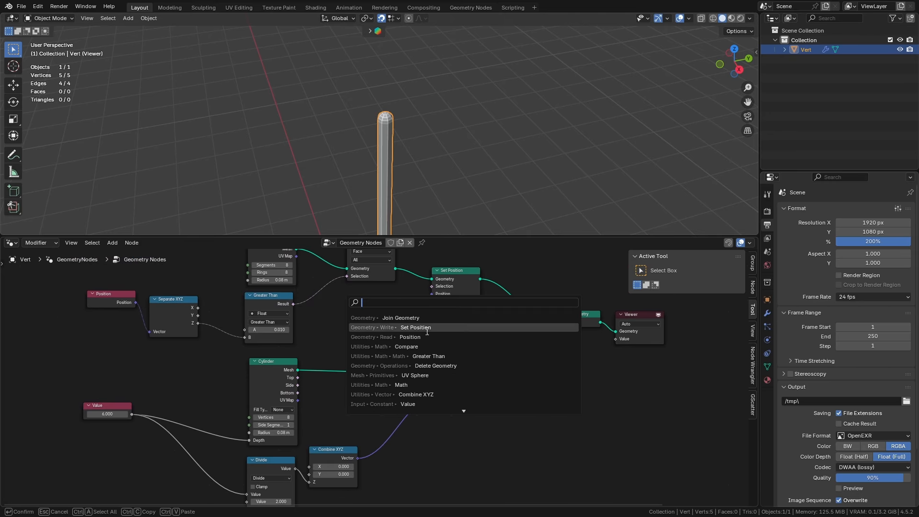
{"action": "type", "text": "bin"}
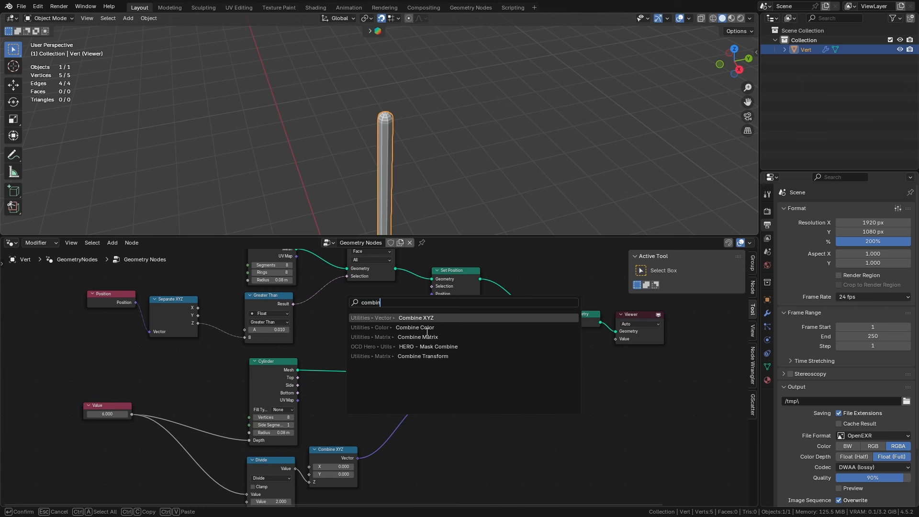
{"action": "key", "text": "Return"}
{"action": "left_click", "coordinate": [348, 312]}
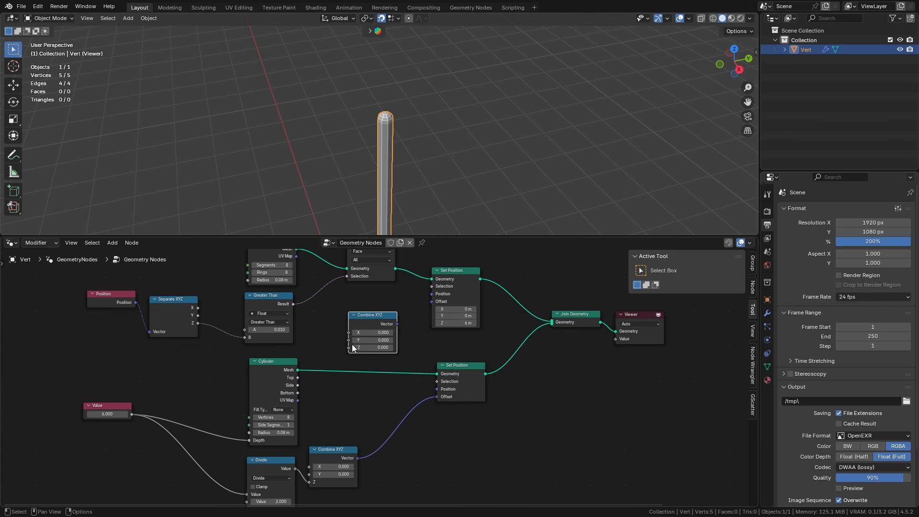
Feed the height Value into the new Combine XYZ's Z and link its Vector to the half-sphere Set Position's Offset
{"action": "left_click_drag", "start_coordinate": [348, 347], "coordinate": [138, 417]}
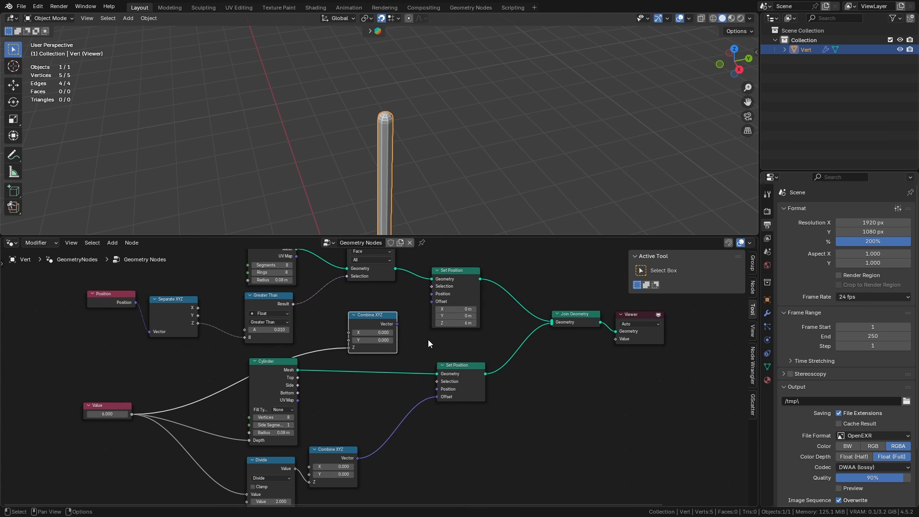
{"action": "left_click_drag", "start_coordinate": [397, 324], "coordinate": [433, 301]}
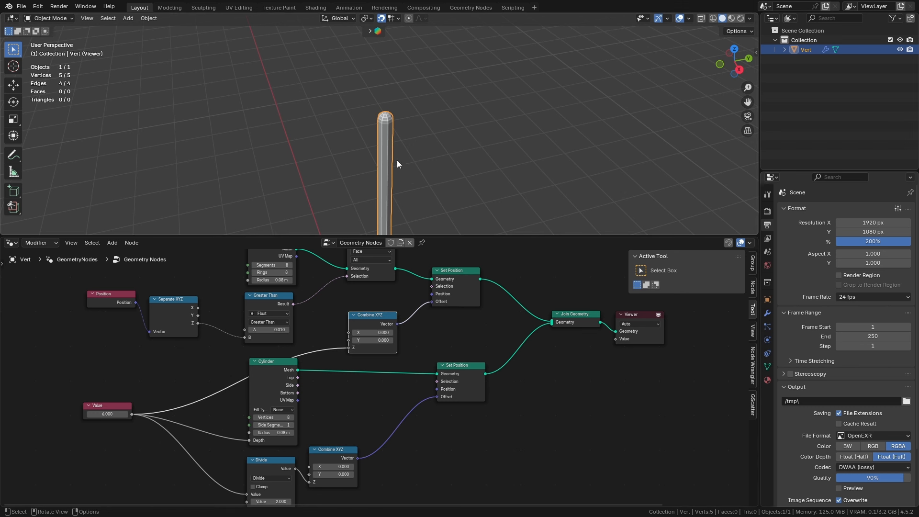
{"action": "scroll", "coordinate": [387, 111], "scroll_direction": "up", "scroll_amount": 3}
{"action": "scroll", "coordinate": [388, 124], "scroll_direction": "up", "scroll_amount": 3}
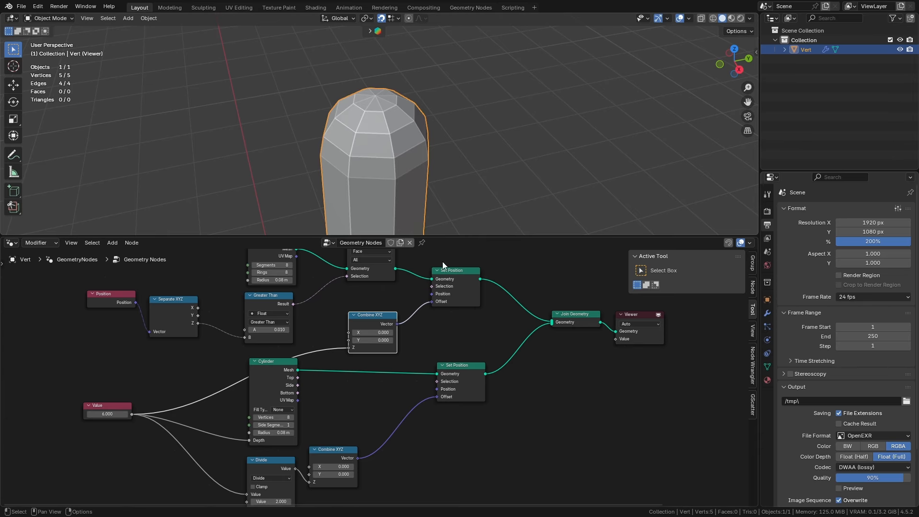
Move the Viewer and the post's Join Geometry farther along to make room after the Set Position nodes
{"action": "middle_click_drag", "start_coordinate": [561, 318], "coordinate": [352, 357]}
{"action": "left_click", "coordinate": [423, 351]}
{"action": "left_click_drag", "start_coordinate": [423, 351], "coordinate": [527, 366]}
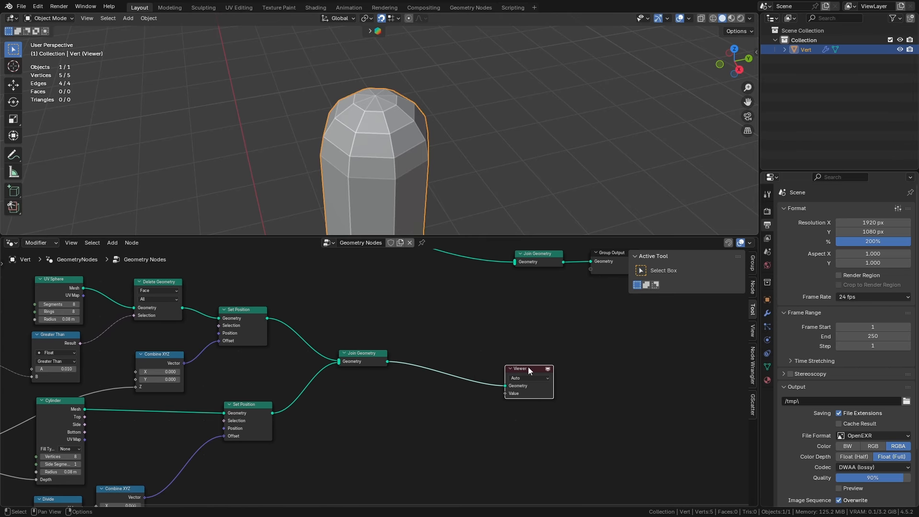
{"action": "left_click_drag", "start_coordinate": [364, 351], "coordinate": [416, 347]}
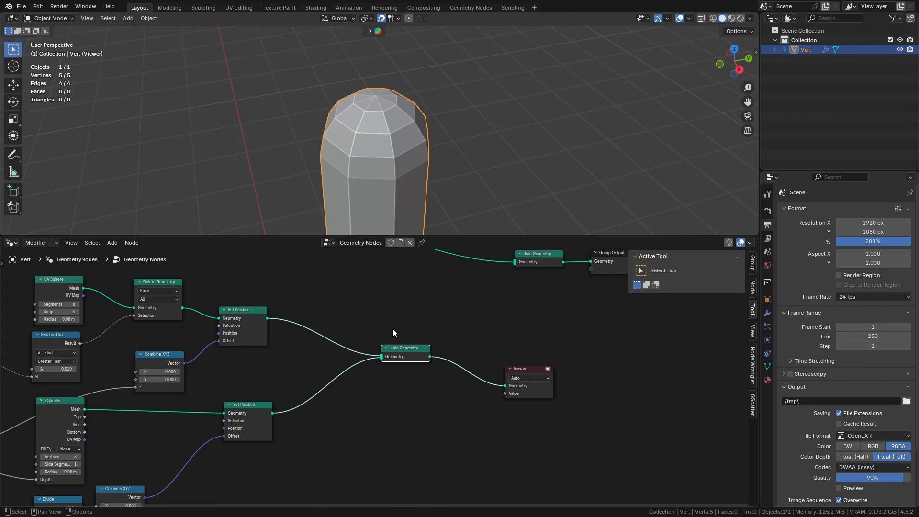
Insert a Mesh Boolean between the half-sphere's Set Position and Join Geometry, rerouting the cylinder's Set Position into Mesh 2 only
{"action": "key", "text": "shift+a"}
{"action": "left_click", "coordinate": [343, 301]}
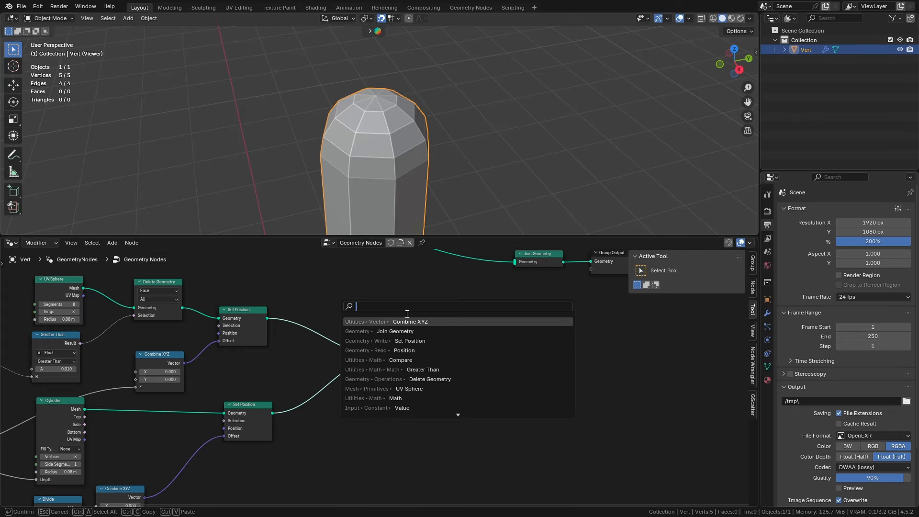
{"action": "type", "text": "mesh"}
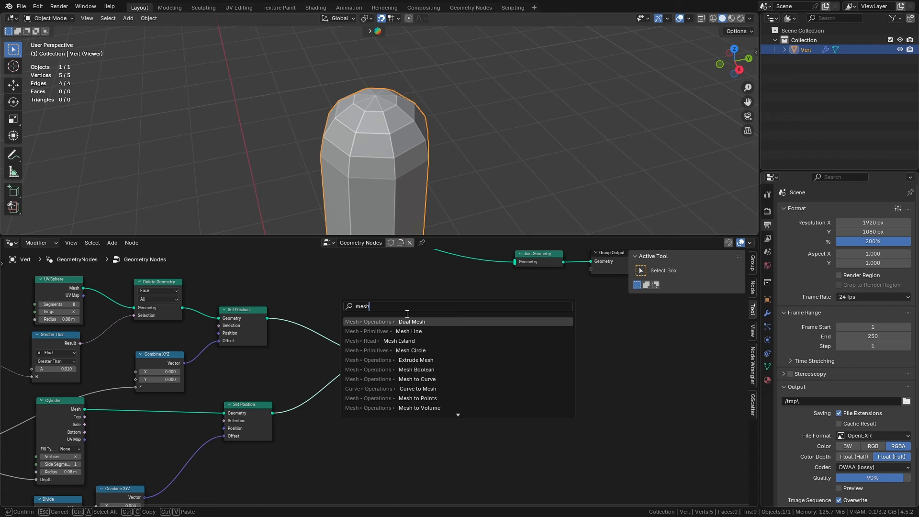
{"action": "type", "text": "bo"}
{"action": "key", "text": "Return"}
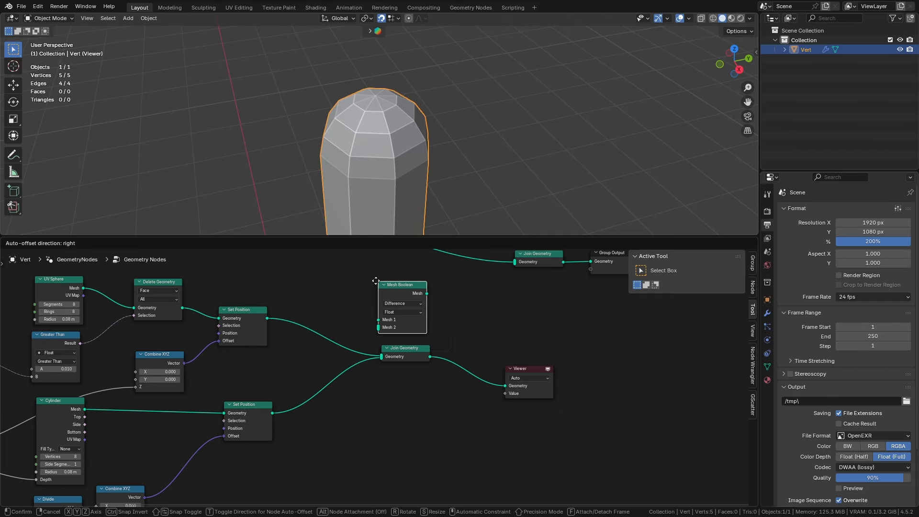
{"action": "left_click", "coordinate": [314, 308]}
{"action": "left_click_drag", "start_coordinate": [272, 413], "coordinate": [307, 360]}
{"action": "right_click_drag", "start_coordinate": [364, 357], "coordinate": [371, 387], "text": "ctrl"}
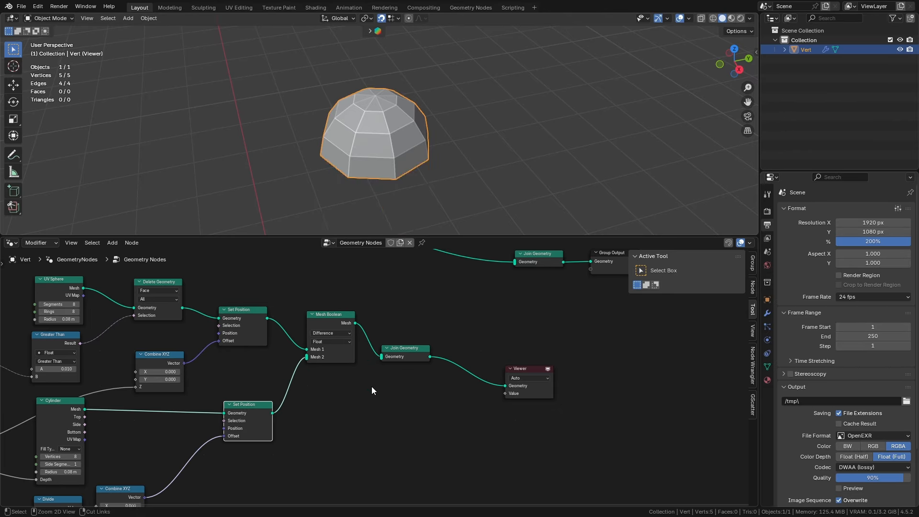
Switch the Mesh Boolean to Union and reconnect the half-sphere's Set Position to its Mesh input
{"action": "left_click", "coordinate": [331, 332]}
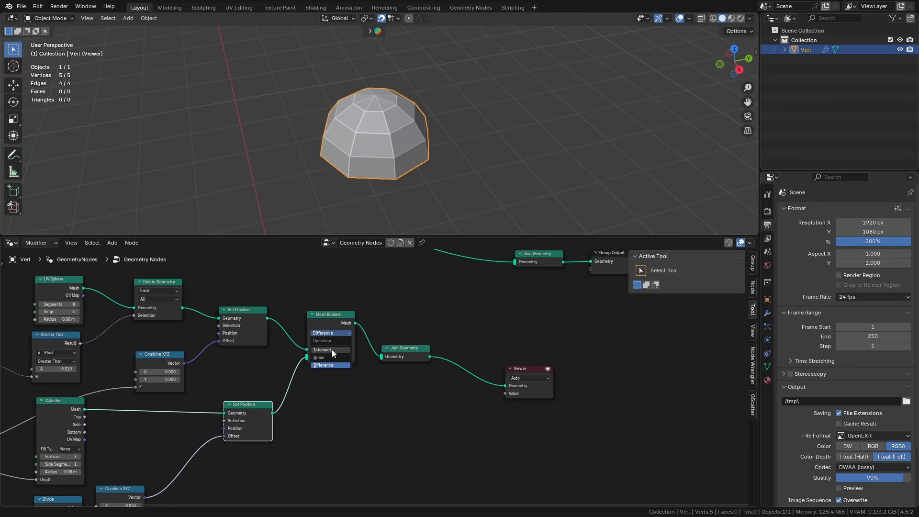
{"action": "left_click", "coordinate": [332, 354]}
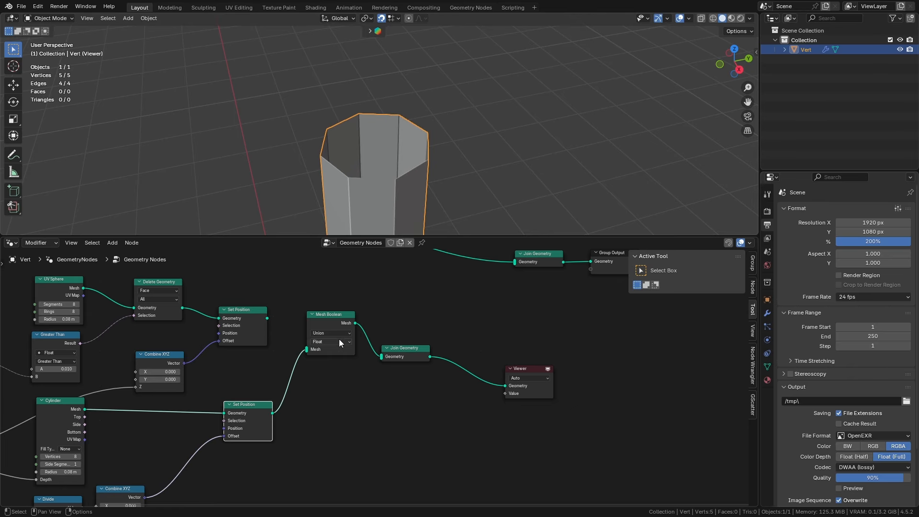
{"action": "left_click_drag", "start_coordinate": [268, 318], "coordinate": [307, 350]}
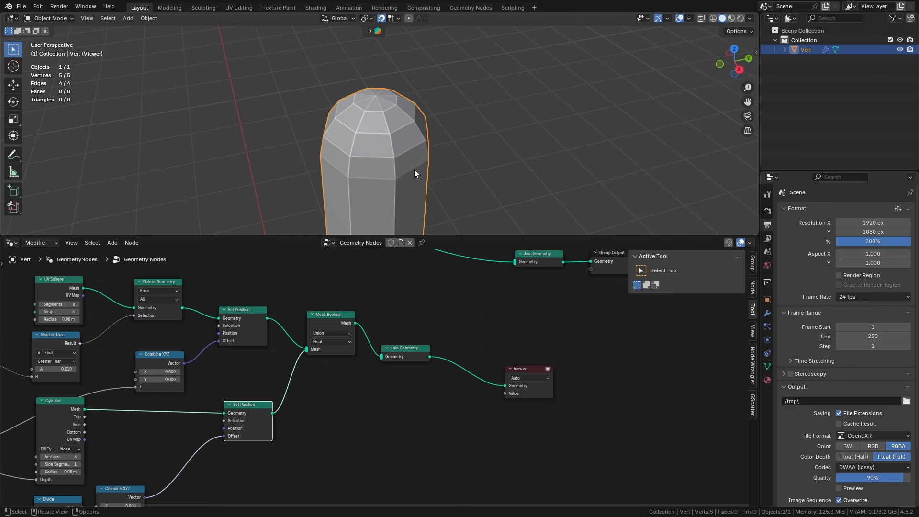
{"action": "middle_click_drag", "start_coordinate": [409, 168], "coordinate": [355, 161]}
{"action": "scroll", "coordinate": [351, 113], "scroll_direction": "down", "scroll_amount": 4}
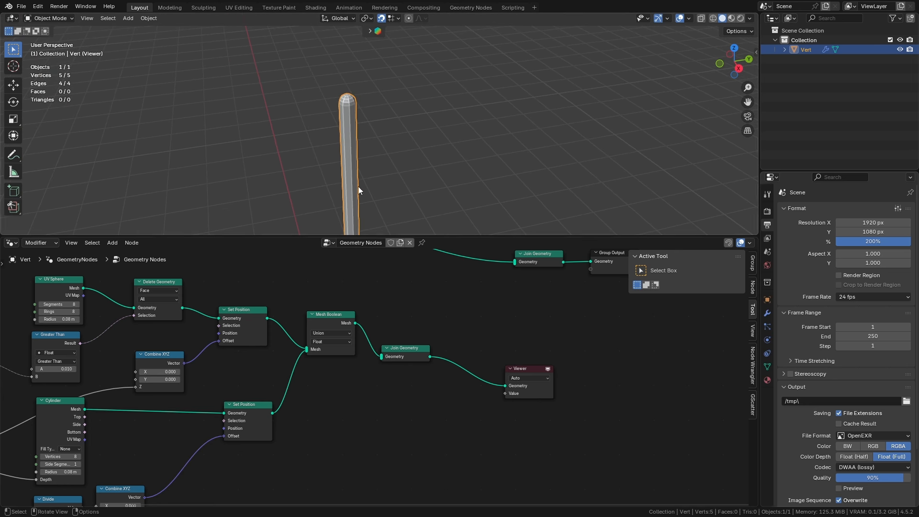
Remove the post's Join Geometry, link Mesh Boolean into the final Join Geometry, and preview that node's output
{"action": "left_click", "coordinate": [407, 348]}
{"action": "left_click", "coordinate": [326, 317]}
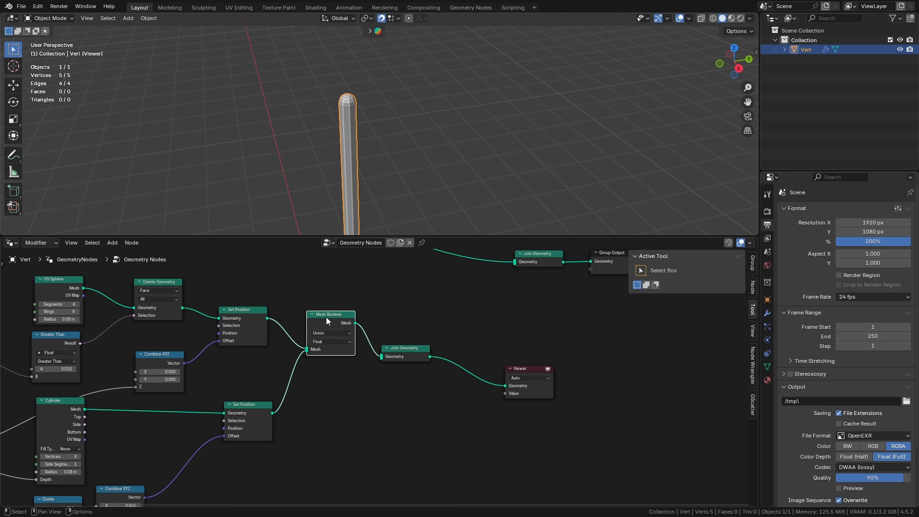
{"action": "left_click", "coordinate": [400, 349]}
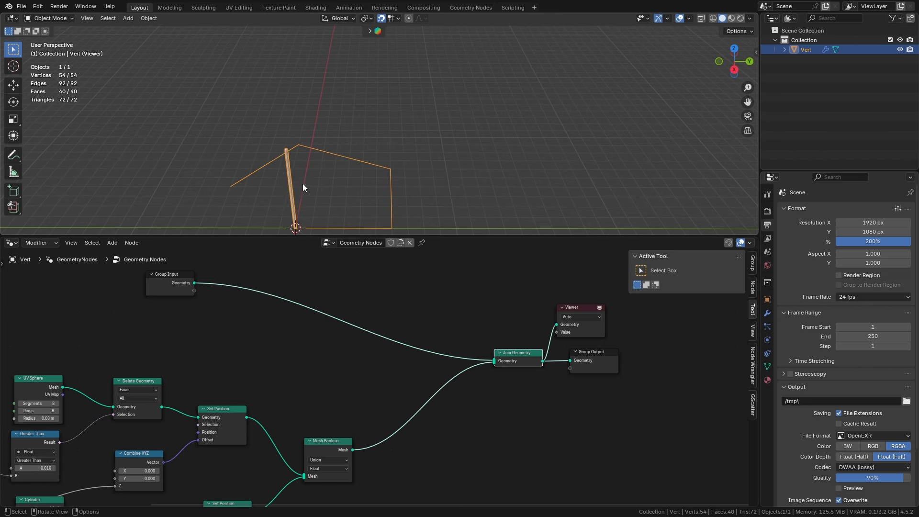
{"action": "middle_click_drag", "start_coordinate": [302, 183], "coordinate": [323, 193]}
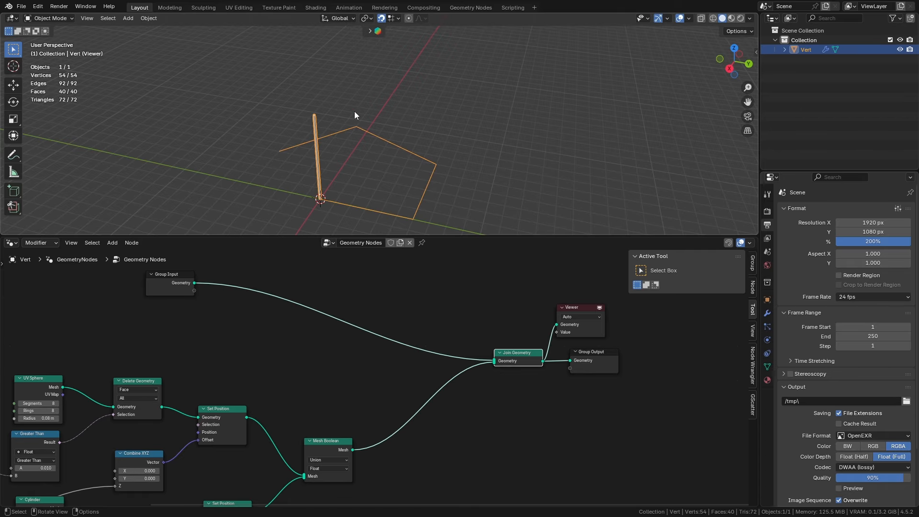
Insert a Mesh to Curve node on the link between Group Input and Join Geometry
{"action": "scroll", "coordinate": [428, 318], "scroll_direction": "up", "scroll_amount": 3}
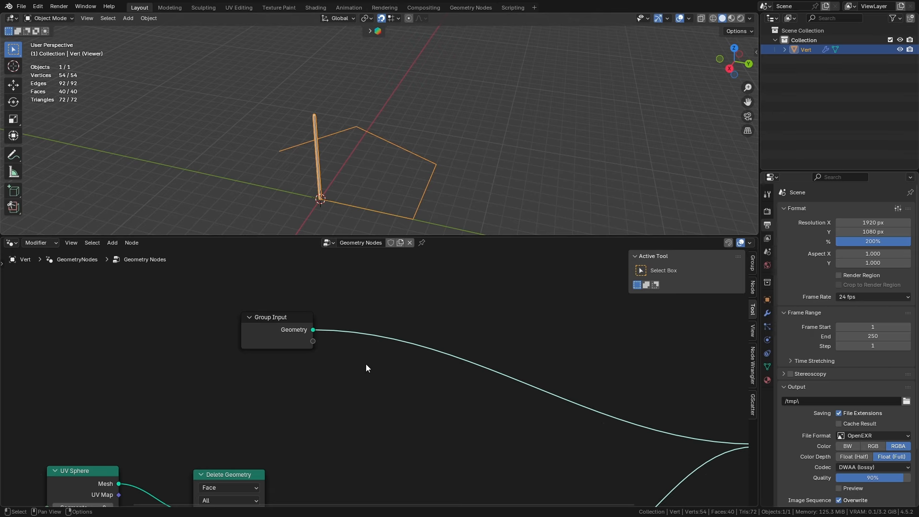
{"action": "key", "text": "shift+a"}
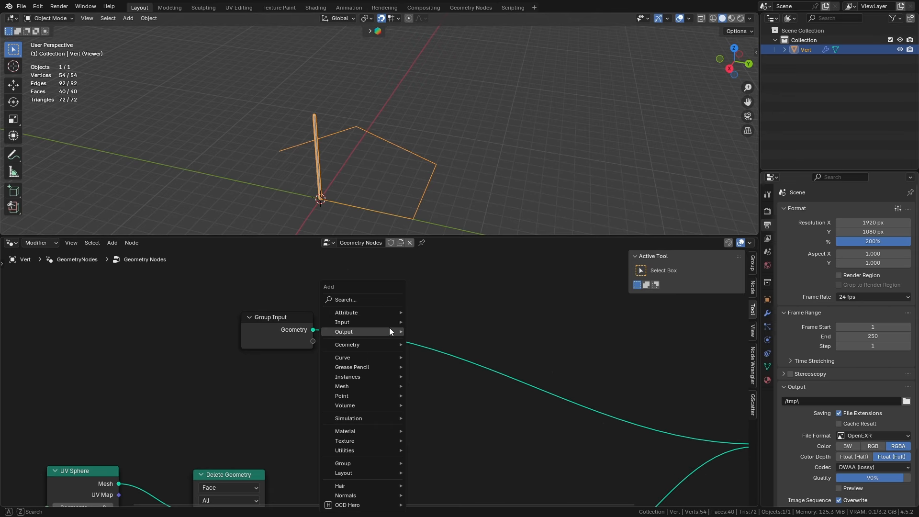
{"action": "left_click", "coordinate": [391, 302]}
{"action": "type", "text": "mesh"}
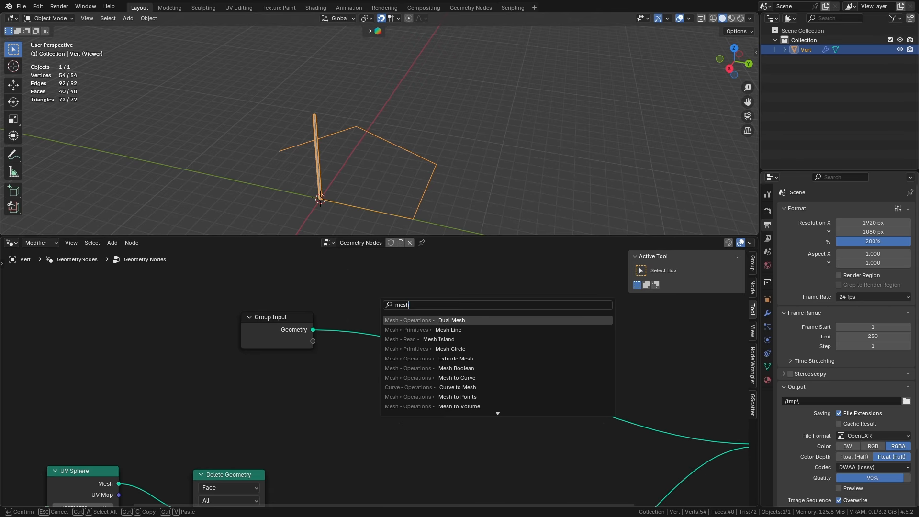
{"action": "type", "text": " to curve"}
{"action": "key", "text": "Return"}
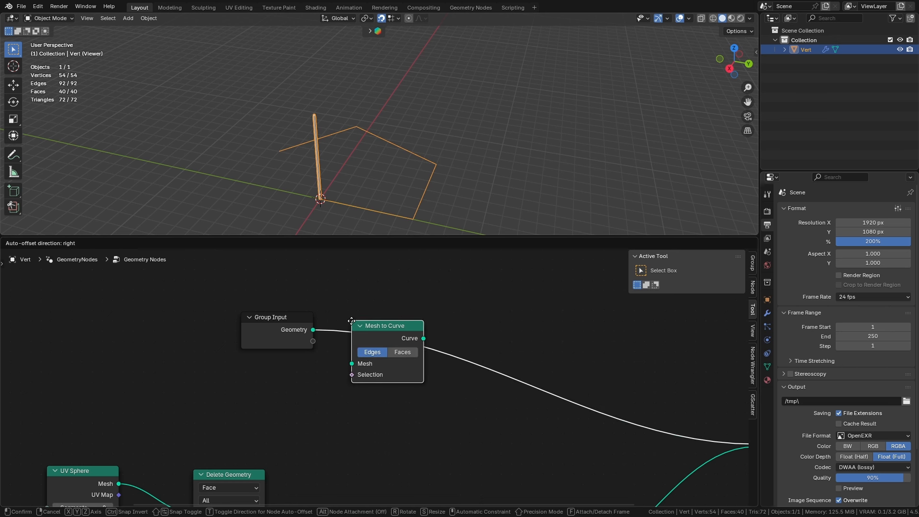
{"action": "left_click", "coordinate": [341, 321]}
Insert a Resample Curve node between Mesh to Curve and Join Geometry
{"action": "middle_click_drag", "start_coordinate": [499, 323], "coordinate": [356, 289]}
{"action": "key", "text": "shift+a"}
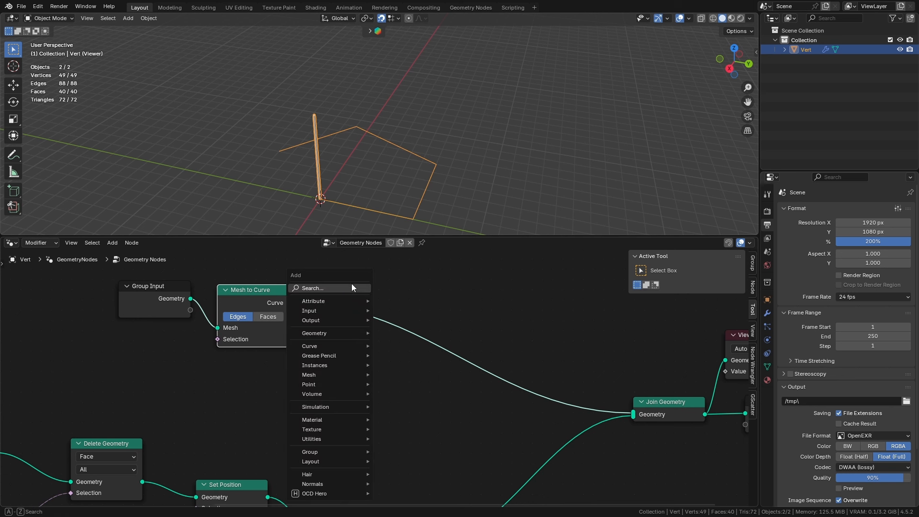
{"action": "left_click", "coordinate": [351, 284]}
{"action": "type", "text": "resample"}
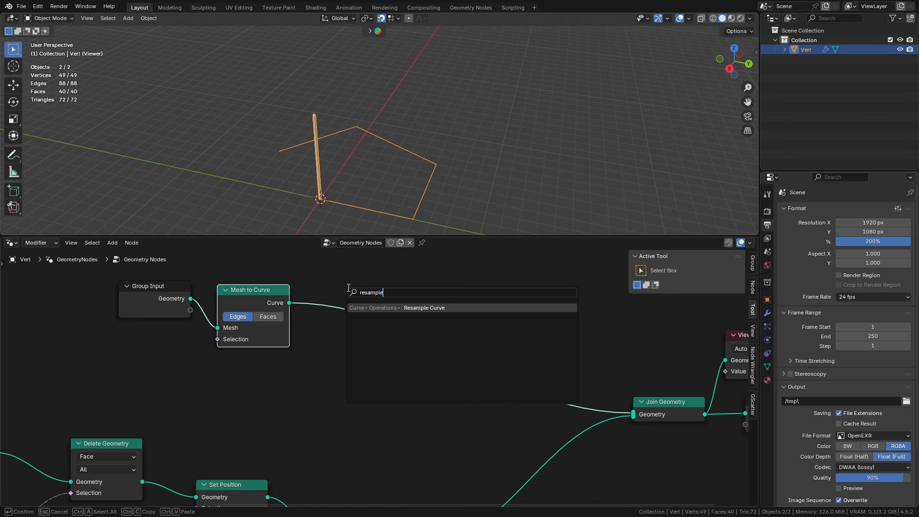
{"action": "key", "text": "Return"}
{"action": "left_click", "coordinate": [326, 285]}
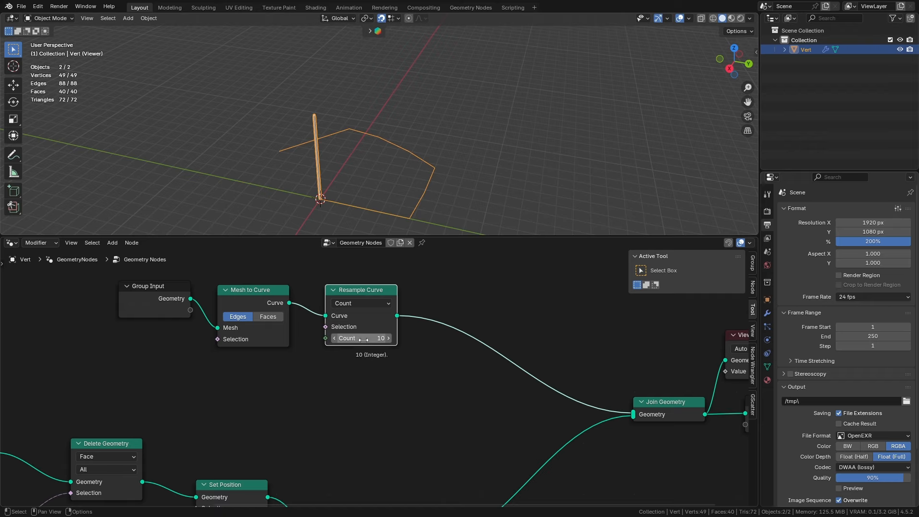
Switch the Resample Curve node to Length mode and set its length to 3 m
{"action": "left_click", "coordinate": [369, 304]}
{"action": "left_click", "coordinate": [360, 350]}
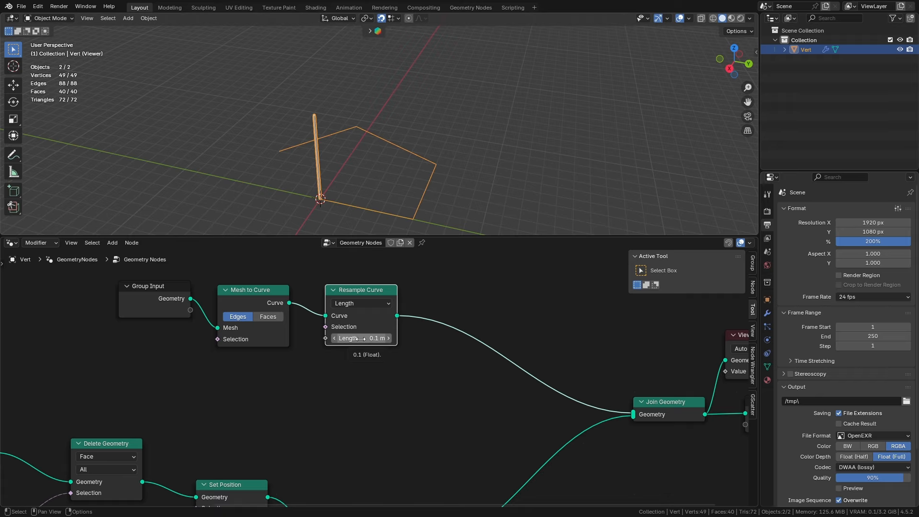
{"action": "left_click", "coordinate": [362, 338]}
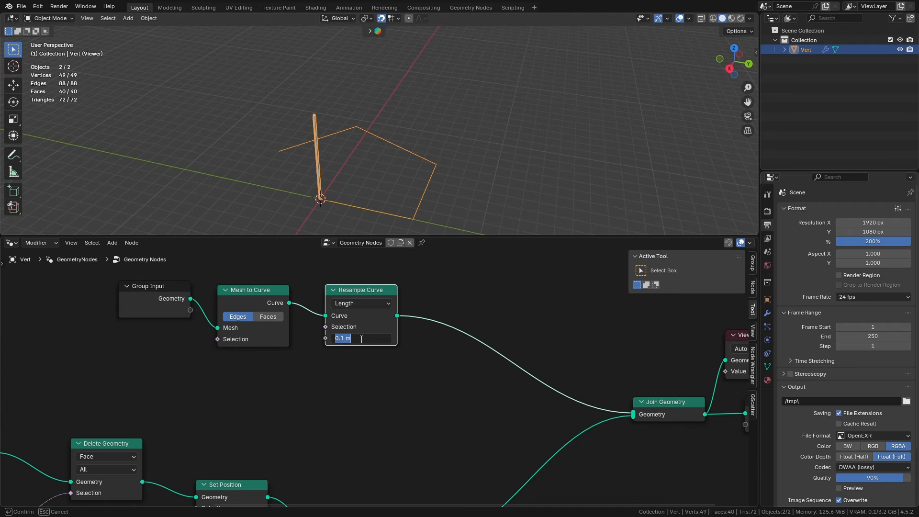
{"action": "type", "text": "3"}
{"action": "key", "text": "Return"}
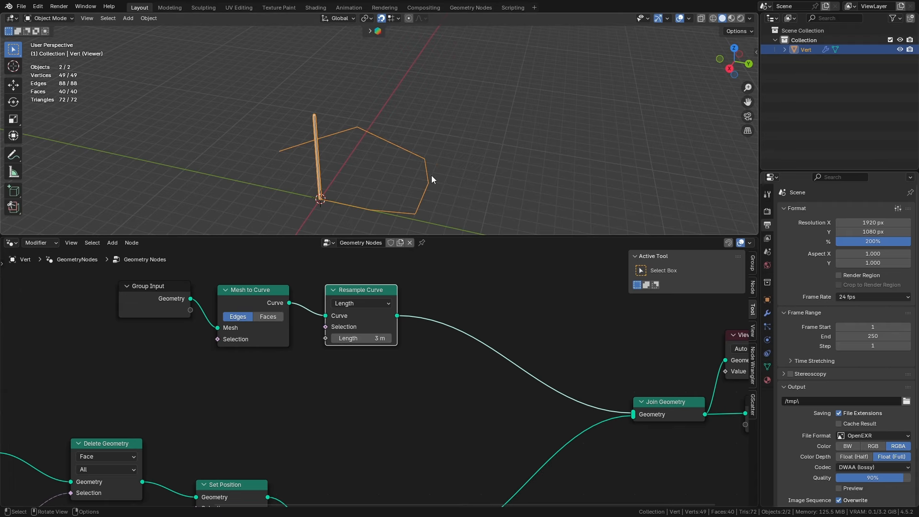
{"action": "middle_click_drag", "start_coordinate": [431, 175], "coordinate": [365, 205]}
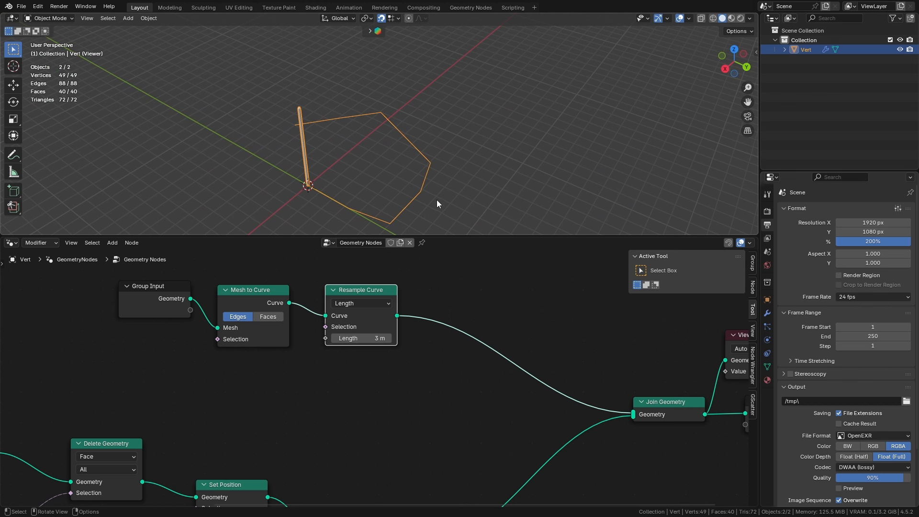
Insert a Curve to Mesh node between Resample Curve and Join Geometry
{"action": "middle_click_drag", "start_coordinate": [419, 297], "coordinate": [291, 285]}
{"action": "left_click", "coordinate": [331, 300]}
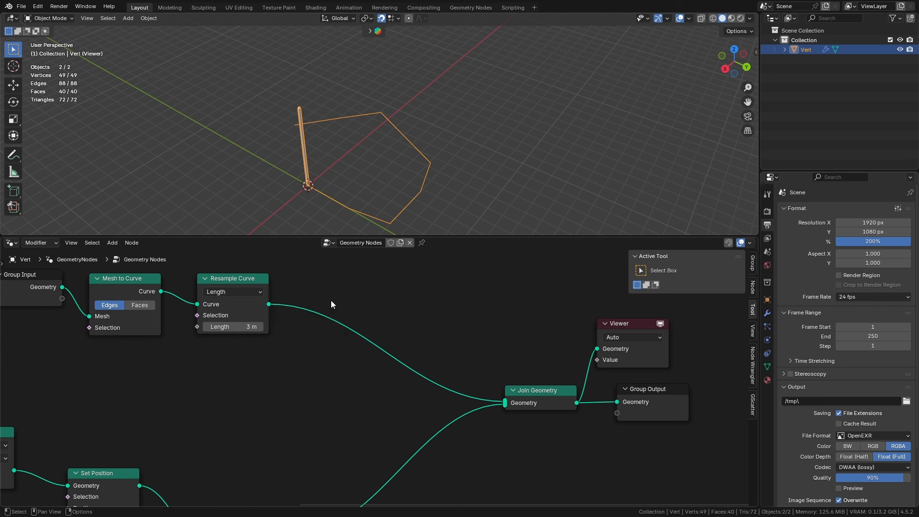
{"action": "key", "text": "shift+a"}
{"action": "left_click", "coordinate": [335, 302]}
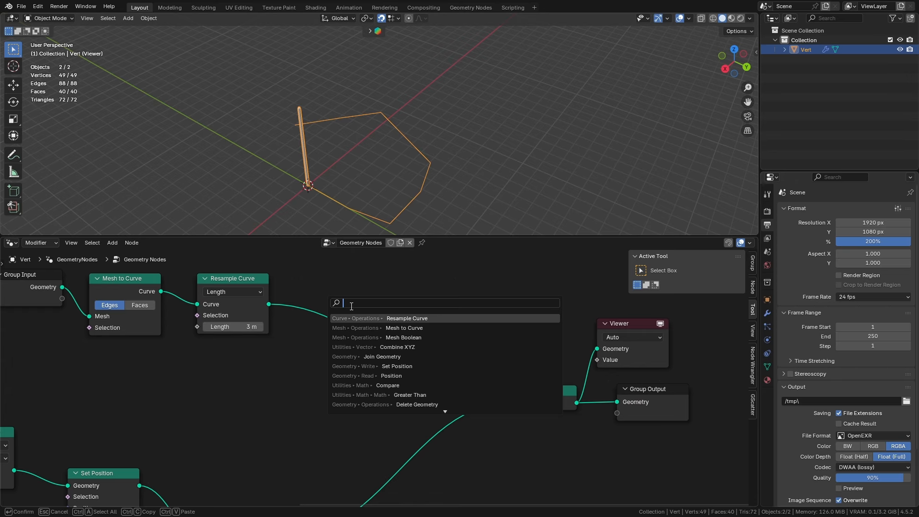
{"action": "type", "text": "me"}
{"action": "key", "text": "BackSpace"}
{"action": "key", "text": "BackSpace"}
{"action": "type", "text": "m"}
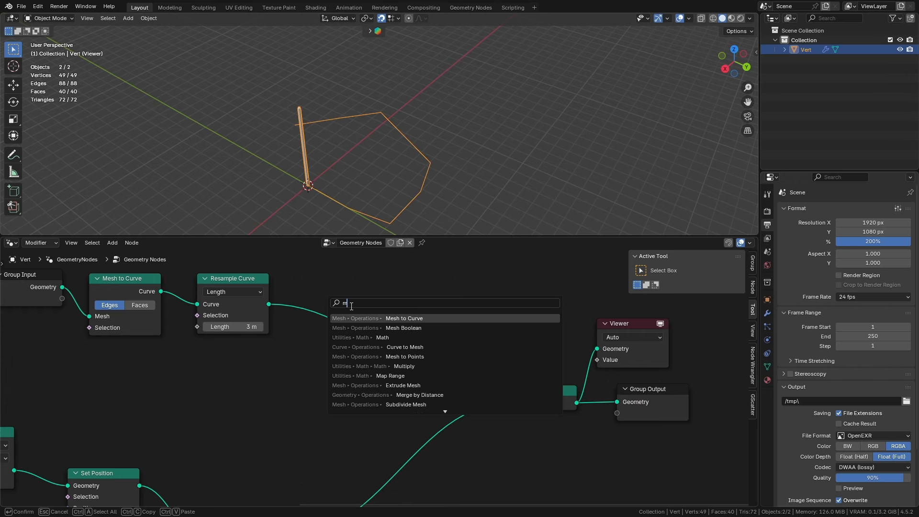
{"action": "key", "text": "BackSpace"}
{"action": "type", "text": "curve to"}
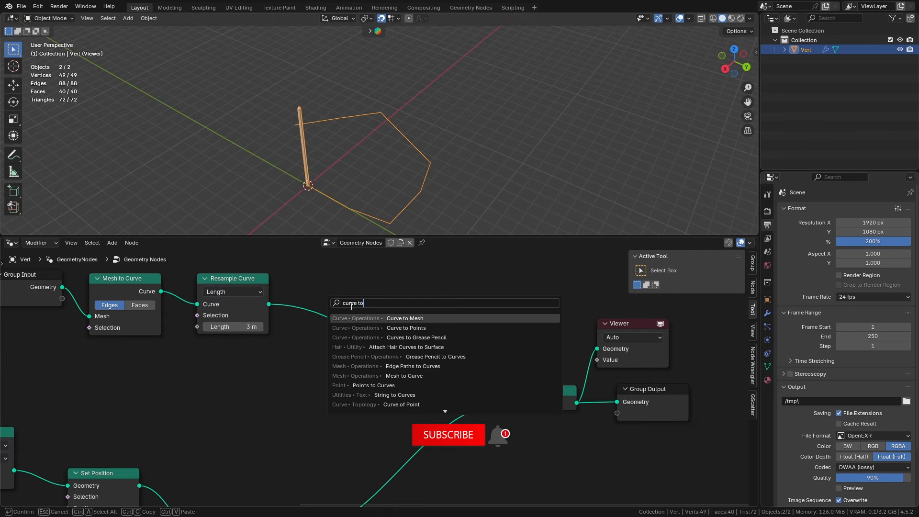
{"action": "key", "text": "Return"}
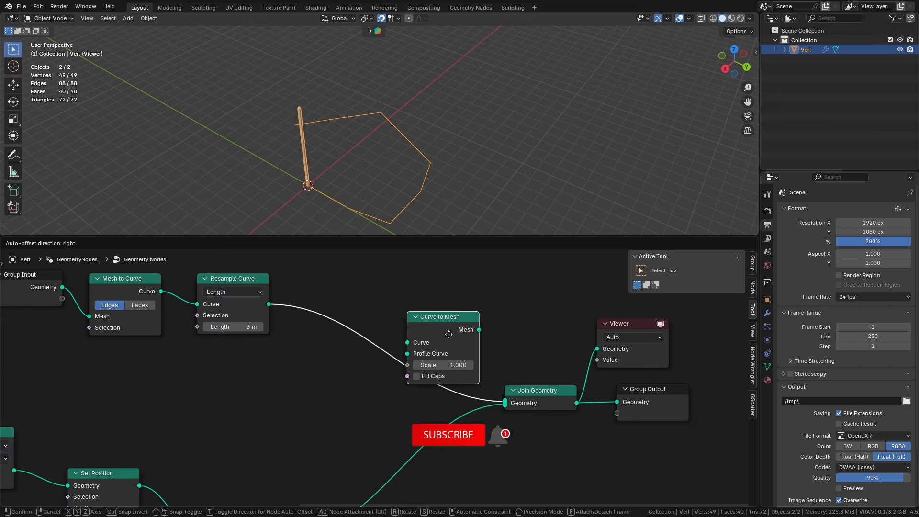
{"action": "left_click", "coordinate": [290, 280]}
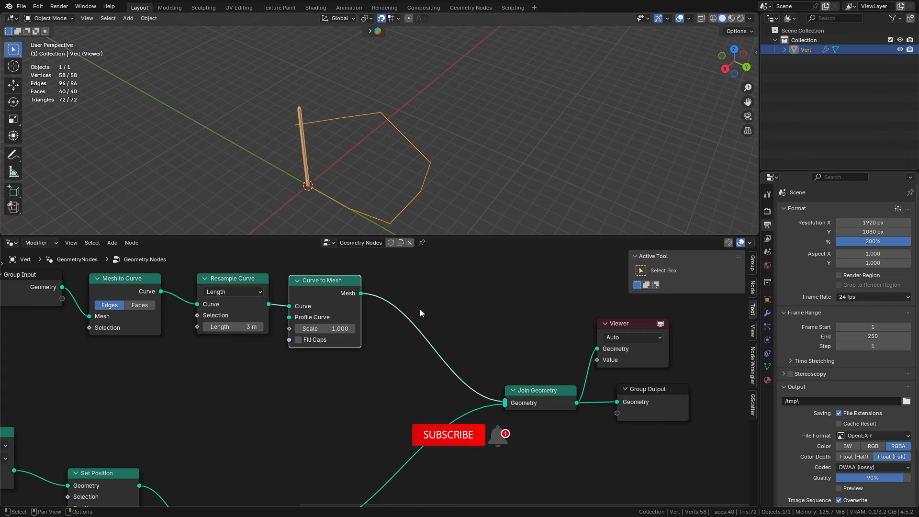
Insert an Instance on Points node on the link between Mesh Boolean and Join Geometry
{"action": "middle_click_drag", "start_coordinate": [403, 340], "coordinate": [307, 354]}
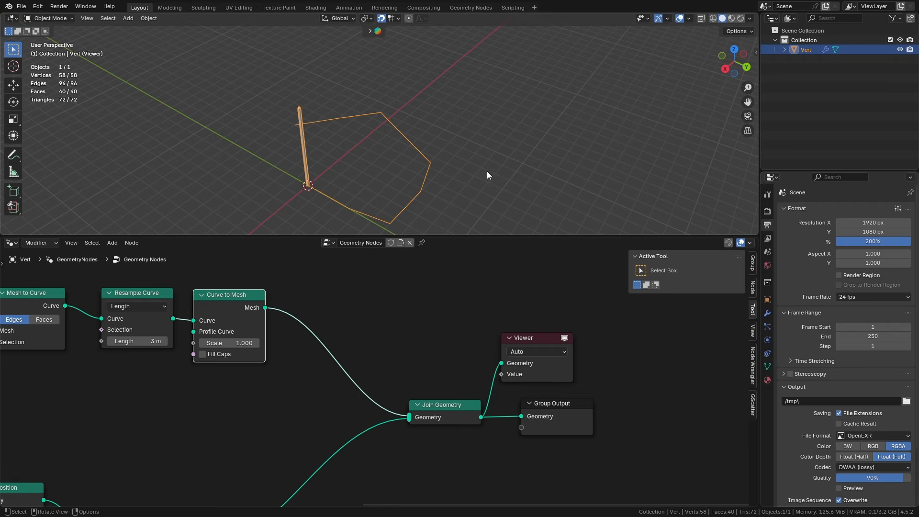
{"action": "middle_click_drag", "start_coordinate": [463, 300], "coordinate": [599, 493]}
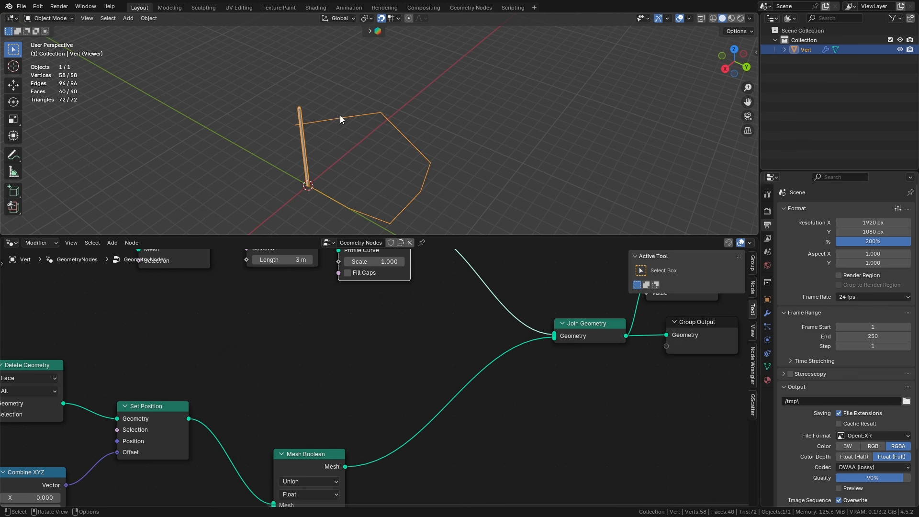
{"action": "scroll", "coordinate": [389, 353], "scroll_direction": "down", "scroll_amount": 6}
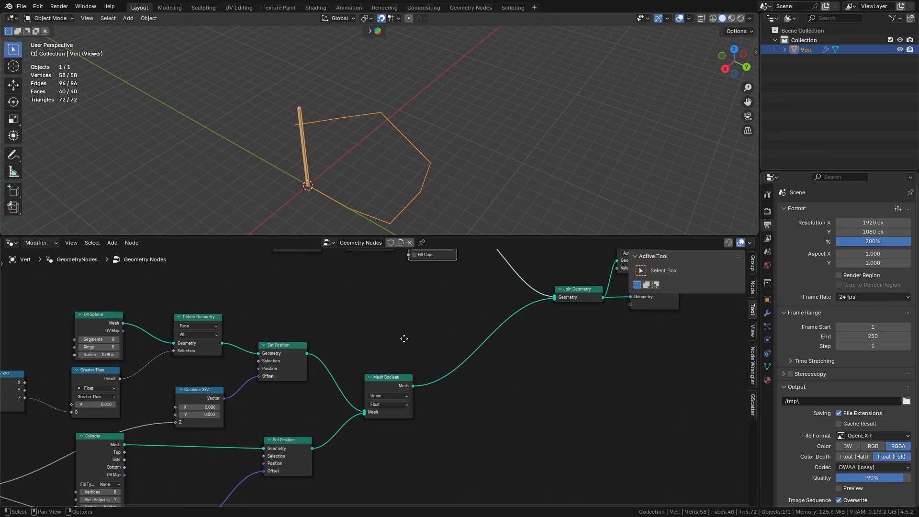
{"action": "middle_click_drag", "start_coordinate": [447, 351], "coordinate": [384, 342]}
{"action": "key", "text": "shift+a"}
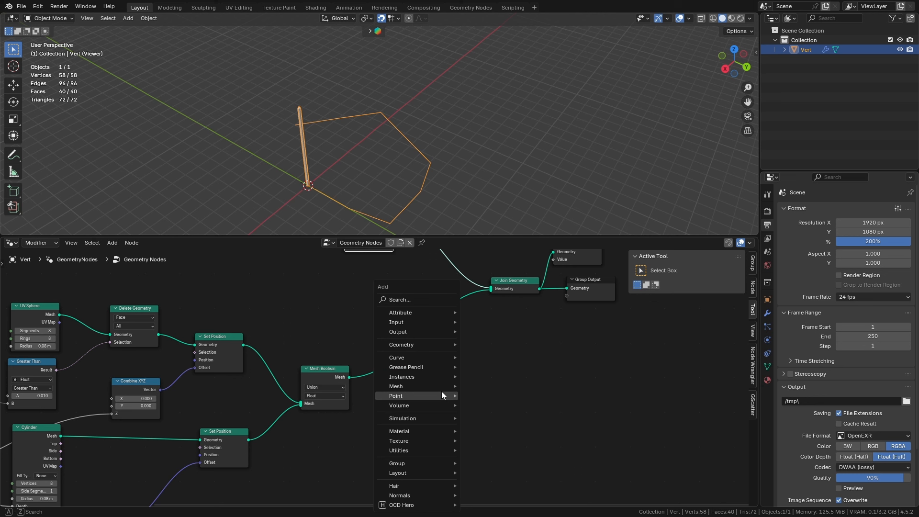
{"action": "left_click", "coordinate": [417, 299]}
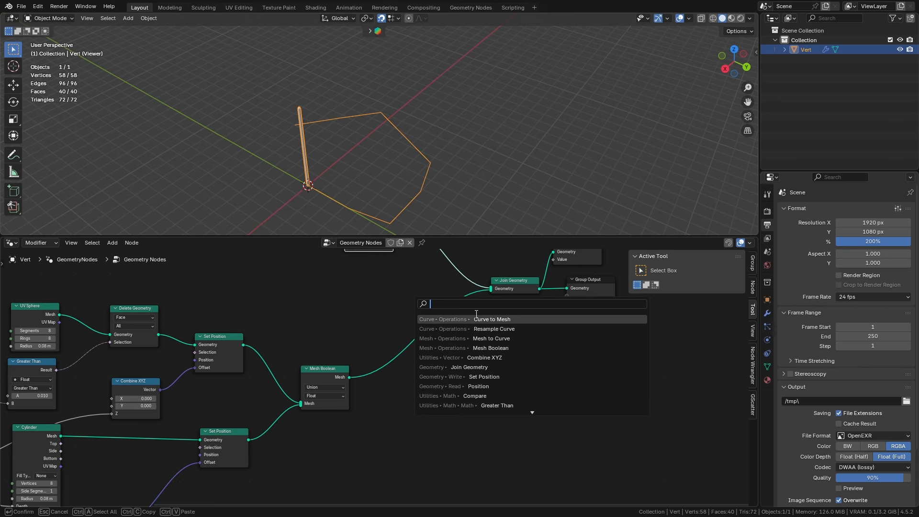
{"action": "type", "text": "instan"}
{"action": "key", "text": "Return"}
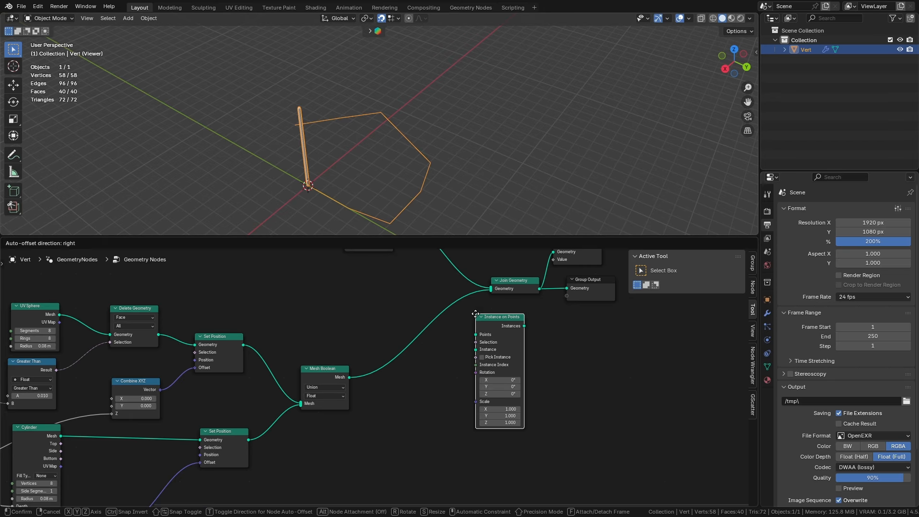
{"action": "left_click", "coordinate": [371, 334]}
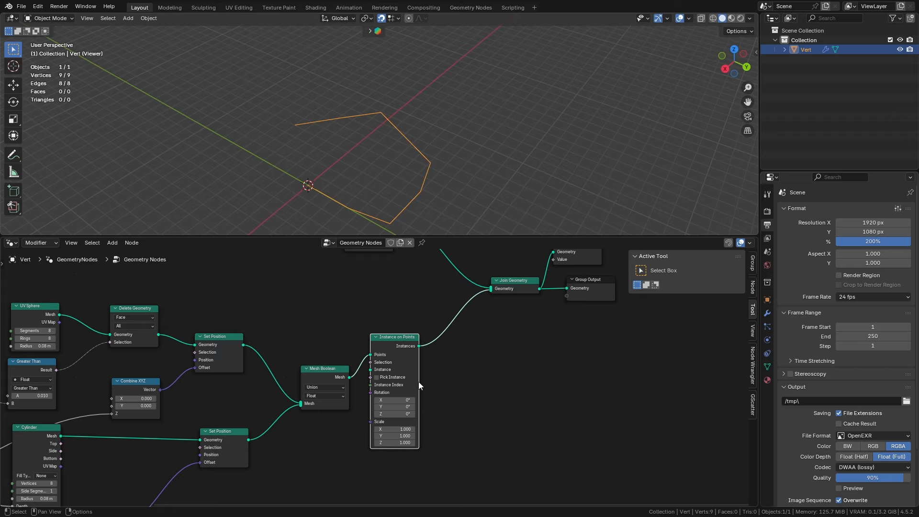
Space Instance on Points away from Mesh Boolean and reroute the Mesh Boolean output from its Points input to its Instance input
{"action": "left_click_drag", "start_coordinate": [388, 352], "coordinate": [415, 340]}
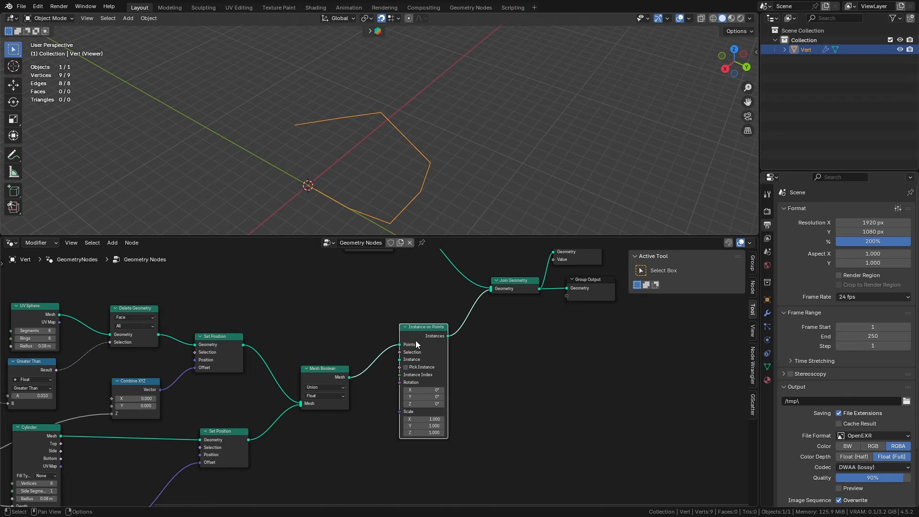
{"action": "left_click_drag", "start_coordinate": [344, 380], "coordinate": [399, 361]}
{"action": "middle_click_drag", "start_coordinate": [370, 358], "coordinate": [373, 371]}
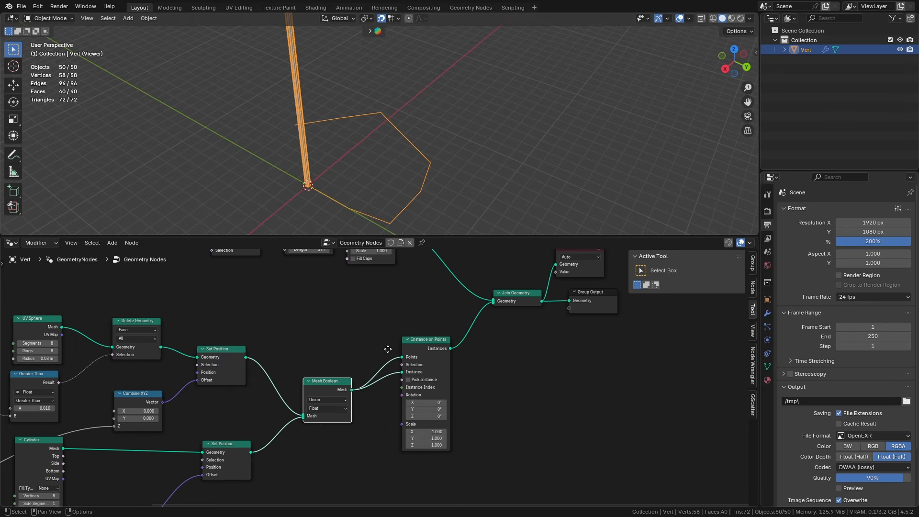
{"action": "left_click_drag", "start_coordinate": [401, 357], "coordinate": [390, 353]}
Link the Curve to Mesh output to the Points input of Instance on Points and cut its direct link to Join Geometry
{"action": "middle_click_drag", "start_coordinate": [389, 353], "coordinate": [395, 417]}
{"action": "mouse_move", "coordinate": [395, 305]}
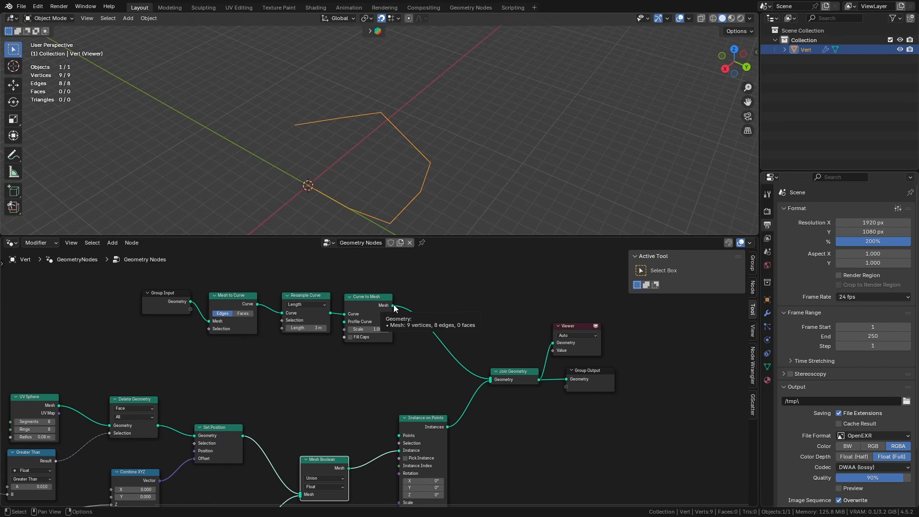
{"action": "left_click_drag", "start_coordinate": [393, 306], "coordinate": [400, 436]}
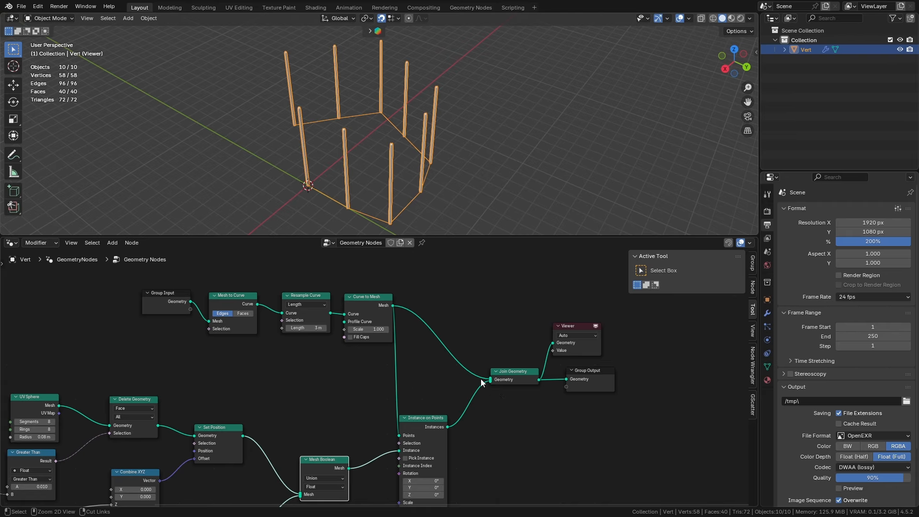
{"action": "middle_click_drag", "start_coordinate": [448, 318], "coordinate": [451, 371]}
{"action": "scroll", "coordinate": [356, 98], "scroll_direction": "up", "scroll_amount": 2}
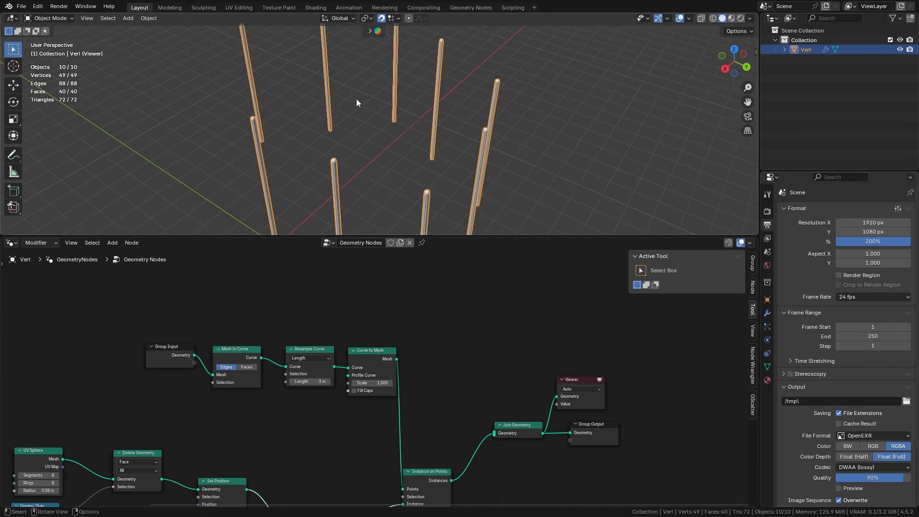
{"action": "scroll", "coordinate": [360, 105], "scroll_direction": "down", "scroll_amount": 2}
{"action": "mouse_move", "coordinate": [361, 106]}
{"action": "middle_mouse_down"}
{"action": "mouse_move", "coordinate": [380, 107]}
{"action": "mouse_move", "coordinate": [424, 84]}
{"action": "mouse_move", "coordinate": [351, 97]}
{"action": "middle_mouse_up"}
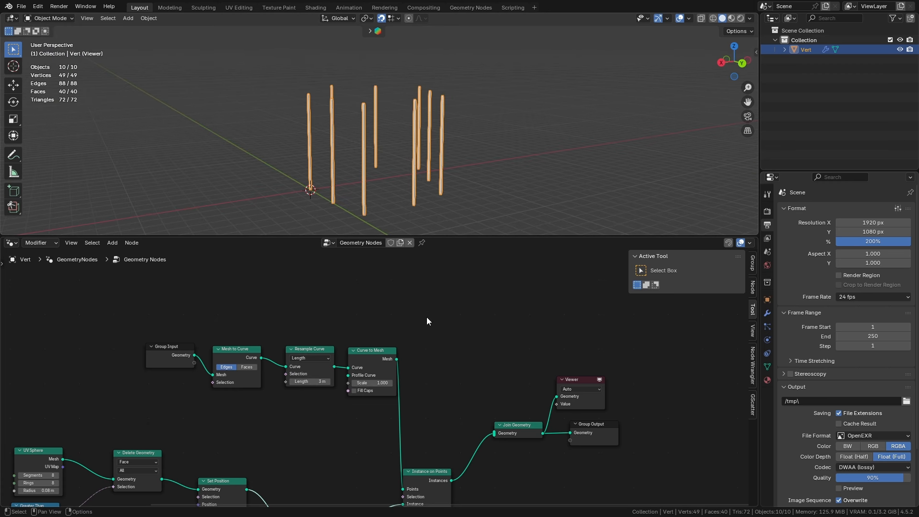
Move the Group Input, Mesh to Curve, Resample Curve and Curve to Mesh nodes together, farther away from the post nodes
{"action": "left_click_drag", "start_coordinate": [425, 316], "coordinate": [76, 406]}
{"action": "key", "text": "g"}
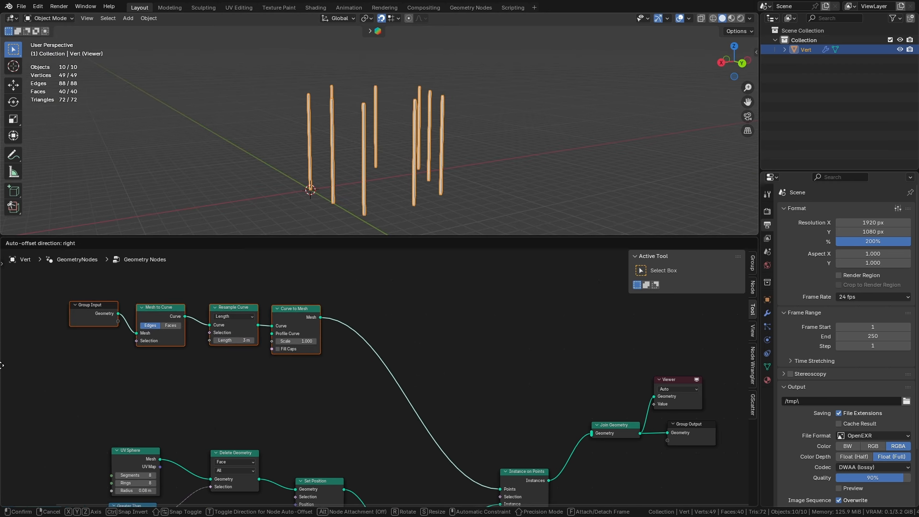
{"action": "left_click", "coordinate": [34, 330]}
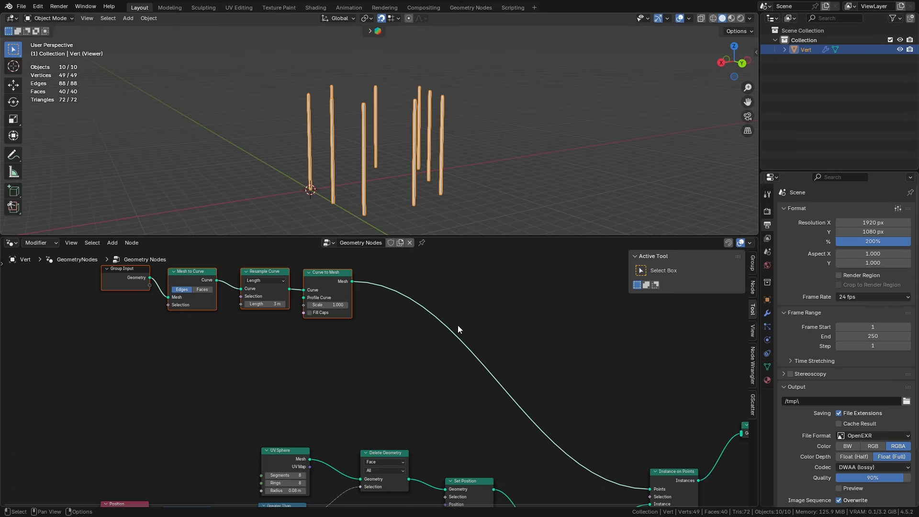
{"action": "middle_click_drag", "start_coordinate": [376, 261], "coordinate": [384, 358]}
{"action": "left_click", "coordinate": [385, 360]}
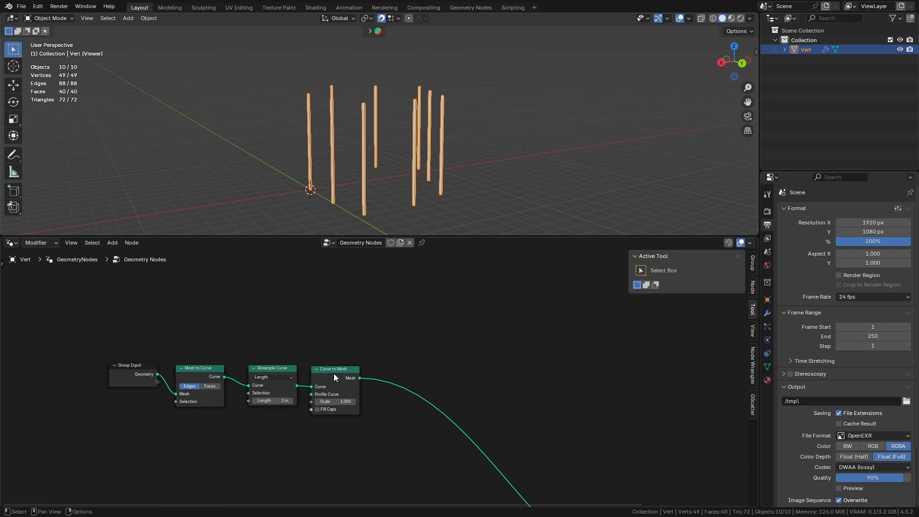
Set the Value node that drives the post height to 3.440
{"action": "middle_click_drag", "start_coordinate": [431, 164], "coordinate": [384, 171]}
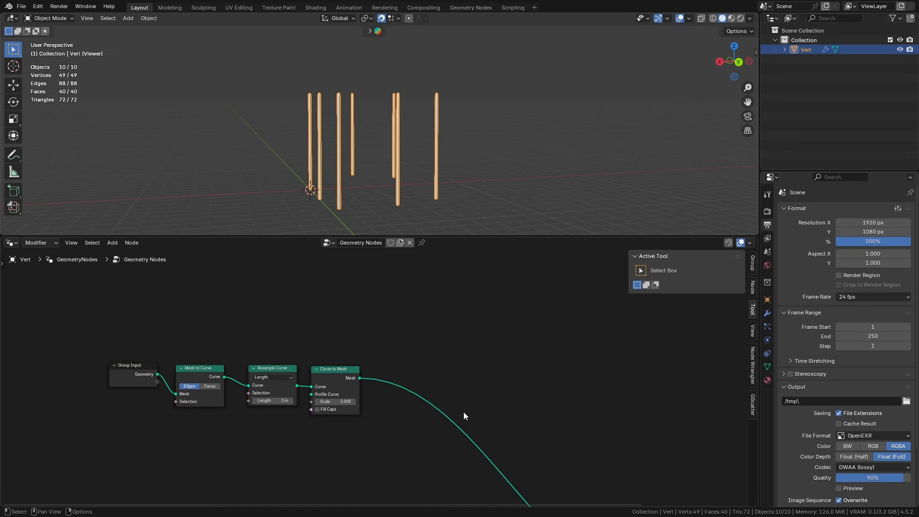
{"action": "middle_click_drag", "start_coordinate": [617, 426], "coordinate": [577, 300]}
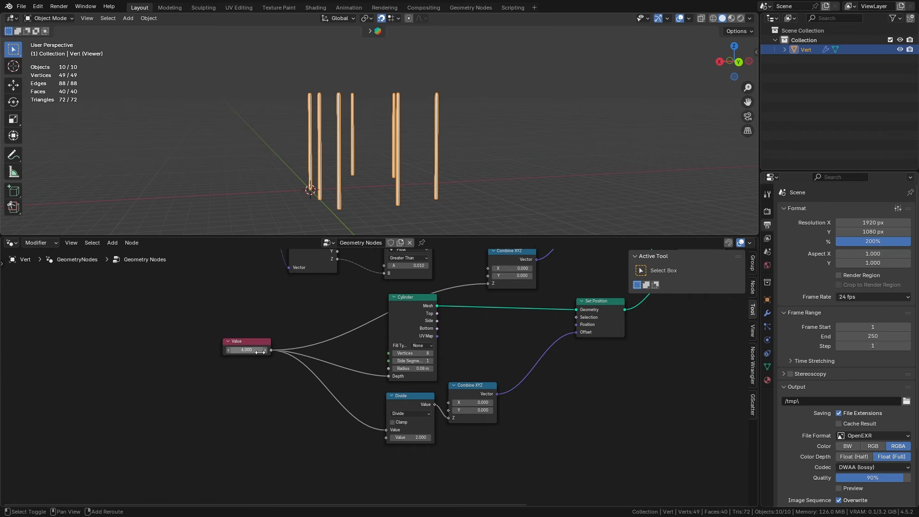
{"action": "mouse_move", "coordinate": [260, 350]}
{"action": "left_mouse_down"}
{"action": "mouse_move", "coordinate": [218, 349]}
{"action": "mouse_move", "coordinate": [268, 350]}
{"action": "left_mouse_up"}
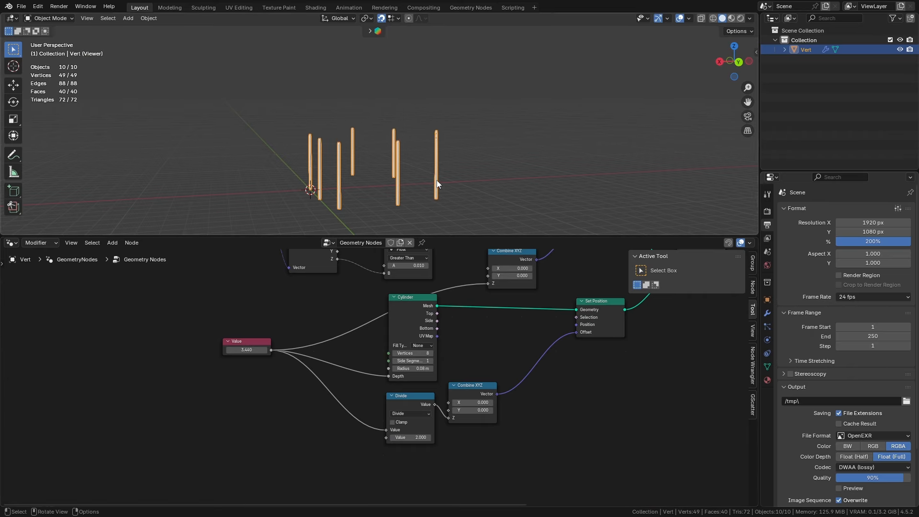
{"action": "middle_click_drag", "start_coordinate": [437, 180], "coordinate": [404, 162]}
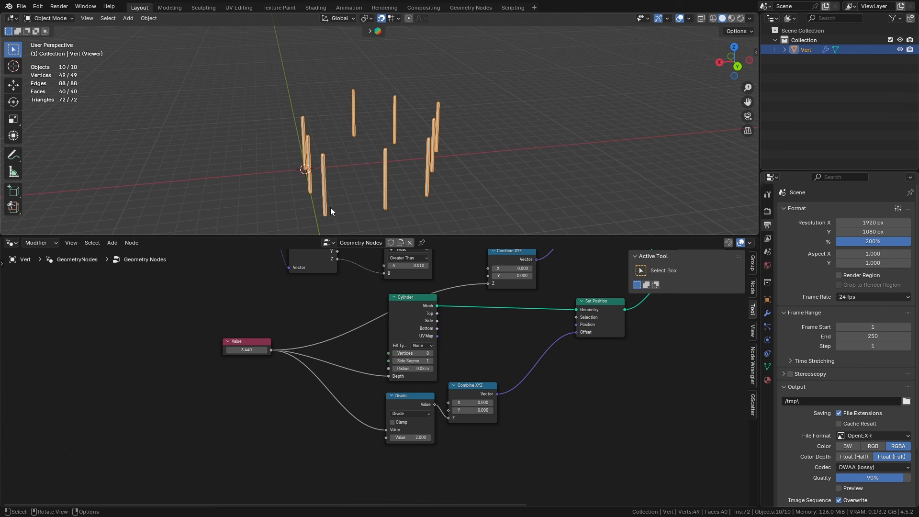
{"action": "middle_click_drag", "start_coordinate": [449, 207], "coordinate": [423, 203]}
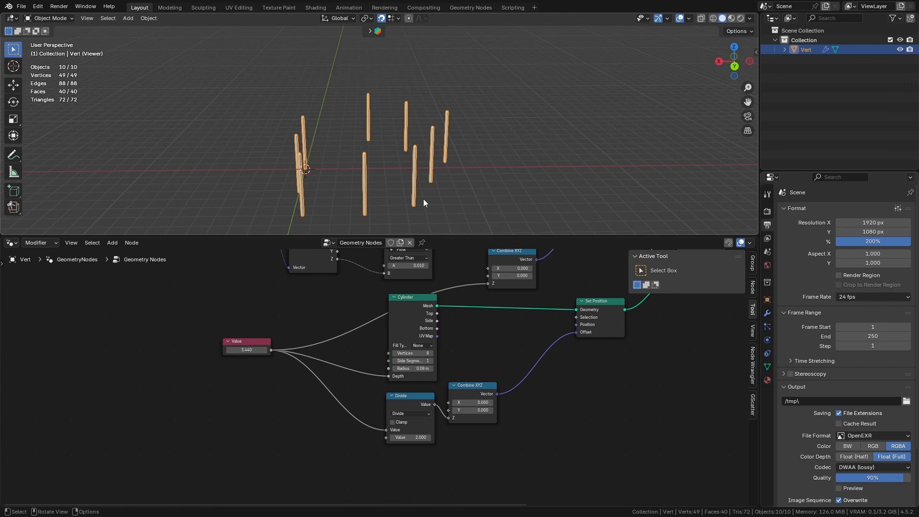
Add a Duplicate Elements node near the Curve to Mesh node
{"action": "middle_click_drag", "start_coordinate": [535, 356], "coordinate": [456, 400]}
{"action": "key", "text": "shift+a"}
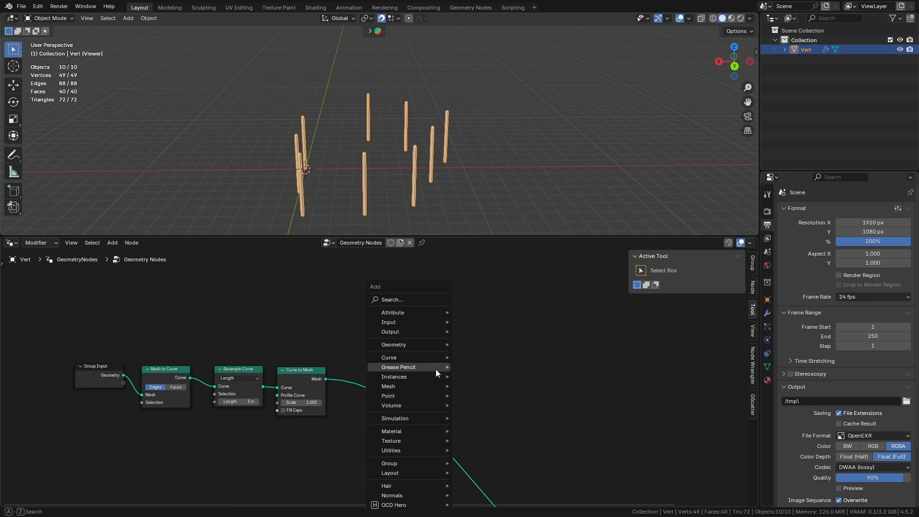
{"action": "left_click", "coordinate": [439, 300]}
{"action": "type", "text": "cupl"}
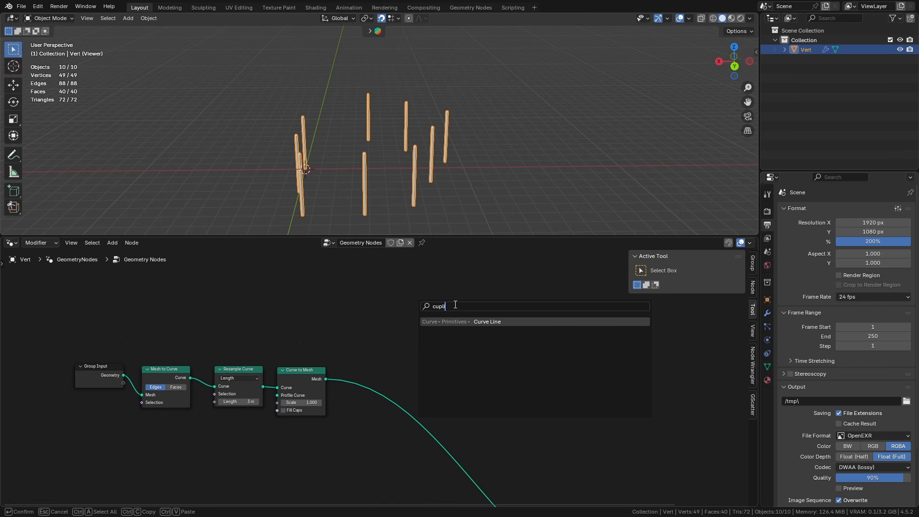
{"action": "type", "text": "i"}
{"action": "key", "text": "BackSpace"}
{"action": "key", "text": "BackSpace"}
{"action": "key", "text": "BackSpace"}
{"action": "key", "text": "BackSpace"}
{"action": "key", "text": "BackSpace"}
{"action": "type", "text": "dip"}
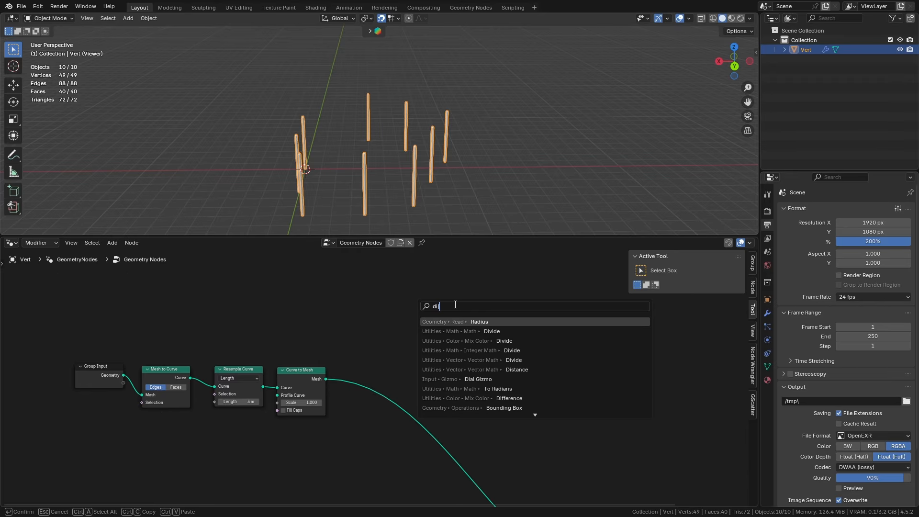
{"action": "key", "text": "BackSpace"}
{"action": "key", "text": "BackSpace"}
{"action": "type", "text": "upl"}
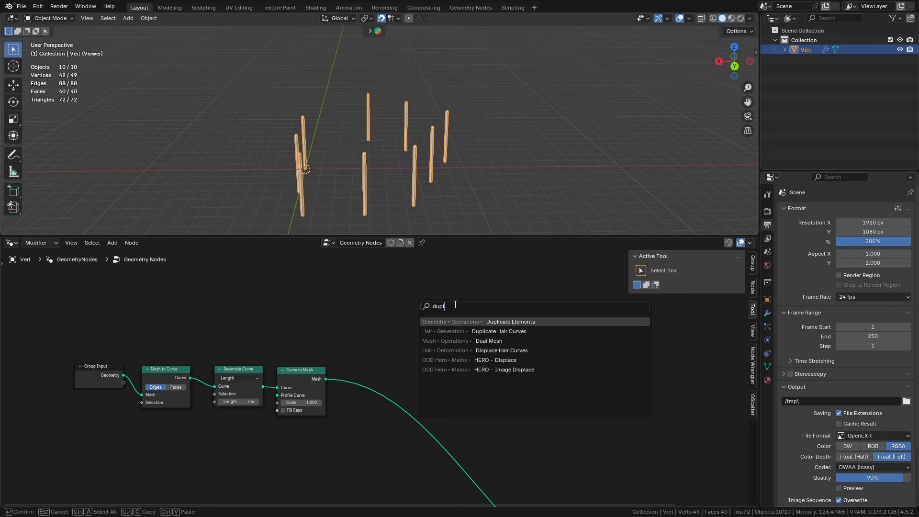
{"action": "key", "text": "Return"}
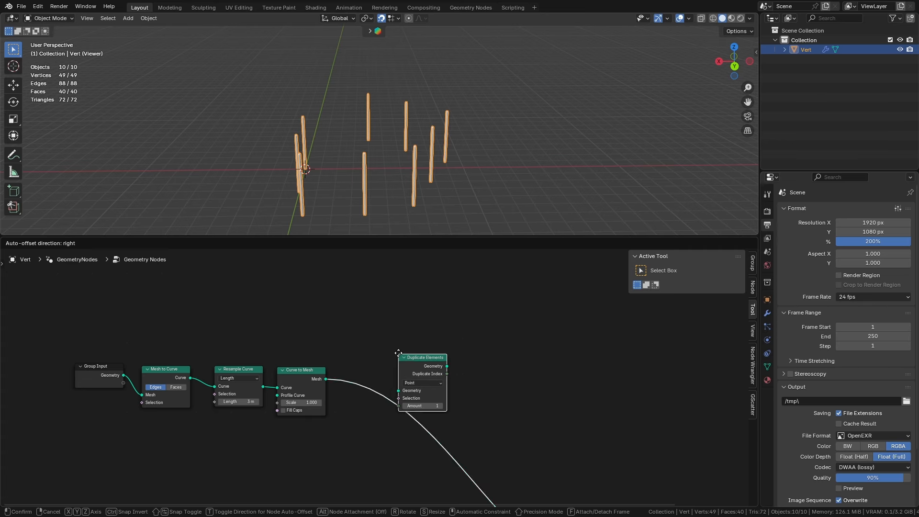
{"action": "left_click", "coordinate": [416, 328]}
Link the Curve to Mesh output to the Geometry input of Duplicate Elements and set its domain to Edge
{"action": "left_click_drag", "start_coordinate": [328, 378], "coordinate": [420, 339]}
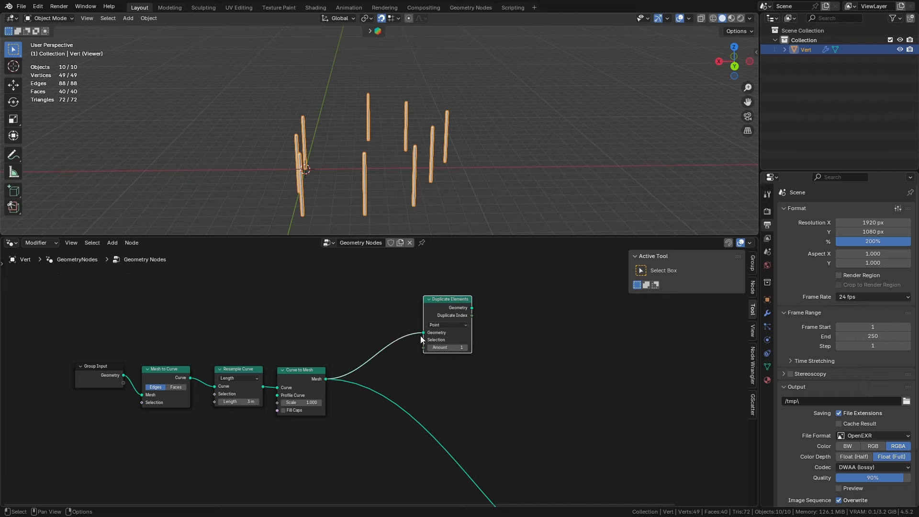
{"action": "left_click", "coordinate": [457, 325]}
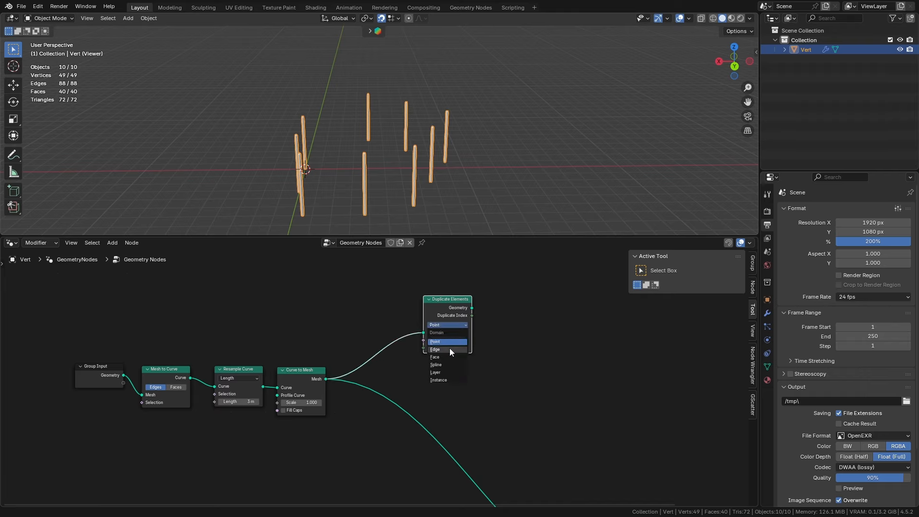
{"action": "left_click", "coordinate": [449, 349]}
Add a Set Position node and feed its Geometry input from the Duplicate Elements geometry output
{"action": "middle_click_drag", "start_coordinate": [482, 315], "coordinate": [363, 318]}
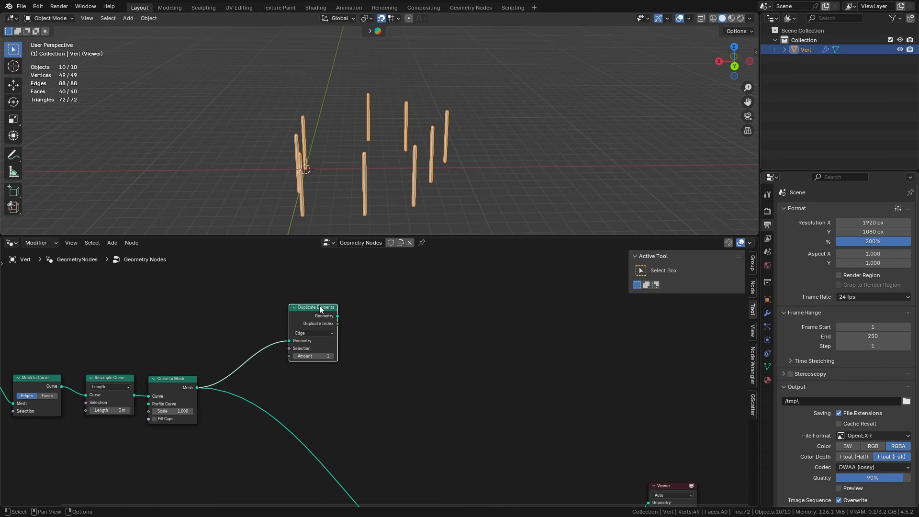
{"action": "key", "text": "shift+a"}
{"action": "left_click", "coordinate": [373, 303]}
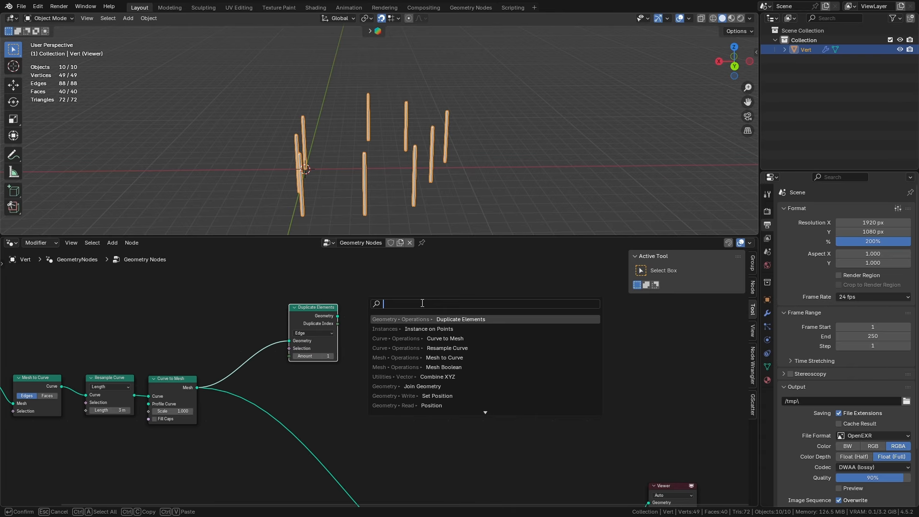
{"action": "type", "text": "set pos"}
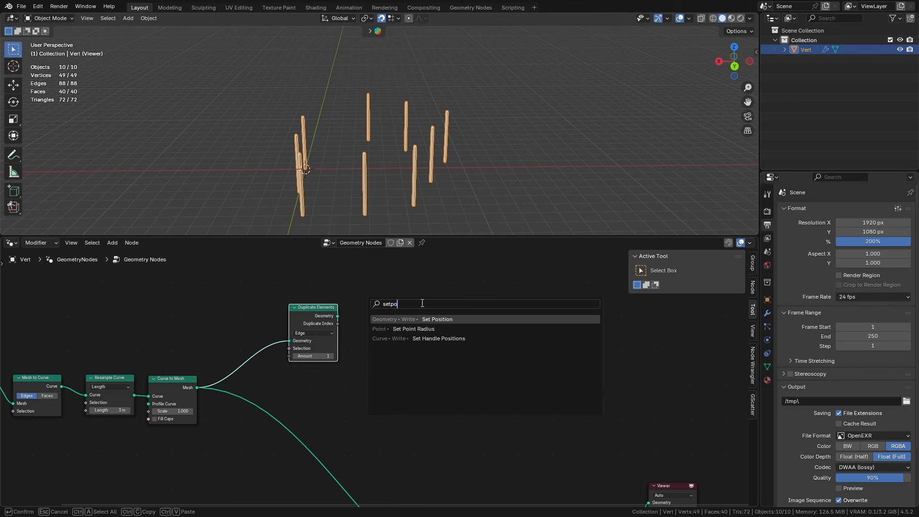
{"action": "key", "text": "Return"}
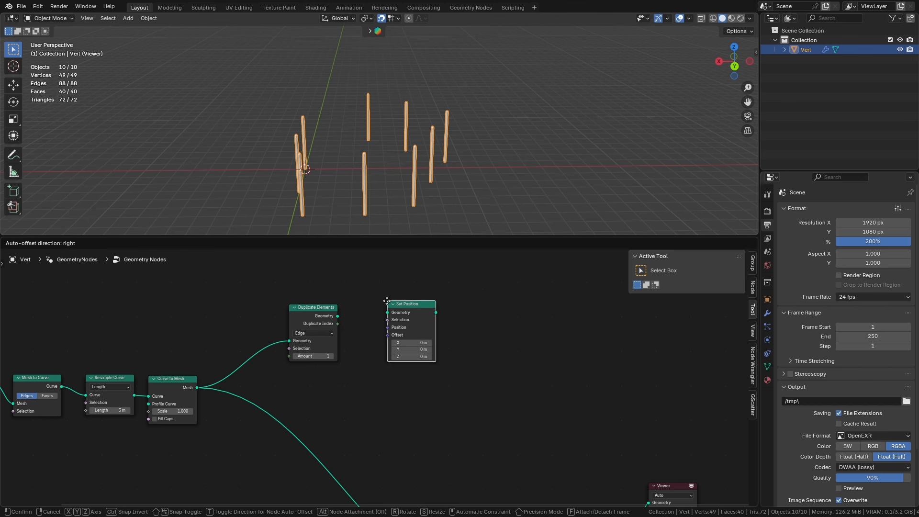
{"action": "left_click", "coordinate": [381, 314]}
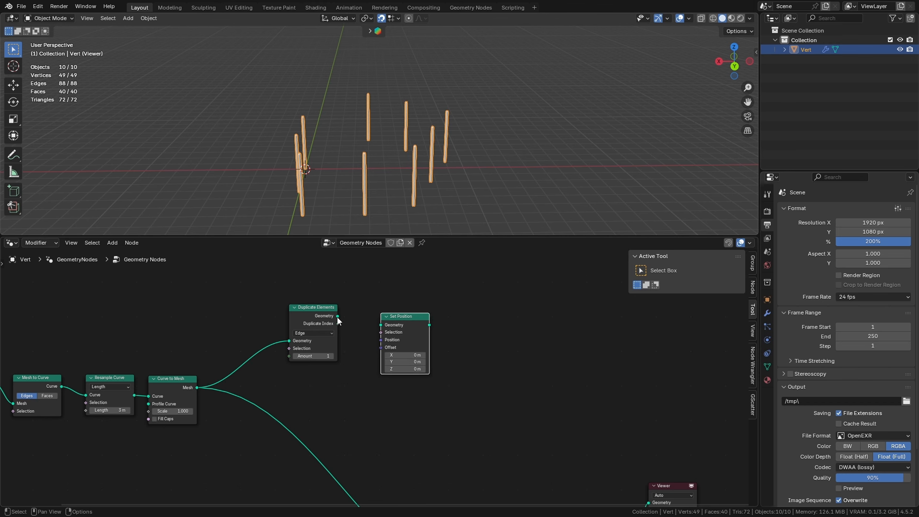
{"action": "left_click_drag", "start_coordinate": [337, 317], "coordinate": [381, 325]}
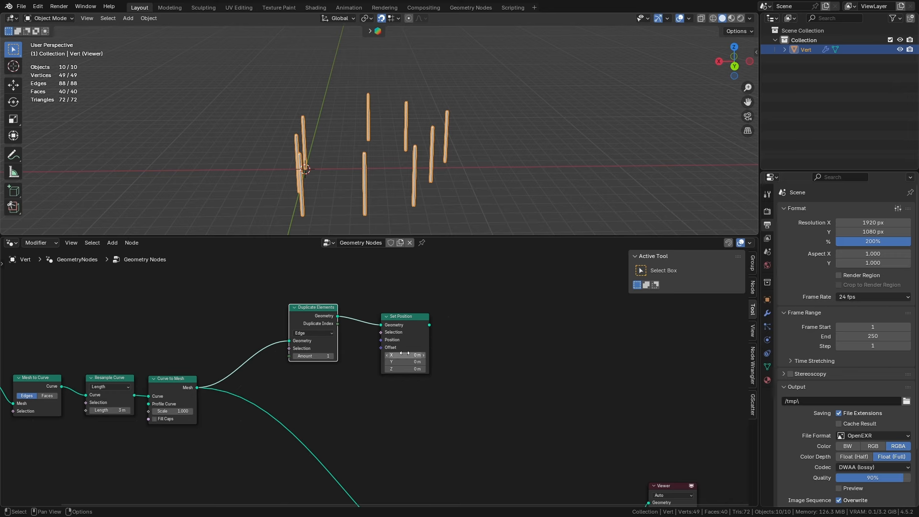
Add a Split Edges node fed by the new Set Position node and preview its output in the Viewer
{"action": "middle_click_drag", "start_coordinate": [437, 301], "coordinate": [373, 350]}
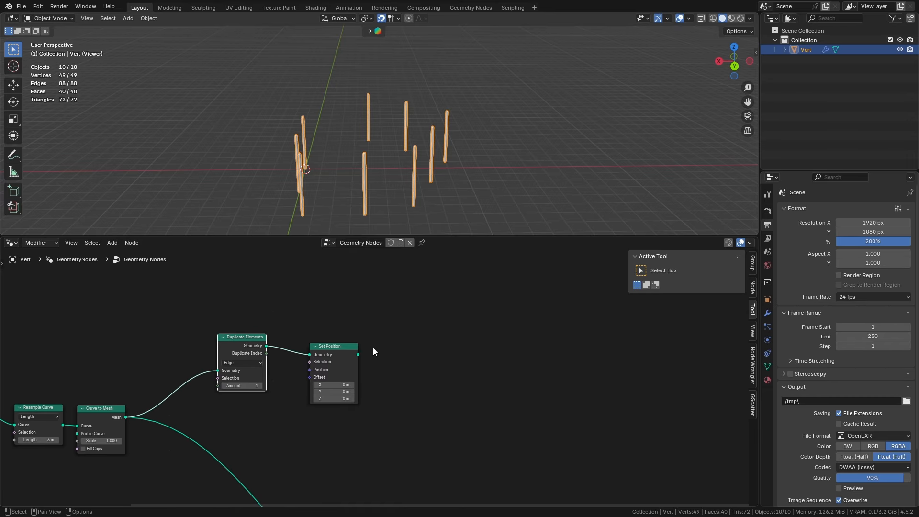
{"action": "key", "text": "shift+a"}
{"action": "type", "text": "s"}
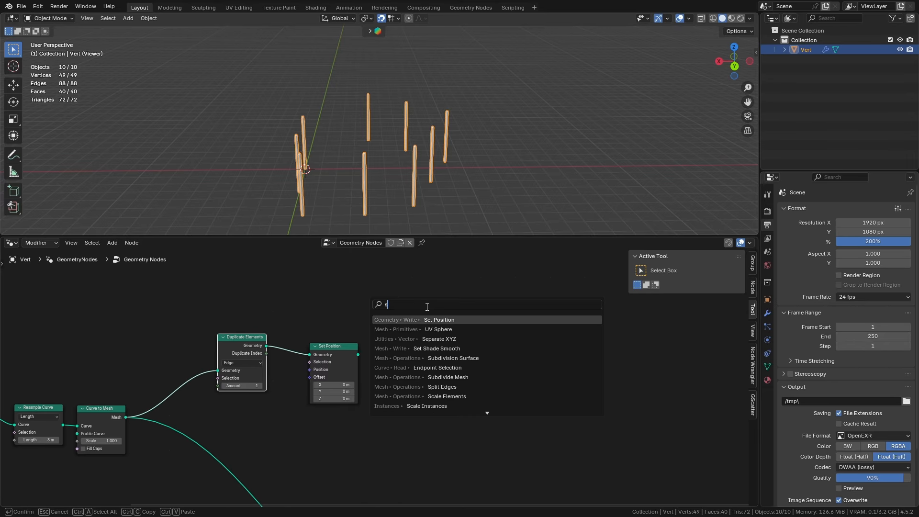
{"action": "type", "text": "plit"}
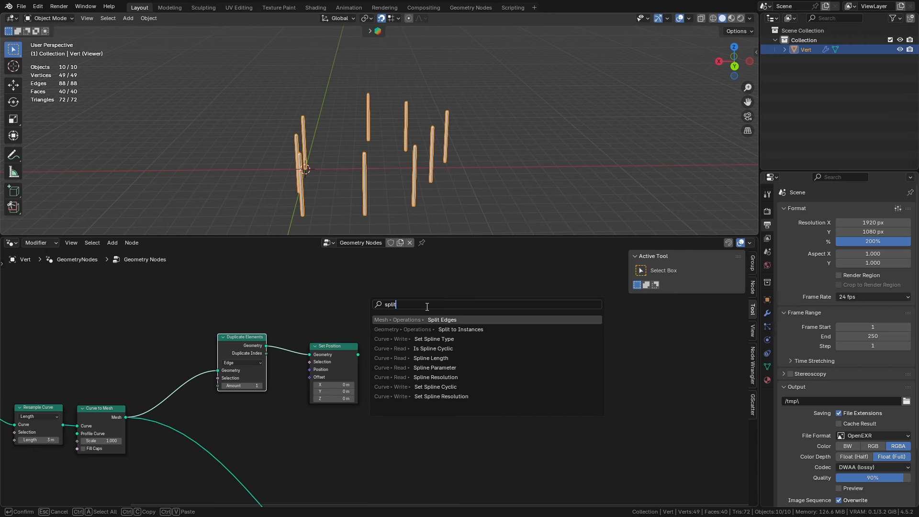
{"action": "key", "text": "Return"}
{"action": "left_click", "coordinate": [386, 345]}
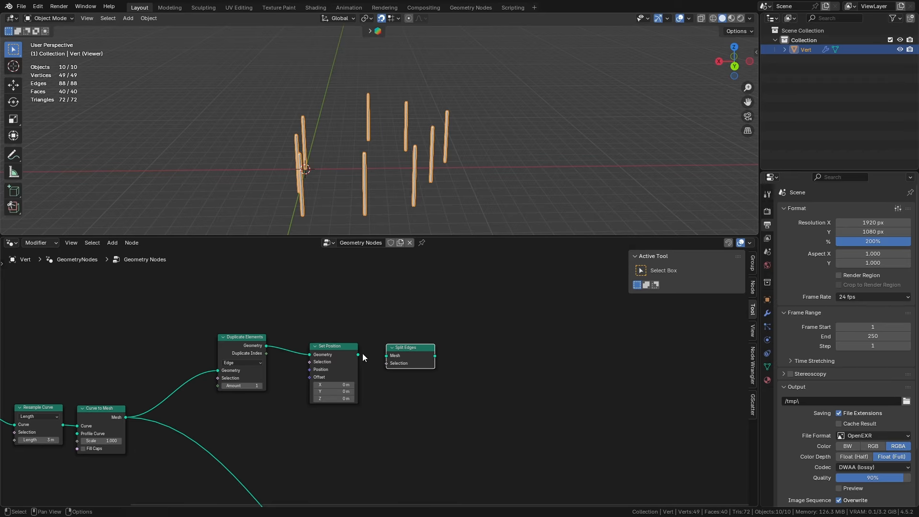
{"action": "left_click_drag", "start_coordinate": [358, 355], "coordinate": [387, 356]}
{"action": "left_click", "coordinate": [417, 346], "text": "ctrl+shift"}
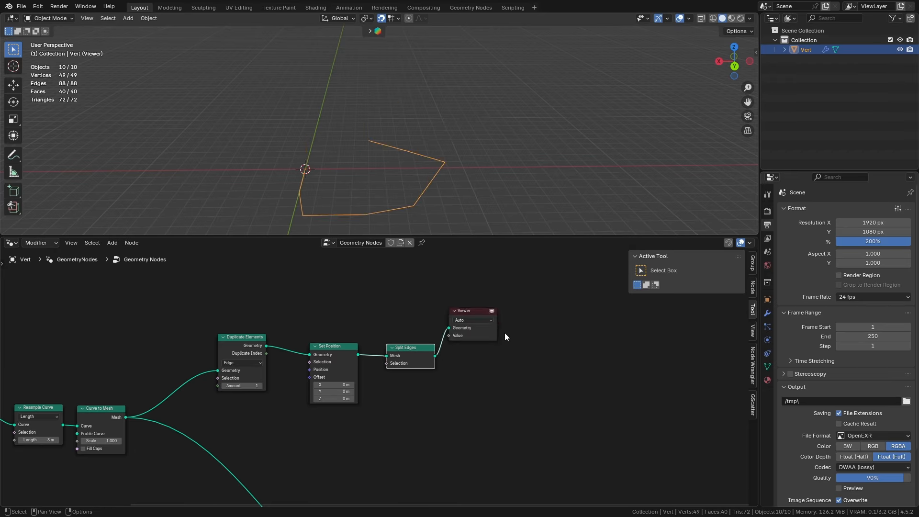
Move the Viewer node farther along and insert a Scale Elements node between Split Edges and the Viewer
{"action": "left_click_drag", "start_coordinate": [475, 310], "coordinate": [586, 310]}
{"action": "key", "text": "shift+a"}
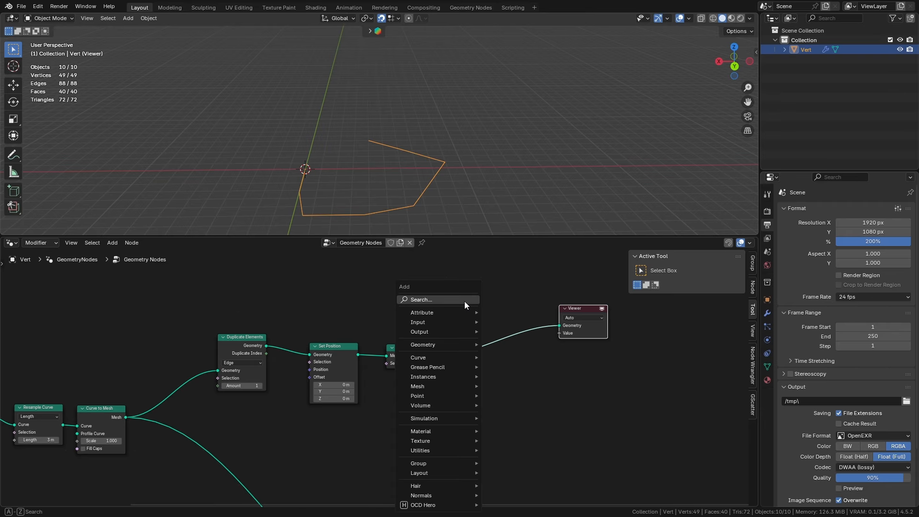
{"action": "type", "text": "scale"}
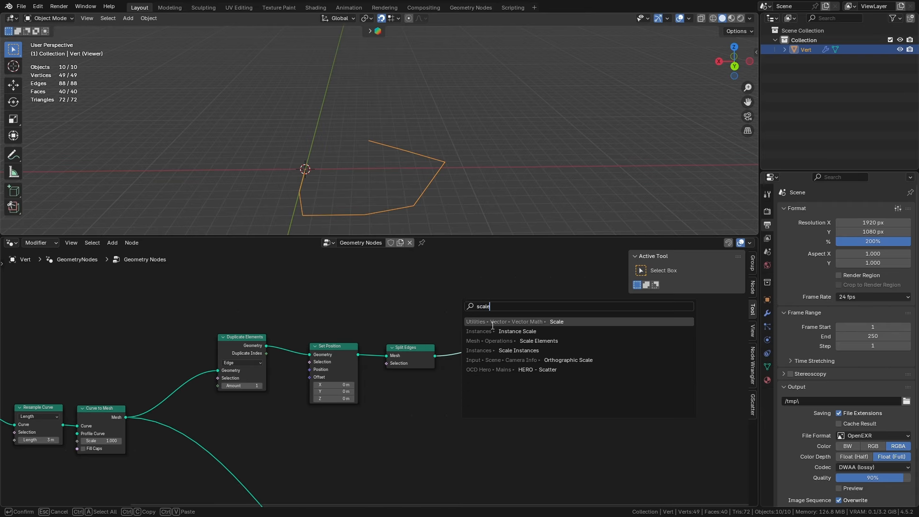
{"action": "left_click", "coordinate": [501, 340]}
{"action": "left_click", "coordinate": [468, 339]}
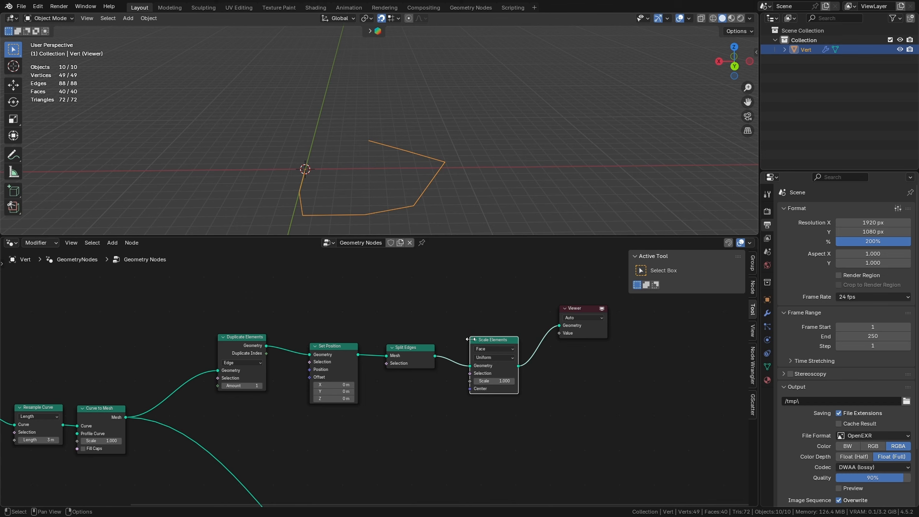
Set the Scale Elements factor to 0.88 and its domain to Edge
{"action": "left_click", "coordinate": [499, 382]}
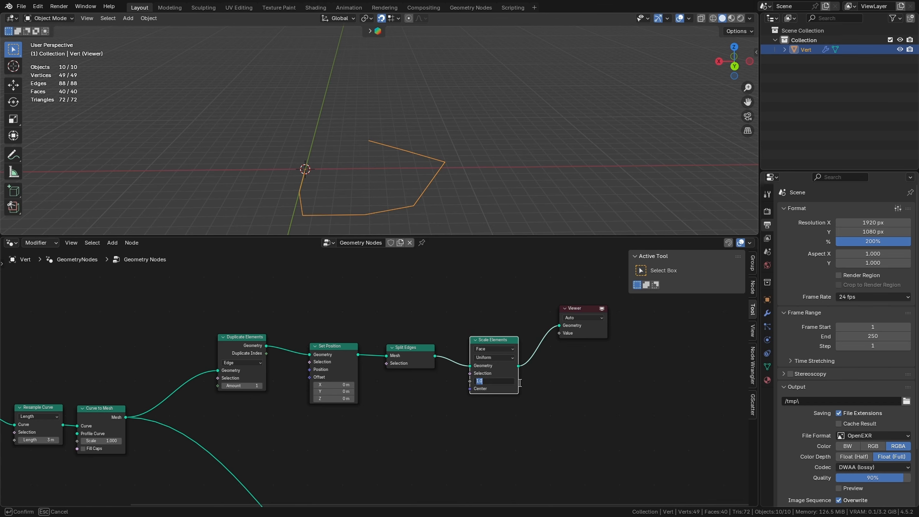
{"action": "type", "text": ".88"}
{"action": "key", "text": "Return"}
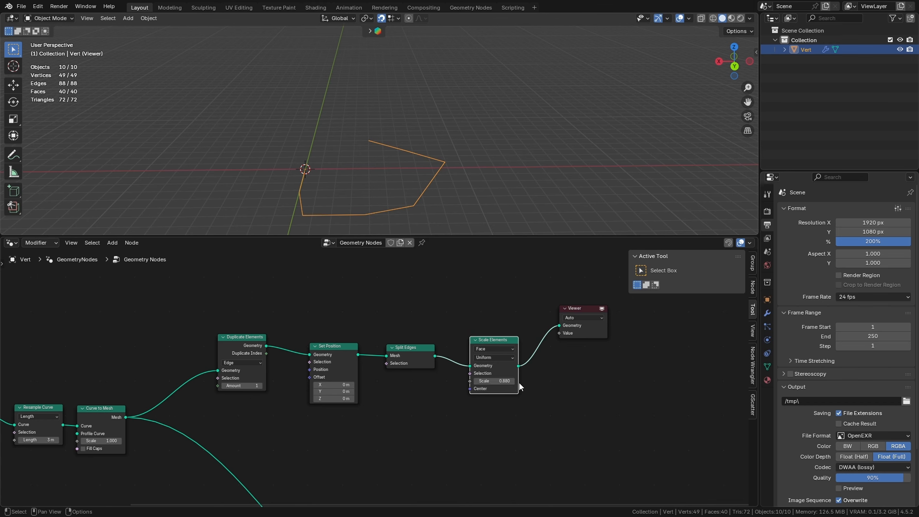
{"action": "middle_click_drag", "start_coordinate": [415, 204], "coordinate": [387, 193]}
{"action": "left_click_drag", "start_coordinate": [500, 338], "coordinate": [500, 329]}
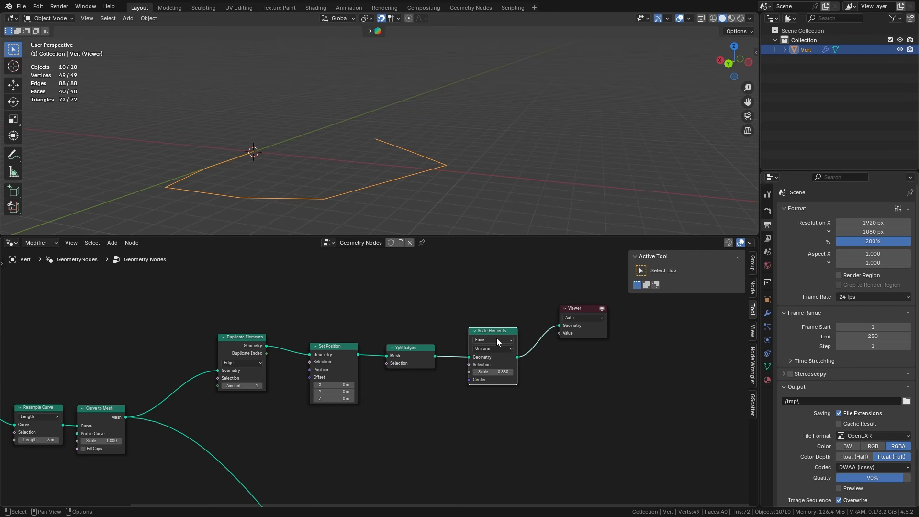
{"action": "left_click", "coordinate": [497, 341]}
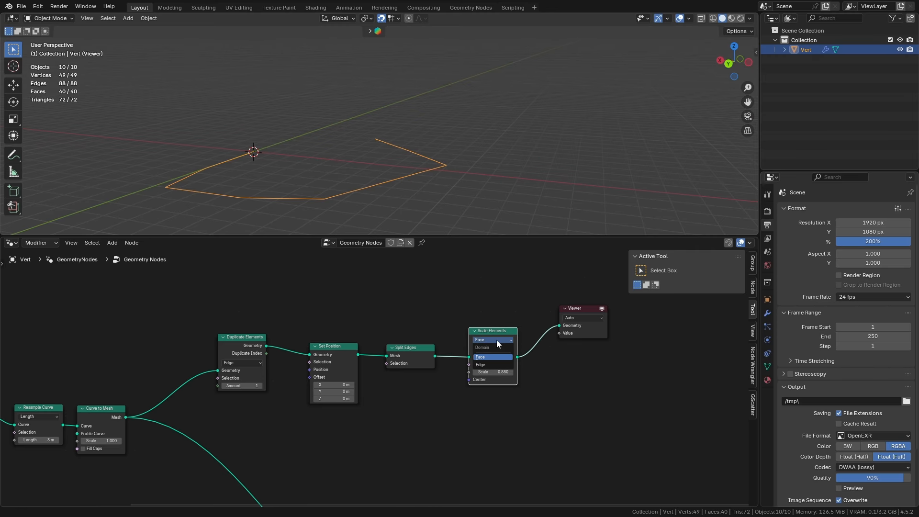
{"action": "left_click", "coordinate": [493, 365]}
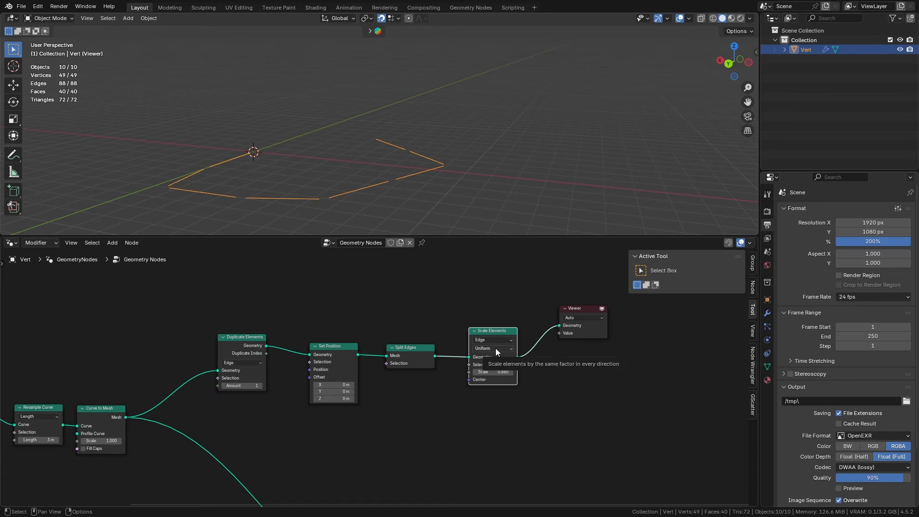
{"action": "middle_click_drag", "start_coordinate": [419, 154], "coordinate": [402, 175]}
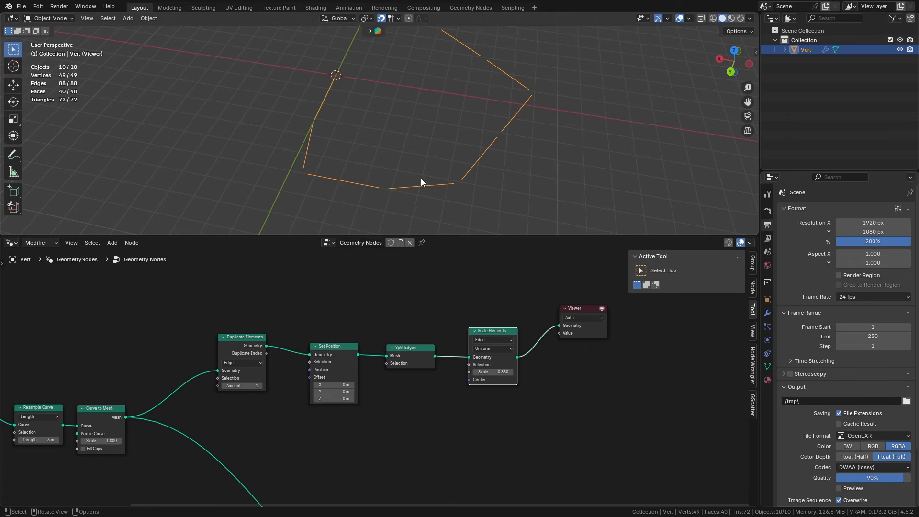
{"action": "mouse_move", "coordinate": [426, 185]}
{"action": "middle_mouse_down"}
{"action": "mouse_move", "coordinate": [452, 172]}
{"action": "mouse_move", "coordinate": [391, 171]}
{"action": "mouse_move", "coordinate": [409, 162]}
{"action": "mouse_move", "coordinate": [430, 177]}
{"action": "middle_mouse_up"}
Move the Viewer node farther away and insert a Mesh to Curve node between Scale Elements and the Viewer
{"action": "middle_click_drag", "start_coordinate": [558, 276], "coordinate": [272, 317]}
{"action": "left_click_drag", "start_coordinate": [300, 355], "coordinate": [634, 306]}
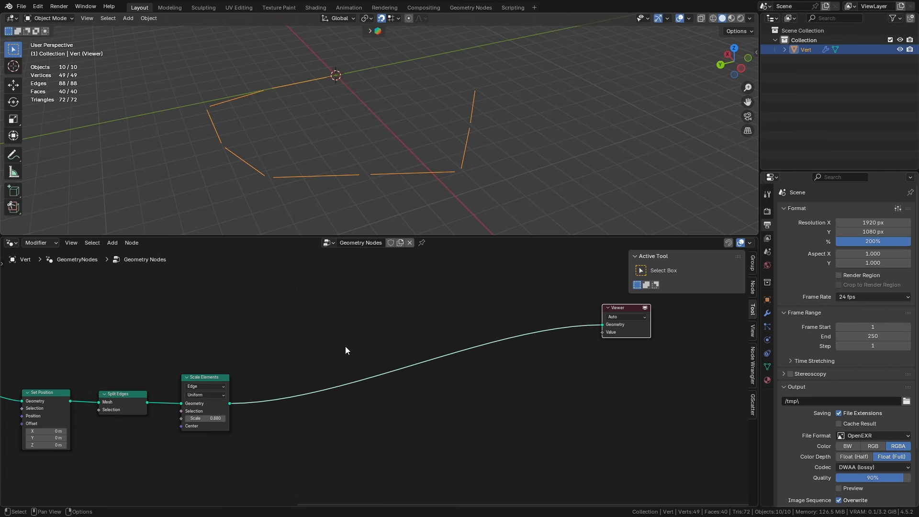
{"action": "middle_click_drag", "start_coordinate": [345, 351], "coordinate": [403, 320]}
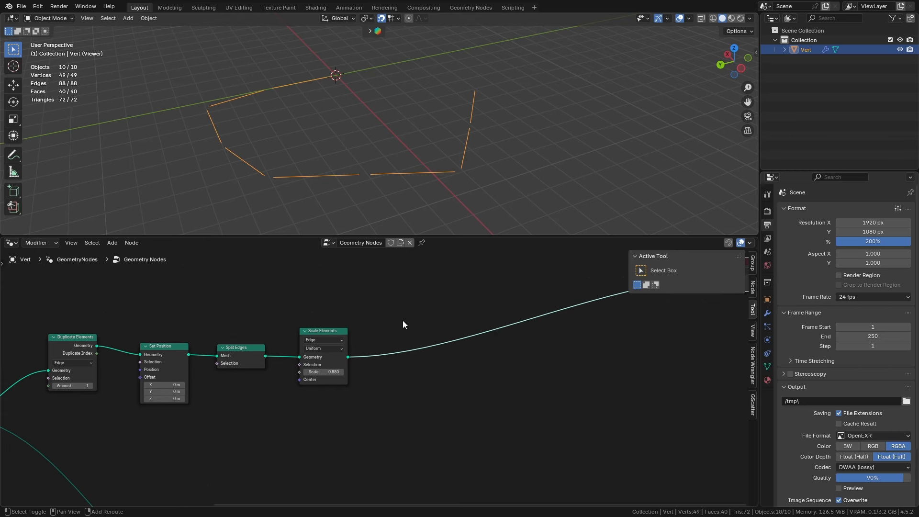
{"action": "key", "text": "shift+a"}
{"action": "left_click", "coordinate": [381, 300]}
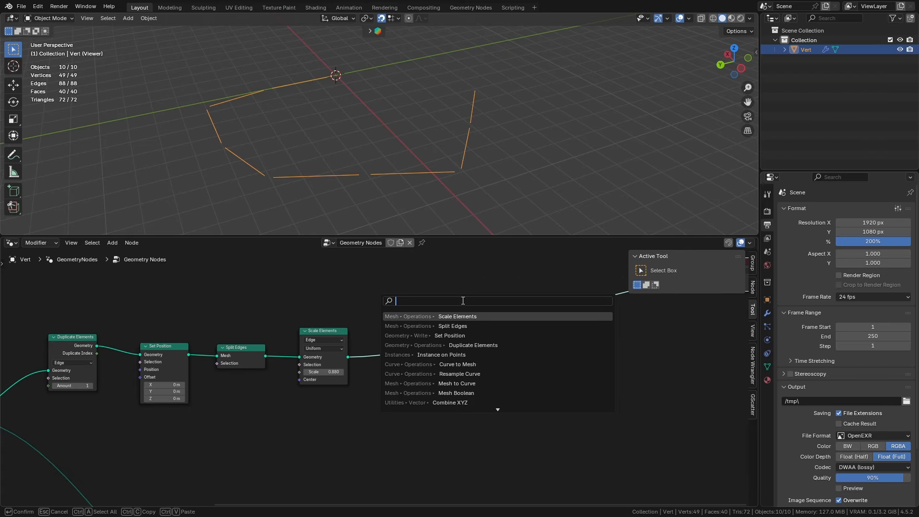
{"action": "type", "text": "mesh to cu"}
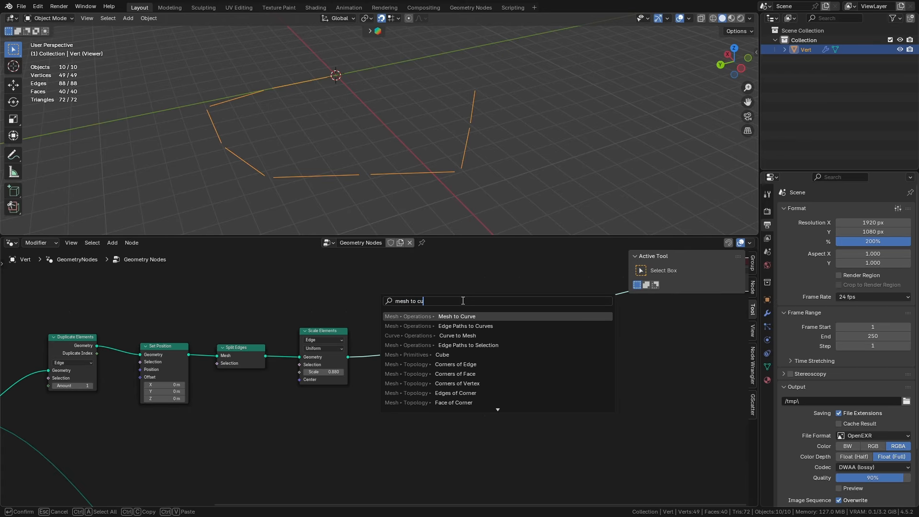
{"action": "key", "text": "Return"}
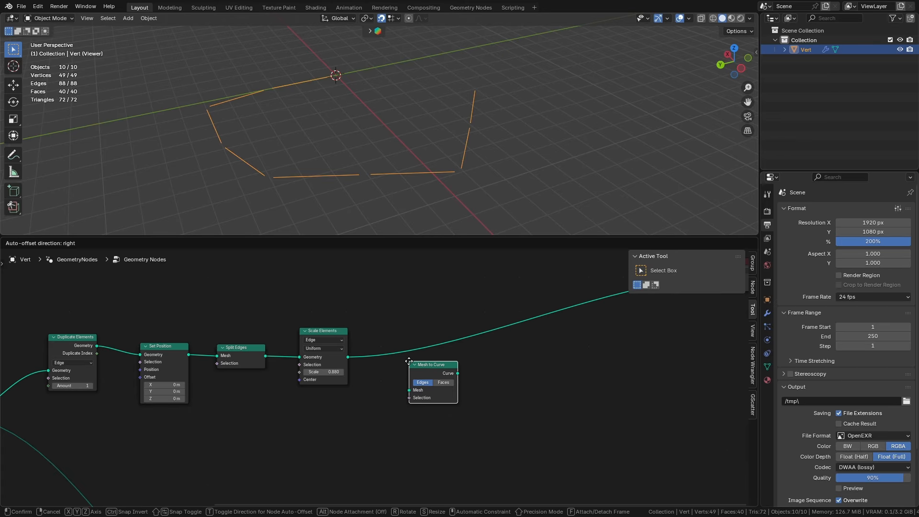
{"action": "left_click", "coordinate": [402, 348]}
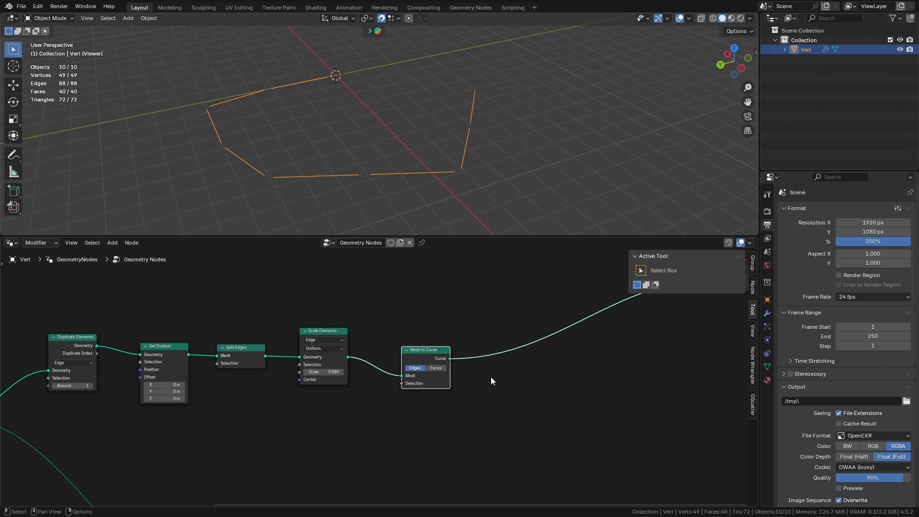
{"action": "middle_click_drag", "start_coordinate": [490, 377], "coordinate": [434, 353]}
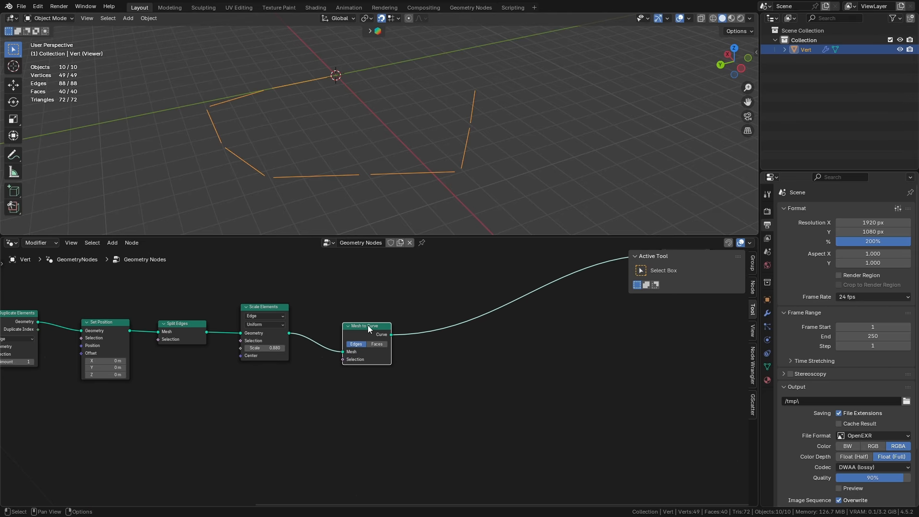
{"action": "left_click_drag", "start_coordinate": [367, 325], "coordinate": [373, 328]}
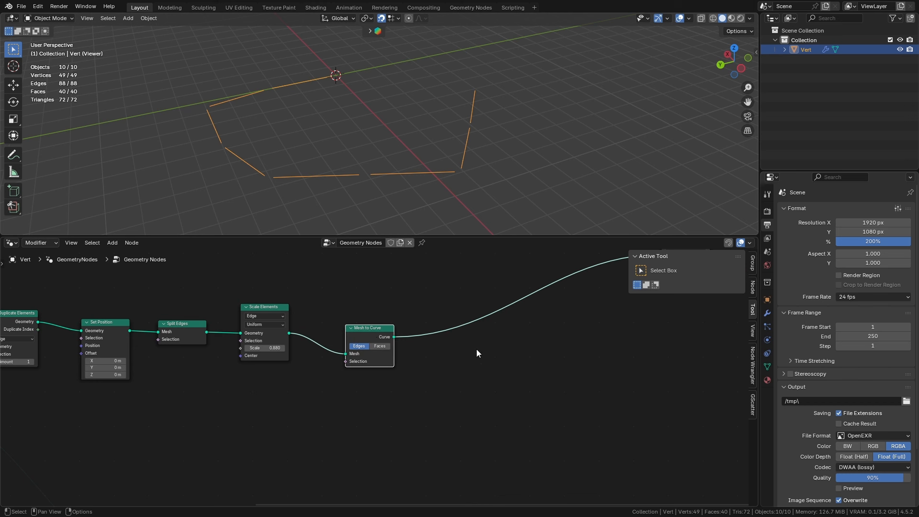
Reposition the Mesh to Curve node near Scale Elements and insert a Curve to Mesh node between it and the Viewer
{"action": "left_click_drag", "start_coordinate": [379, 327], "coordinate": [460, 352]}
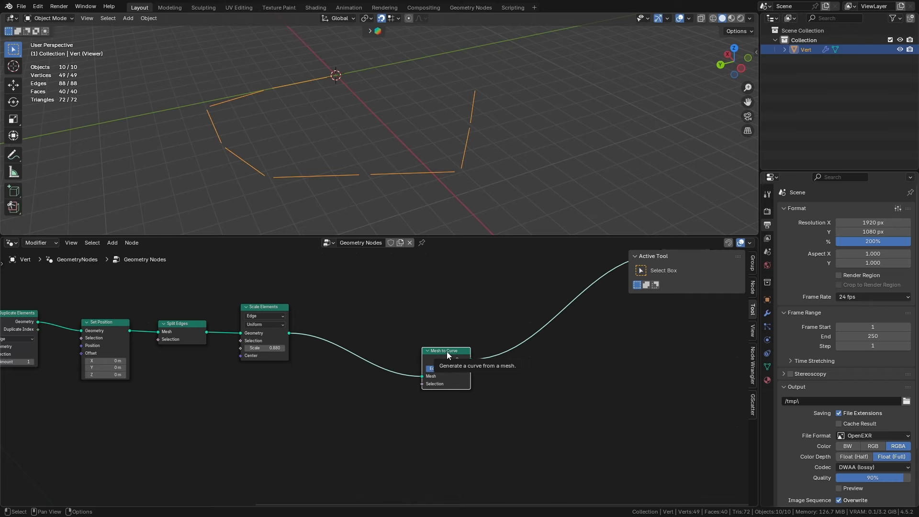
{"action": "left_click_drag", "start_coordinate": [442, 353], "coordinate": [349, 348]}
{"action": "key", "text": "shift+a"}
{"action": "type", "text": "c"}
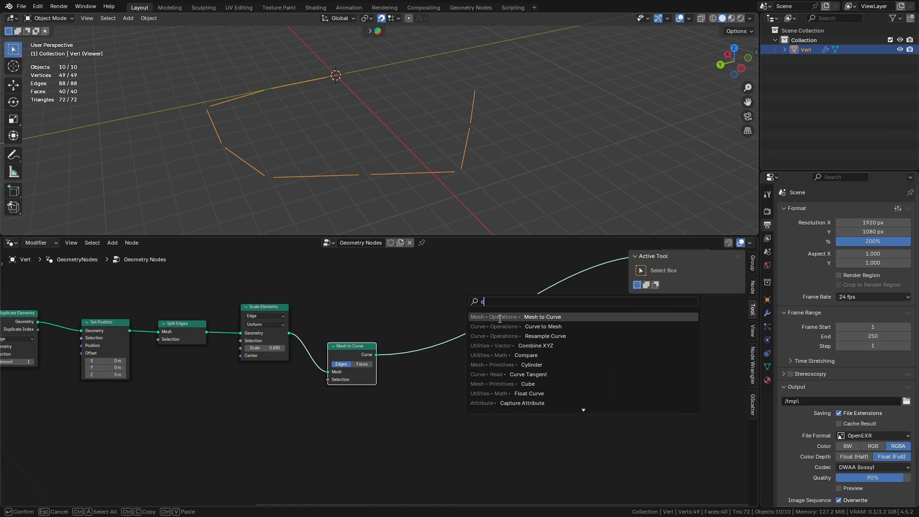
{"action": "type", "text": "ur to"}
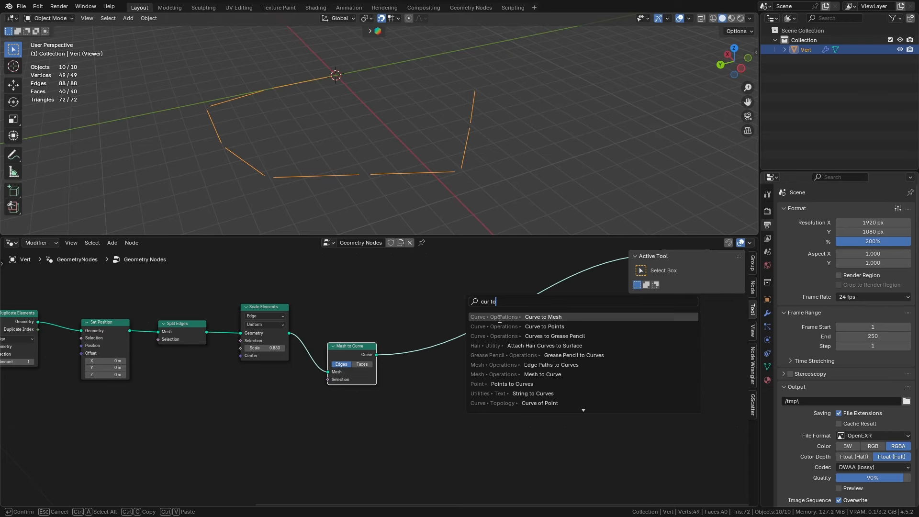
{"action": "left_click", "coordinate": [500, 318]}
{"action": "left_click", "coordinate": [450, 326]}
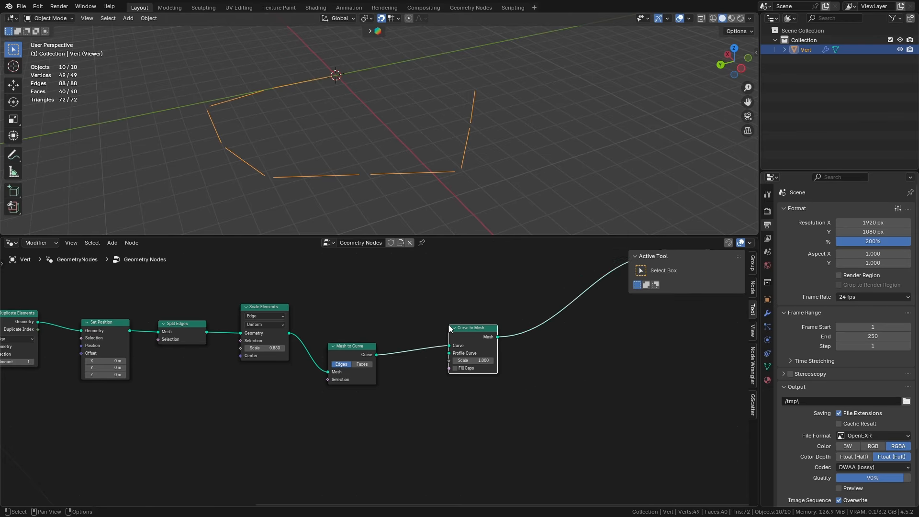
Add a Mesh Circle node above the Mesh to Curve node to serve as the profile
{"action": "middle_click_drag", "start_coordinate": [335, 267], "coordinate": [409, 349]}
{"action": "key", "text": "shift+a"}
{"action": "left_click", "coordinate": [409, 301]}
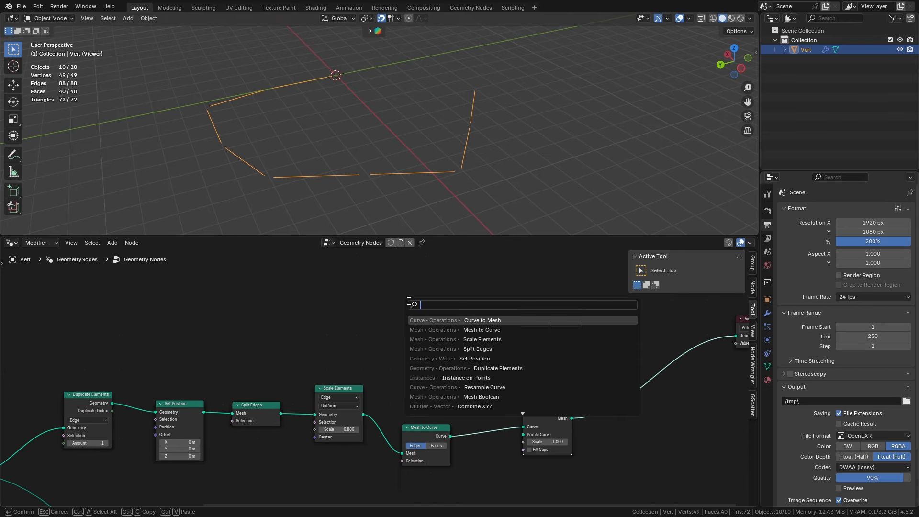
{"action": "type", "text": "circ"}
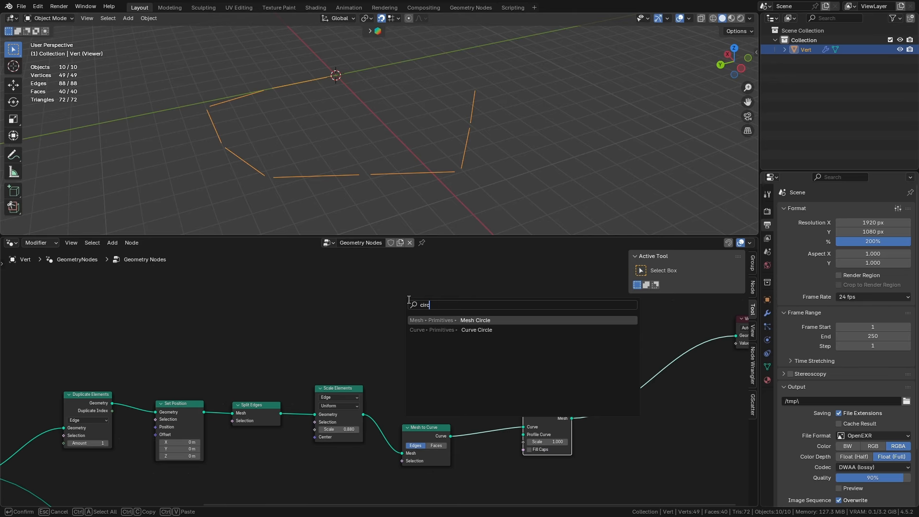
{"action": "key", "text": "Return"}
{"action": "left_click", "coordinate": [389, 310]}
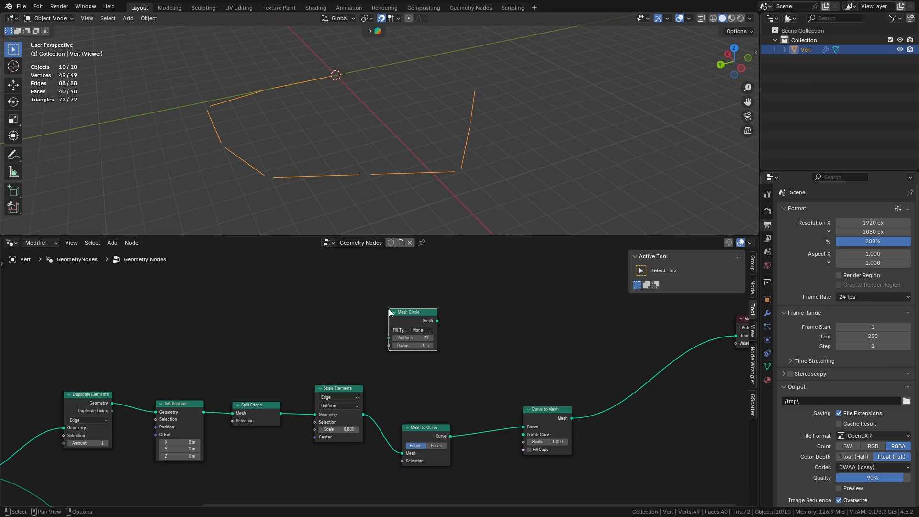
{"action": "left_click_drag", "start_coordinate": [439, 323], "coordinate": [471, 337]}
{"action": "type", "text": "mesh tocu"}
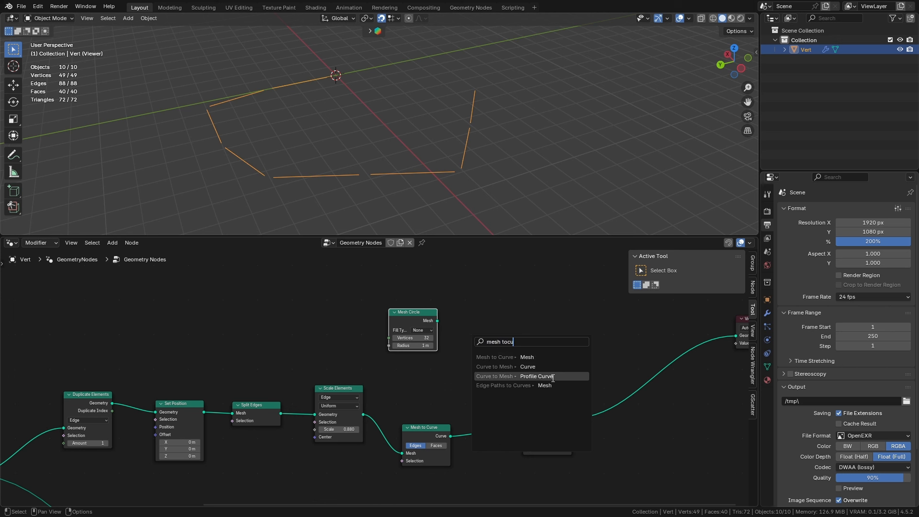
{"action": "left_click", "coordinate": [526, 367]}
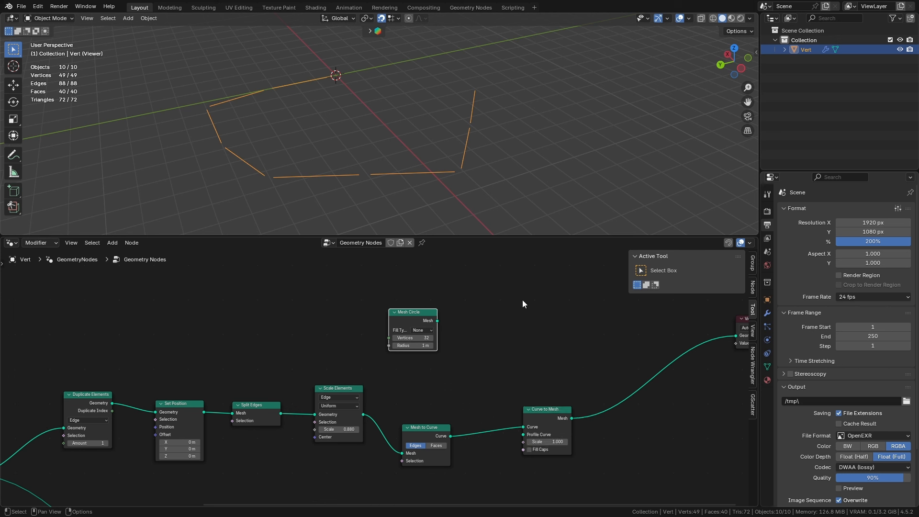
Duplicate the Mesh to Curve node and route the Mesh Circle through it into the Profile Curve input of Curve to Mesh
{"action": "left_click", "coordinate": [433, 429]}
{"action": "key", "text": "shift+d"}
{"action": "left_click", "coordinate": [485, 330]}
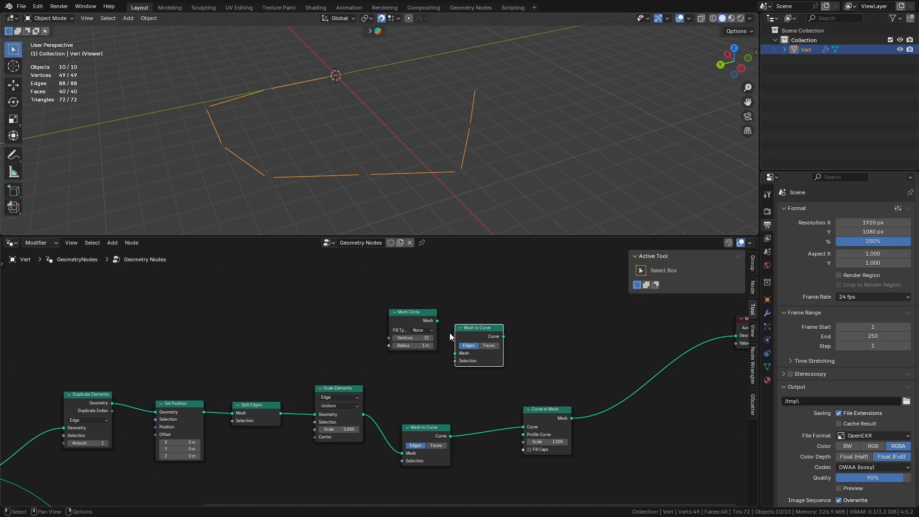
{"action": "left_click_drag", "start_coordinate": [437, 321], "coordinate": [454, 353]}
{"action": "left_click_drag", "start_coordinate": [503, 336], "coordinate": [523, 434]}
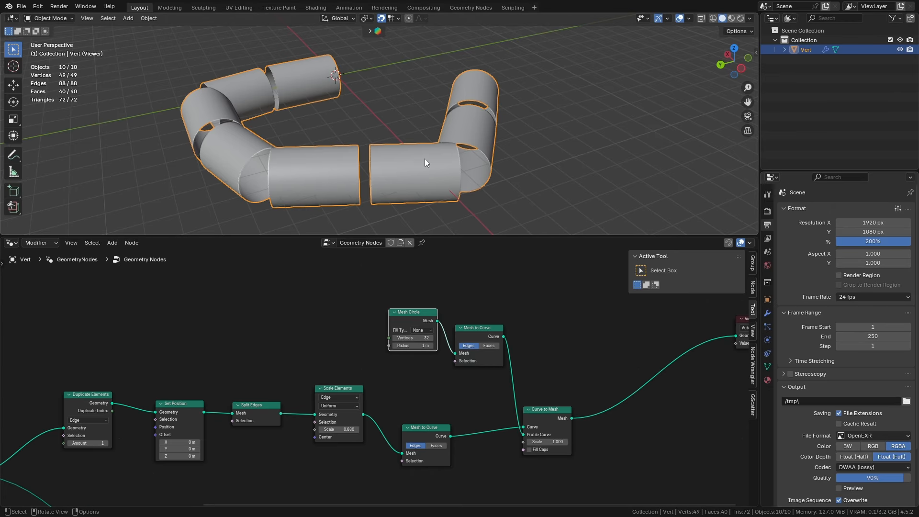
{"action": "middle_click_drag", "start_coordinate": [424, 159], "coordinate": [403, 160]}
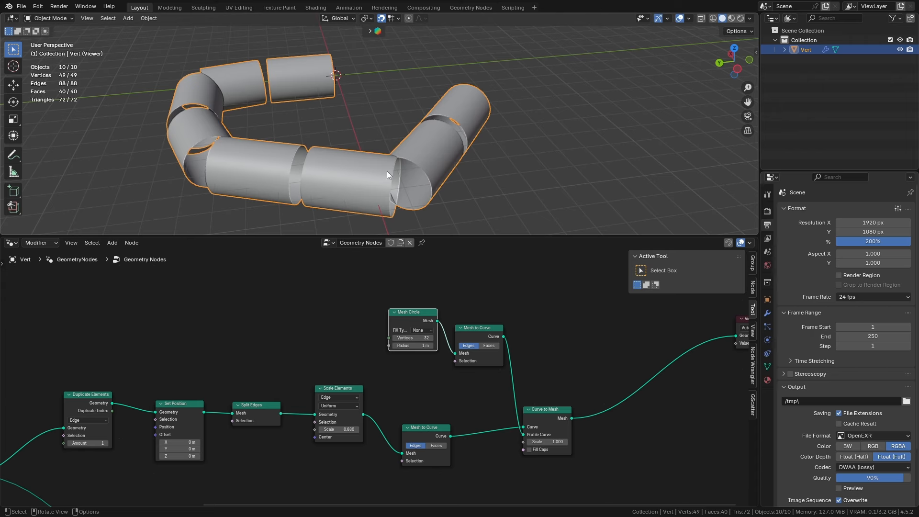
Move the Mesh Circle and its Mesh to Curve node farther back and set the circle's vertices to 5
{"action": "middle_click_drag", "start_coordinate": [527, 395], "coordinate": [466, 392]}
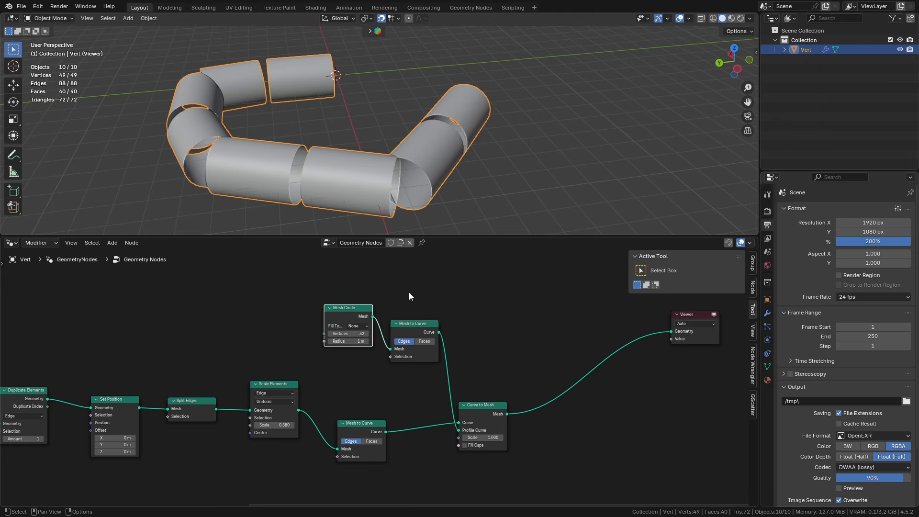
{"action": "left_click_drag", "start_coordinate": [408, 292], "coordinate": [338, 342]}
{"action": "key", "text": "g"}
{"action": "left_click", "coordinate": [302, 331]}
{"action": "double_click", "coordinate": [311, 324]}
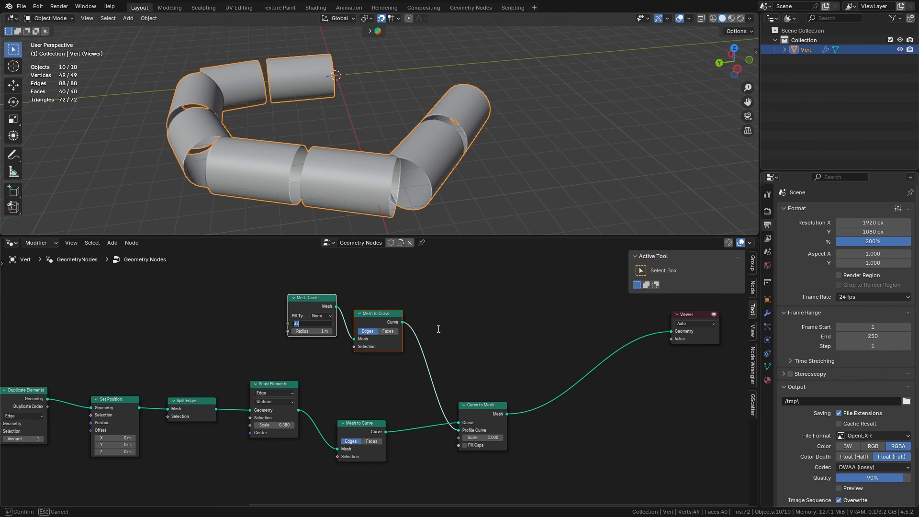
{"action": "type", "text": "5"}
{"action": "key", "text": "Return"}
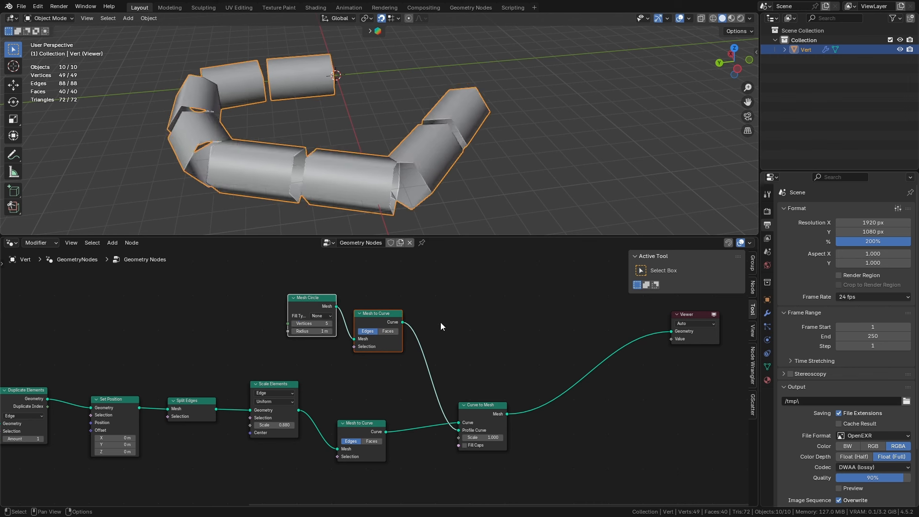
Set the Mesh Circle's radius to 0.02 m
{"action": "left_click", "coordinate": [317, 331]}
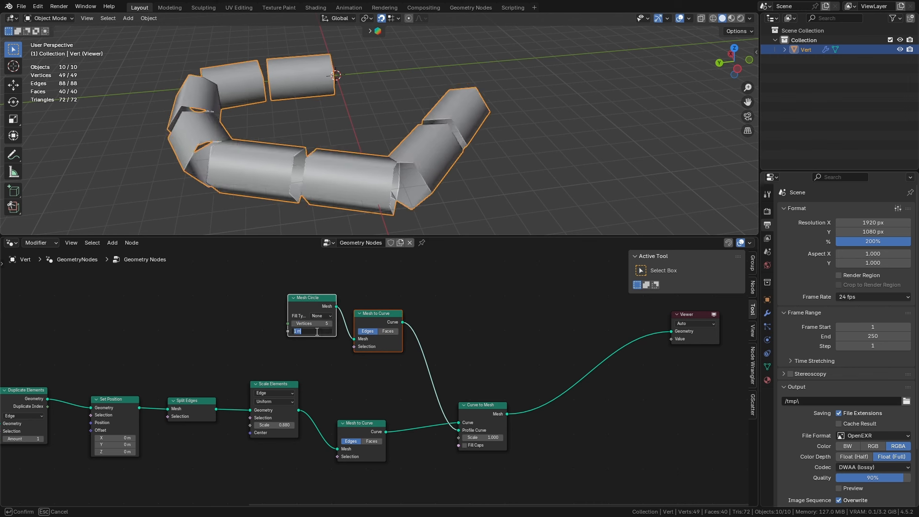
{"action": "type", "text": ".00"}
{"action": "key", "text": "BackSpace"}
{"action": "type", "text": "2"}
{"action": "key", "text": "Return"}
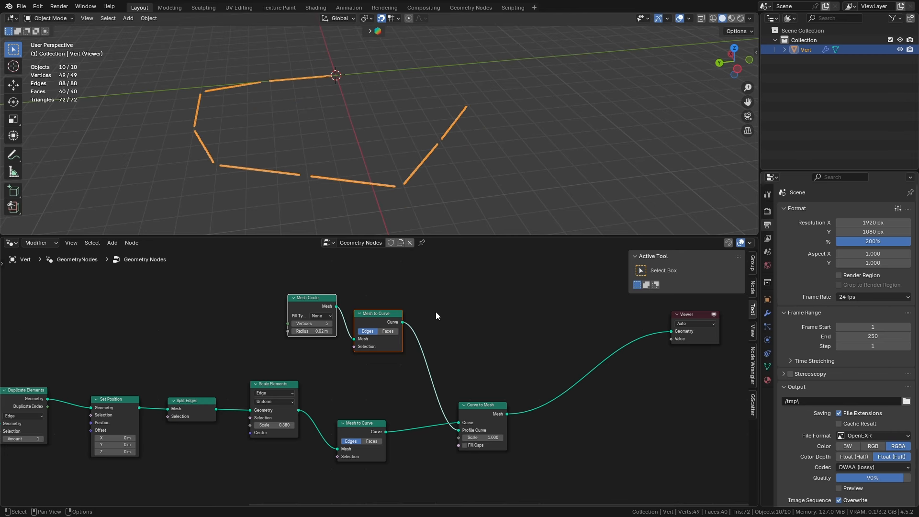
Try a Duplicate Elements node between the profile's Mesh to Curve and Curve to Mesh nodes, and remove it again with the link kept
{"action": "key", "text": "shift+a"}
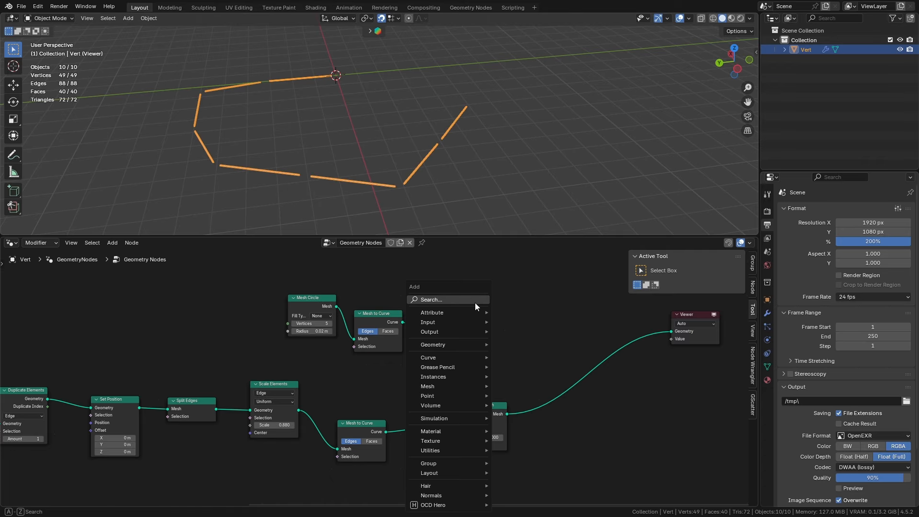
{"action": "type", "text": "d"}
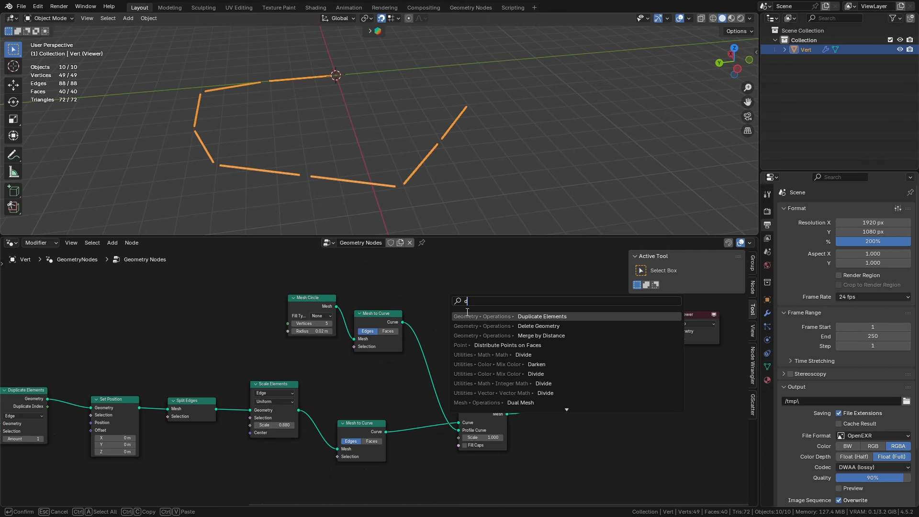
{"action": "key", "text": "Return"}
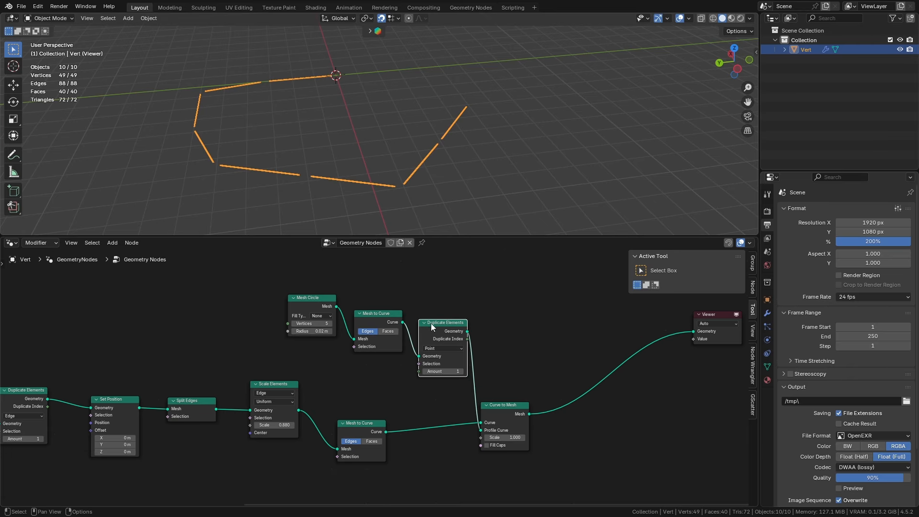
{"action": "left_click", "coordinate": [493, 290]}
{"action": "left_click_drag", "start_coordinate": [425, 273], "coordinate": [249, 344]}
{"action": "key", "text": "g"}
{"action": "left_click", "coordinate": [310, 303]}
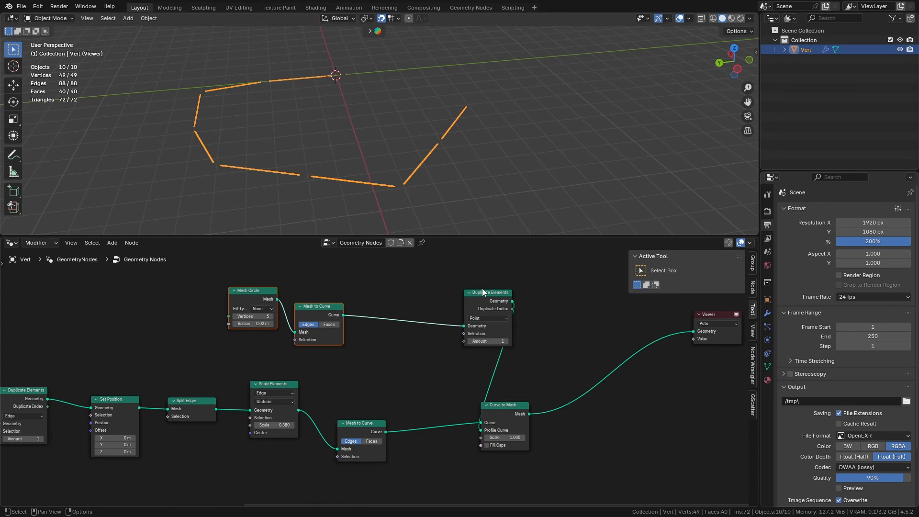
{"action": "left_click_drag", "start_coordinate": [480, 292], "coordinate": [417, 297]}
{"action": "key", "text": "ctrl+x"}
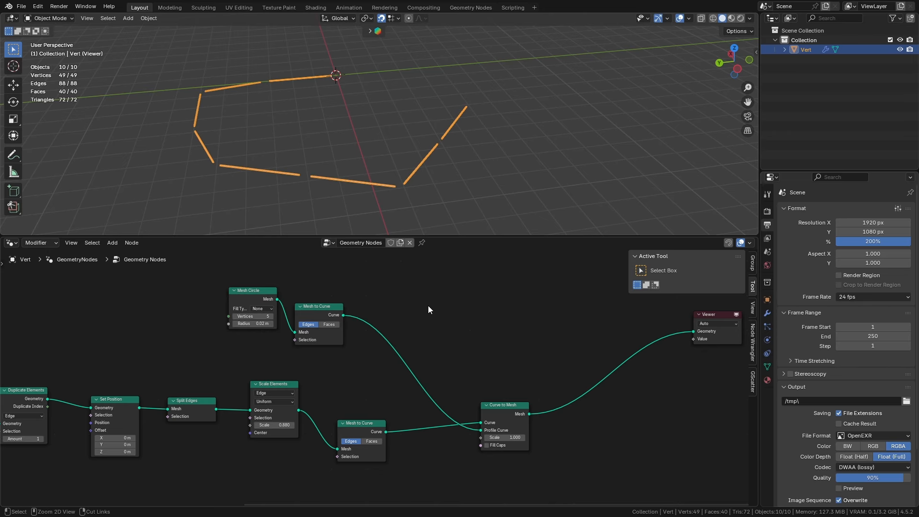
Move the Curve to Mesh node closer to the two Mesh to Curve nodes and shift the Viewer farther away from it
{"action": "middle_click_drag", "start_coordinate": [562, 316], "coordinate": [441, 367]}
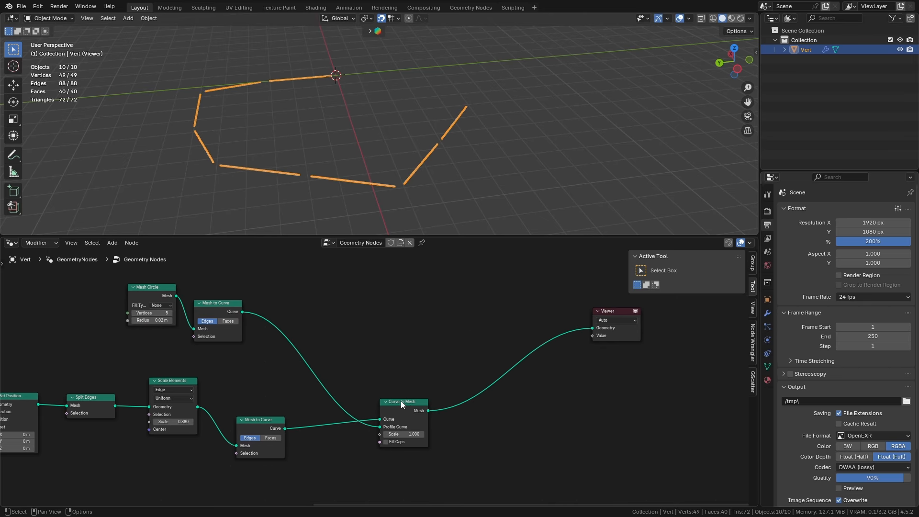
{"action": "left_click_drag", "start_coordinate": [400, 401], "coordinate": [344, 367]}
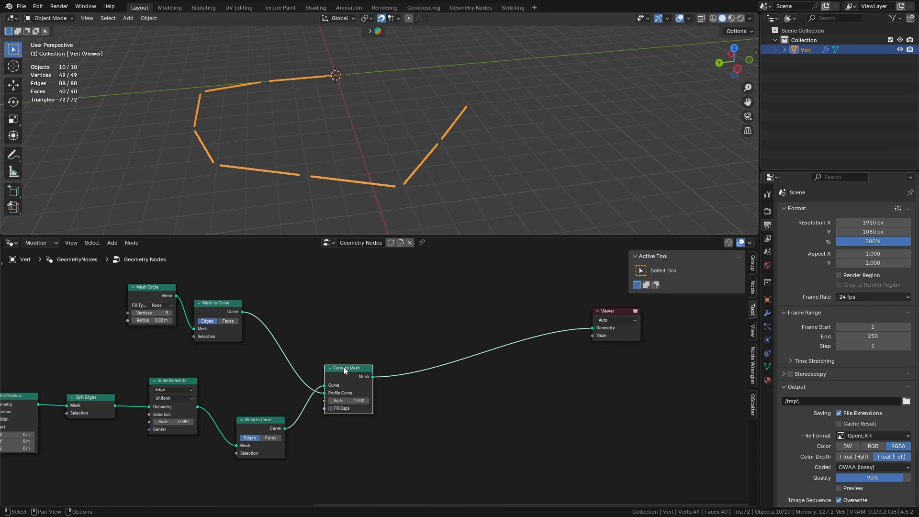
{"action": "left_click_drag", "start_coordinate": [608, 311], "coordinate": [652, 318]}
{"action": "middle_click_drag", "start_coordinate": [498, 330], "coordinate": [456, 406]}
Move the Join Geometry and Group Output nodes together to just below the Viewer
{"action": "scroll", "coordinate": [456, 406], "scroll_direction": "down", "scroll_amount": 6}
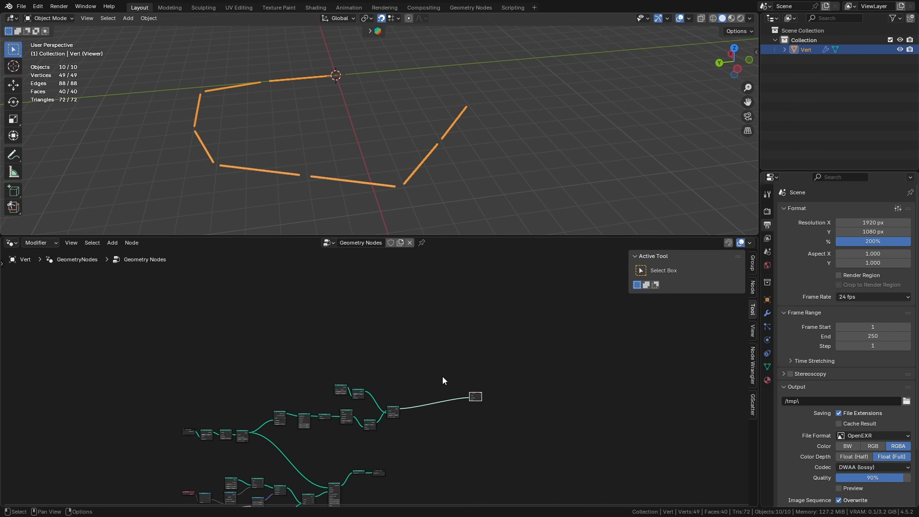
{"action": "scroll", "coordinate": [419, 455], "scroll_direction": "up", "scroll_amount": 3}
{"action": "left_click_drag", "start_coordinate": [360, 390], "coordinate": [433, 433]}
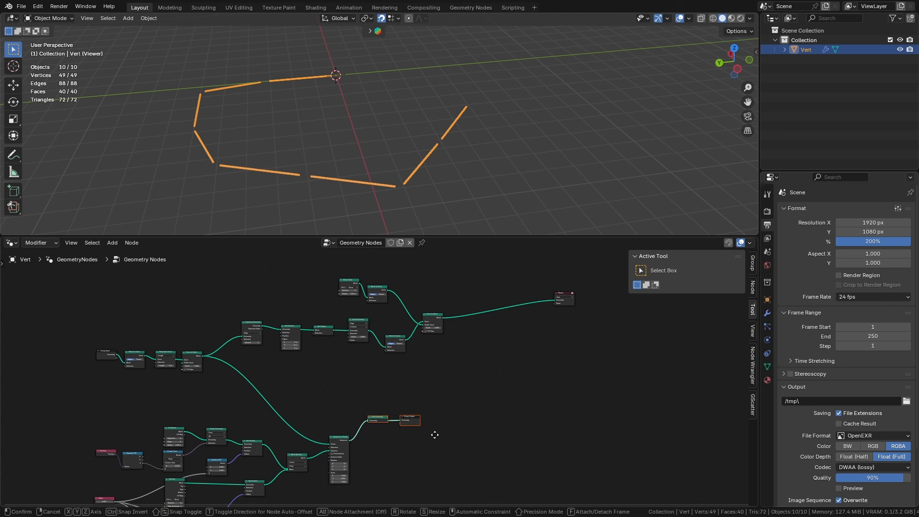
{"action": "key", "text": "g"}
{"action": "left_click", "coordinate": [531, 387]}
{"action": "scroll", "coordinate": [517, 368], "scroll_direction": "up", "scroll_amount": 1}
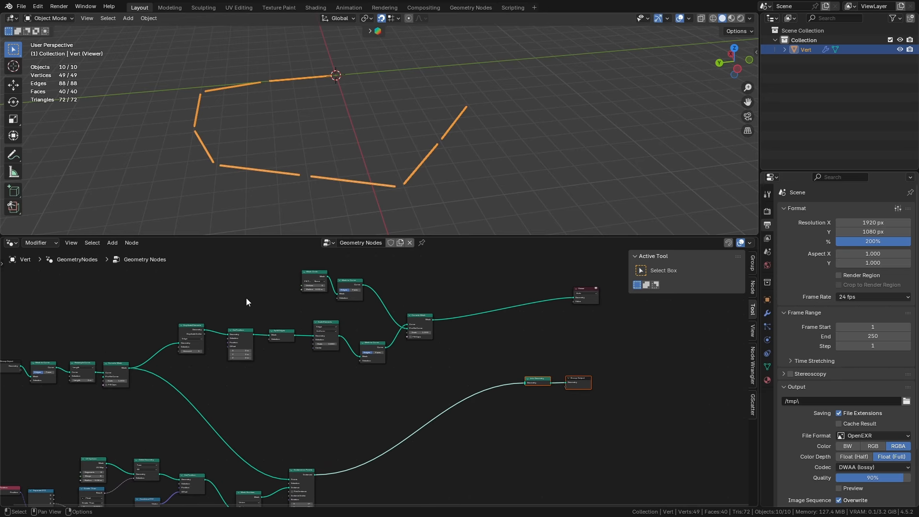
Feed the rail's Curve to Mesh output into Join Geometry and preview the joined result with the Viewer
{"action": "left_click", "coordinate": [584, 293]}
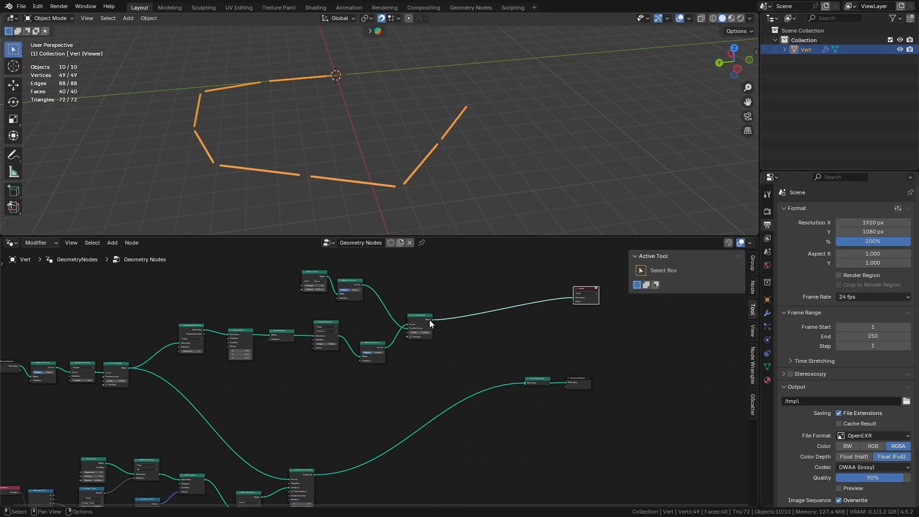
{"action": "left_click_drag", "start_coordinate": [429, 320], "coordinate": [523, 380]}
{"action": "scroll", "coordinate": [479, 351], "scroll_direction": "up", "scroll_amount": 3}
{"action": "mouse_move", "coordinate": [487, 273]}
{"action": "right_mouse_down", "text": "ctrl"}
{"action": "mouse_move", "coordinate": [504, 300]}
{"action": "mouse_move", "coordinate": [491, 271]}
{"action": "right_mouse_up", "text": "ctrl"}
{"action": "left_click", "coordinate": [575, 395], "text": "ctrl+shift"}
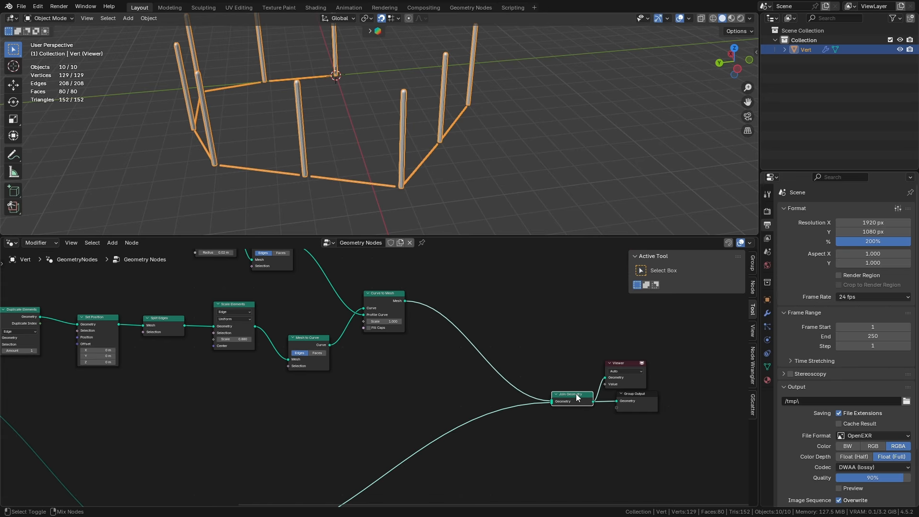
Add a Duplicate Elements node after Curve to Mesh, fed by its Mesh output alongside the existing Join Geometry link
{"action": "middle_click_drag", "start_coordinate": [501, 309], "coordinate": [520, 327]}
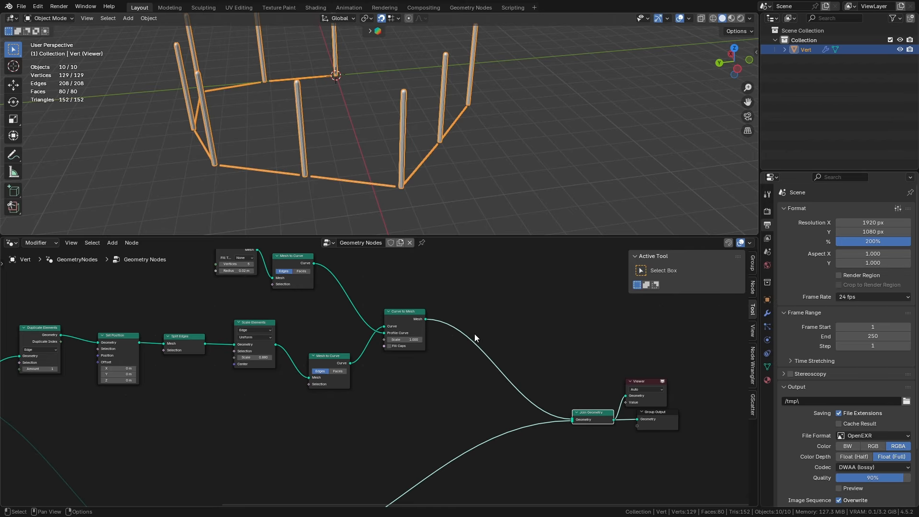
{"action": "scroll", "coordinate": [421, 330], "scroll_direction": "up", "scroll_amount": 2}
{"action": "middle_click_drag", "start_coordinate": [504, 293], "coordinate": [442, 338]}
{"action": "left_click", "coordinate": [442, 338]}
{"action": "key", "text": "shift+a"}
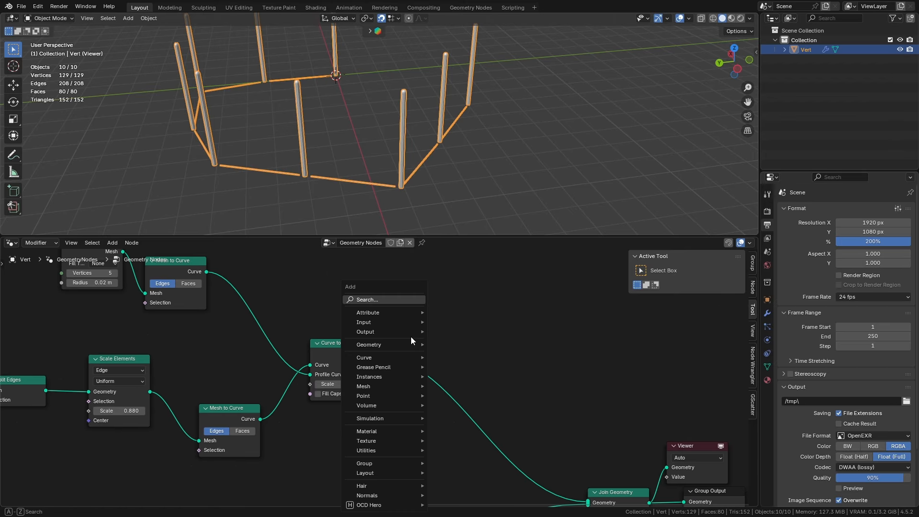
{"action": "left_click", "coordinate": [401, 301]}
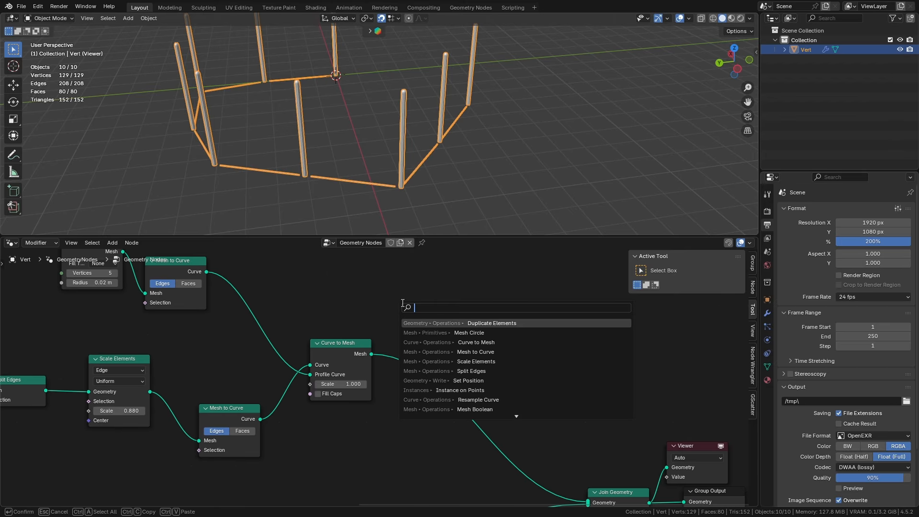
{"action": "key", "text": "Return"}
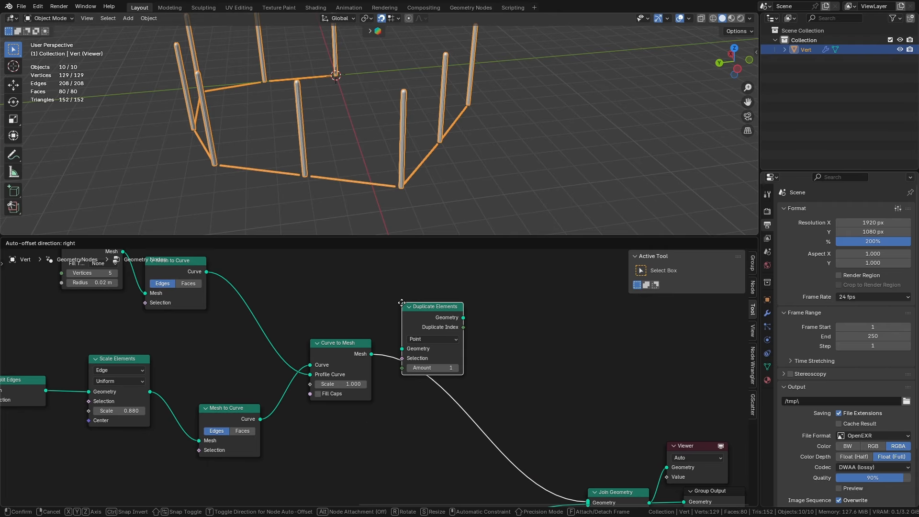
{"action": "left_click", "coordinate": [428, 297]}
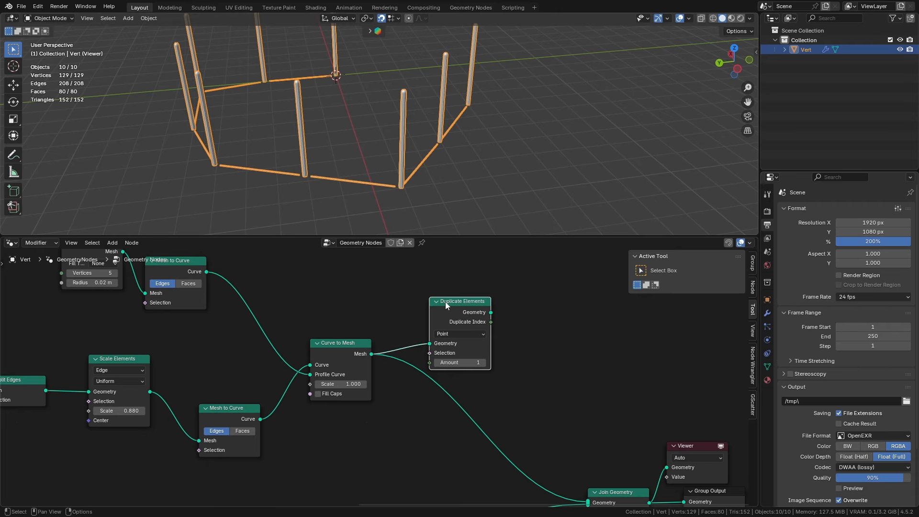
Add a Set Position node and connect the new Duplicate Elements geometry output to it
{"action": "key", "text": "shift+a"}
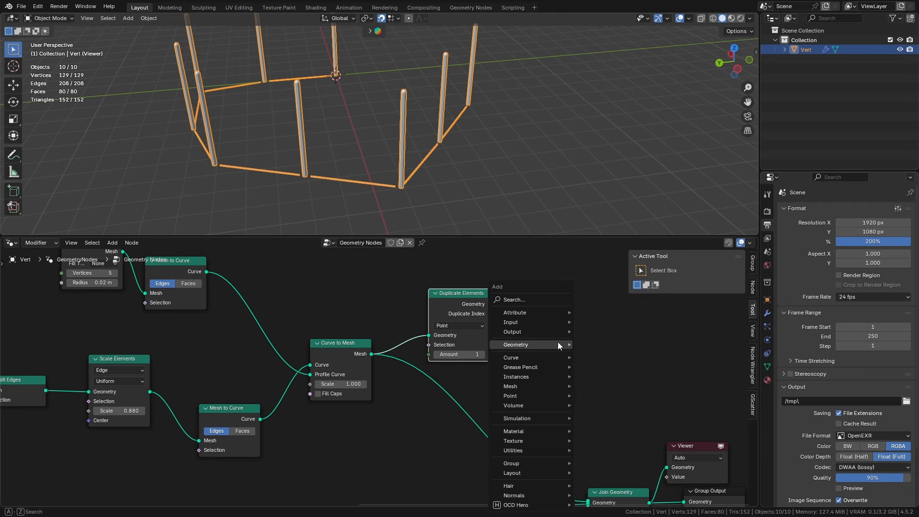
{"action": "left_click", "coordinate": [541, 298]}
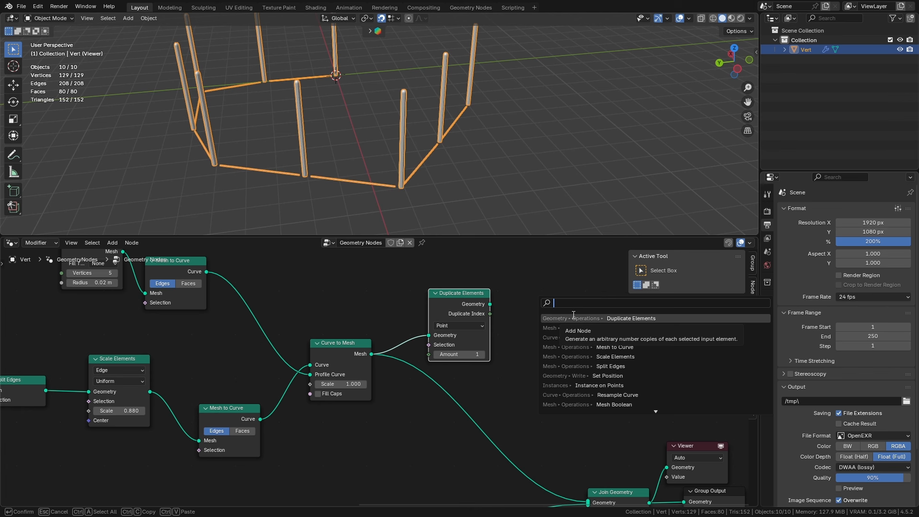
{"action": "type", "text": "set pos"}
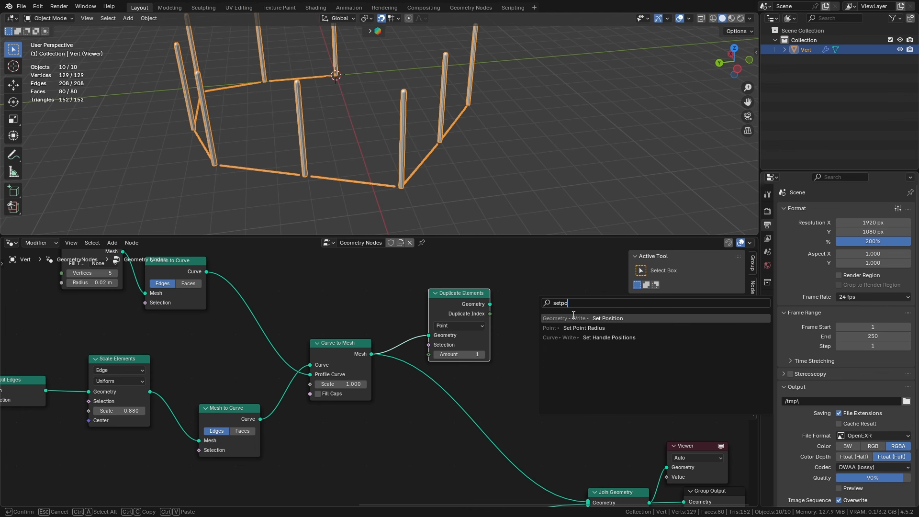
{"action": "key", "text": "Return"}
{"action": "left_click", "coordinate": [504, 307]}
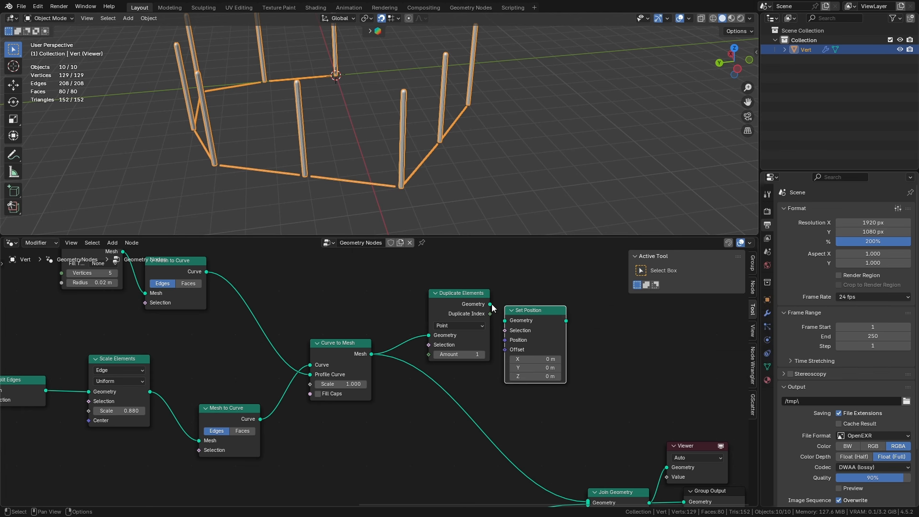
{"action": "left_click_drag", "start_coordinate": [490, 304], "coordinate": [505, 320]}
Link Set Position into Join Geometry, duplicating the rails by Face and offsetting the copy 3 m in Z
{"action": "left_click_drag", "start_coordinate": [566, 320], "coordinate": [589, 457]}
{"action": "left_click_drag", "start_coordinate": [588, 457], "coordinate": [588, 457]}
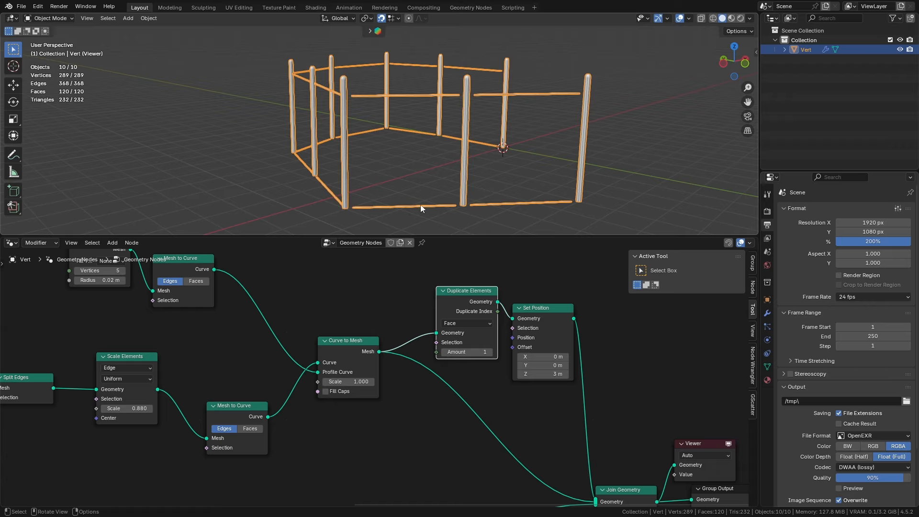
{"action": "left_click_drag", "start_coordinate": [479, 293], "coordinate": [476, 291]}
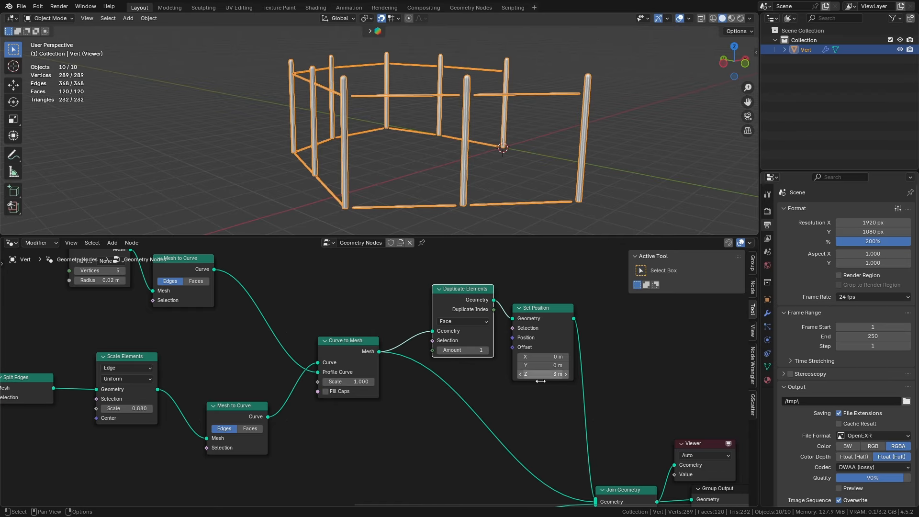
{"action": "middle_click_drag", "start_coordinate": [513, 183], "coordinate": [555, 101]}
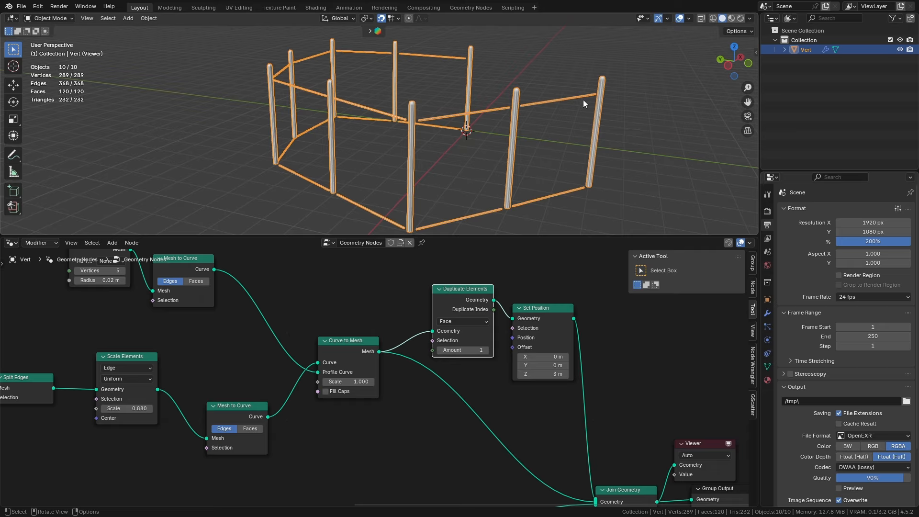
{"action": "middle_click_drag", "start_coordinate": [541, 114], "coordinate": [518, 116]}
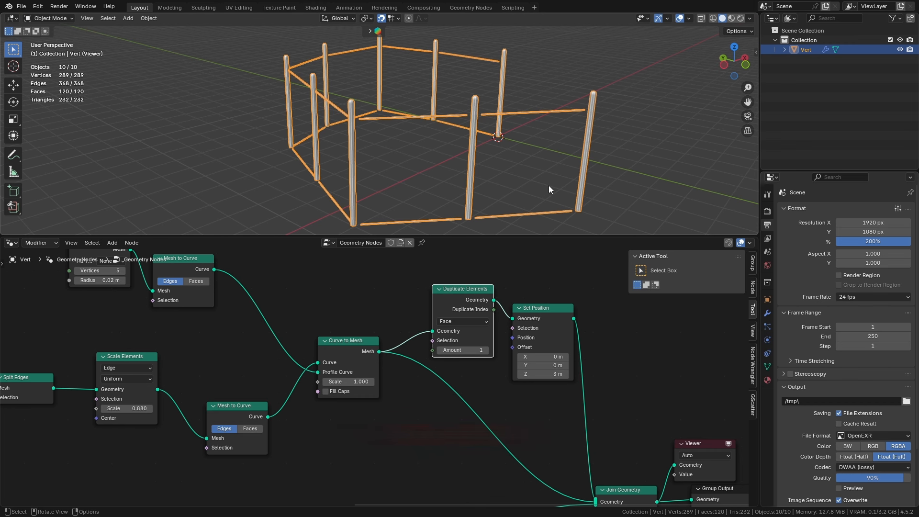
Branch a second Duplicate Elements node off the Scale Elements geometry output and set its domain to Edge
{"action": "scroll", "coordinate": [456, 363], "scroll_direction": "down", "scroll_amount": 4}
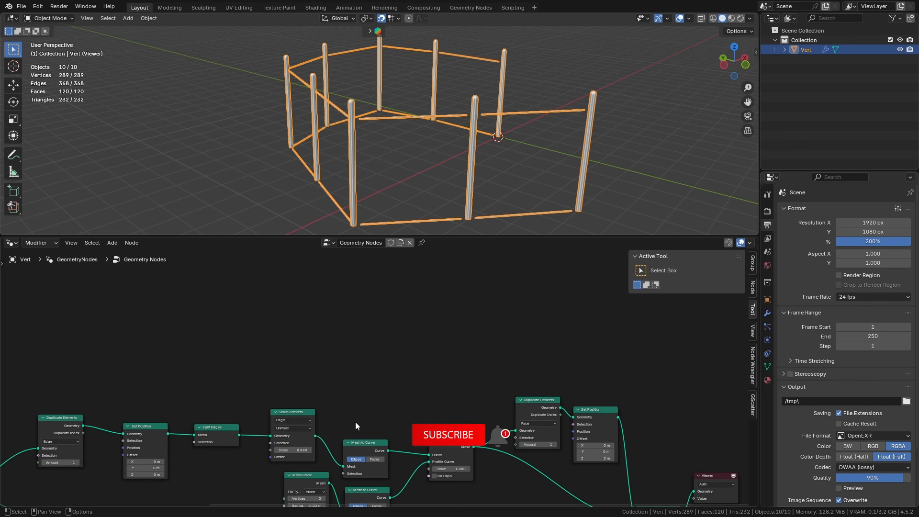
{"action": "left_click_drag", "start_coordinate": [318, 437], "coordinate": [369, 368]}
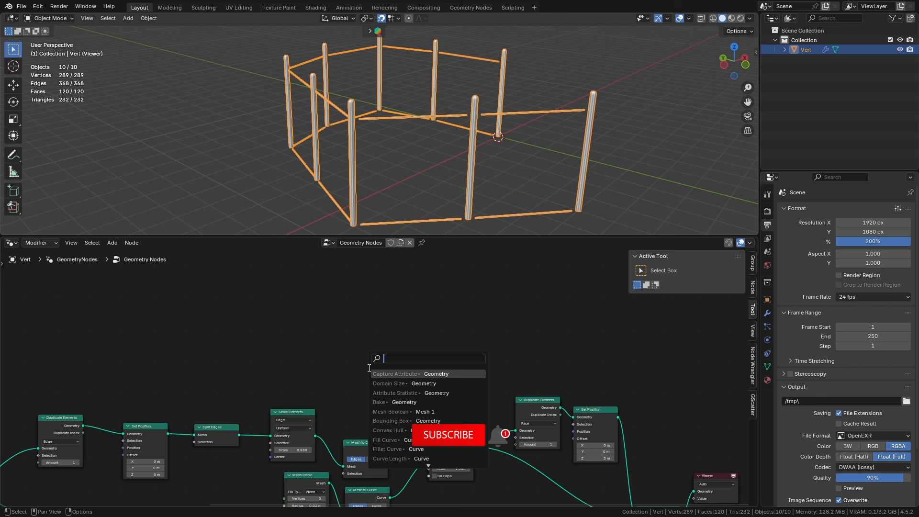
{"action": "type", "text": "dupl"}
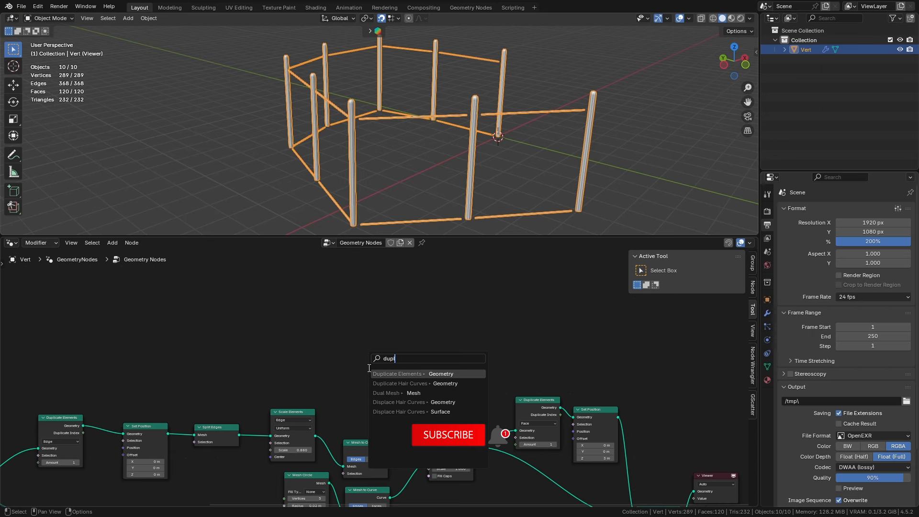
{"action": "type", "text": "ica"}
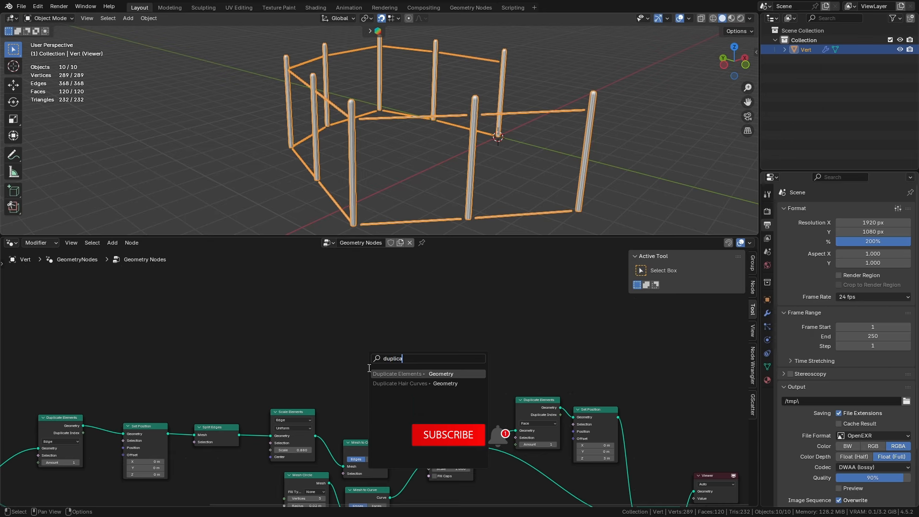
{"action": "key", "text": "Return"}
{"action": "left_click", "coordinate": [365, 348]}
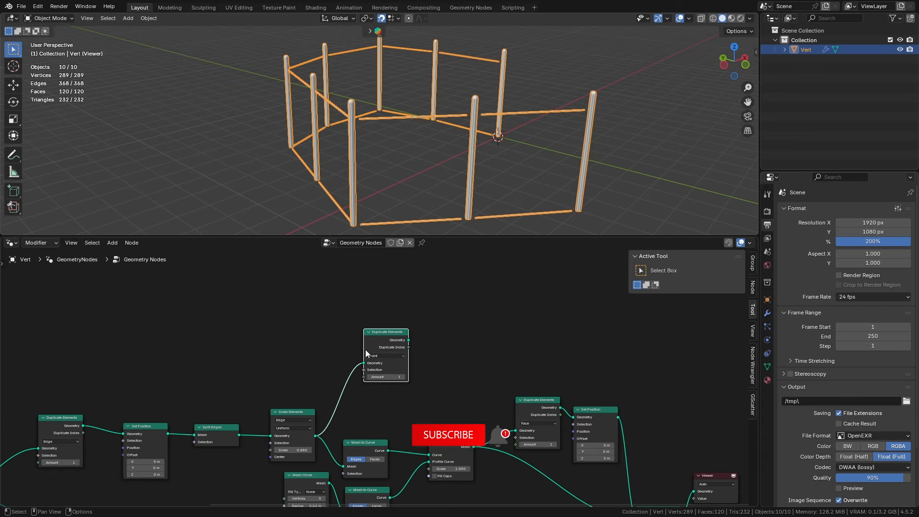
{"action": "left_click", "coordinate": [387, 356]}
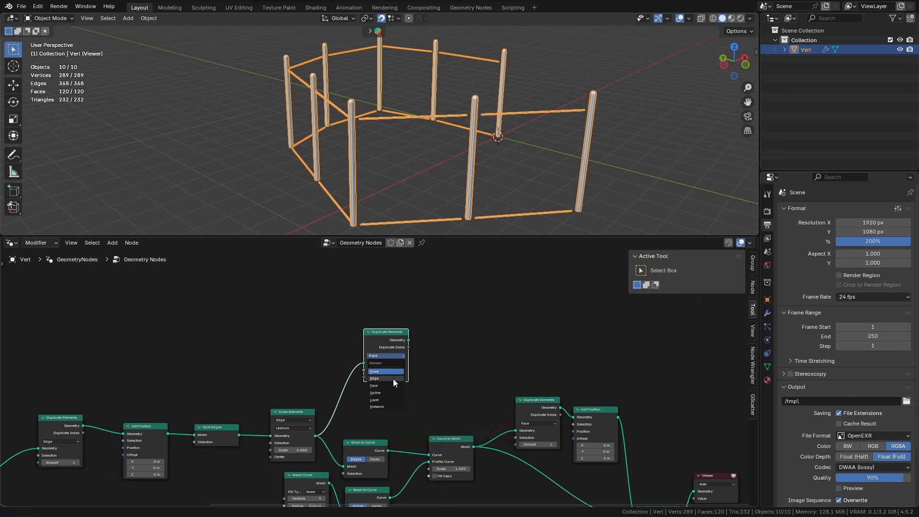
{"action": "left_click", "coordinate": [394, 379]}
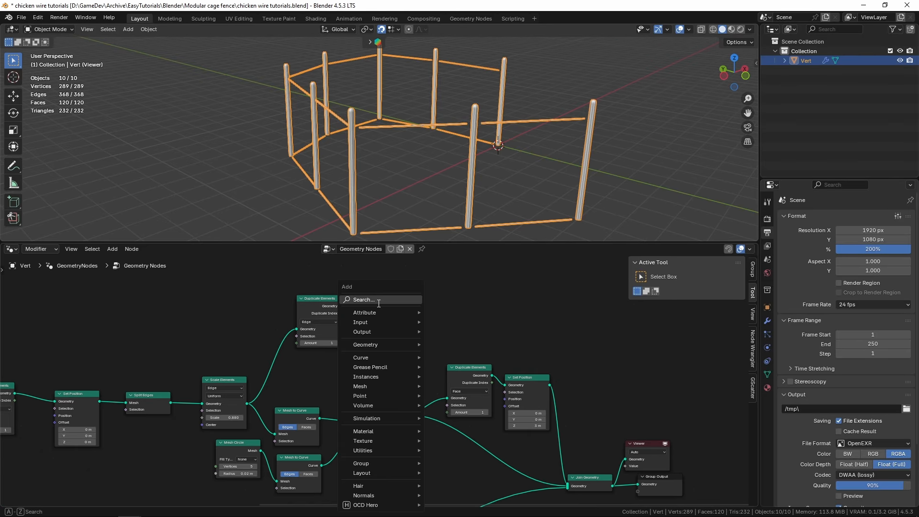
Add a Set Position node after the Edge-domain Duplicate Elements, link them, and move the pair clear above the rail nodes
{"action": "type", "text": "set"}
{"action": "left_click", "coordinate": [432, 333]}
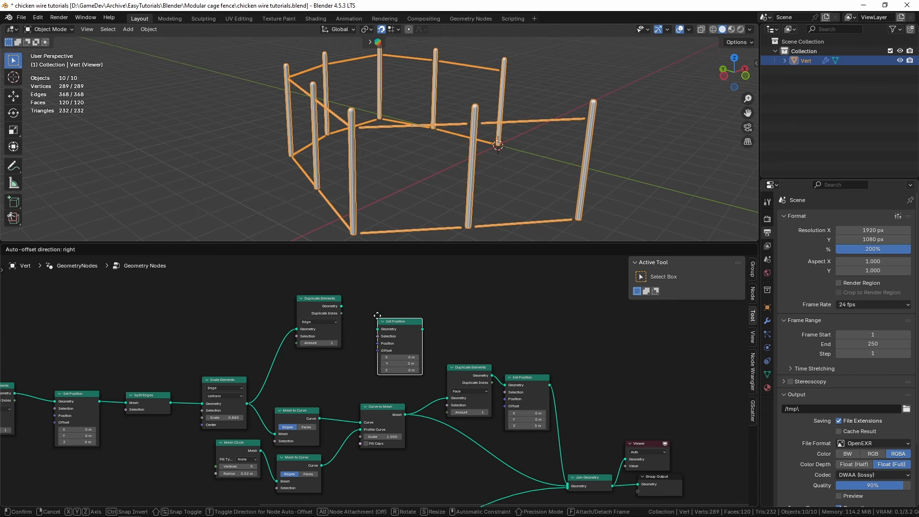
{"action": "left_click", "coordinate": [392, 326]}
{"action": "left_click_drag", "start_coordinate": [341, 306], "coordinate": [378, 312]}
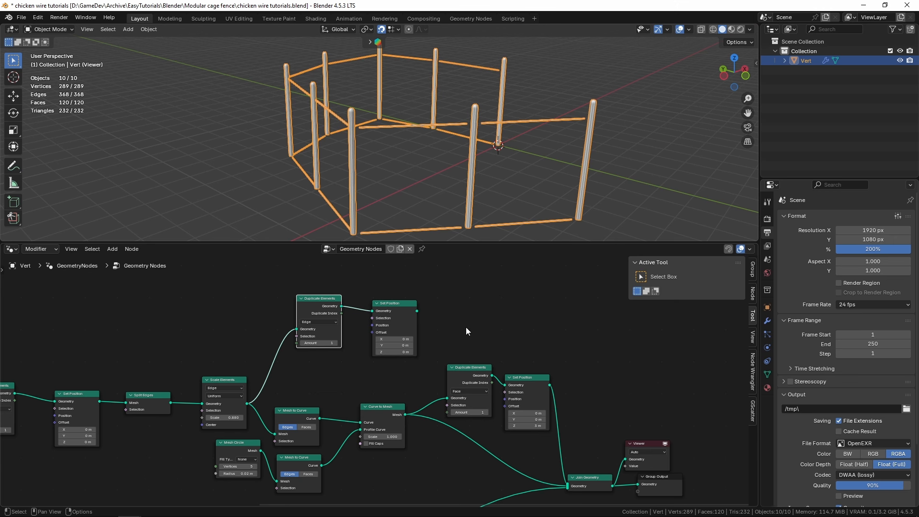
{"action": "middle_click_drag", "start_coordinate": [466, 327], "coordinate": [457, 363]}
{"action": "left_click", "coordinate": [410, 388]}
{"action": "left_click_drag", "start_coordinate": [412, 388], "coordinate": [400, 325]}
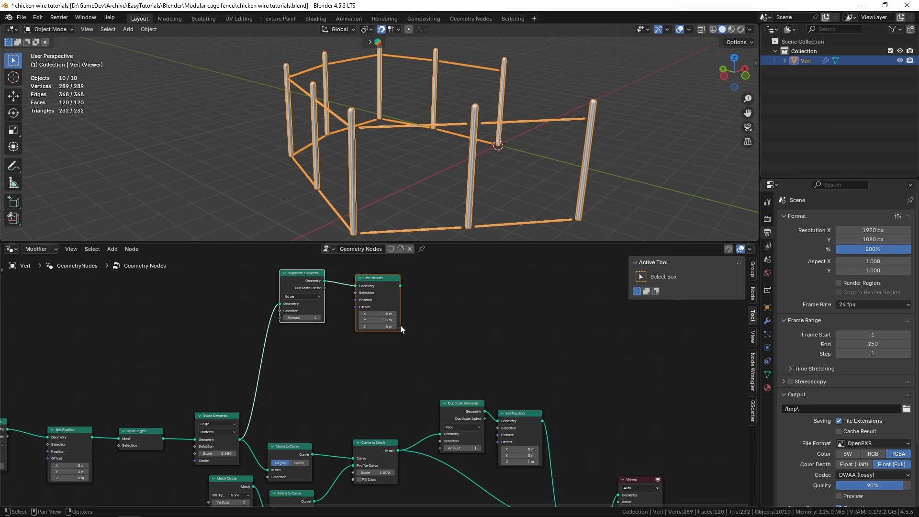
Add an Instance on Points node and connect the upper Set Position's geometry to its Points input
{"action": "key", "text": "shift+a"}
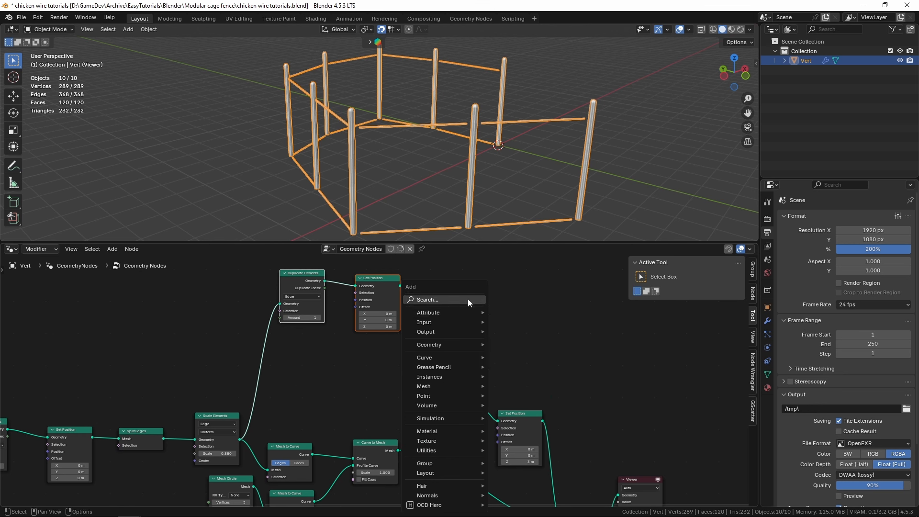
{"action": "left_click", "coordinate": [468, 299]}
{"action": "key", "text": "Down"}
{"action": "key", "text": "Down"}
{"action": "key", "text": "Down"}
{"action": "key", "text": "Down"}
{"action": "key", "text": "Down"}
{"action": "key", "text": "Down"}
{"action": "key", "text": "Down"}
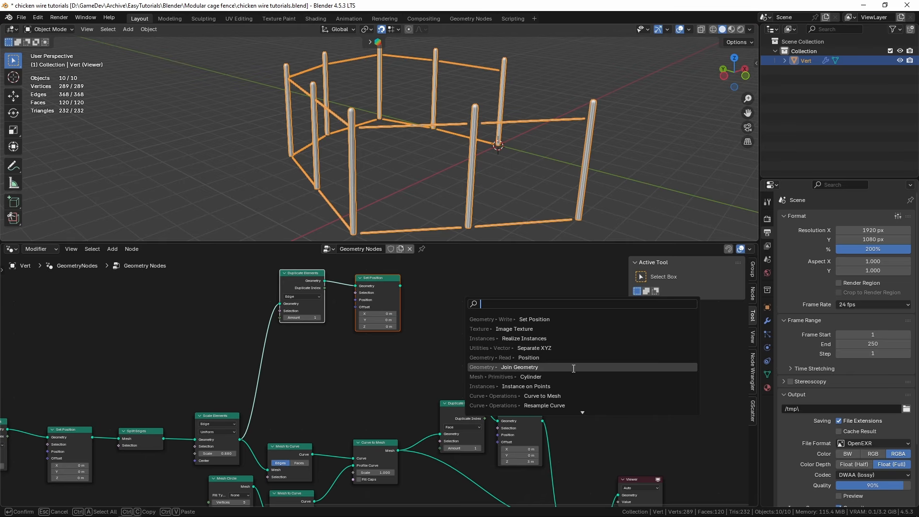
{"action": "key", "text": "Return"}
{"action": "left_click", "coordinate": [432, 284]}
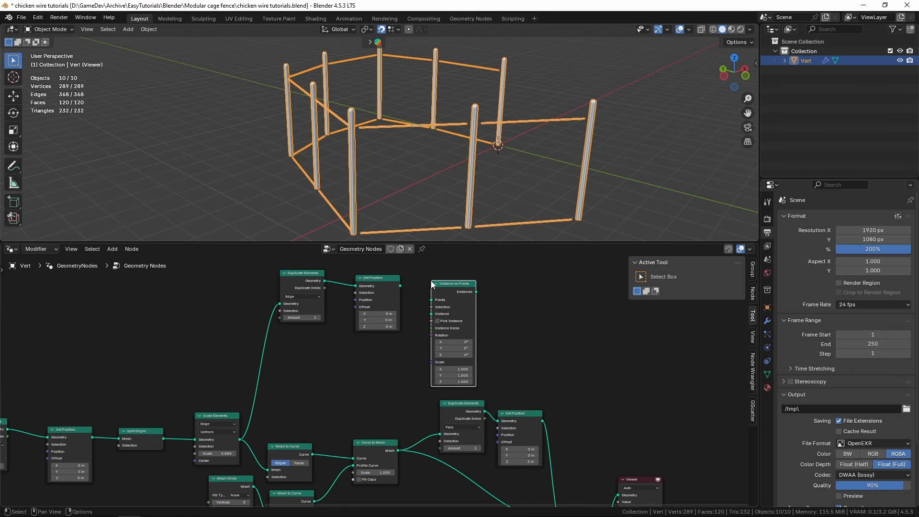
{"action": "left_click_drag", "start_coordinate": [400, 285], "coordinate": [440, 306]}
{"action": "middle_click_drag", "start_coordinate": [366, 360], "coordinate": [382, 343]}
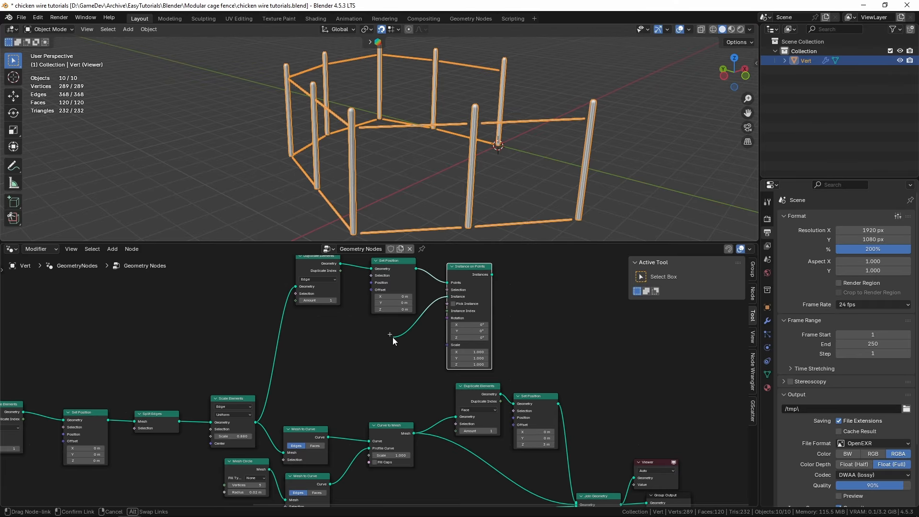
{"action": "middle_click_drag", "start_coordinate": [380, 357], "coordinate": [709, 342]}
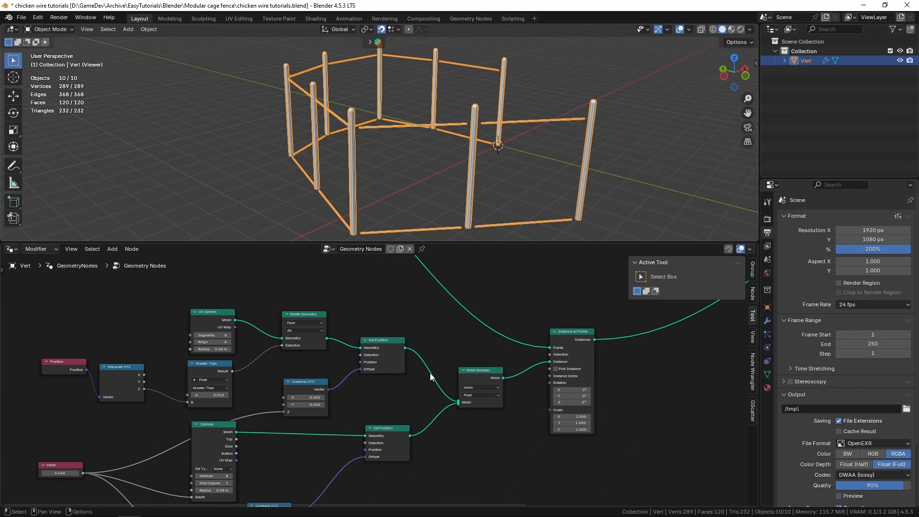
Place a copy of the post Cylinder node below the upper Set Position, link its Mesh to Instance on Points' Instance input, and preview the result
{"action": "left_click_drag", "start_coordinate": [228, 421], "coordinate": [468, 323]}
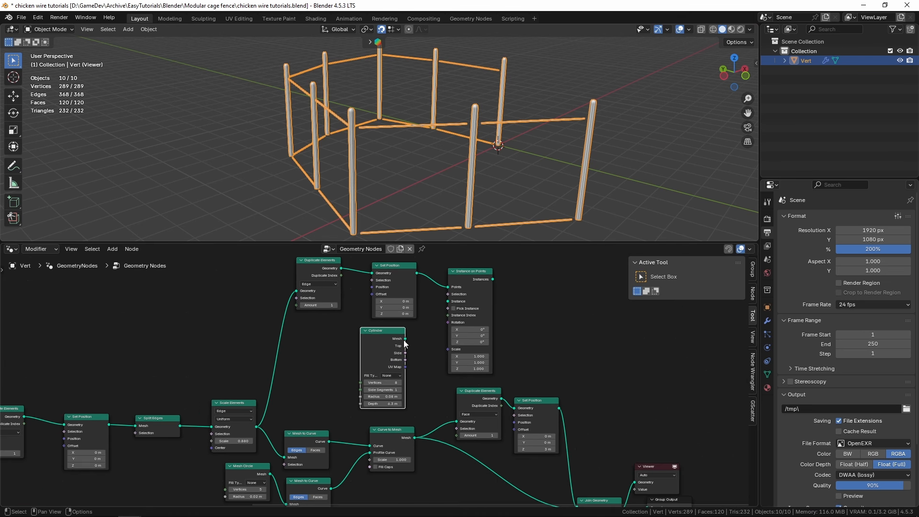
{"action": "left_click_drag", "start_coordinate": [404, 341], "coordinate": [448, 301]}
{"action": "left_click", "coordinate": [467, 284], "text": "ctrl+shift"}
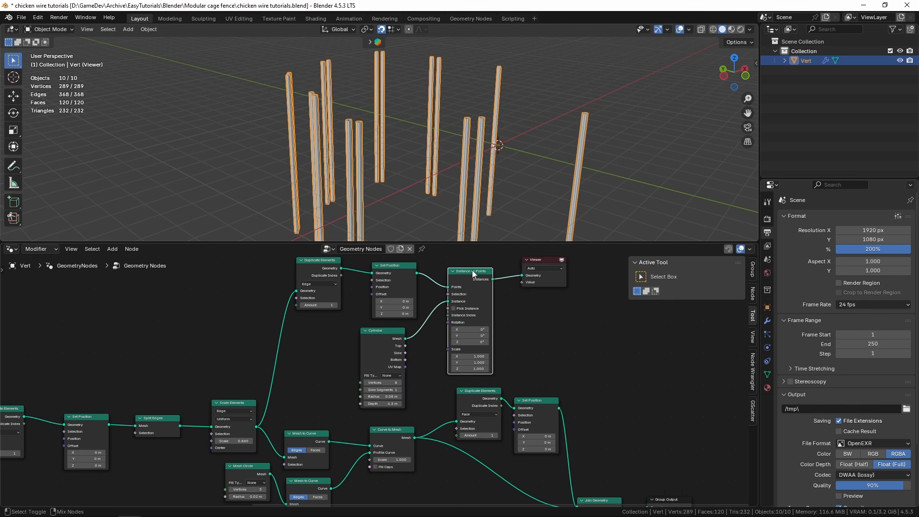
Link the upper Instance on Points output into Join Geometry and preview the joined geometry
{"action": "middle_click_drag", "start_coordinate": [551, 328], "coordinate": [304, 354]}
{"action": "left_click_drag", "start_coordinate": [246, 305], "coordinate": [332, 438]}
{"action": "middle_click_drag", "start_coordinate": [350, 355], "coordinate": [486, 243]}
{"action": "left_click", "coordinate": [544, 421], "text": "ctrl+shift"}
Set the copied Cylinder node's radius to 0.03 m and its depth to 3 m
{"action": "middle_click_drag", "start_coordinate": [555, 327], "coordinate": [562, 357]}
{"action": "middle_click_drag", "start_coordinate": [523, 153], "coordinate": [510, 88]}
{"action": "scroll", "coordinate": [381, 409], "scroll_direction": "up", "scroll_amount": 2}
{"action": "left_click", "coordinate": [381, 407]}
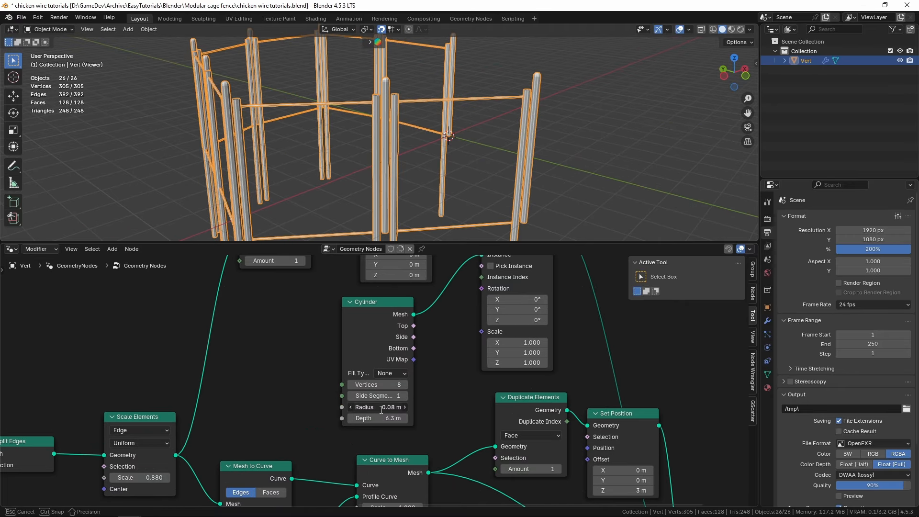
{"action": "key", "text": "BackSpace"}
{"action": "key", "text": "Tab"}
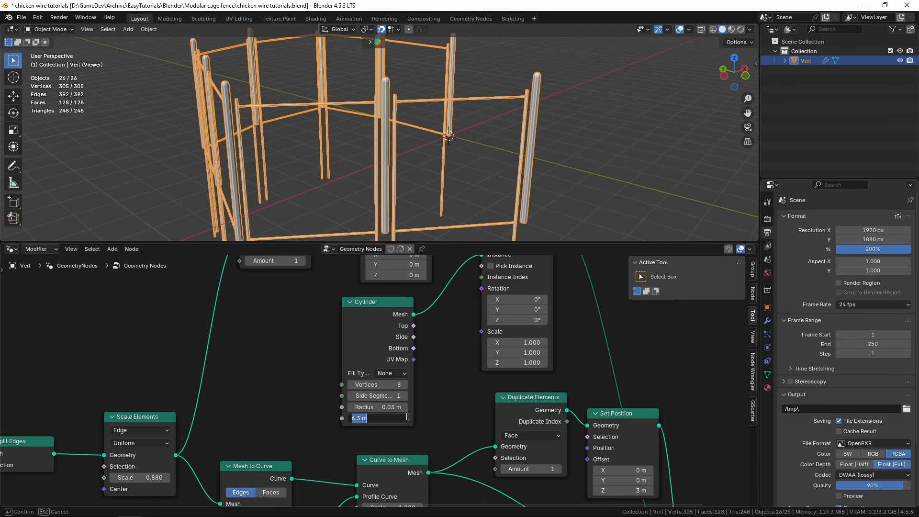
{"action": "key", "text": "Return"}
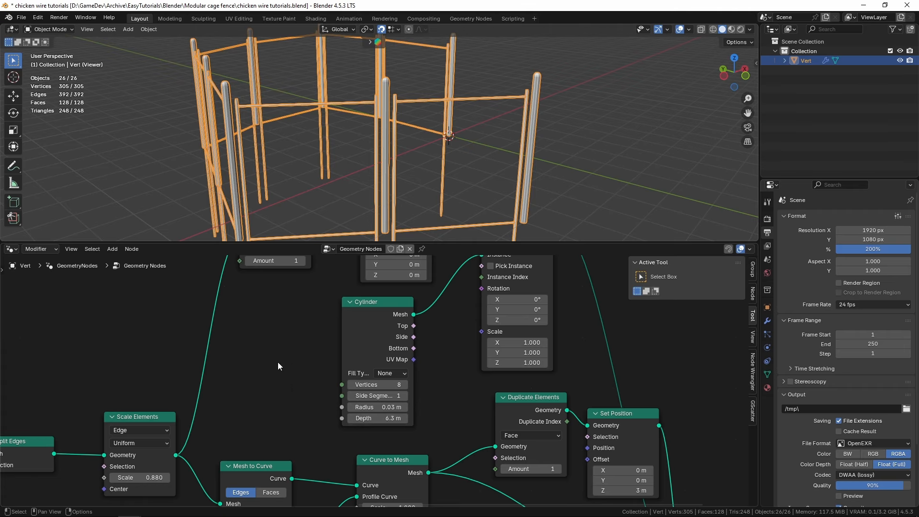
{"action": "left_click_drag", "start_coordinate": [388, 419], "coordinate": [415, 425]}
{"action": "left_click", "coordinate": [396, 419]}
{"action": "type", "text": "3"}
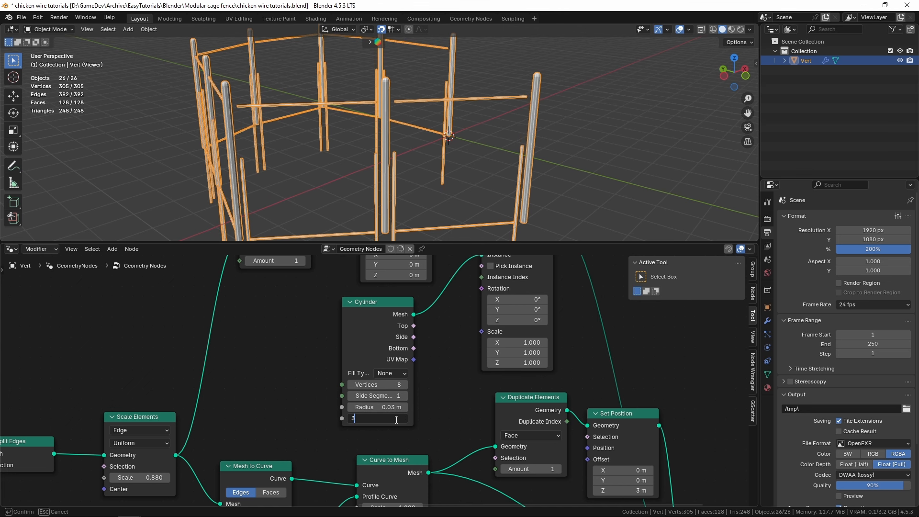
{"action": "key", "text": "Return"}
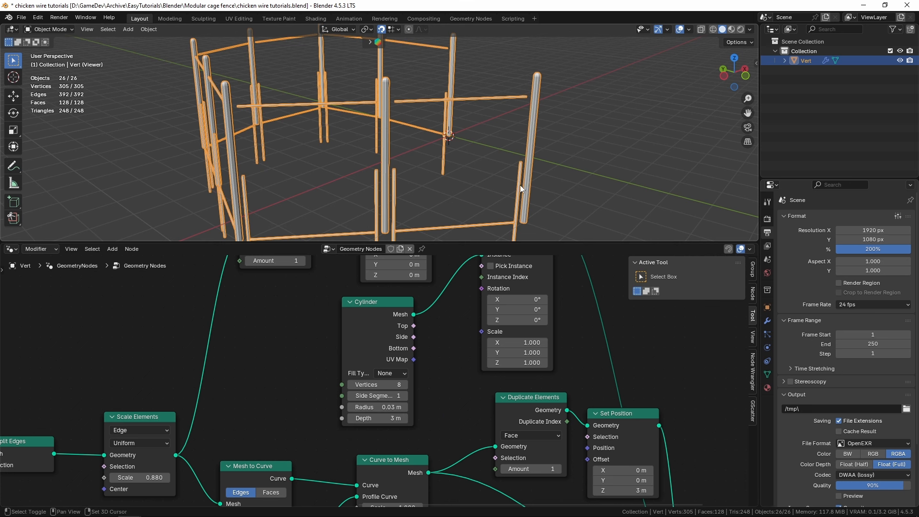
Raise the thin upright bars by setting the upper Set Position's Z offset to 1.51 m
{"action": "mouse_move", "coordinate": [520, 185]}
{"action": "middle_mouse_down"}
{"action": "mouse_move", "coordinate": [513, 45]}
{"action": "mouse_move", "coordinate": [514, 179]}
{"action": "middle_mouse_up"}
{"action": "middle_click_drag", "start_coordinate": [451, 321], "coordinate": [422, 457]}
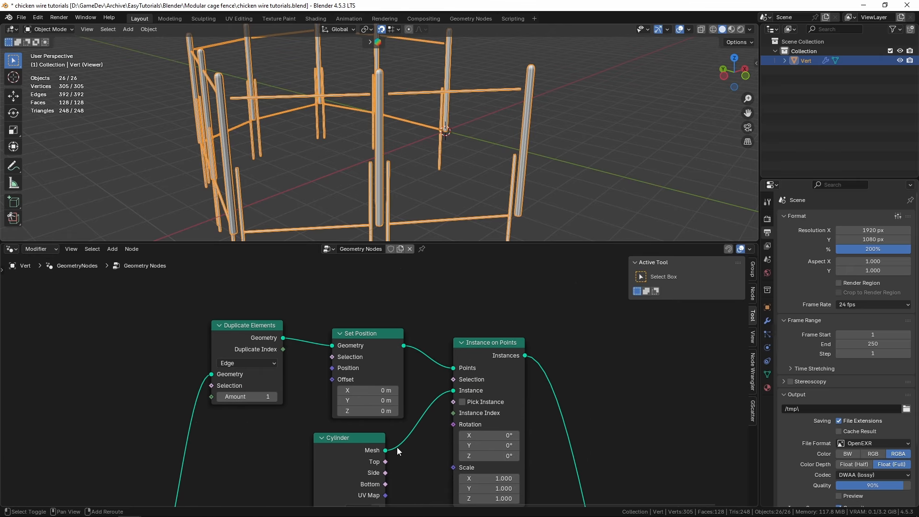
{"action": "left_click_drag", "start_coordinate": [368, 410], "coordinate": [409, 410]}
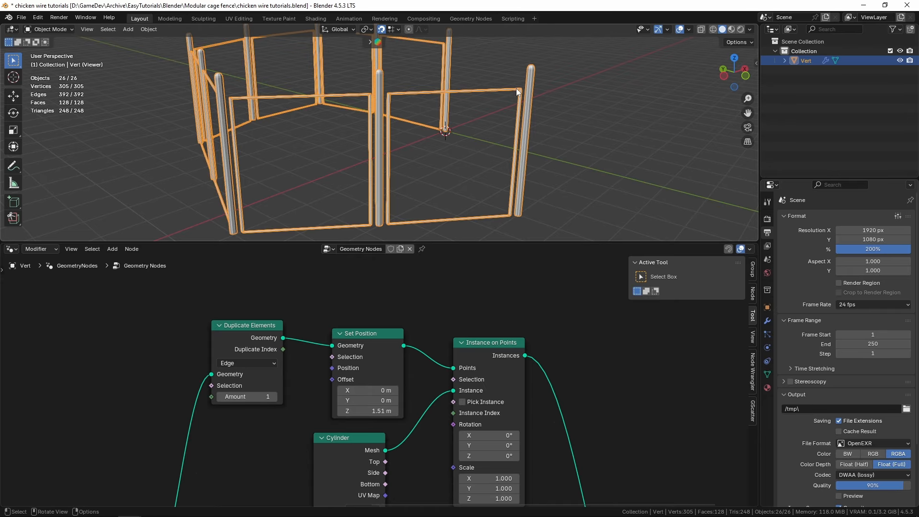
Check the lower corner joint of a frame and lengthen the copied Cylinder's depth to 3.06 m
{"action": "scroll", "coordinate": [516, 88], "scroll_direction": "up", "scroll_amount": 3}
{"action": "middle_click_drag", "start_coordinate": [524, 96], "coordinate": [495, 99]}
{"action": "scroll", "coordinate": [492, 113], "scroll_direction": "up", "scroll_amount": 4}
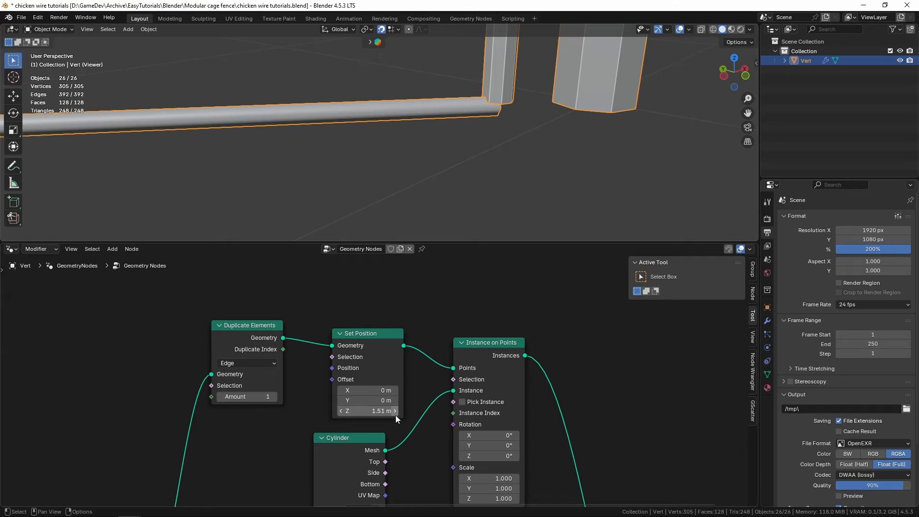
{"action": "mouse_move", "coordinate": [504, 113]}
{"action": "middle_mouse_down"}
{"action": "mouse_move", "coordinate": [515, 130]}
{"action": "mouse_move", "coordinate": [498, 115]}
{"action": "middle_mouse_up"}
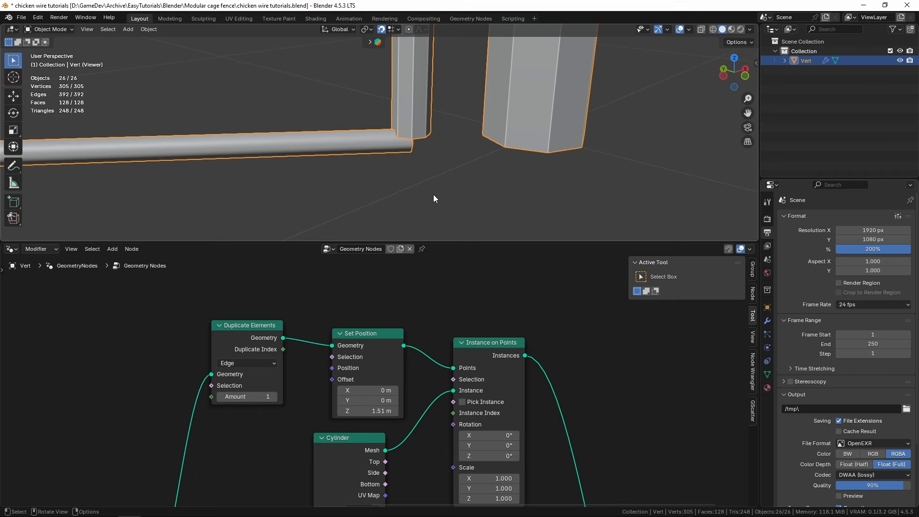
{"action": "middle_click_drag", "start_coordinate": [430, 373], "coordinate": [454, 305]}
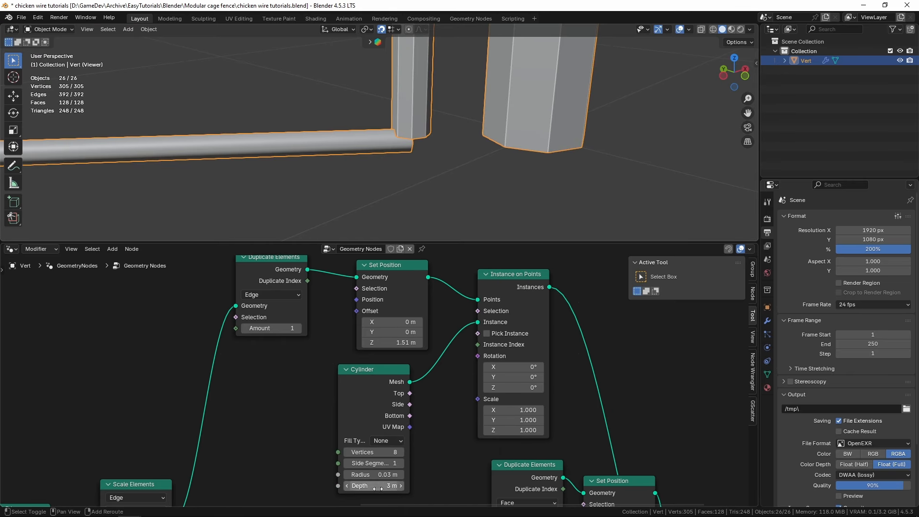
{"action": "left_click_drag", "start_coordinate": [377, 488], "coordinate": [383, 488]}
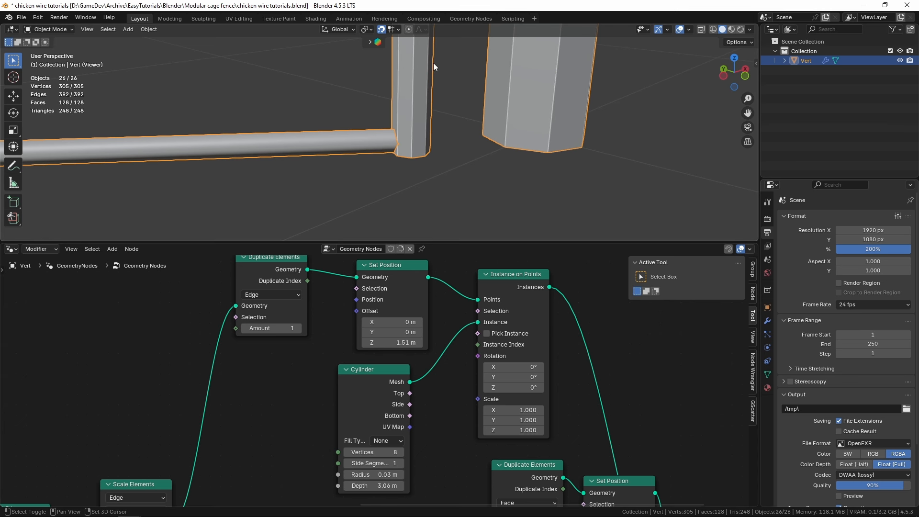
Fit the uprights to the upper rail by setting the upper Set Position's Z offset to 1.5 m and the Cylinder depth to 3.04 m
{"action": "middle_click_drag", "start_coordinate": [433, 63], "coordinate": [403, 187], "text": "shift"}
{"action": "scroll", "coordinate": [403, 188], "scroll_direction": "down", "scroll_amount": 3}
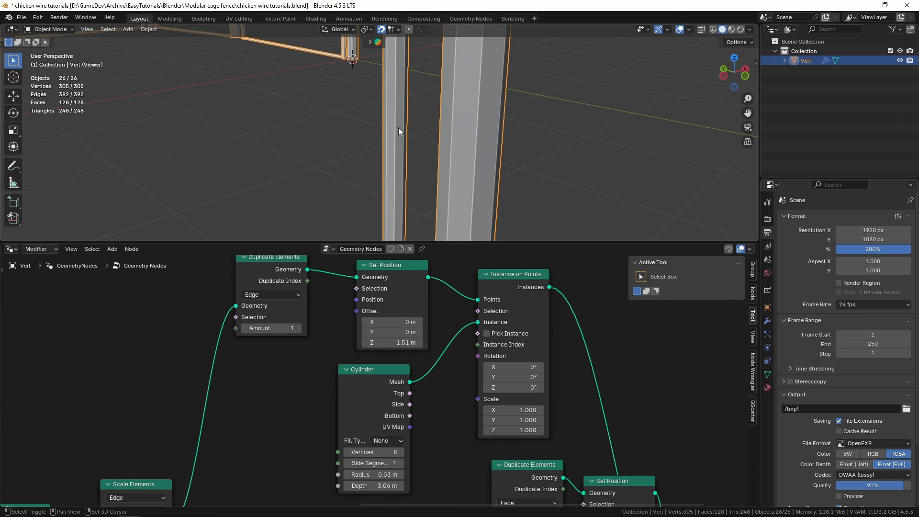
{"action": "middle_click_drag", "start_coordinate": [398, 127], "coordinate": [415, 188], "text": "shift"}
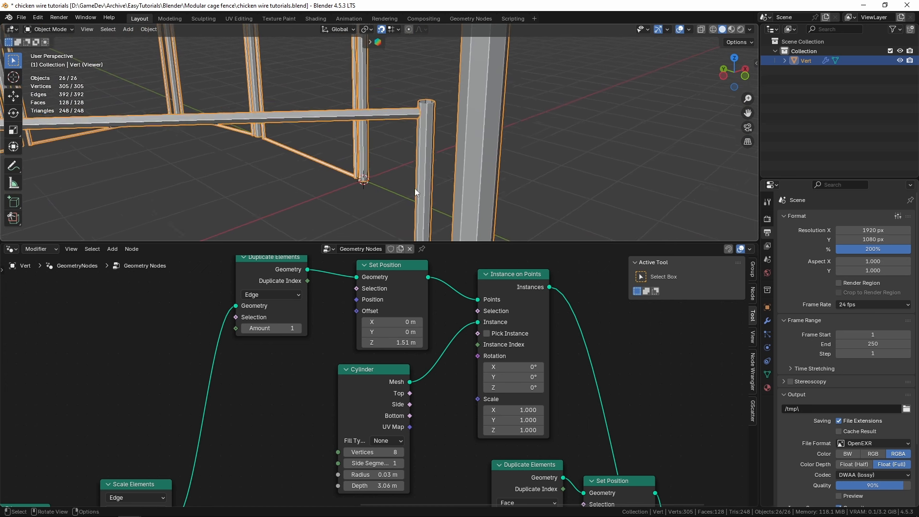
{"action": "middle_click_drag", "start_coordinate": [429, 117], "coordinate": [421, 69], "text": "shift"}
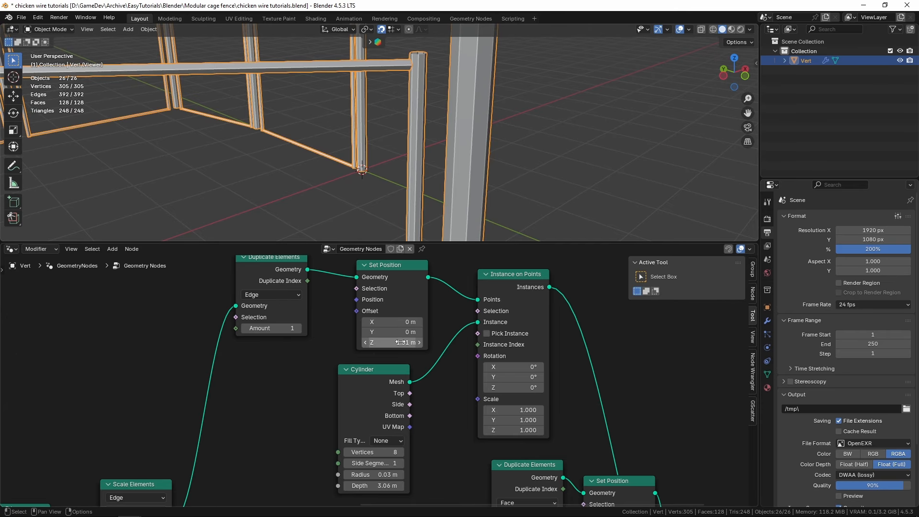
{"action": "left_click_drag", "start_coordinate": [400, 342], "coordinate": [398, 342]}
{"action": "left_click_drag", "start_coordinate": [378, 485], "coordinate": [375, 486]}
Examine the rectangular frames between the posts and the node branches leading into Join Geometry
{"action": "middle_click_drag", "start_coordinate": [443, 191], "coordinate": [404, 133], "text": "shift"}
{"action": "scroll", "coordinate": [475, 162], "scroll_direction": "down", "scroll_amount": 3}
{"action": "scroll", "coordinate": [466, 143], "scroll_direction": "down", "scroll_amount": 3}
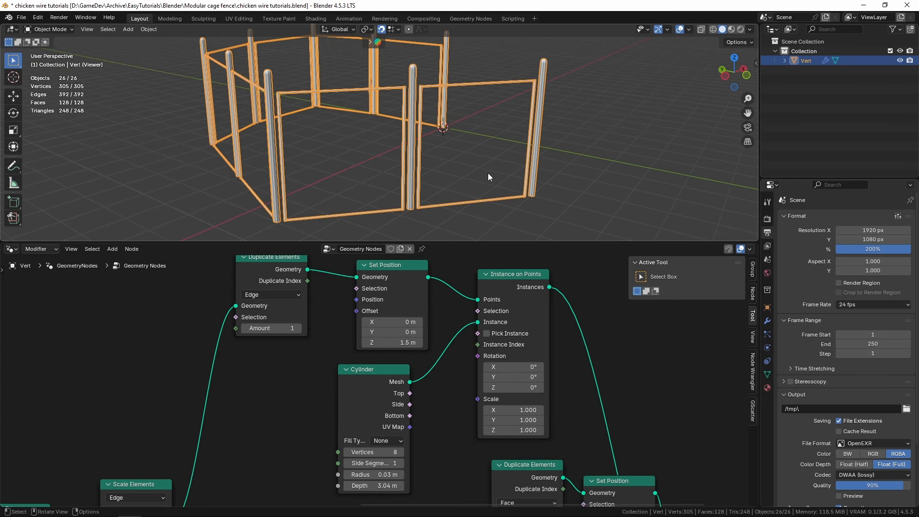
{"action": "middle_click_drag", "start_coordinate": [487, 173], "coordinate": [444, 181]}
{"action": "scroll", "coordinate": [593, 362], "scroll_direction": "down", "scroll_amount": 5}
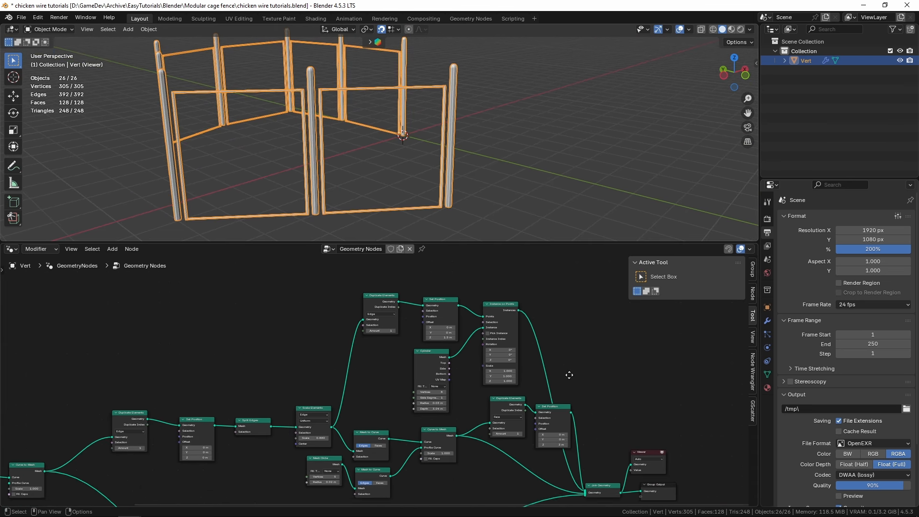
{"action": "scroll", "coordinate": [491, 336], "scroll_direction": "up", "scroll_amount": 2}
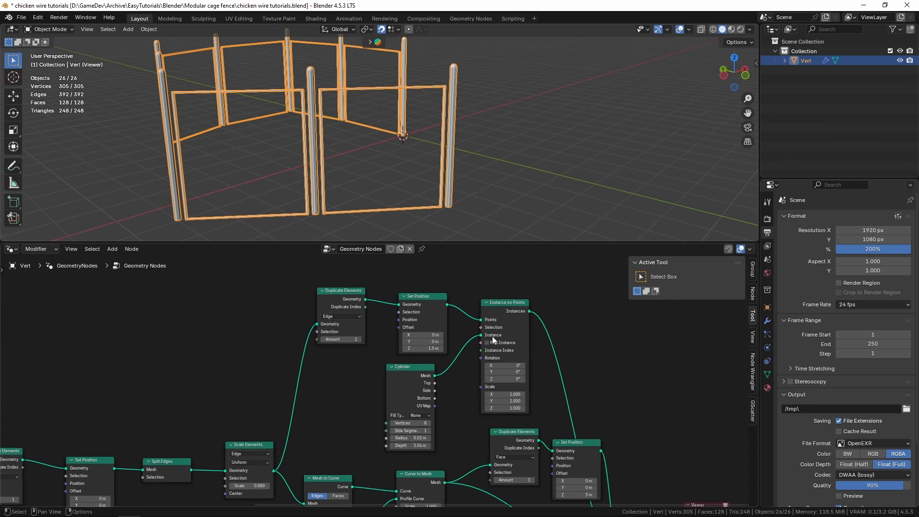
{"action": "scroll", "coordinate": [576, 376], "scroll_direction": "down", "scroll_amount": 1}
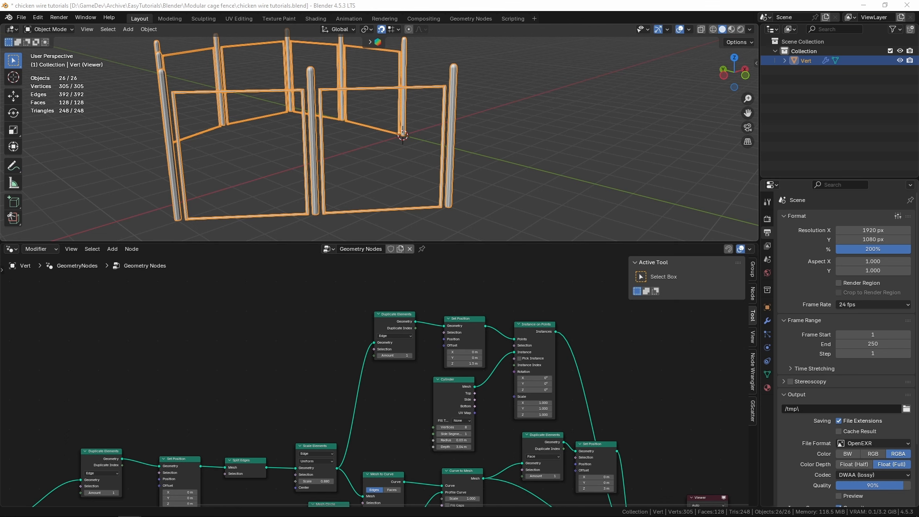
{"action": "middle_click_drag", "start_coordinate": [367, 431], "coordinate": [396, 293]}
{"action": "scroll", "coordinate": [392, 330], "scroll_direction": "up", "scroll_amount": 5}
{"action": "middle_click_drag", "start_coordinate": [381, 367], "coordinate": [330, 335]}
{"action": "scroll", "coordinate": [301, 308], "scroll_direction": "down", "scroll_amount": 5}
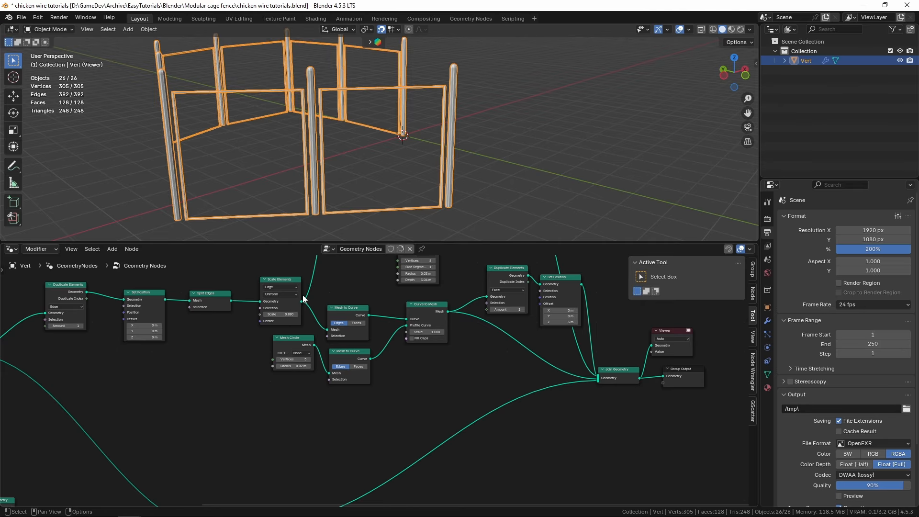
Shift the Scale Elements node slightly and preview its scaled edges in the viewport, returning to the full fence
{"action": "left_click", "coordinate": [273, 283]}
{"action": "scroll", "coordinate": [273, 283], "scroll_direction": "up", "scroll_amount": 2}
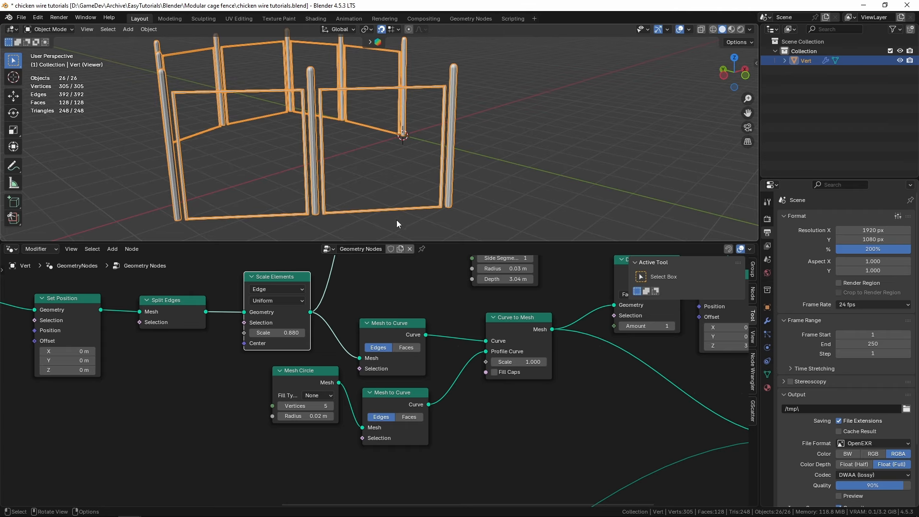
{"action": "scroll", "coordinate": [338, 318], "scroll_direction": "down", "scroll_amount": 2}
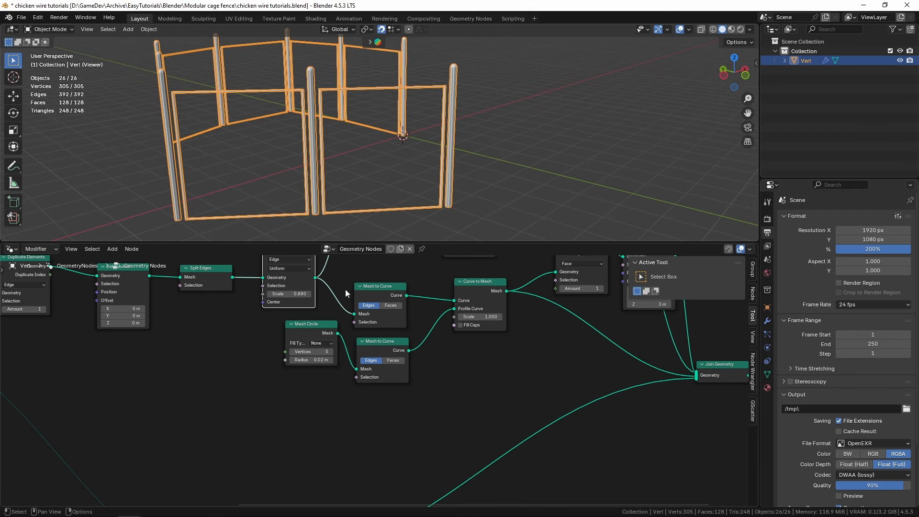
{"action": "scroll", "coordinate": [328, 330], "scroll_direction": "down", "scroll_amount": 1}
{"action": "left_click_drag", "start_coordinate": [280, 279], "coordinate": [267, 272]}
{"action": "left_click", "coordinate": [274, 274], "text": "ctrl+shift"}
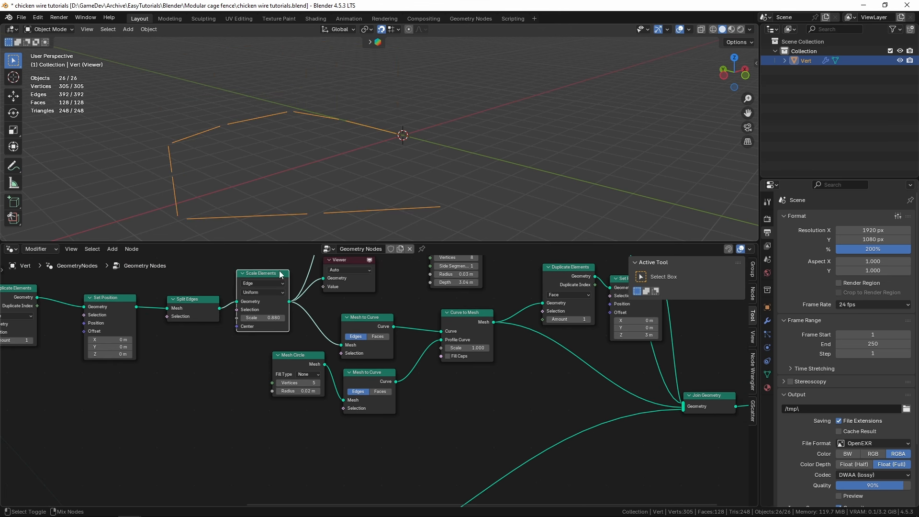
{"action": "left_click", "coordinate": [286, 275], "text": "ctrl+shift"}
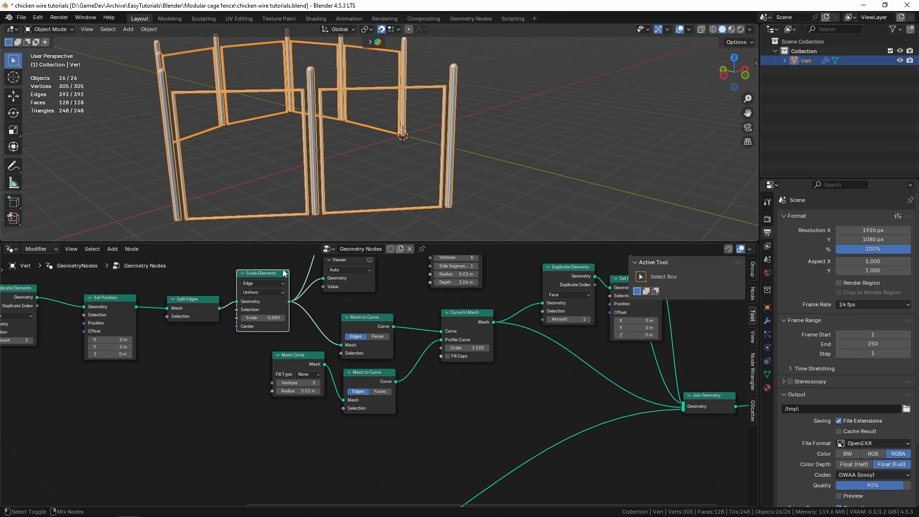
Branch an Extrude Mesh node off the Scale Elements geometry output and place it below the Mesh to Curve nodes
{"action": "left_click_drag", "start_coordinate": [290, 301], "coordinate": [352, 445]}
{"action": "type", "text": "extr"}
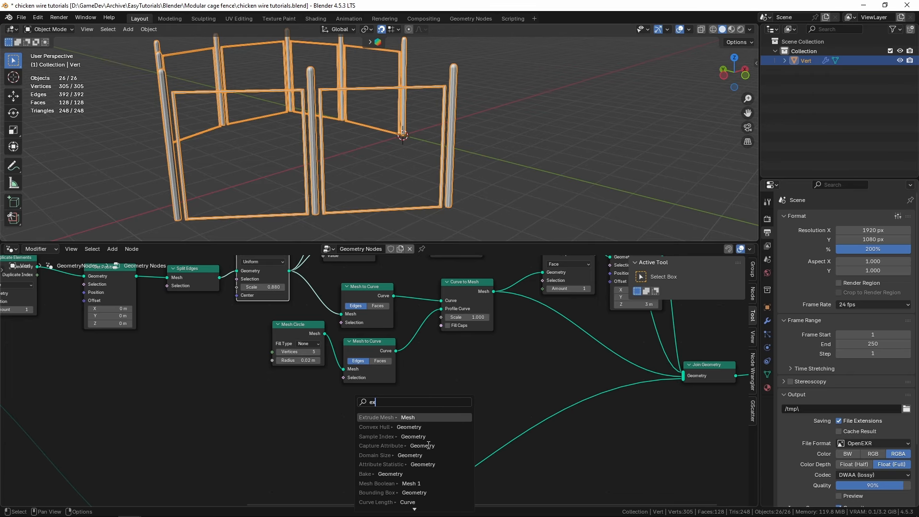
{"action": "left_click", "coordinate": [417, 415]}
{"action": "left_click", "coordinate": [412, 388]}
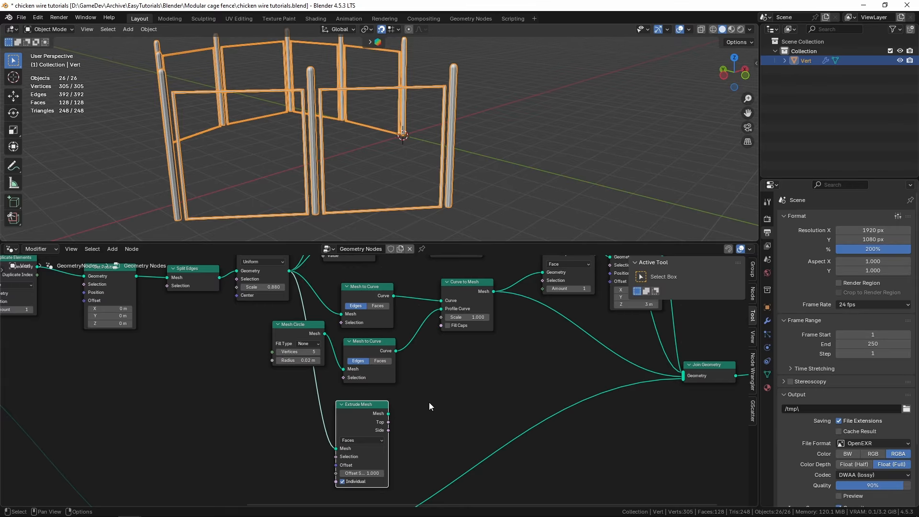
{"action": "middle_click_drag", "start_coordinate": [429, 406], "coordinate": [401, 371]}
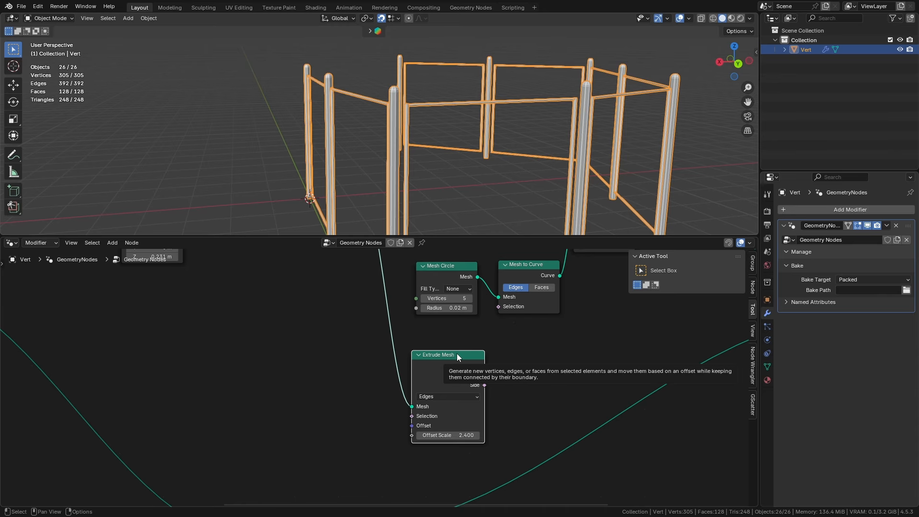
Feed a new Combine XYZ node into Extrude Mesh's Offset, set its Z to 0.970, and preview the extruded panels
{"action": "left_click_drag", "start_coordinate": [452, 354], "coordinate": [455, 351]}
{"action": "left_click_drag", "start_coordinate": [415, 430], "coordinate": [372, 425]}
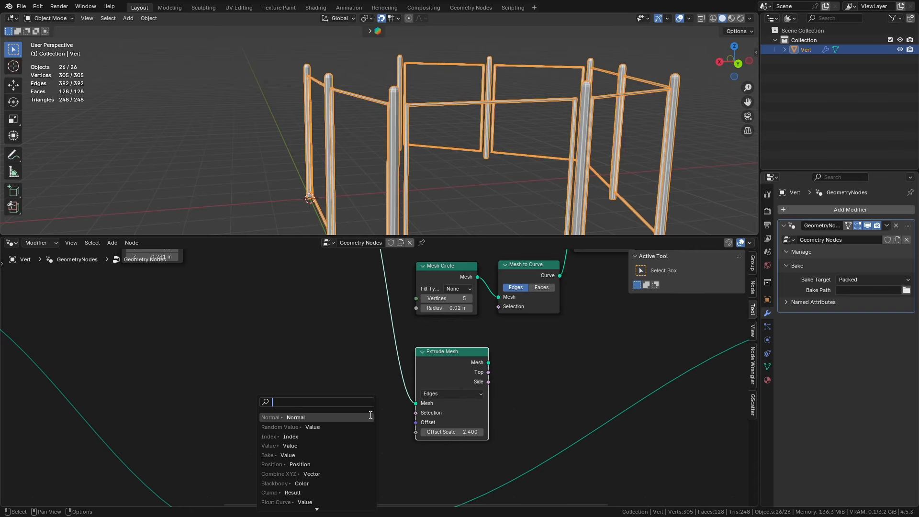
{"action": "type", "text": "cobine"}
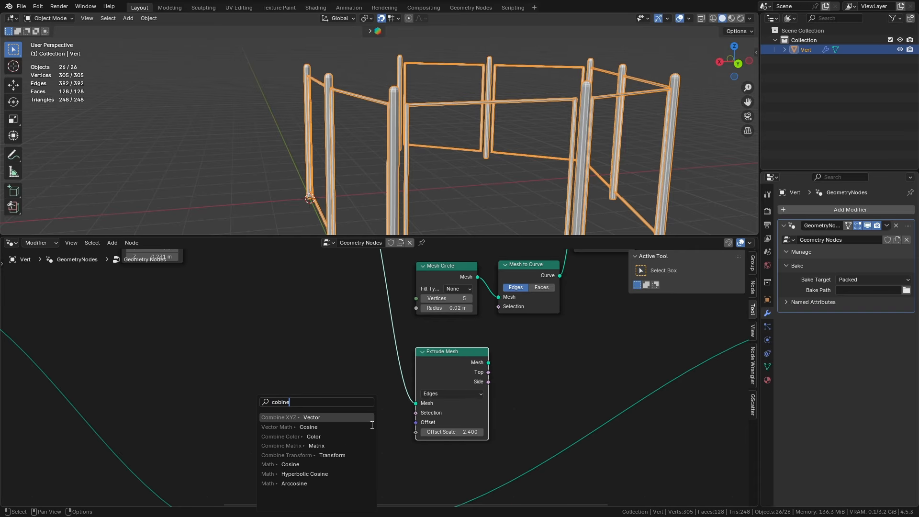
{"action": "key", "text": "Return"}
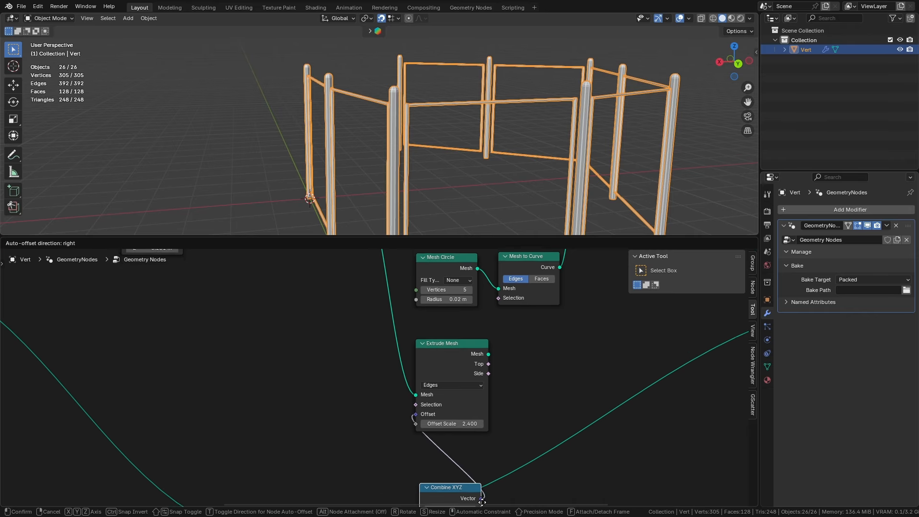
{"action": "left_click", "coordinate": [427, 404]}
{"action": "left_click_drag", "start_coordinate": [321, 403], "coordinate": [360, 403]}
{"action": "left_click", "coordinate": [474, 338], "text": "ctrl+shift"}
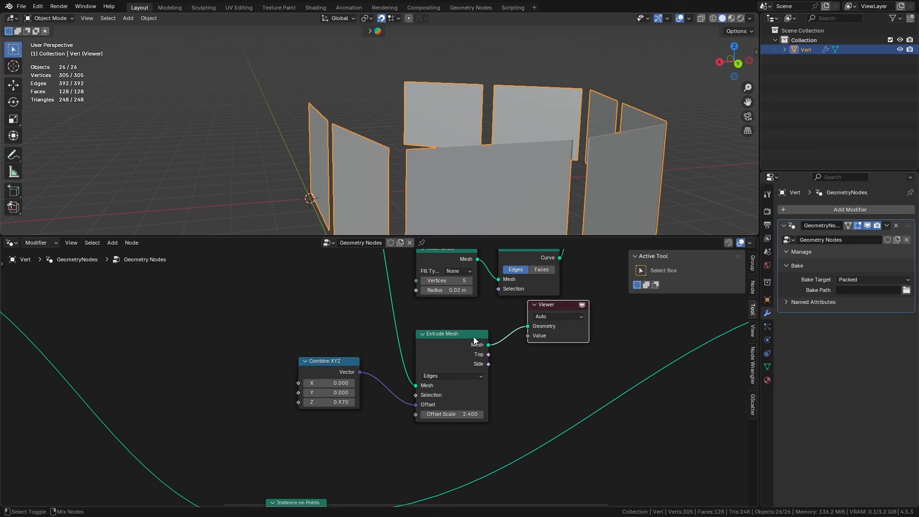
Cut the Viewer link, connect Extrude Mesh's Mesh output to Join Geometry, and delete the Viewer node
{"action": "middle_click_drag", "start_coordinate": [541, 363], "coordinate": [425, 390]}
{"action": "right_click_drag", "start_coordinate": [403, 365], "coordinate": [389, 352], "text": "ctrl"}
{"action": "left_click_drag", "start_coordinate": [373, 371], "coordinate": [668, 321]}
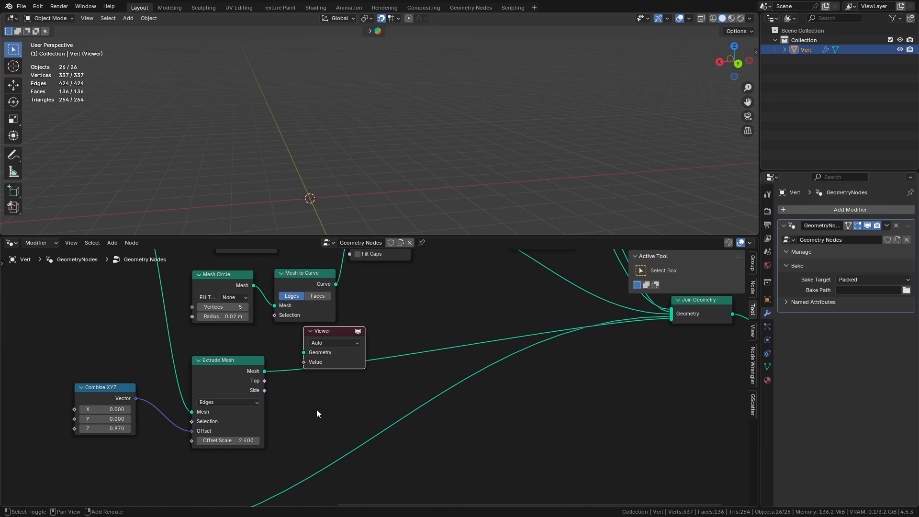
{"action": "key", "text": "x"}
Set the Combine XYZ Z value to 1.250, deselect the fence, and check the panels' upper edges against the rails
{"action": "middle_click_drag", "start_coordinate": [227, 395], "coordinate": [318, 383]}
{"action": "left_click_drag", "start_coordinate": [201, 416], "coordinate": [237, 416]}
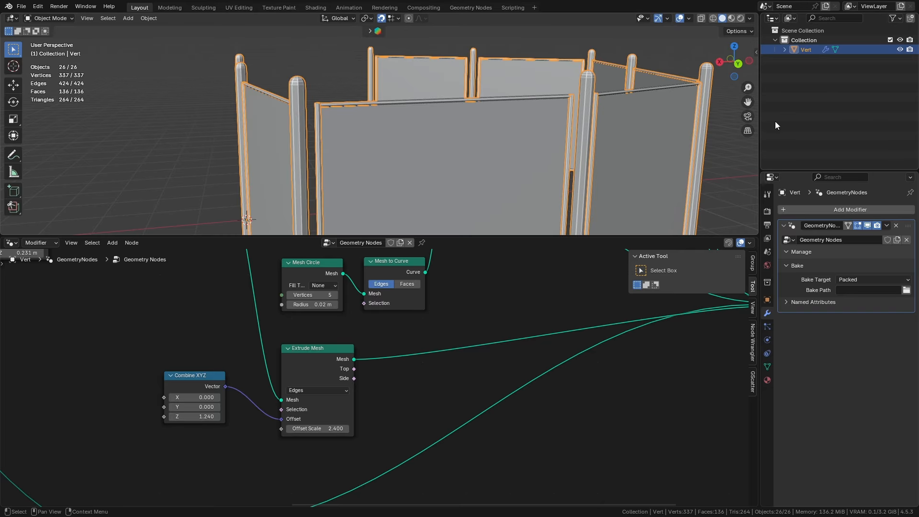
{"action": "left_click", "coordinate": [732, 113]}
{"action": "scroll", "coordinate": [558, 104], "scroll_direction": "up", "scroll_amount": 5}
{"action": "scroll", "coordinate": [613, 146], "scroll_direction": "down", "scroll_amount": 3}
{"action": "middle_click_drag", "start_coordinate": [613, 146], "coordinate": [377, 280]}
{"action": "left_click_drag", "start_coordinate": [200, 417], "coordinate": [203, 416]}
{"action": "scroll", "coordinate": [351, 180], "scroll_direction": "down", "scroll_amount": 6}
{"action": "middle_click_drag", "start_coordinate": [459, 103], "coordinate": [490, 71]}
{"action": "scroll", "coordinate": [447, 94], "scroll_direction": "up", "scroll_amount": 5}
{"action": "middle_click_drag", "start_coordinate": [448, 93], "coordinate": [323, 191]}
{"action": "scroll", "coordinate": [444, 92], "scroll_direction": "down", "scroll_amount": 4}
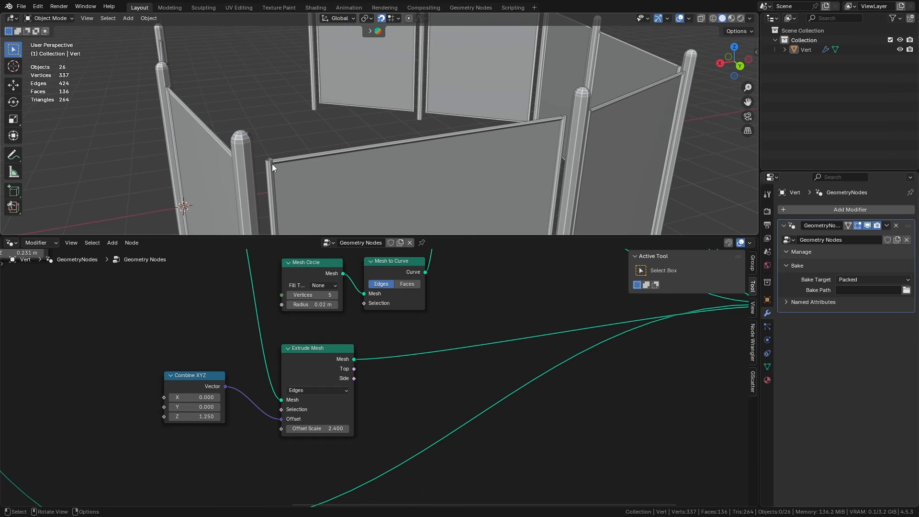
Inspect a frame's upper corner and cap the vertical rails by setting their Cylinder node's Fill Type to N-Gon
{"action": "scroll", "coordinate": [276, 163], "scroll_direction": "up", "scroll_amount": 2}
{"action": "middle_click_drag", "start_coordinate": [331, 119], "coordinate": [335, 154]}
{"action": "scroll", "coordinate": [320, 114], "scroll_direction": "up", "scroll_amount": 2}
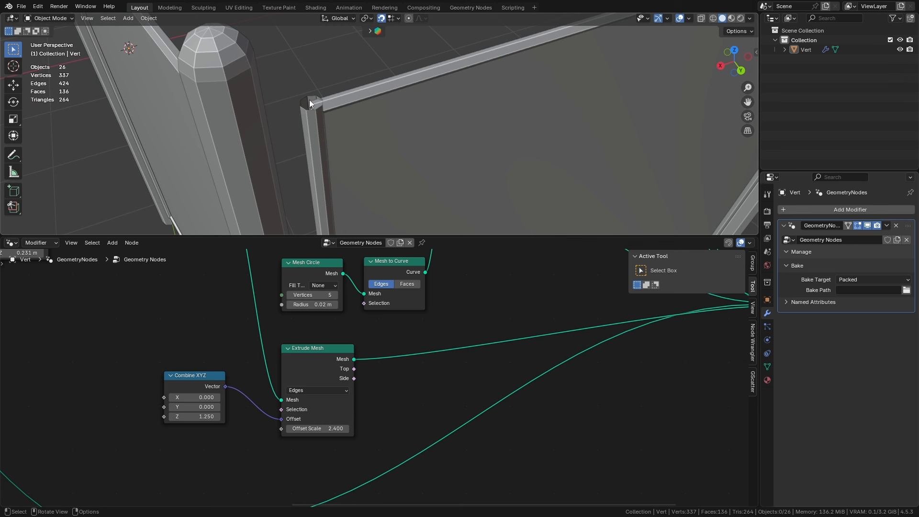
{"action": "middle_click_drag", "start_coordinate": [529, 292], "coordinate": [237, 505]}
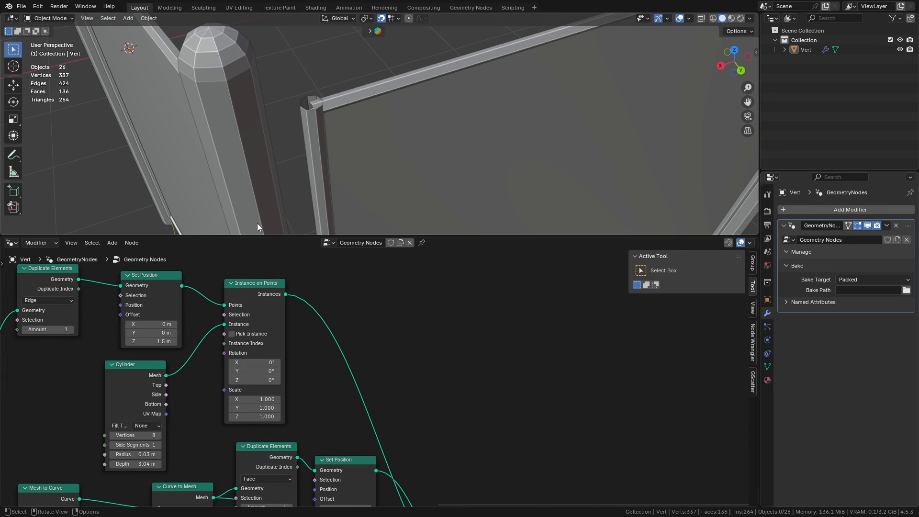
{"action": "middle_click_drag", "start_coordinate": [166, 459], "coordinate": [413, 380]}
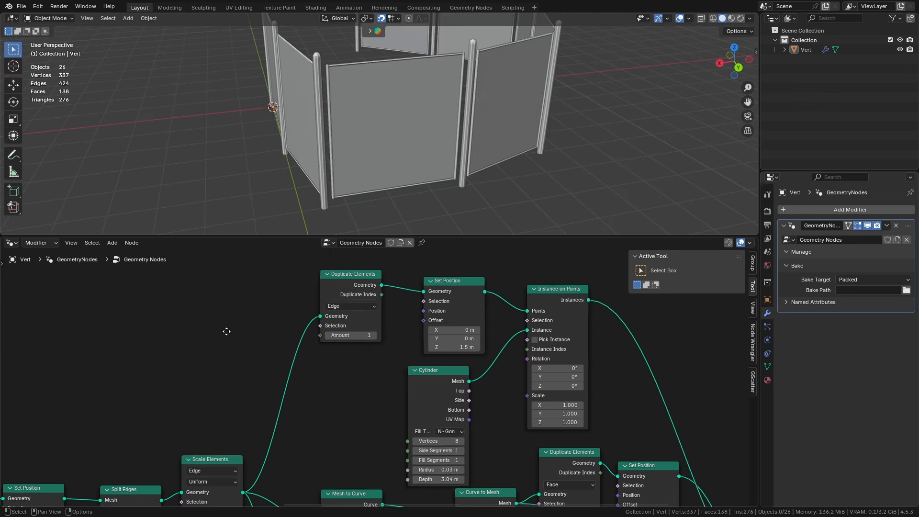
Branch a second Scale Elements node off the Split Edges mesh output and place it above the vertical-rail nodes
{"action": "middle_click_drag", "start_coordinate": [225, 330], "coordinate": [291, 320]}
{"action": "left_click_drag", "start_coordinate": [228, 477], "coordinate": [359, 345]}
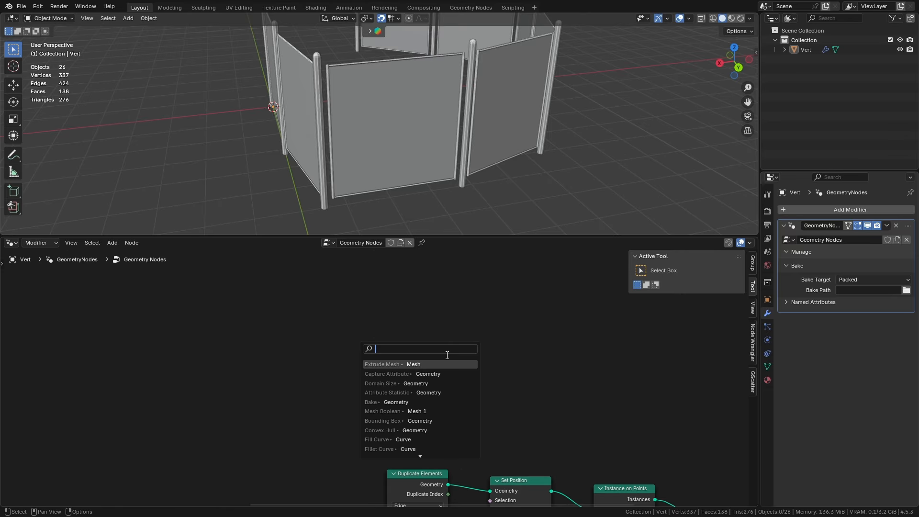
{"action": "type", "text": "scale"}
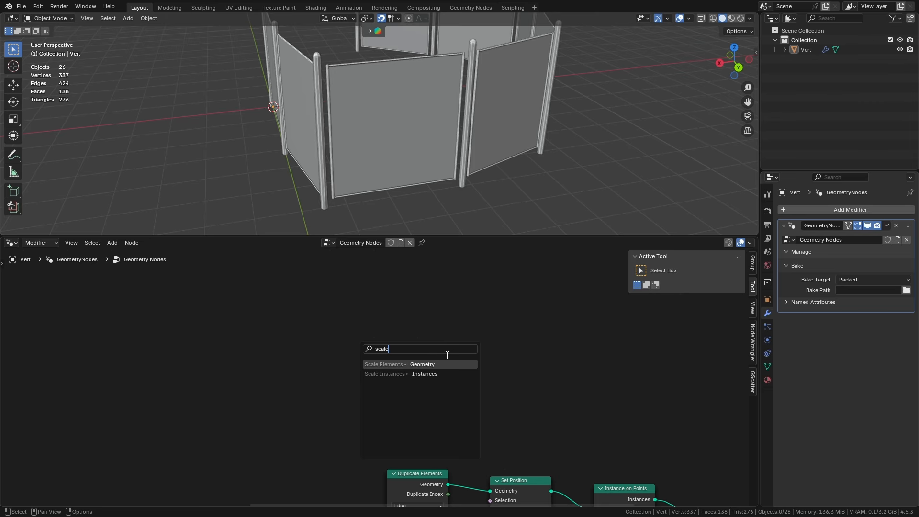
{"action": "key", "text": "Return"}
{"action": "left_click", "coordinate": [443, 355]}
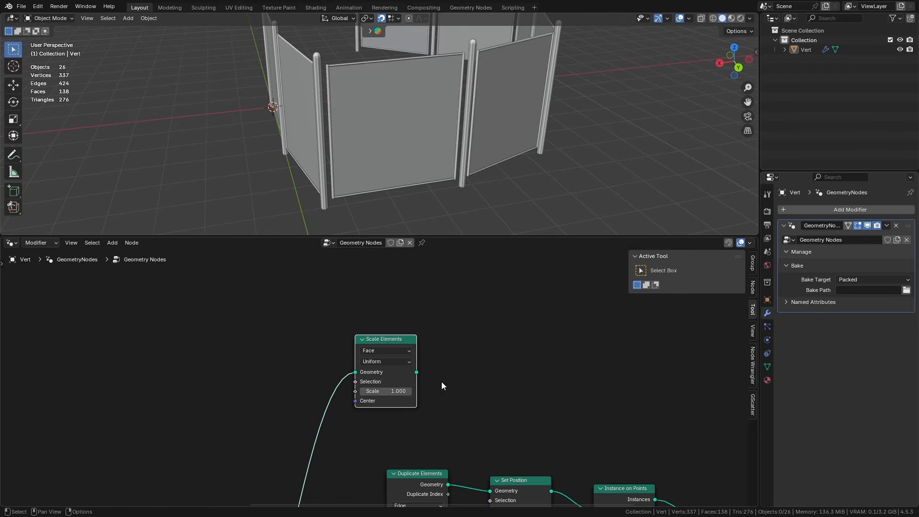
Set the new Scale Elements node to Edge with a Scale of 0.93 and preview its output through a Viewer
{"action": "left_click", "coordinate": [400, 352]}
{"action": "left_click", "coordinate": [380, 381]}
{"action": "left_click", "coordinate": [398, 391]}
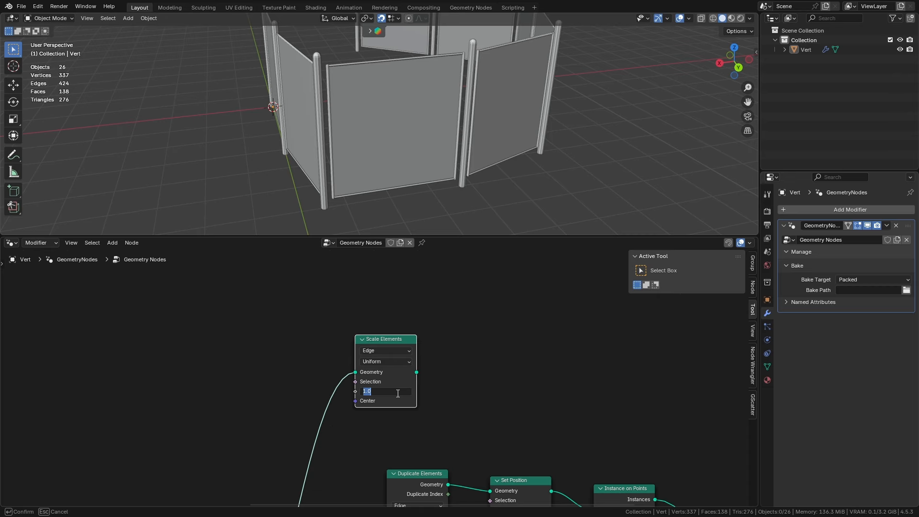
{"action": "type", "text": "0.93"}
{"action": "key", "text": "Return"}
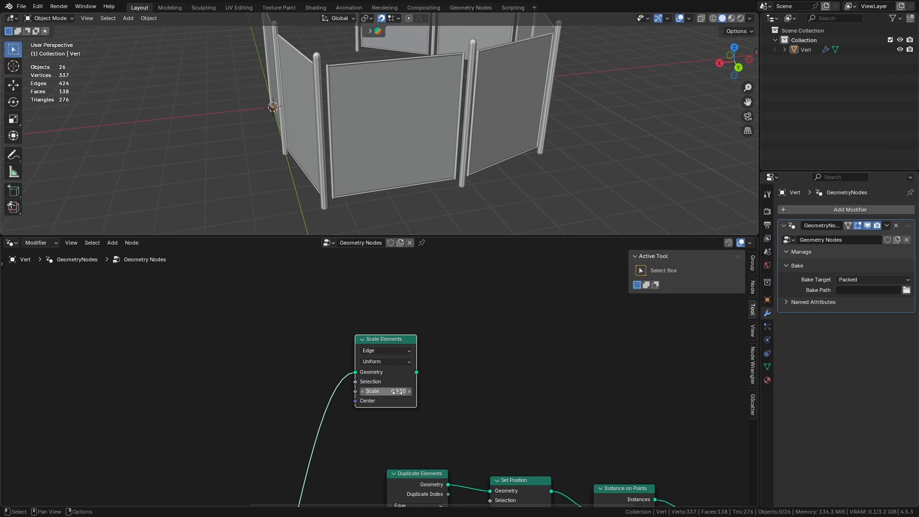
{"action": "left_click", "coordinate": [412, 343], "text": "ctrl+shift"}
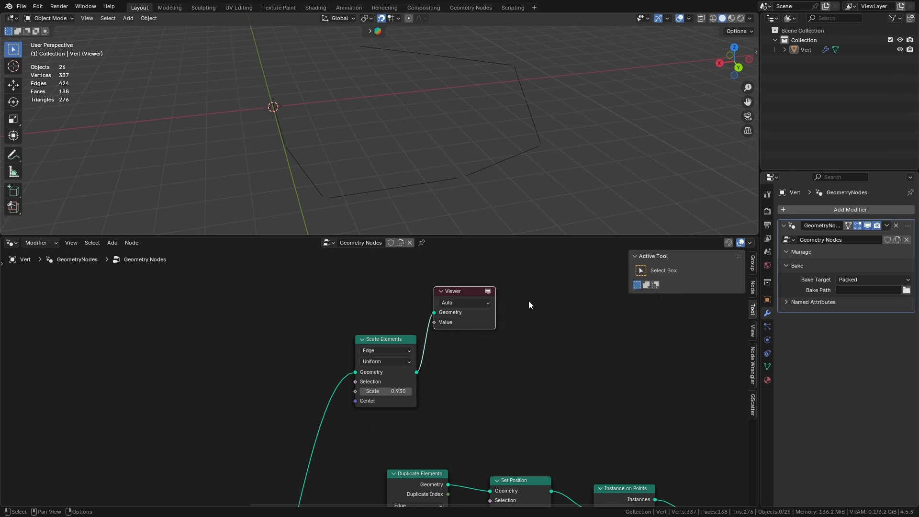
{"action": "left_click_drag", "start_coordinate": [468, 294], "coordinate": [576, 271]}
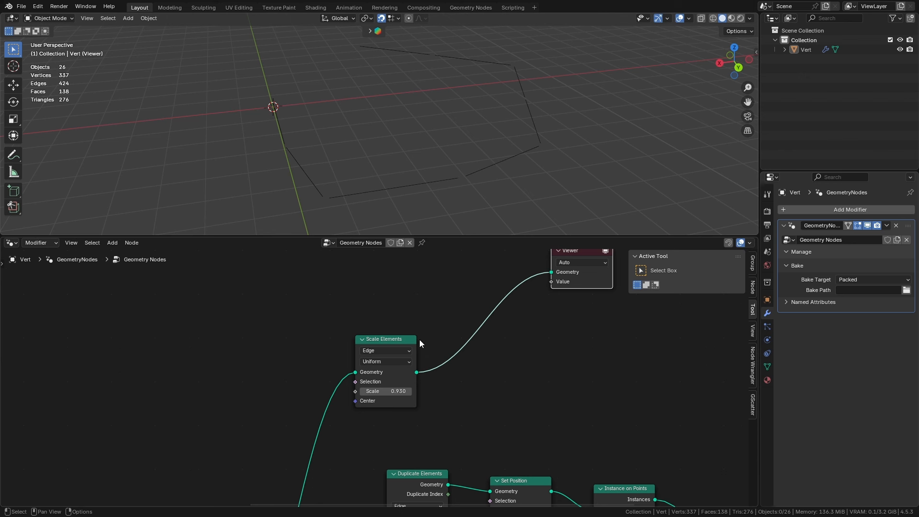
Insert a Set Position node between the new Scale Elements and the Viewer, with a Z offset of 1 m
{"action": "key", "text": "shift+a"}
{"action": "left_click", "coordinate": [443, 302]}
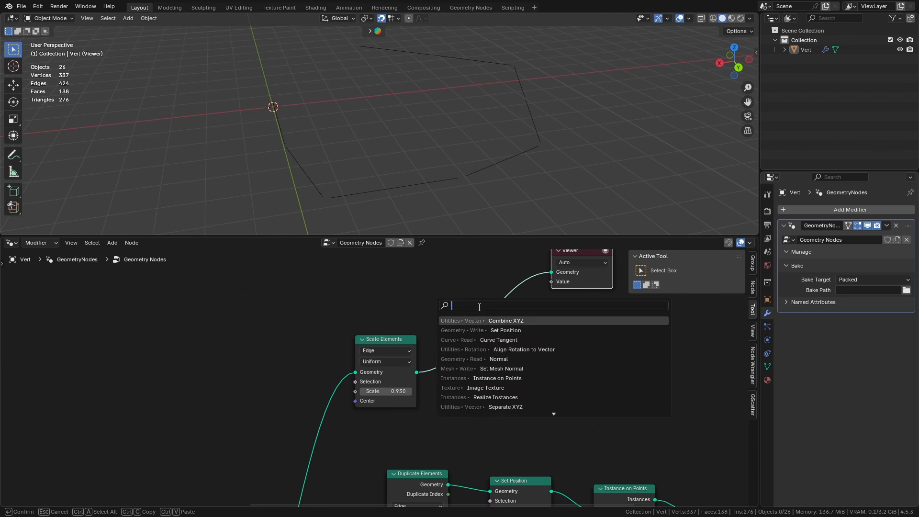
{"action": "type", "text": "set pos"}
{"action": "key", "text": "Return"}
{"action": "left_click", "coordinate": [489, 352]}
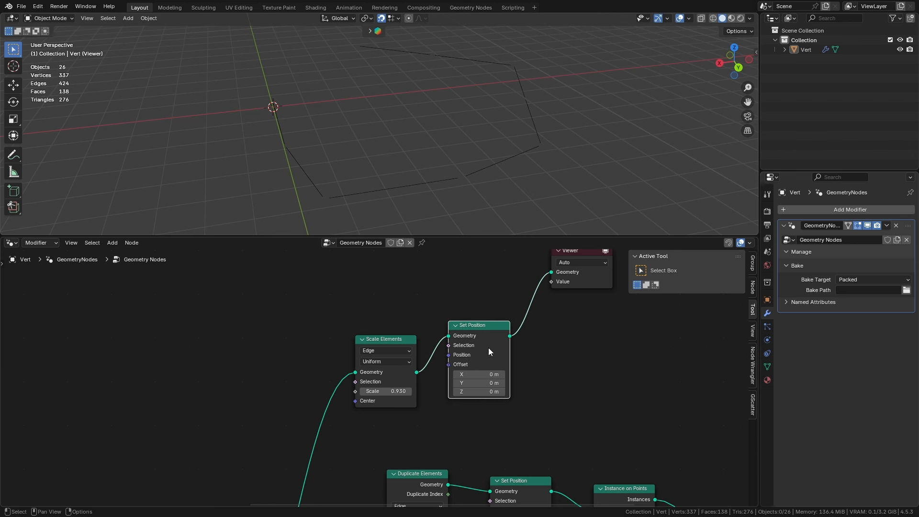
{"action": "left_click", "coordinate": [479, 391]}
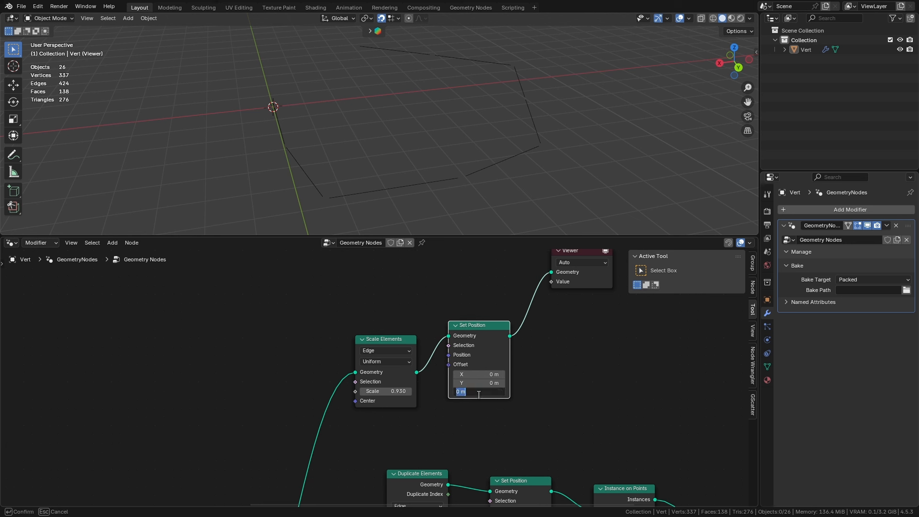
{"action": "type", "text": "1"}
{"action": "key", "text": "Return"}
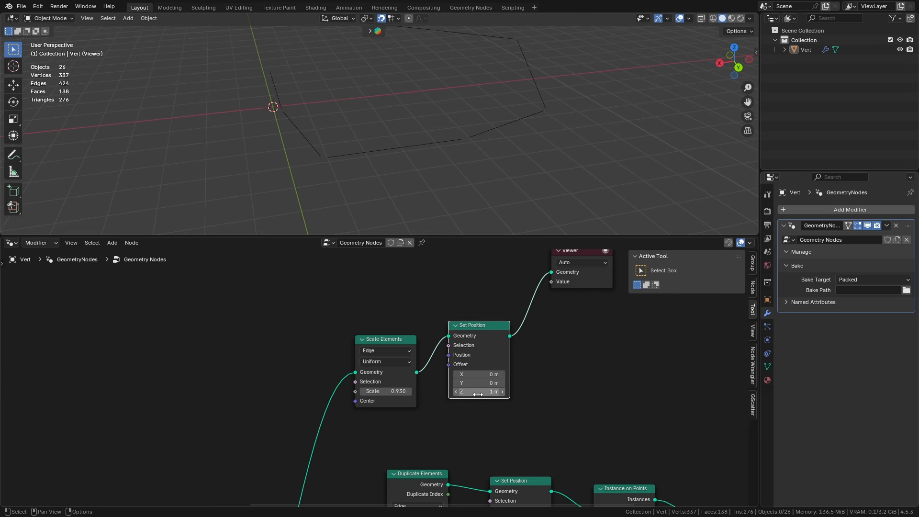
{"action": "middle_click_drag", "start_coordinate": [417, 160], "coordinate": [414, 136]}
Move the Viewer clear and insert a Mesh to Curve node after the new Set Position node
{"action": "middle_click_drag", "start_coordinate": [557, 334], "coordinate": [357, 390]}
{"action": "left_click_drag", "start_coordinate": [380, 307], "coordinate": [546, 276]}
{"action": "middle_click_drag", "start_coordinate": [423, 362], "coordinate": [452, 332]}
{"action": "key", "text": "shift+a"}
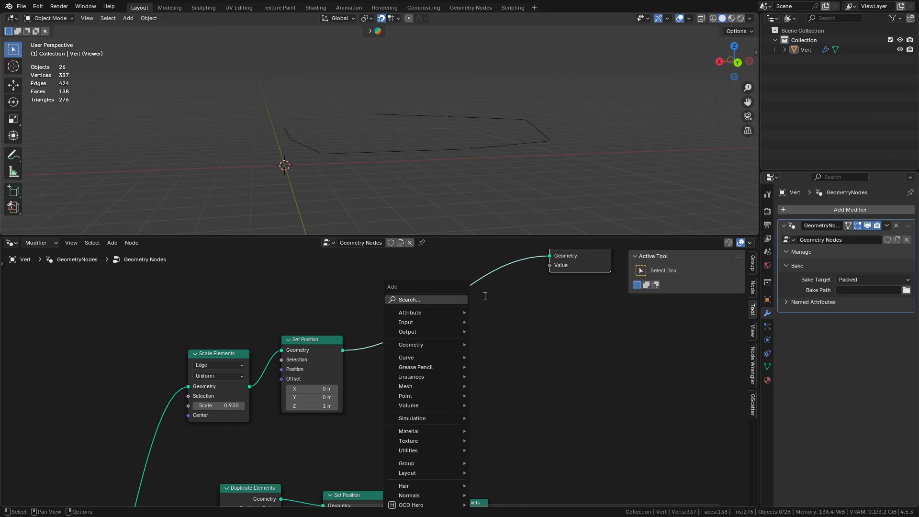
{"action": "left_click", "coordinate": [409, 299]}
{"action": "type", "text": "to curve"}
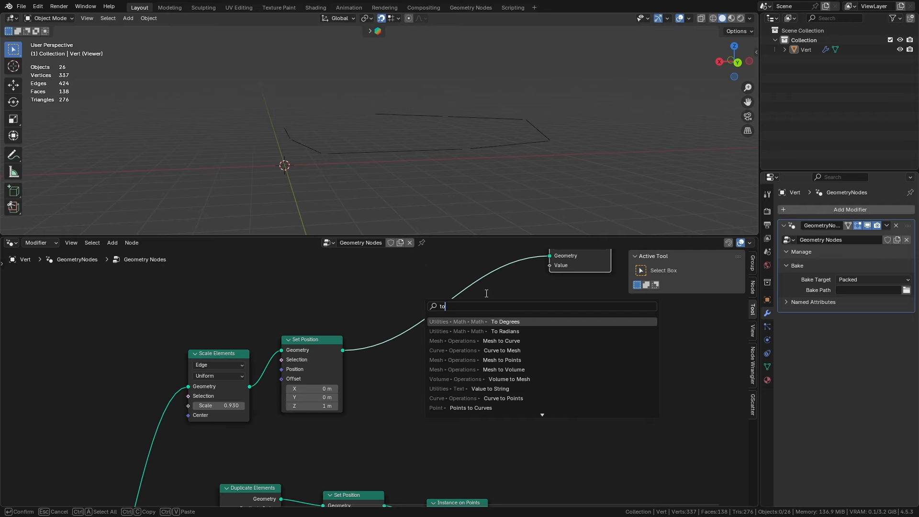
{"action": "key", "text": "Return"}
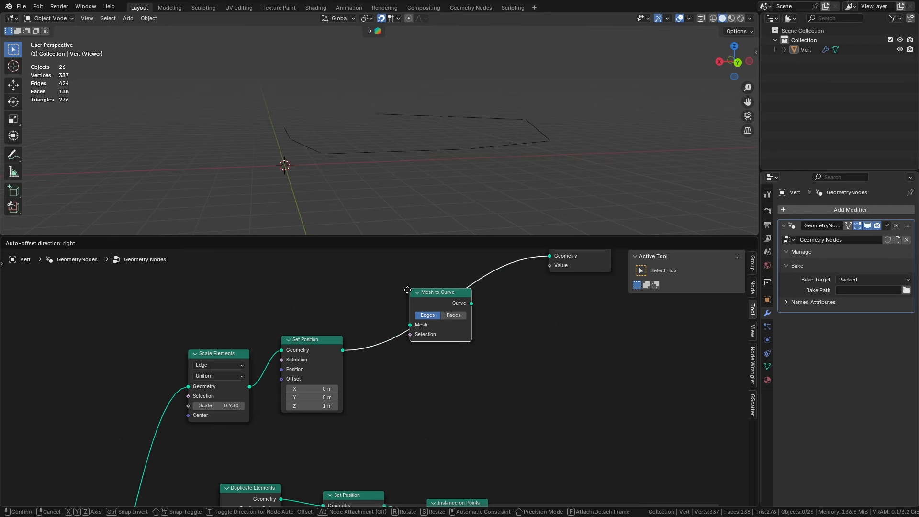
{"action": "left_click", "coordinate": [368, 335]}
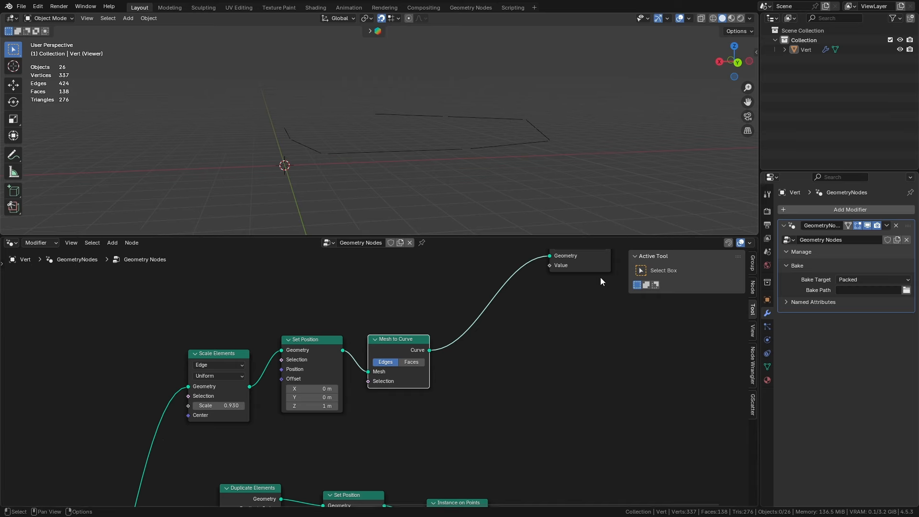
Insert an Instance on Points node between Mesh to Curve and the Viewer
{"action": "middle_click_drag", "start_coordinate": [543, 345], "coordinate": [502, 352]}
{"action": "key", "text": "shift+a"}
{"action": "left_click", "coordinate": [505, 302]}
{"action": "type", "text": "insta"}
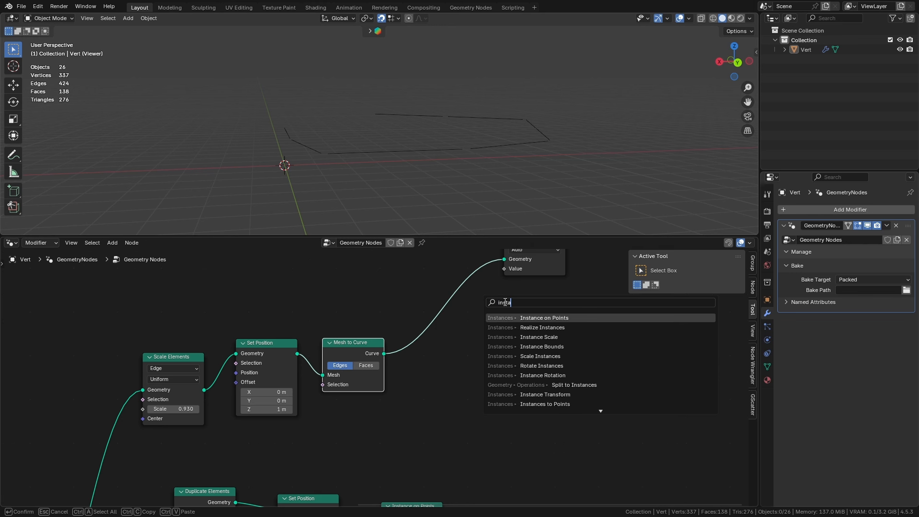
{"action": "key", "text": "Return"}
{"action": "left_click", "coordinate": [463, 345]}
{"action": "left_click_drag", "start_coordinate": [461, 345], "coordinate": [420, 399]}
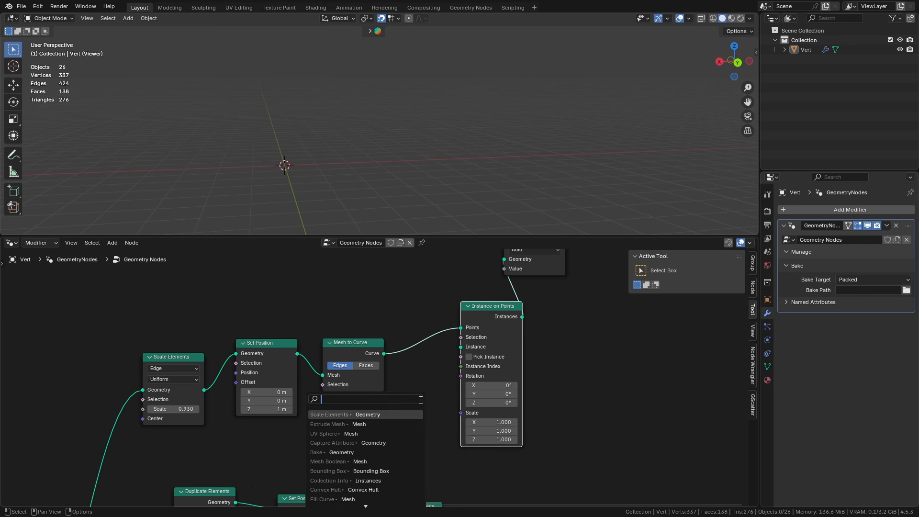
{"action": "type", "text": "boo"}
{"action": "key", "text": "Return"}
{"action": "right_click", "coordinate": [420, 404]}
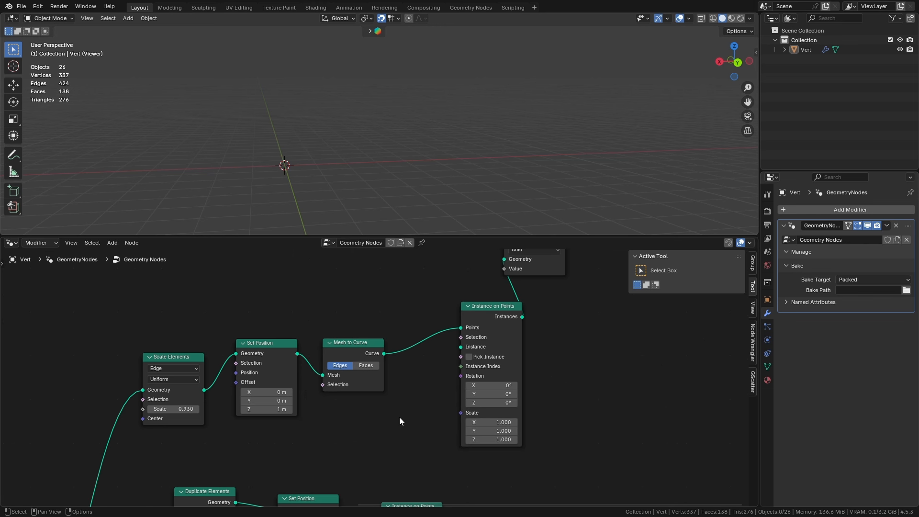
Feed a new Cube node into the Instance input of the new Instance on Points node
{"action": "left_click_drag", "start_coordinate": [461, 347], "coordinate": [286, 404]}
{"action": "type", "text": "cube"}
{"action": "key", "text": "Return"}
{"action": "left_click", "coordinate": [478, 420]}
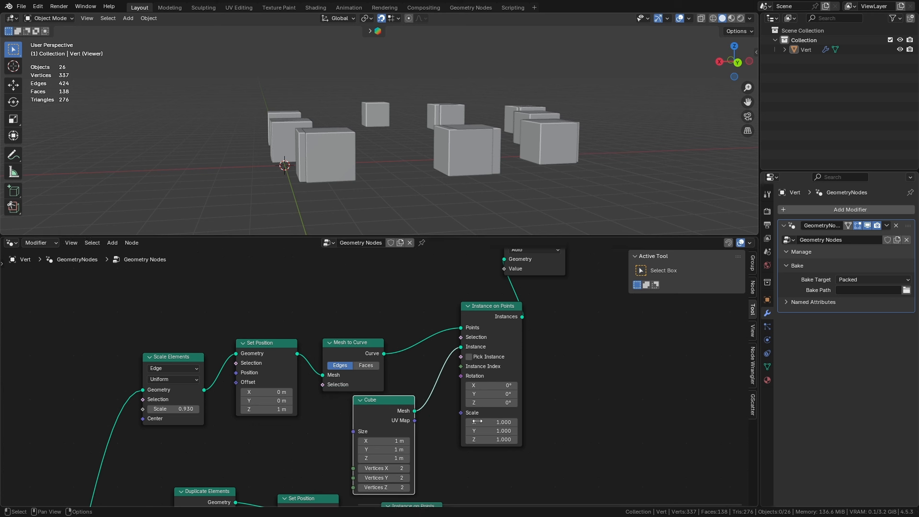
Set the Cube node's size to X 0.03 m, Y 0.15 m and Z 0.1 m
{"action": "scroll", "coordinate": [430, 296], "scroll_direction": "down", "scroll_amount": 2, "text": "shift"}
{"action": "left_click", "coordinate": [386, 392]}
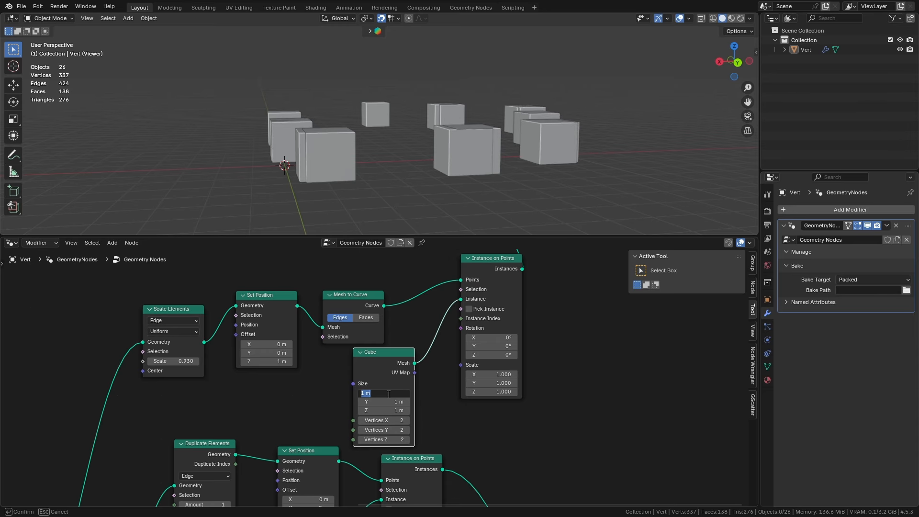
{"action": "type", "text": "0.03"}
{"action": "key", "text": "Tab"}
{"action": "type", "text": "0.15"}
{"action": "key", "text": "Tab"}
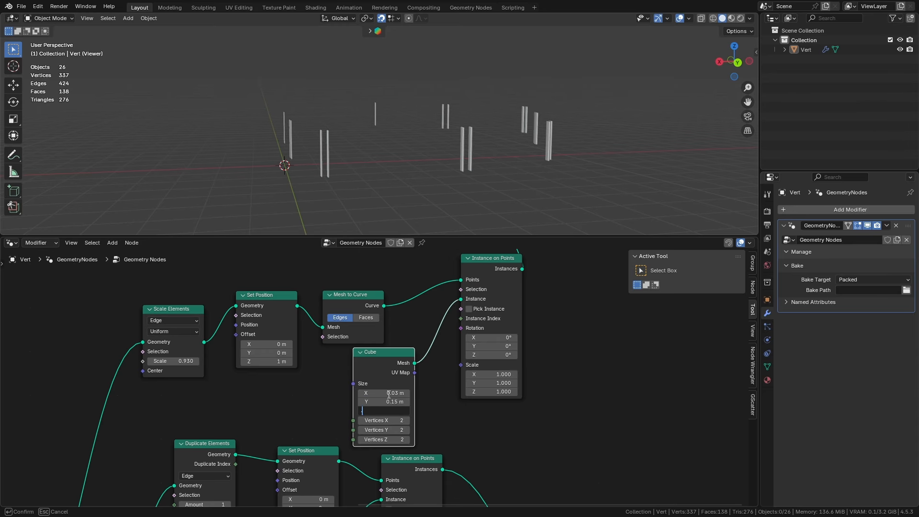
{"action": "type", "text": "0.1"}
{"action": "key", "text": "Tab"}
{"action": "key", "text": "Escape"}
Collapse the Cube node, tuck it beneath Mesh to Curve, and check the instanced boxes' orientation around the cage
{"action": "left_click", "coordinate": [329, 353]}
{"action": "left_click_drag", "start_coordinate": [381, 352], "coordinate": [352, 359]}
{"action": "middle_click_drag", "start_coordinate": [420, 367], "coordinate": [279, 486]}
{"action": "left_click_drag", "start_coordinate": [402, 311], "coordinate": [557, 313]}
{"action": "middle_click_drag", "start_coordinate": [484, 153], "coordinate": [426, 184]}
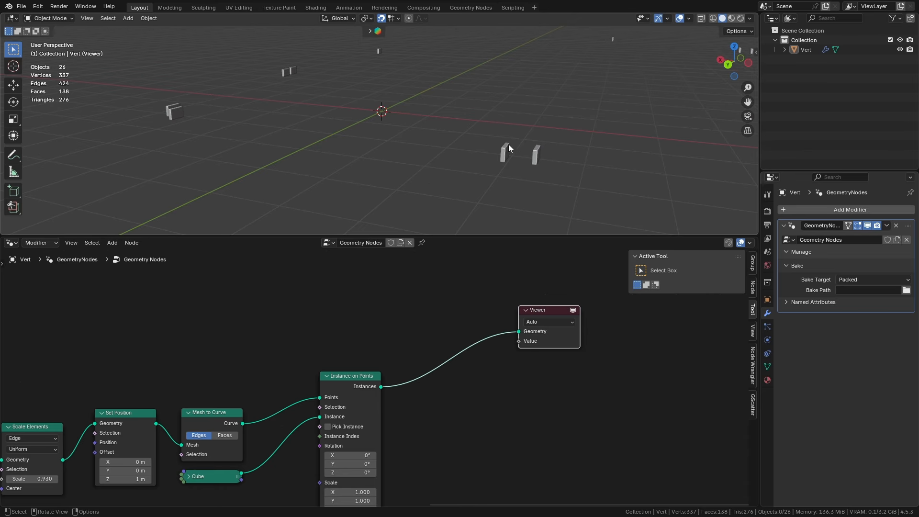
{"action": "middle_click_drag", "start_coordinate": [508, 144], "coordinate": [543, 157]}
{"action": "scroll", "coordinate": [544, 156], "scroll_direction": "down", "scroll_amount": 4}
{"action": "middle_click_drag", "start_coordinate": [475, 135], "coordinate": [503, 139]}
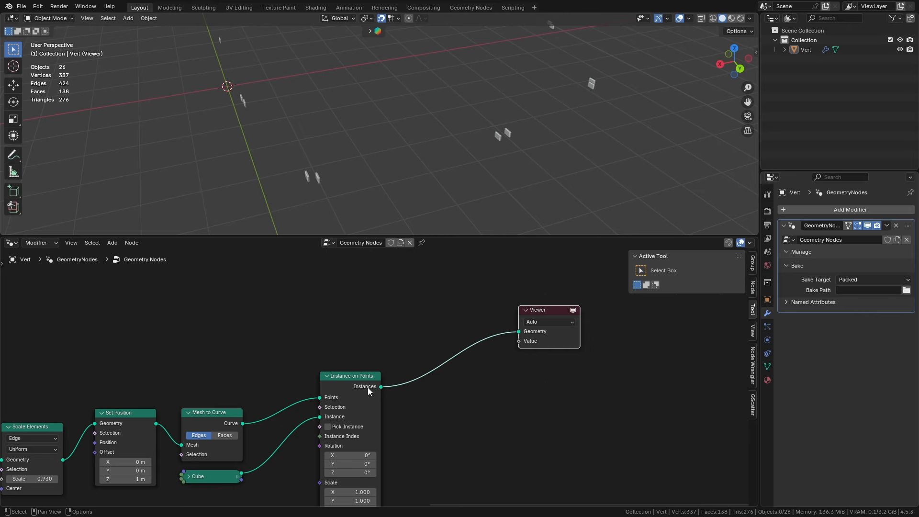
{"action": "left_click_drag", "start_coordinate": [368, 391], "coordinate": [366, 380]}
{"action": "middle_click_drag", "start_coordinate": [417, 337], "coordinate": [538, 244]}
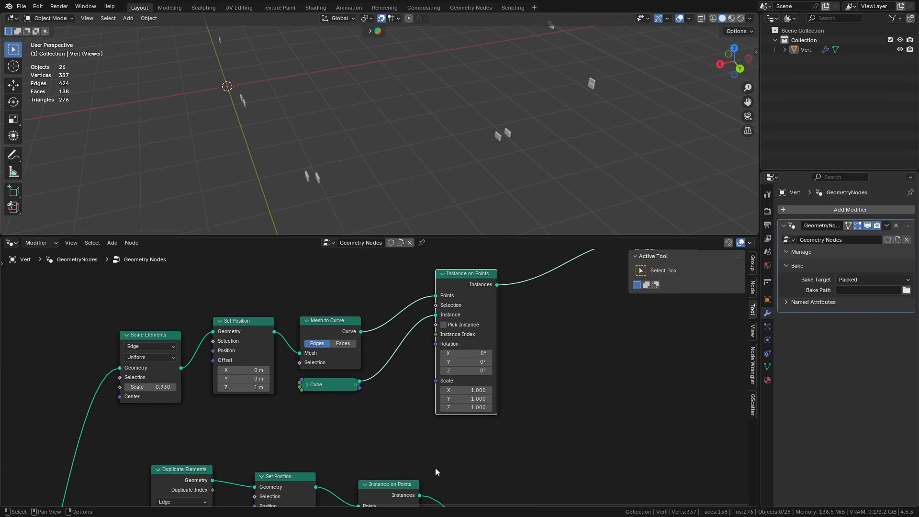
{"action": "left_click_drag", "start_coordinate": [436, 343], "coordinate": [429, 357]}
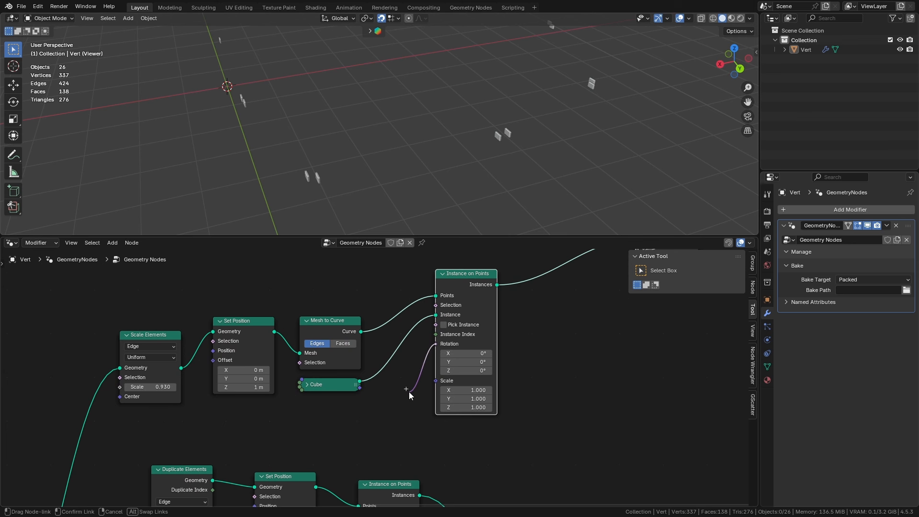
{"action": "left_click_drag", "start_coordinate": [409, 391], "coordinate": [380, 424]}
{"action": "right_click", "coordinate": [380, 424]}
Move Instance on Points away from the Cube node and feed its Rotation from a new Align Rotation to Vector node
{"action": "middle_click_drag", "start_coordinate": [559, 362], "coordinate": [509, 388]}
{"action": "left_click_drag", "start_coordinate": [437, 299], "coordinate": [520, 295]}
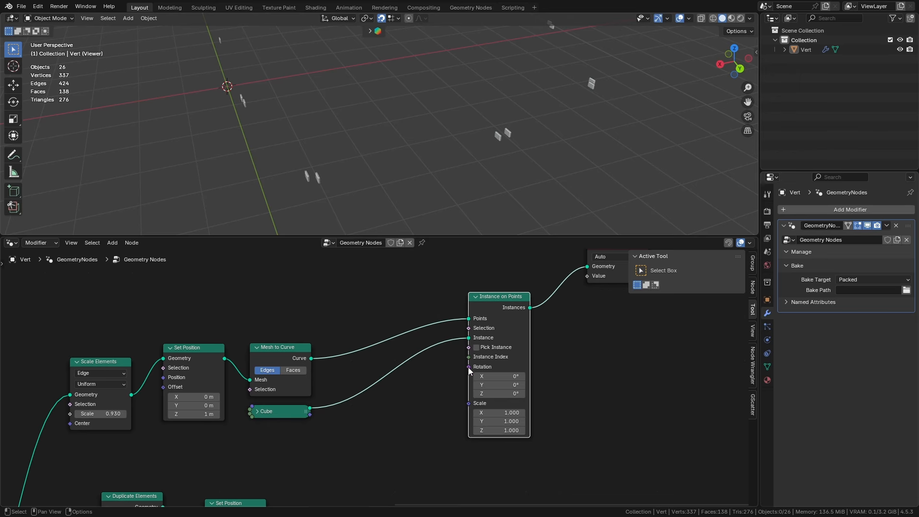
{"action": "left_click_drag", "start_coordinate": [468, 366], "coordinate": [456, 420]}
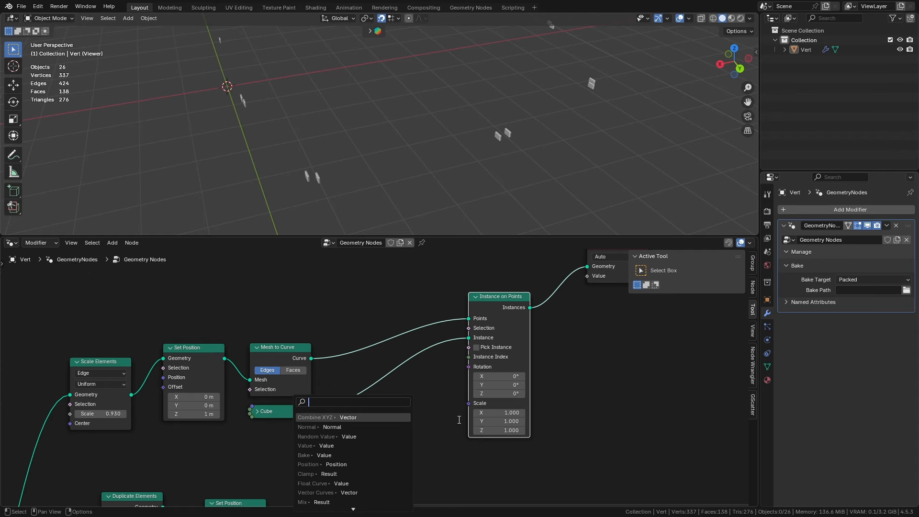
{"action": "type", "text": "align"}
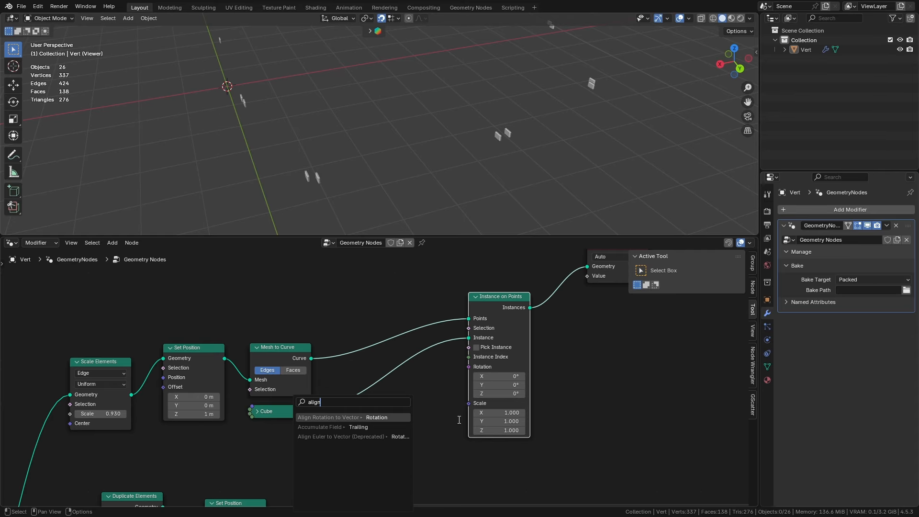
{"action": "key", "text": "Return"}
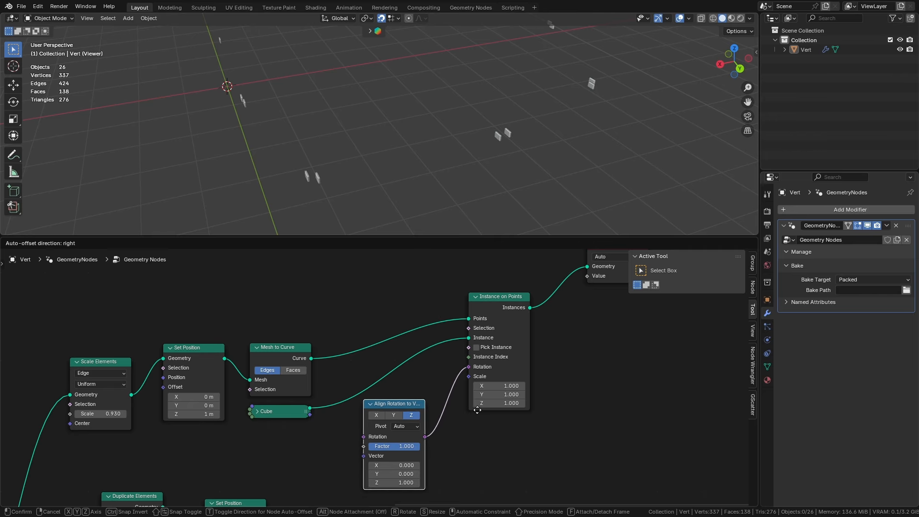
{"action": "left_click", "coordinate": [478, 416]}
Feed a new Curve Tangent node into Align Rotation to Vector's Vector input and align the boxes along the X axis
{"action": "middle_click_drag", "start_coordinate": [350, 439], "coordinate": [388, 404]}
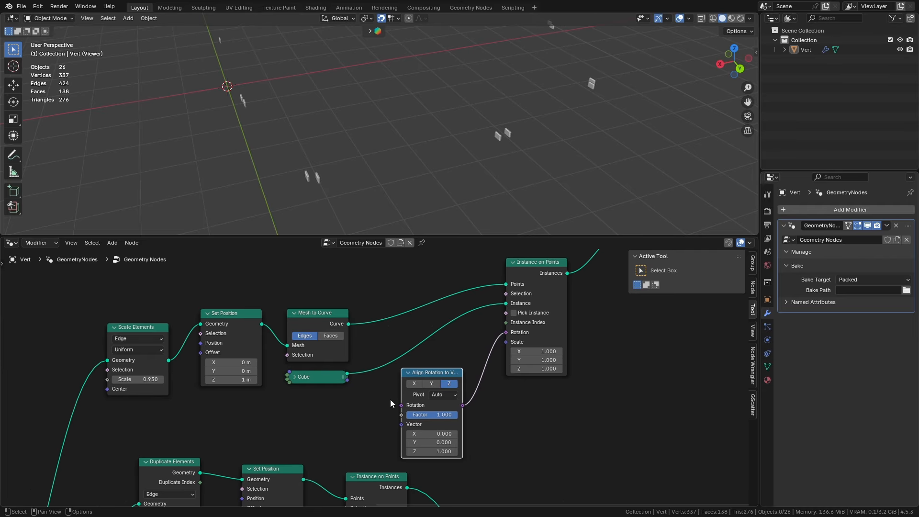
{"action": "left_click_drag", "start_coordinate": [401, 406], "coordinate": [375, 431]}
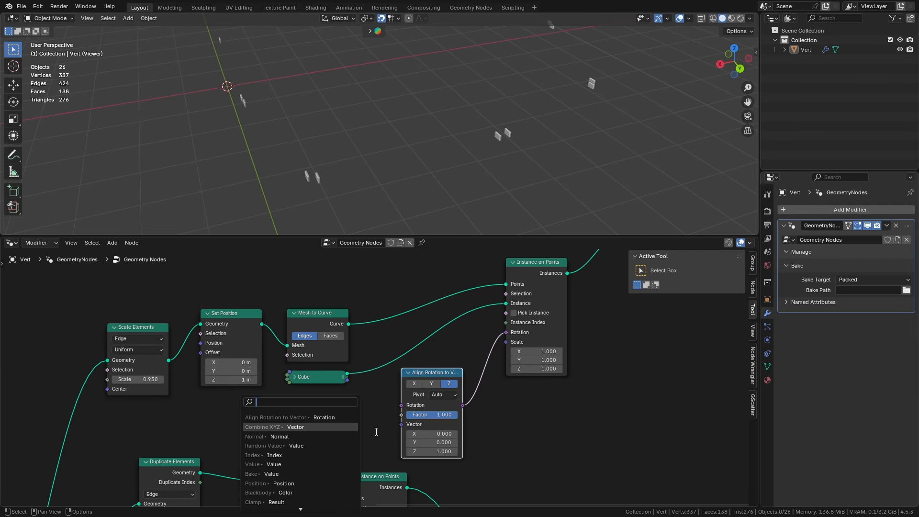
{"action": "type", "text": "curvetan"}
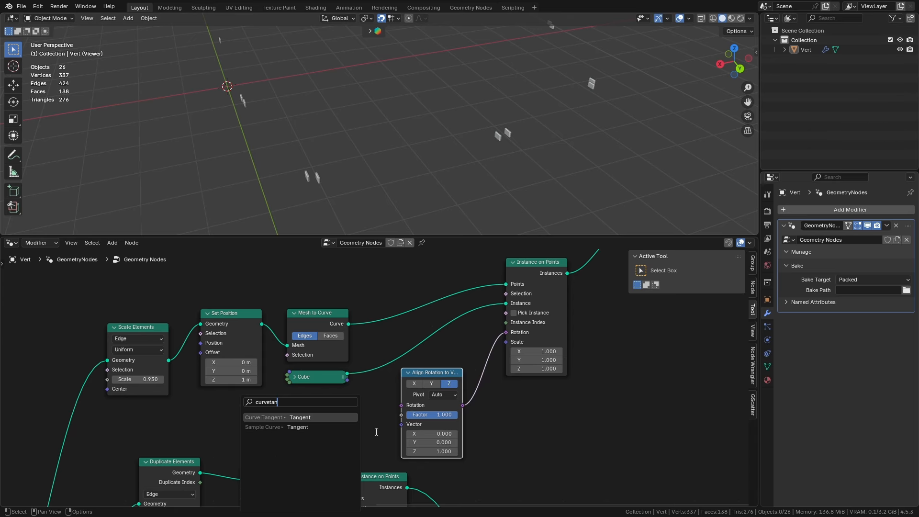
{"action": "key", "text": "Return"}
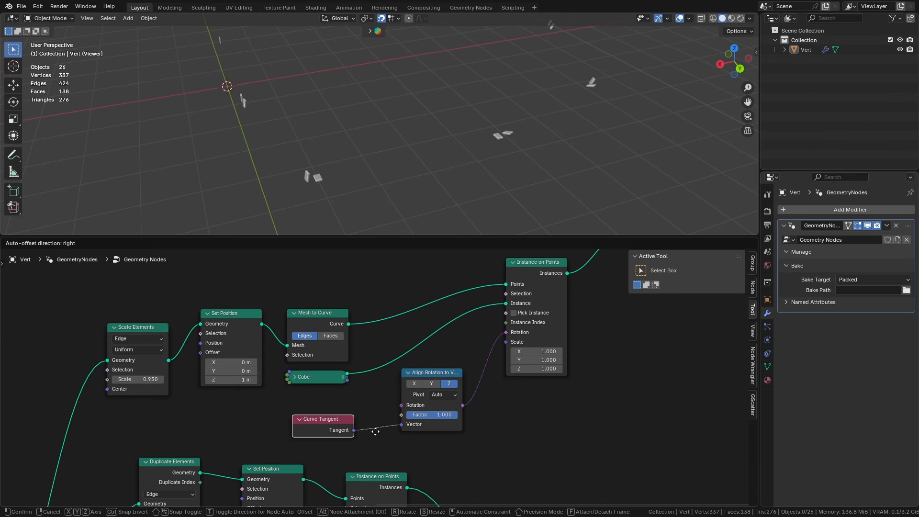
{"action": "left_click", "coordinate": [375, 431]}
{"action": "middle_click_drag", "start_coordinate": [368, 220], "coordinate": [317, 175]}
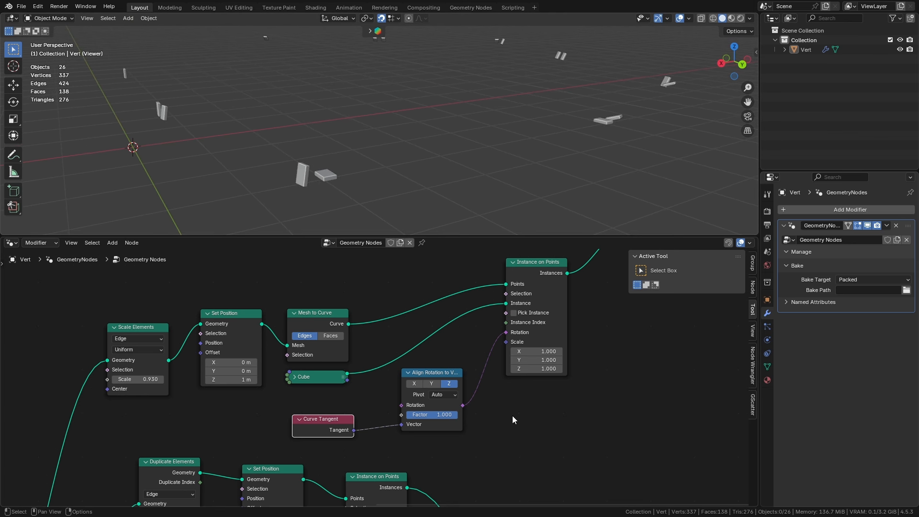
{"action": "left_click", "coordinate": [416, 384]}
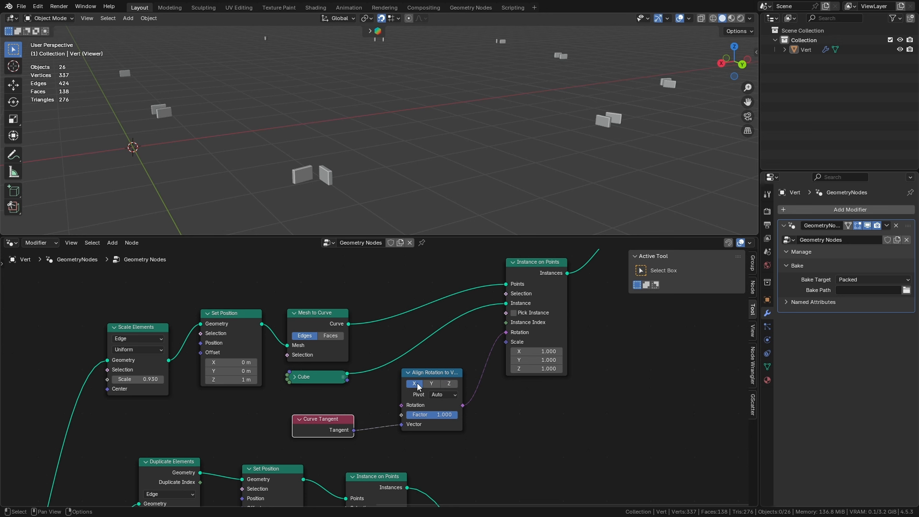
Move the Viewer away and insert a Rotate Instances node between Instance on Points and the Viewer
{"action": "middle_click_drag", "start_coordinate": [556, 402], "coordinate": [428, 398]}
{"action": "middle_click_drag", "start_coordinate": [500, 311], "coordinate": [398, 398]}
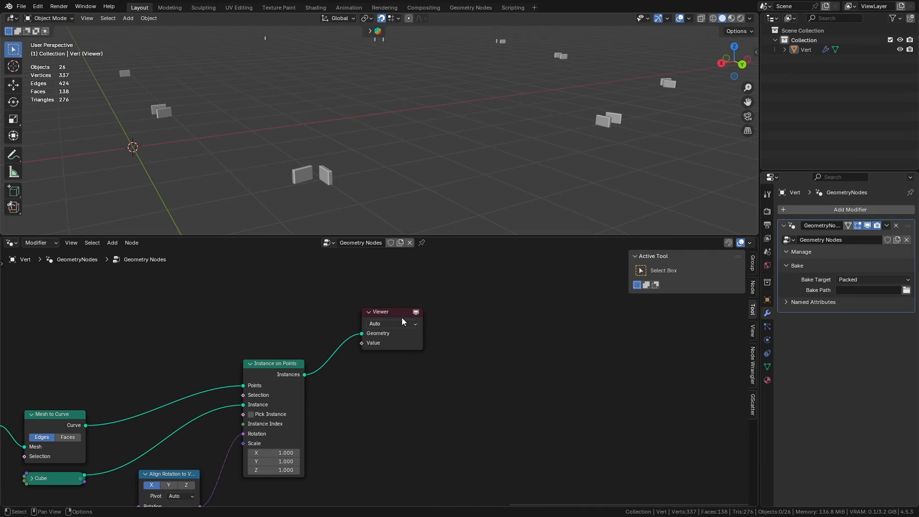
{"action": "left_click_drag", "start_coordinate": [402, 317], "coordinate": [488, 318]}
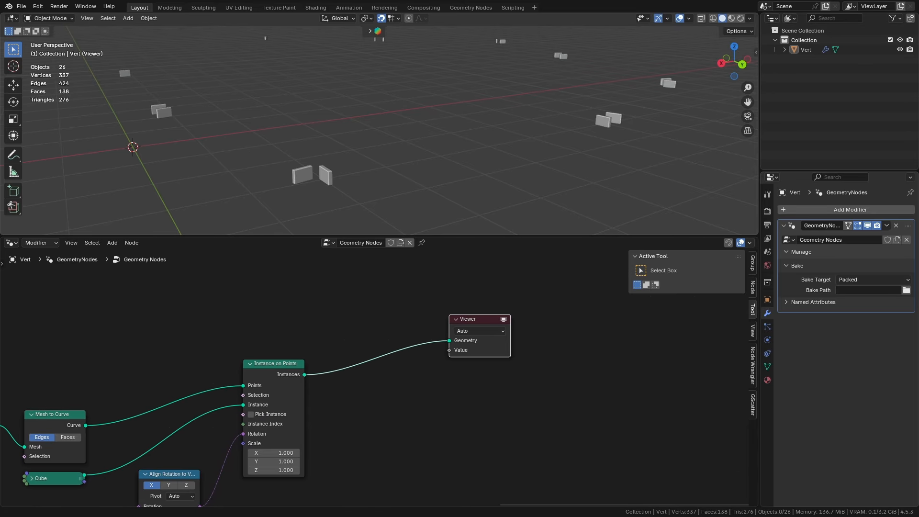
{"action": "left_click", "coordinate": [374, 381]}
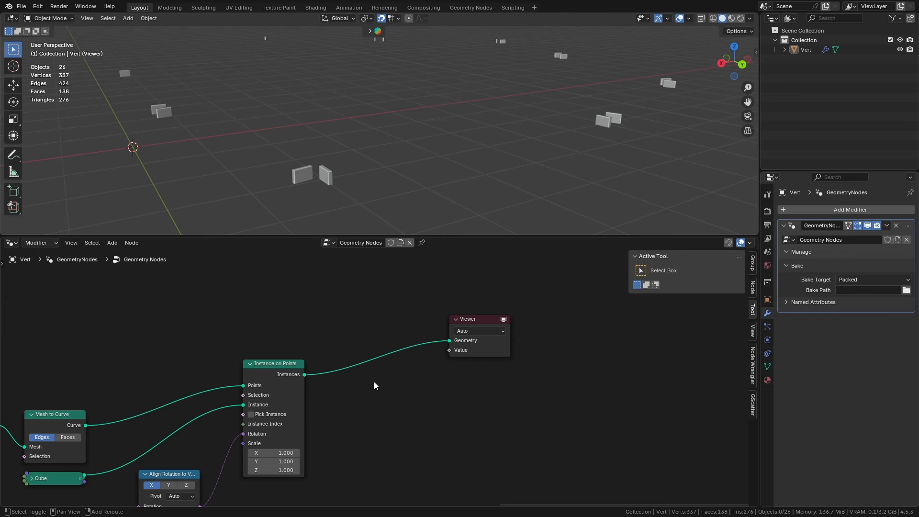
{"action": "key", "text": "shift+a"}
{"action": "left_click", "coordinate": [358, 300]}
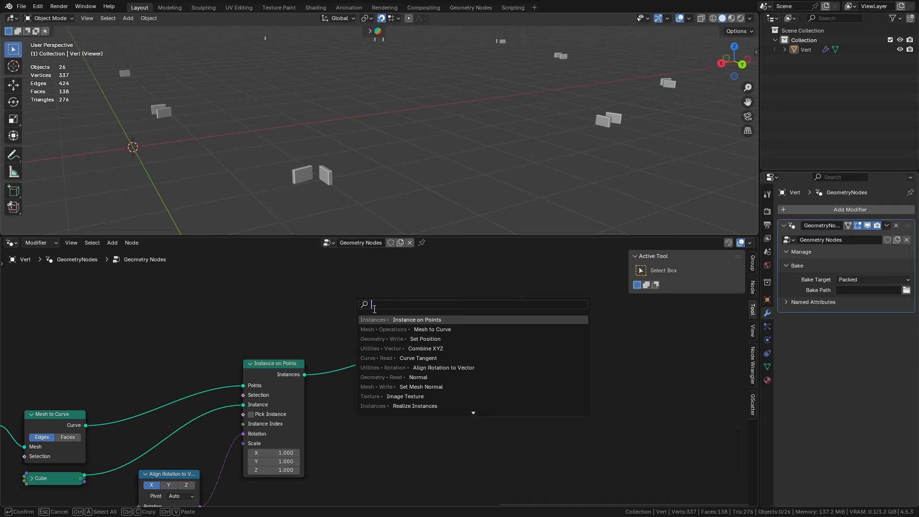
{"action": "type", "text": "rotatein"}
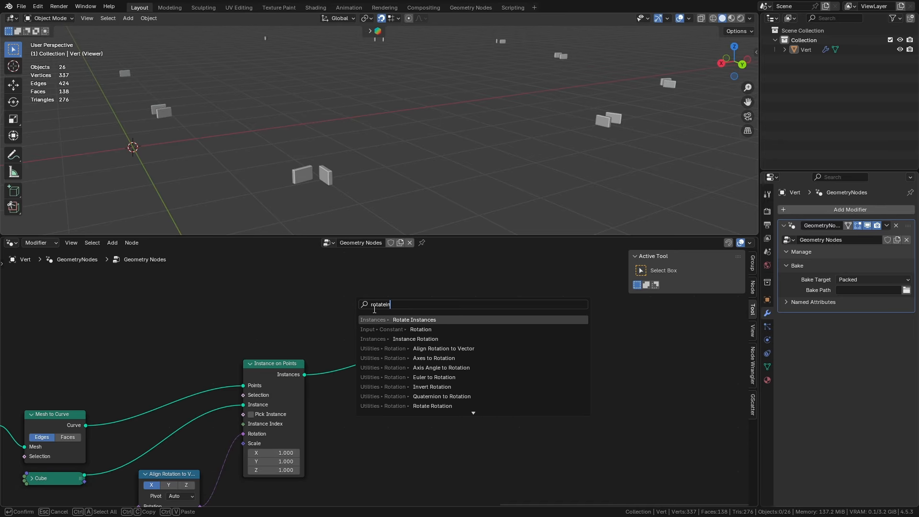
{"action": "key", "text": "Return"}
{"action": "left_click", "coordinate": [345, 353]}
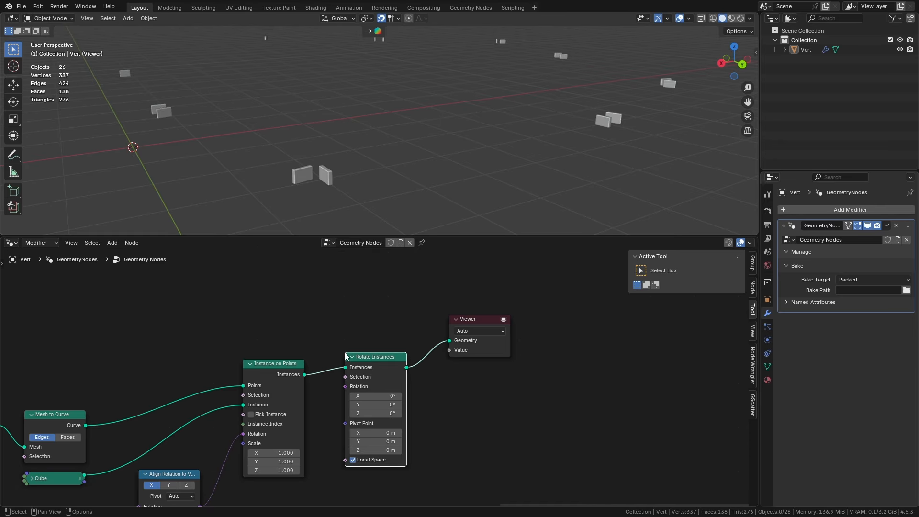
Set the Rotate Instances node's Z rotation to 90° and check the boxes' orientation around the cage
{"action": "left_click", "coordinate": [383, 413]}
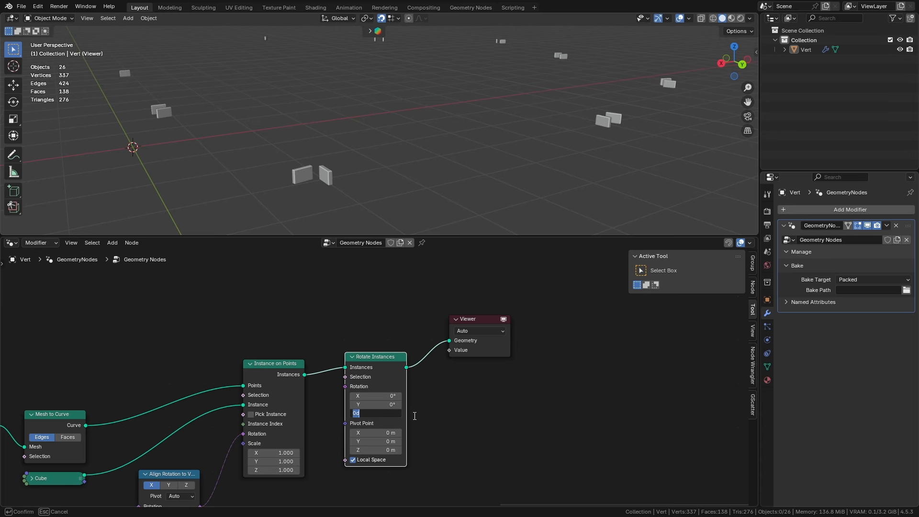
{"action": "type", "text": "90"}
{"action": "key", "text": "Return"}
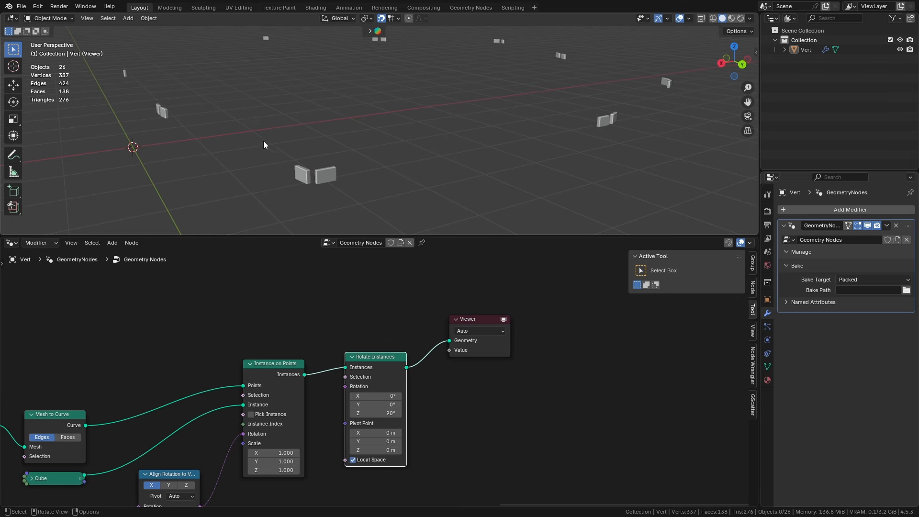
{"action": "middle_click_drag", "start_coordinate": [263, 141], "coordinate": [289, 148]}
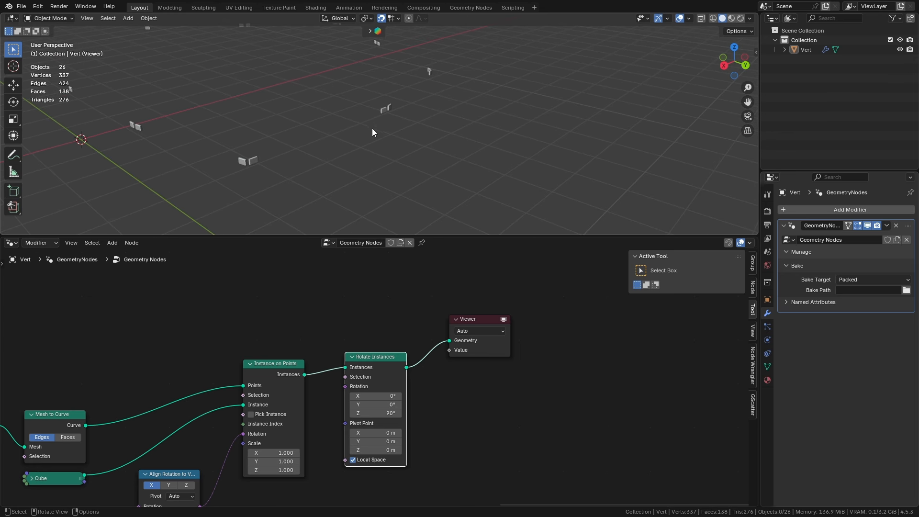
Move the Viewer farther from Rotate Instances and shift Join Geometry with Group Output clear of the node branches
{"action": "middle_click_drag", "start_coordinate": [546, 363], "coordinate": [517, 318]}
{"action": "left_click_drag", "start_coordinate": [460, 290], "coordinate": [514, 293]}
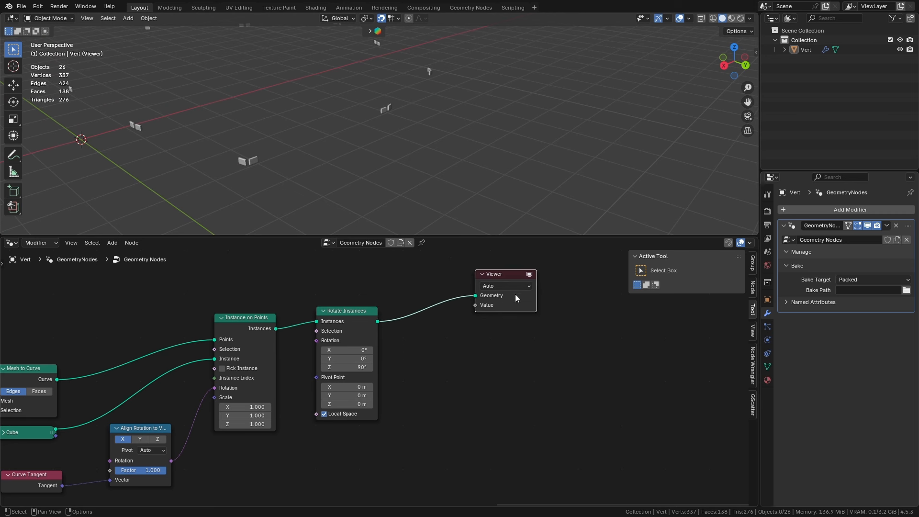
{"action": "middle_click_drag", "start_coordinate": [473, 404], "coordinate": [450, 345]}
{"action": "scroll", "coordinate": [409, 370], "scroll_direction": "down", "scroll_amount": 6}
{"action": "left_click_drag", "start_coordinate": [403, 431], "coordinate": [469, 513]}
{"action": "key", "text": "g"}
{"action": "left_click", "coordinate": [562, 412]}
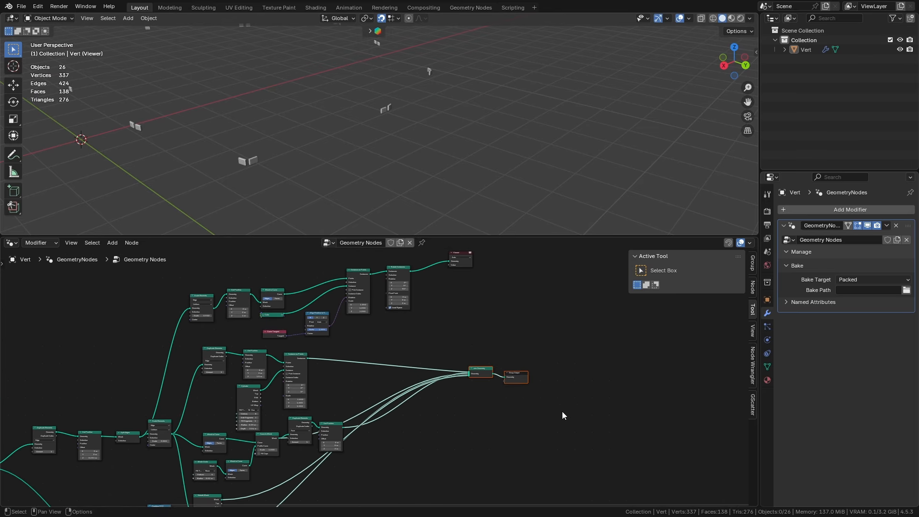
{"action": "left_click_drag", "start_coordinate": [479, 372], "coordinate": [506, 403]}
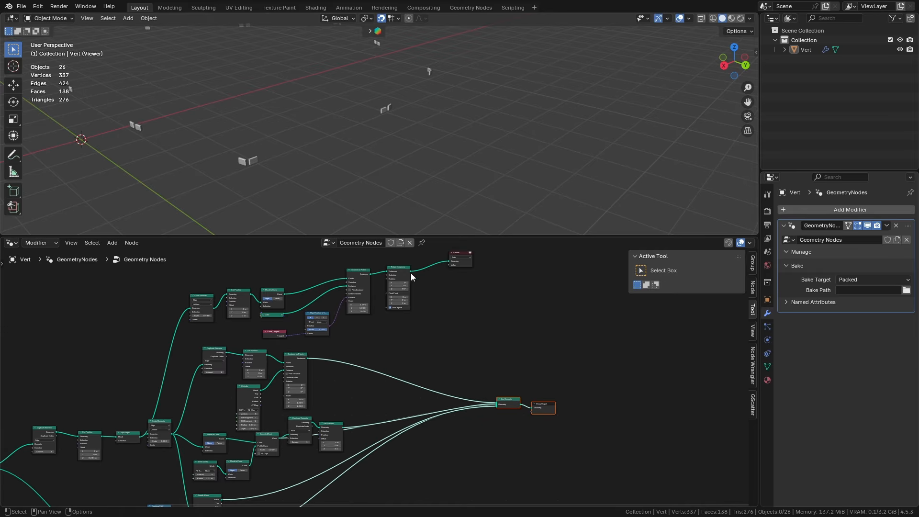
Feed Rotate Instances into Join Geometry, cut its Viewer link, and preview Join Geometry's output to inspect the connectors on the fence
{"action": "left_click_drag", "start_coordinate": [409, 271], "coordinate": [495, 403]}
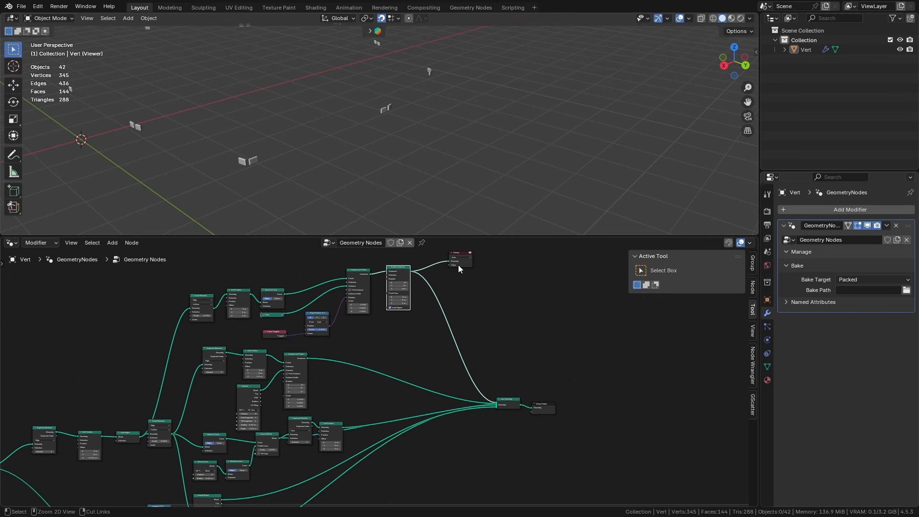
{"action": "right_click_drag", "start_coordinate": [448, 272], "coordinate": [440, 283], "text": "ctrl"}
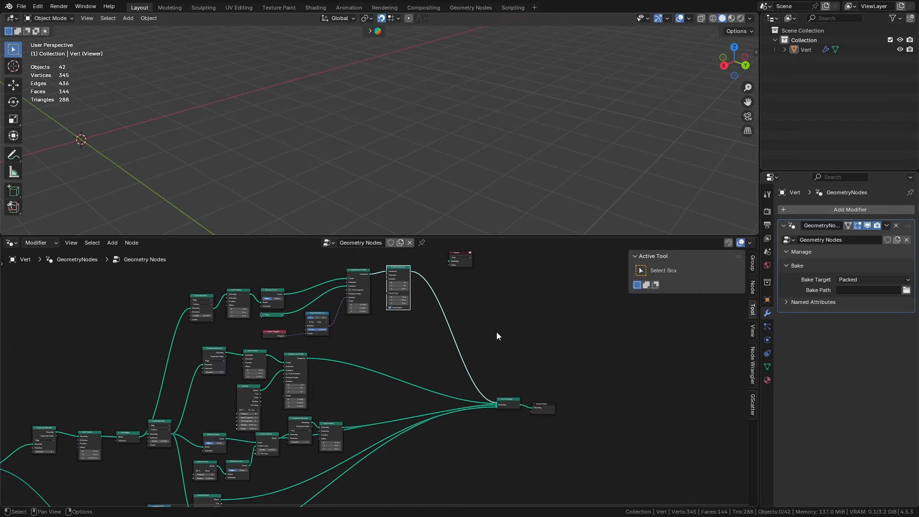
{"action": "left_click", "coordinate": [512, 403], "text": "ctrl+shift"}
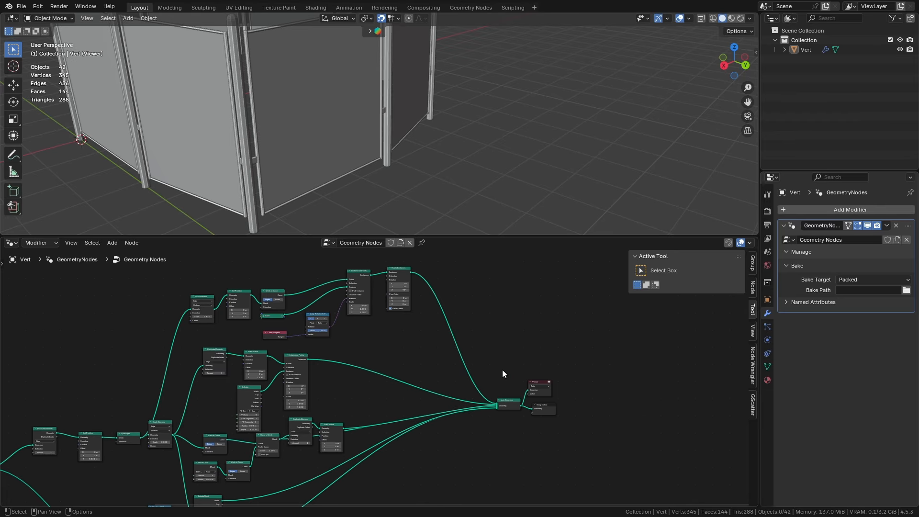
{"action": "left_click", "coordinate": [538, 386]}
{"action": "middle_click_drag", "start_coordinate": [390, 225], "coordinate": [366, 166]}
{"action": "scroll", "coordinate": [335, 180], "scroll_direction": "up", "scroll_amount": 3}
{"action": "scroll", "coordinate": [366, 166], "scroll_direction": "down", "scroll_amount": 3}
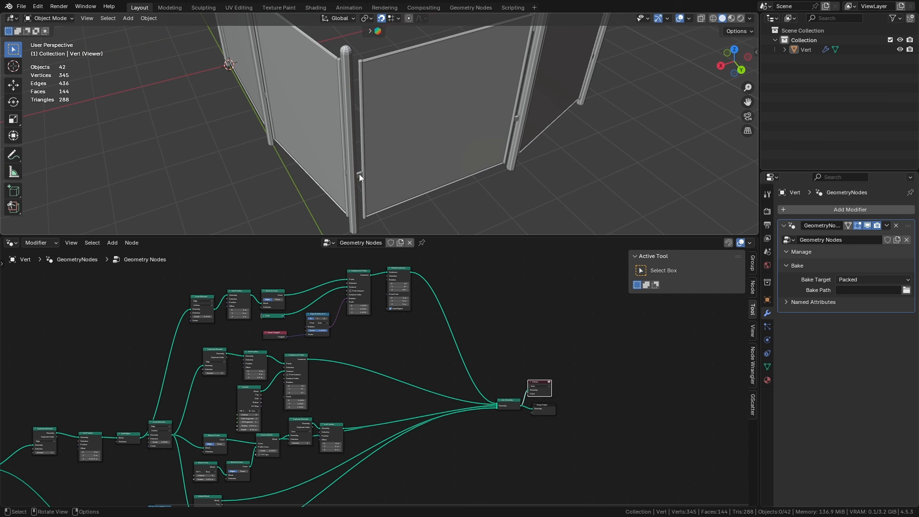
{"action": "middle_click_drag", "start_coordinate": [354, 140], "coordinate": [354, 143]}
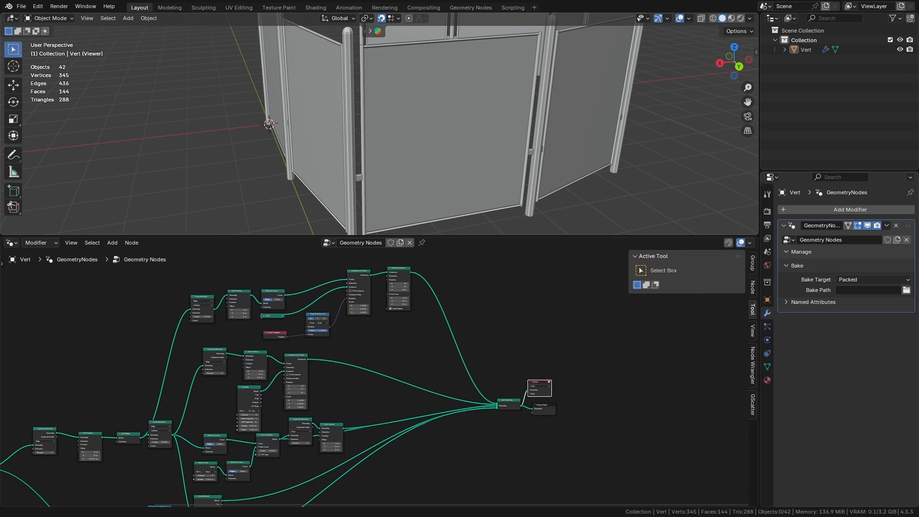
Branch the Rotate Instances output into a new Duplicate Elements node and connect that node to Join Geometry
{"action": "middle_click_drag", "start_coordinate": [495, 306], "coordinate": [542, 317]}
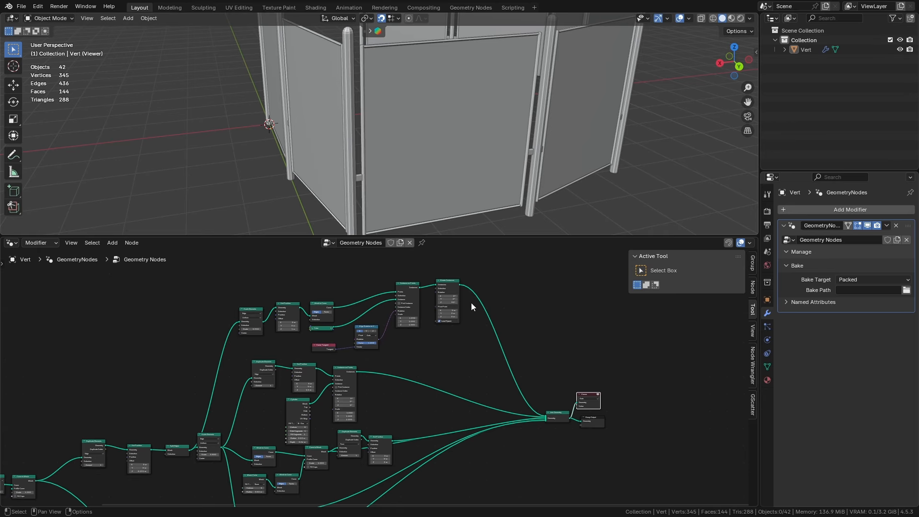
{"action": "left_click", "coordinate": [458, 283]}
{"action": "key", "text": "shift+a"}
{"action": "type", "text": "d"}
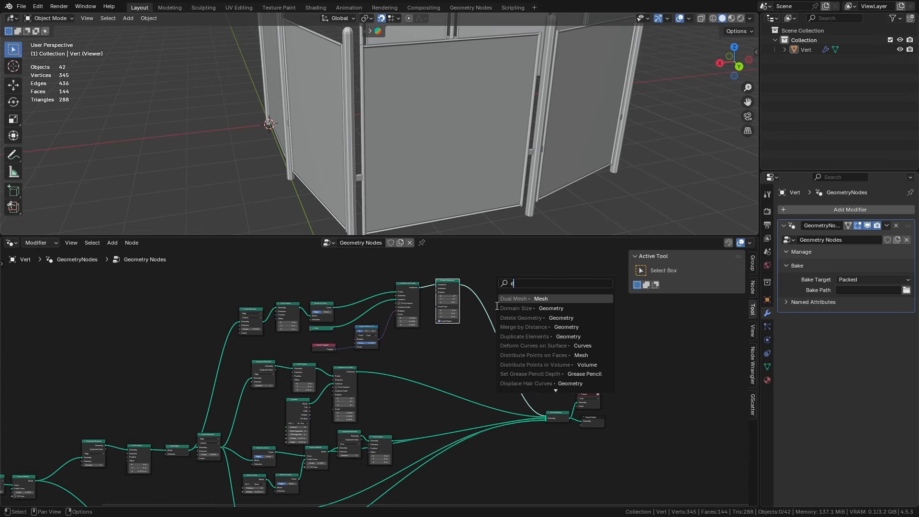
{"action": "type", "text": "upli"}
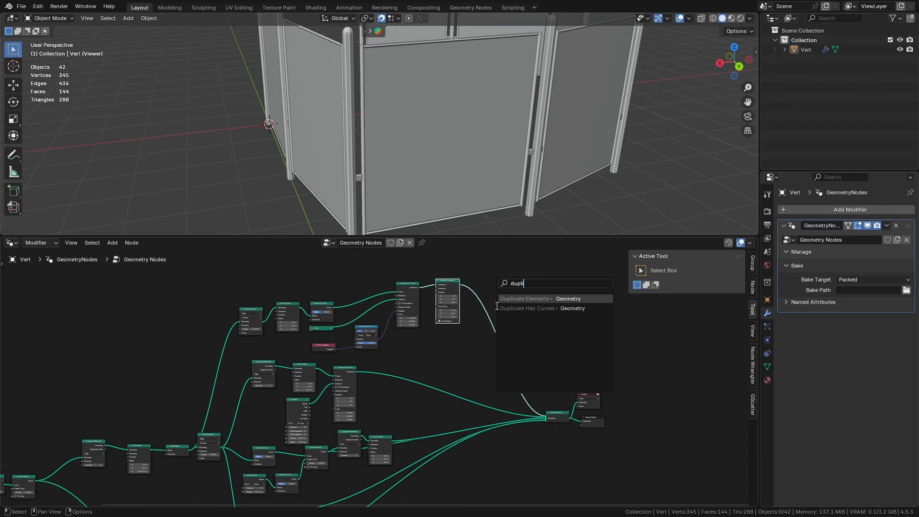
{"action": "key", "text": "Return"}
{"action": "left_click", "coordinate": [527, 320]}
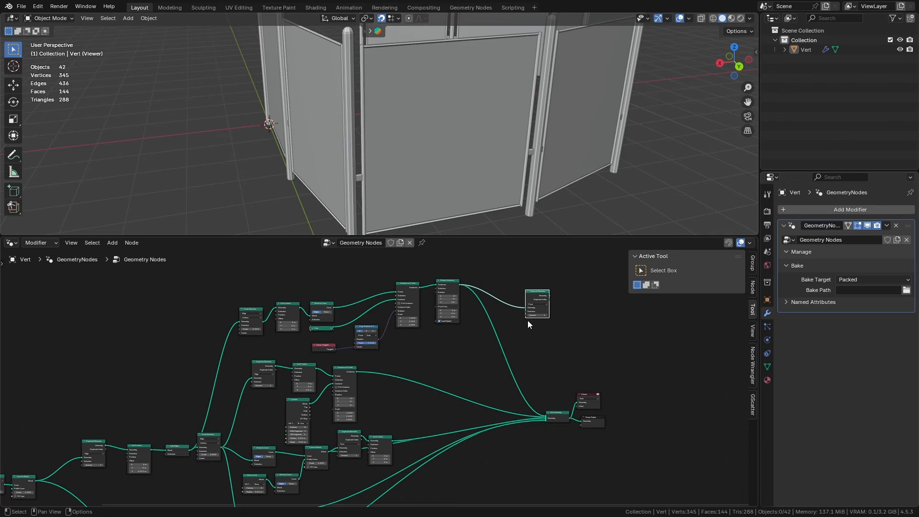
{"action": "scroll", "coordinate": [548, 318], "scroll_direction": "up", "scroll_amount": 3}
{"action": "left_click_drag", "start_coordinate": [550, 285], "coordinate": [505, 285]}
Insert a Set Position node on the link between the new Duplicate Elements node and Join Geometry
{"action": "key", "text": "shift+a"}
{"action": "left_click", "coordinate": [519, 282]}
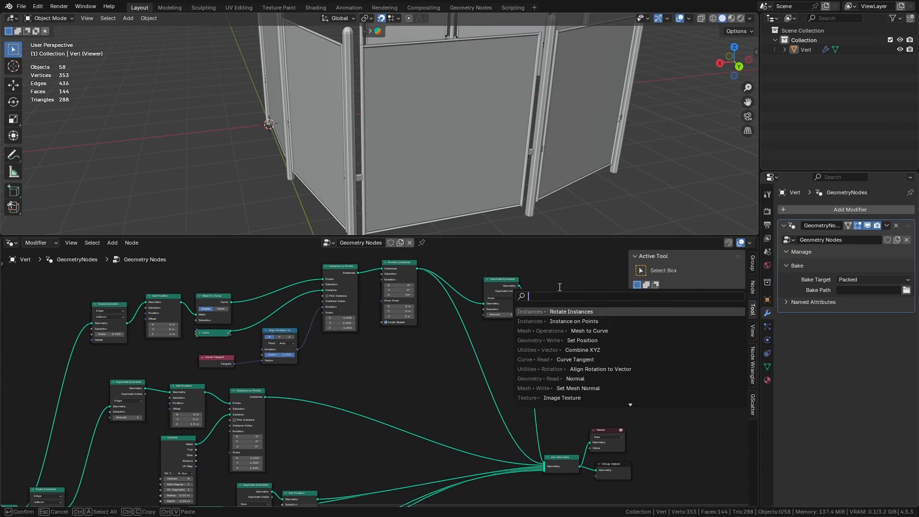
{"action": "type", "text": "set pos"}
{"action": "key", "text": "Return"}
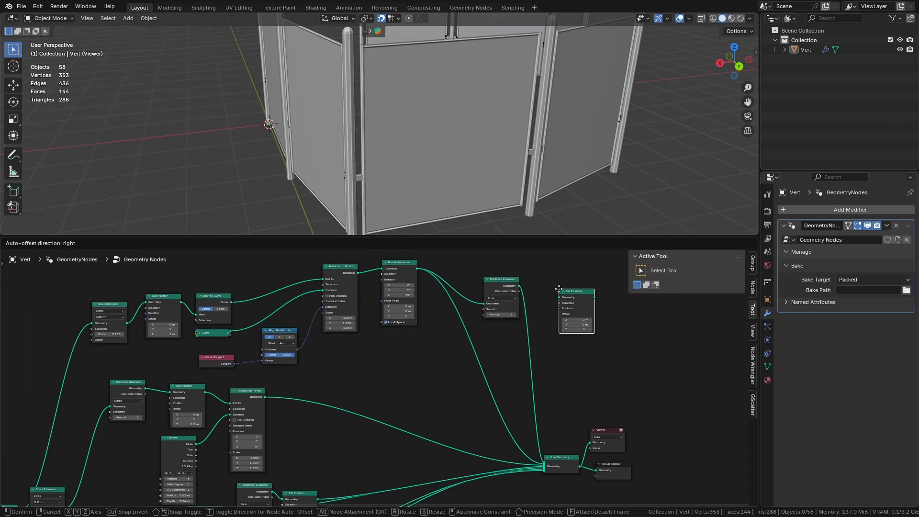
{"action": "left_click", "coordinate": [532, 332]}
Switch the connectors' Duplicate Elements node to the Face domain and set the following Set Position node's Z offset to 1.56 m
{"action": "scroll", "coordinate": [550, 363], "scroll_direction": "up", "scroll_amount": 3}
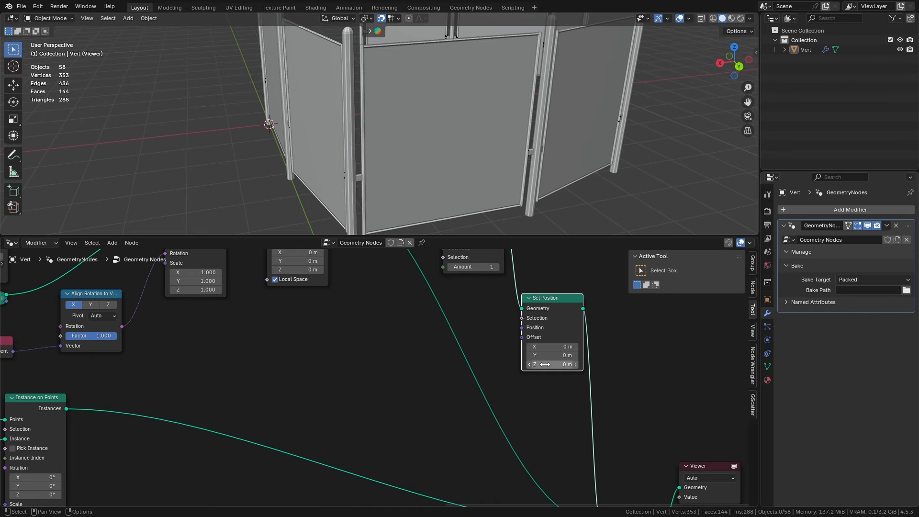
{"action": "mouse_move", "coordinate": [544, 363]}
{"action": "left_mouse_down"}
{"action": "mouse_move", "coordinate": [569, 363]}
{"action": "mouse_move", "coordinate": [552, 364]}
{"action": "left_mouse_up"}
{"action": "middle_click_drag", "start_coordinate": [546, 289], "coordinate": [579, 381]}
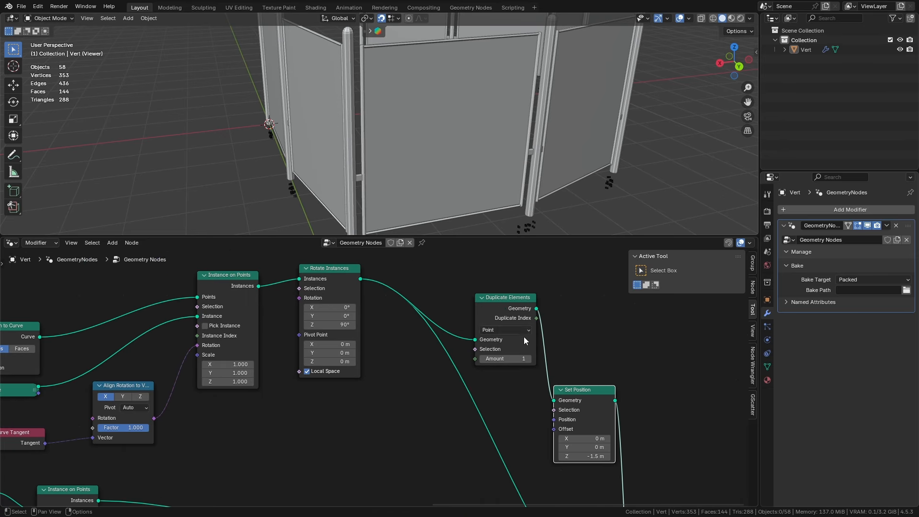
{"action": "left_click", "coordinate": [518, 330]}
{"action": "left_click", "coordinate": [515, 369]}
{"action": "left_click_drag", "start_coordinate": [581, 456], "coordinate": [622, 456]}
{"action": "middle_click_drag", "start_coordinate": [569, 378], "coordinate": [559, 297]}
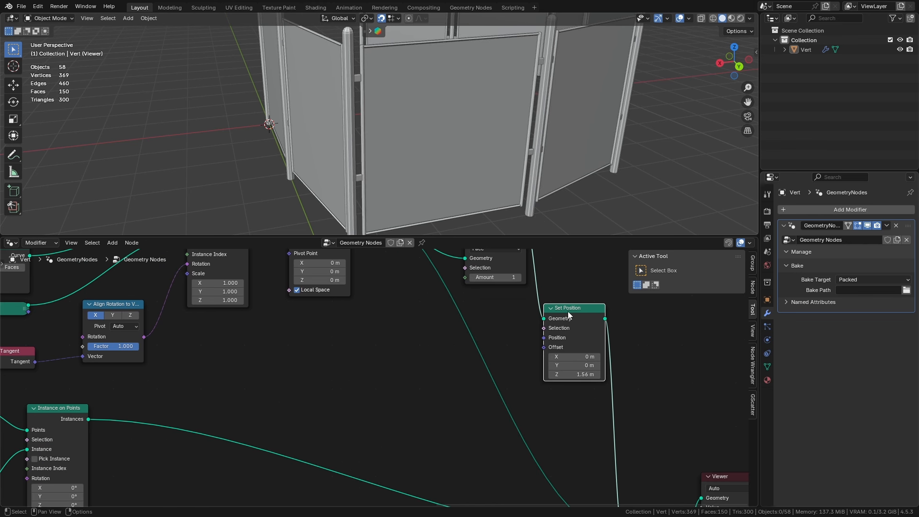
Duplicate the Set Position node onto the Rotate Instances to Join Geometry link and set its Z offset to -0.54 m
{"action": "key", "text": "shift+d"}
{"action": "left_click", "coordinate": [525, 401]}
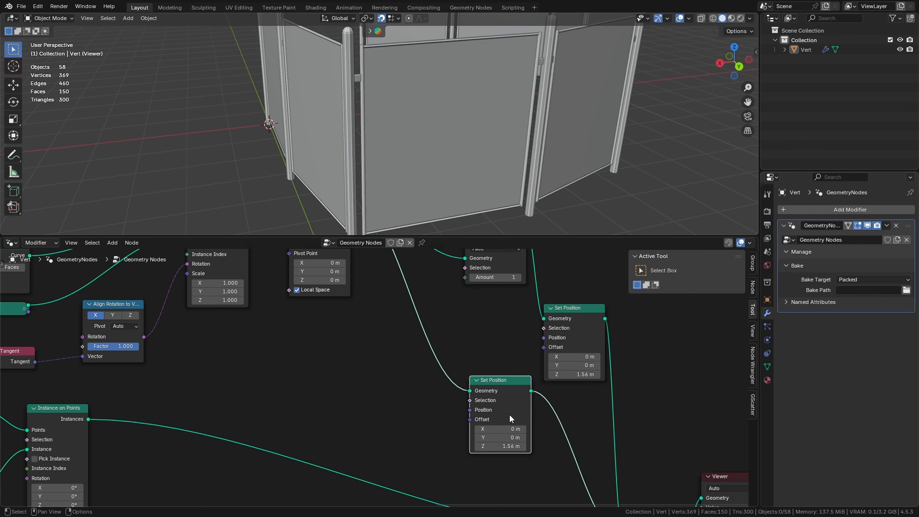
{"action": "left_click_drag", "start_coordinate": [502, 446], "coordinate": [470, 446]}
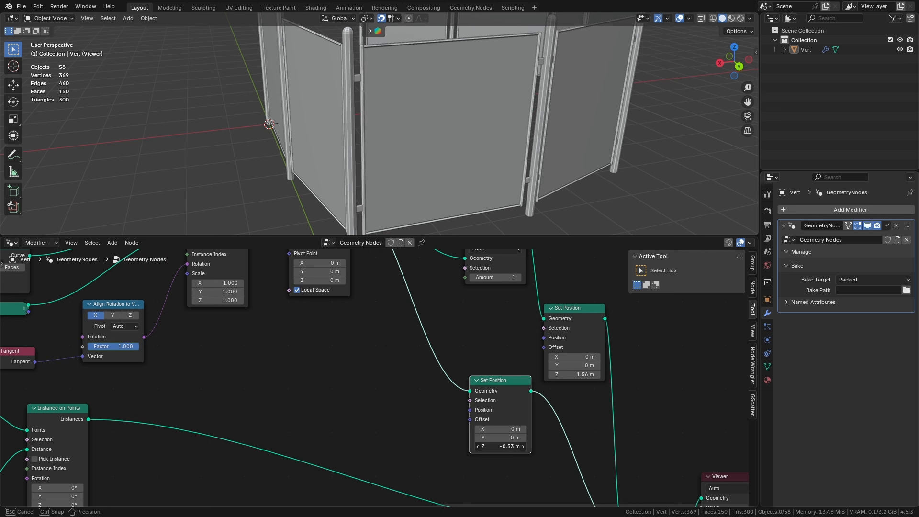
{"action": "middle_click_drag", "start_coordinate": [606, 45], "coordinate": [397, 106]}
{"action": "scroll", "coordinate": [529, 85], "scroll_direction": "down", "scroll_amount": 3}
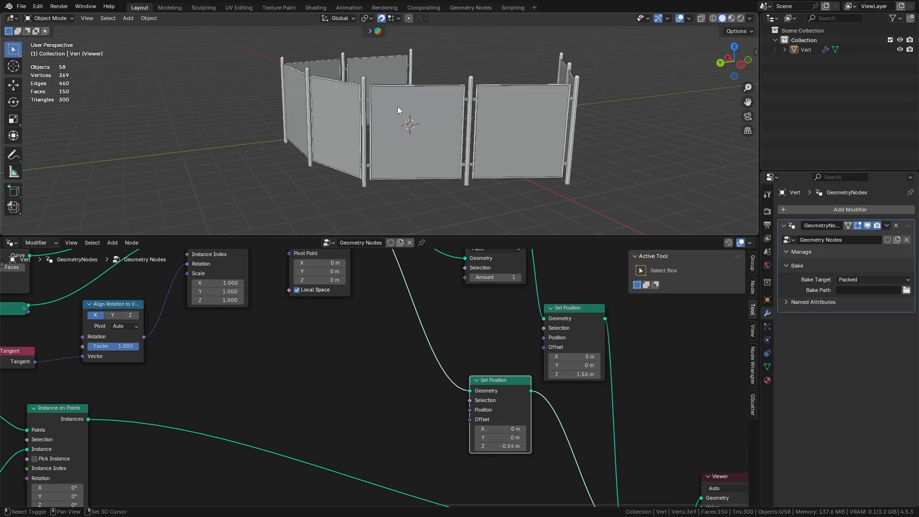
Save the file and move the Join Geometry, Viewer and Group Output nodes farther from the two Set Position nodes
{"action": "key", "text": "ctrl+s"}
{"action": "middle_click_drag", "start_coordinate": [438, 134], "coordinate": [432, 109], "text": "shift"}
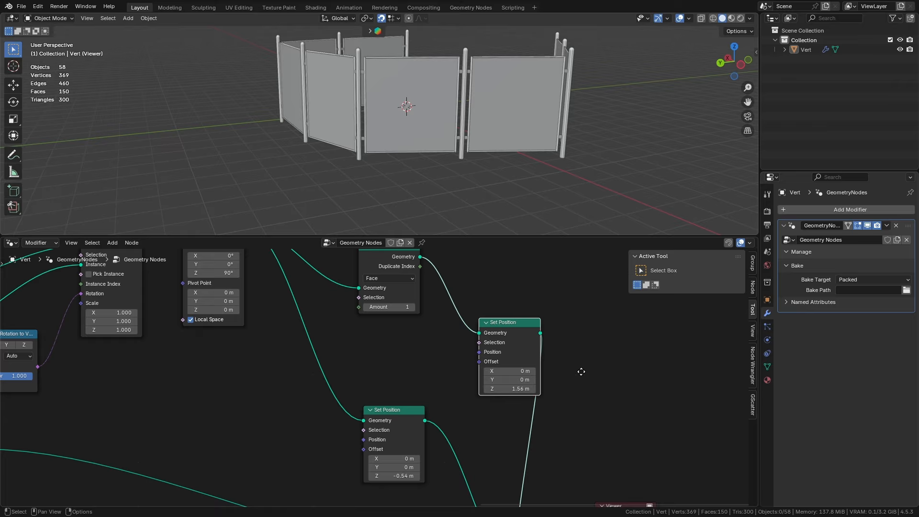
{"action": "middle_click_drag", "start_coordinate": [580, 371], "coordinate": [467, 207]}
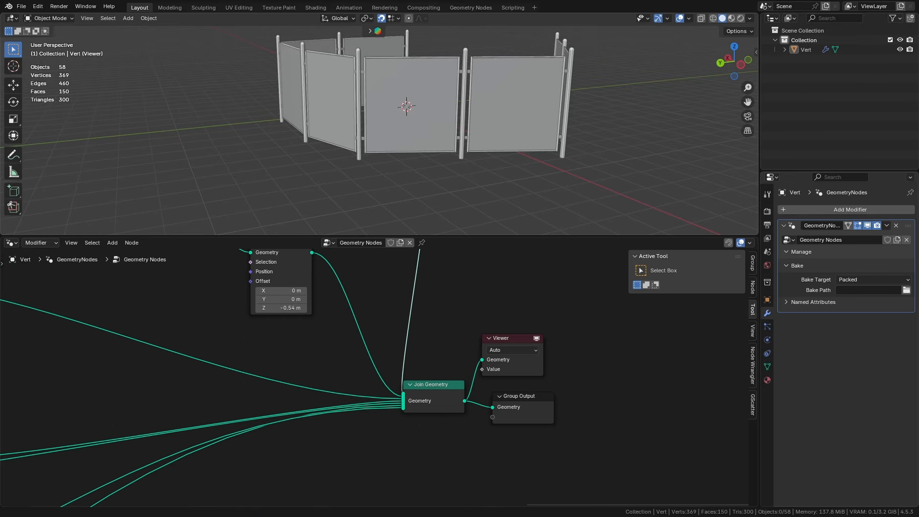
{"action": "left_click_drag", "start_coordinate": [435, 320], "coordinate": [641, 502]}
{"action": "key", "text": "g"}
{"action": "left_click", "coordinate": [742, 419]}
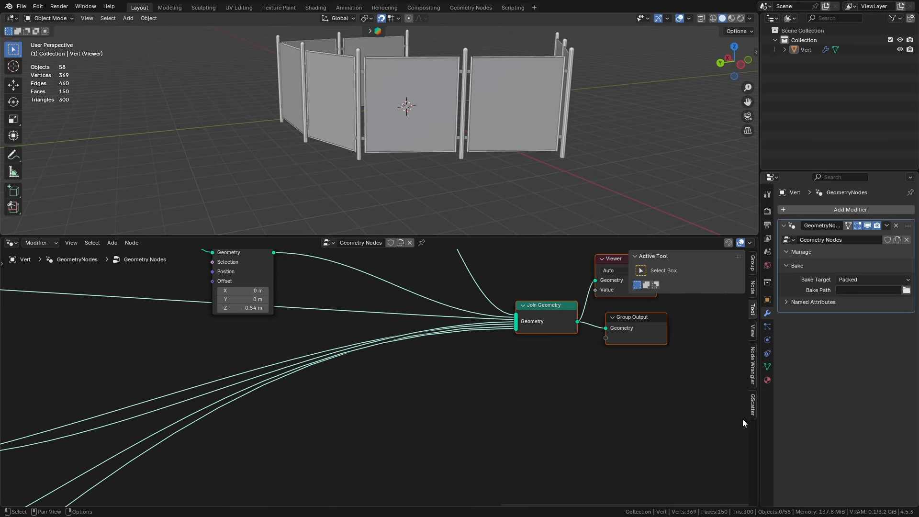
{"action": "middle_click_drag", "start_coordinate": [524, 385], "coordinate": [549, 505]}
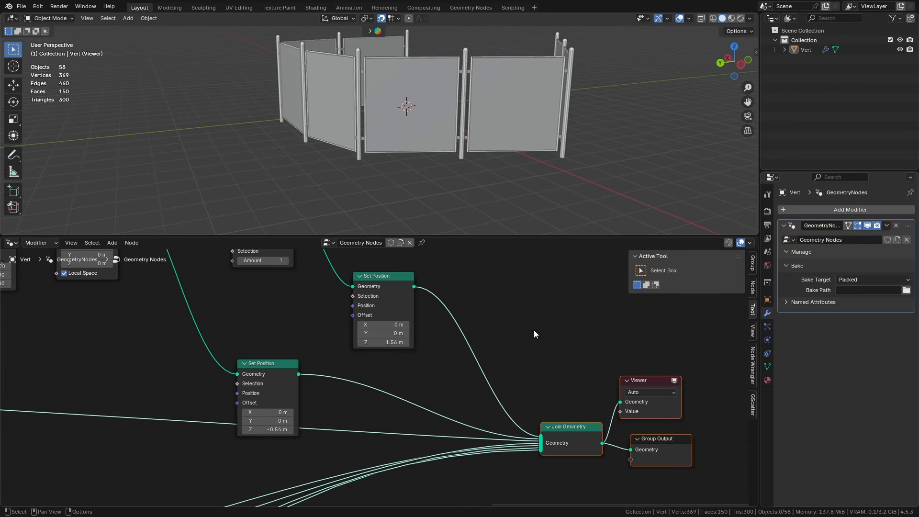
{"action": "key", "text": "alt+Tab"}
{"action": "key", "text": "alt+Tab"}
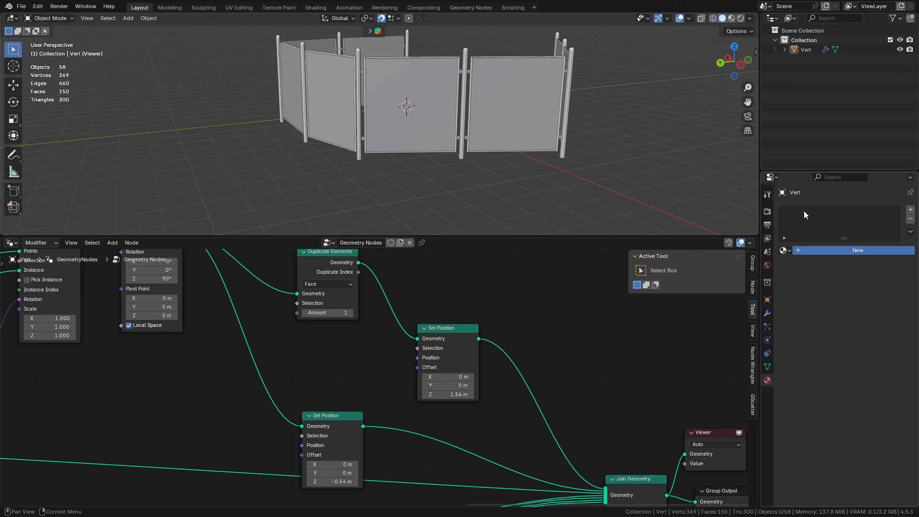
Create a new material on the Vert object and name it Metal
{"action": "left_click", "coordinate": [813, 250]}
{"action": "double_click", "coordinate": [842, 212]}
{"action": "type", "text": "M"}
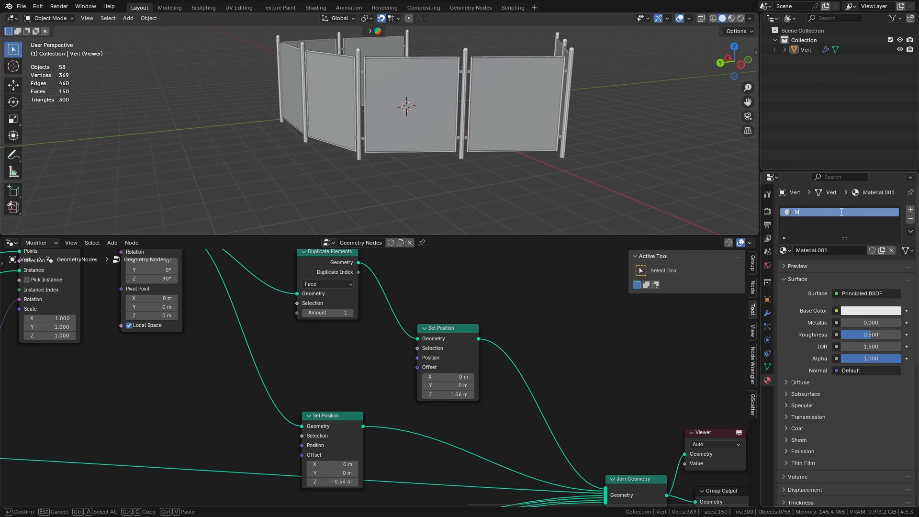
{"action": "type", "text": "etal"}
{"action": "key", "text": "Return"}
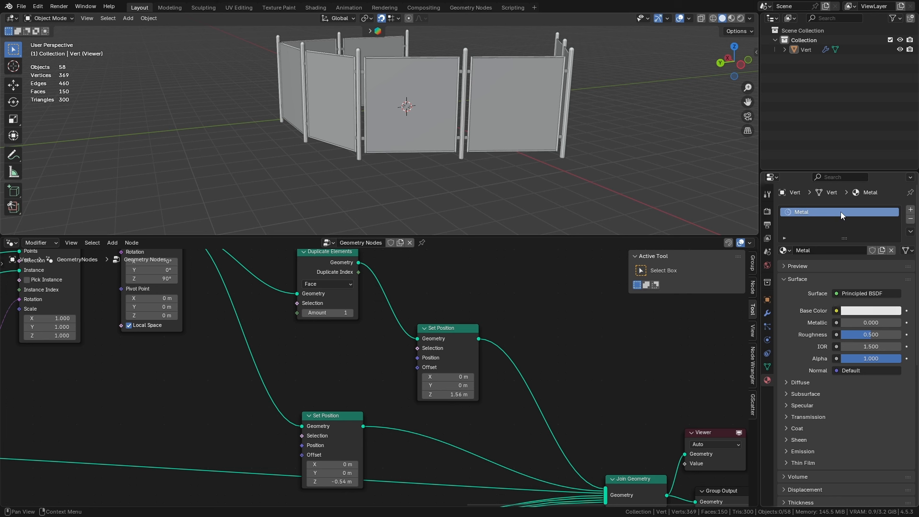
Add a second material slot with a new material named Wire
{"action": "left_click", "coordinate": [910, 210]}
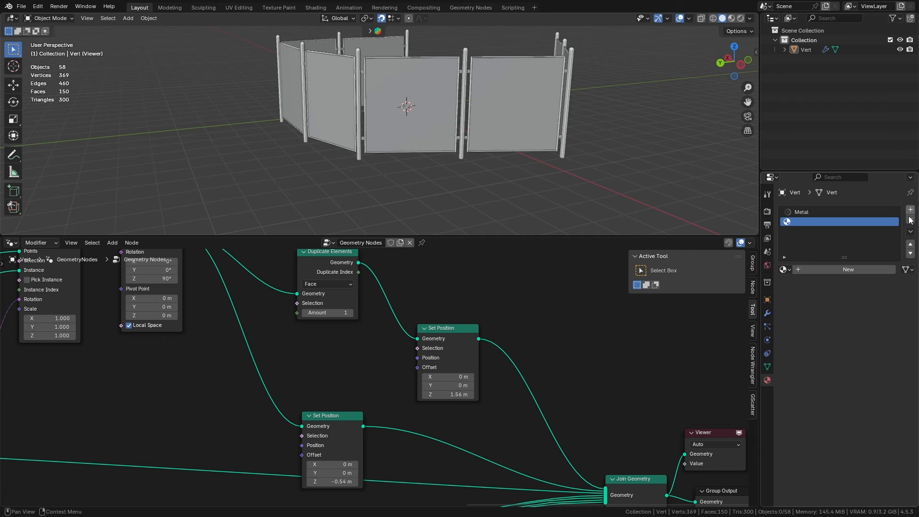
{"action": "left_click", "coordinate": [845, 268]}
{"action": "double_click", "coordinate": [812, 221]}
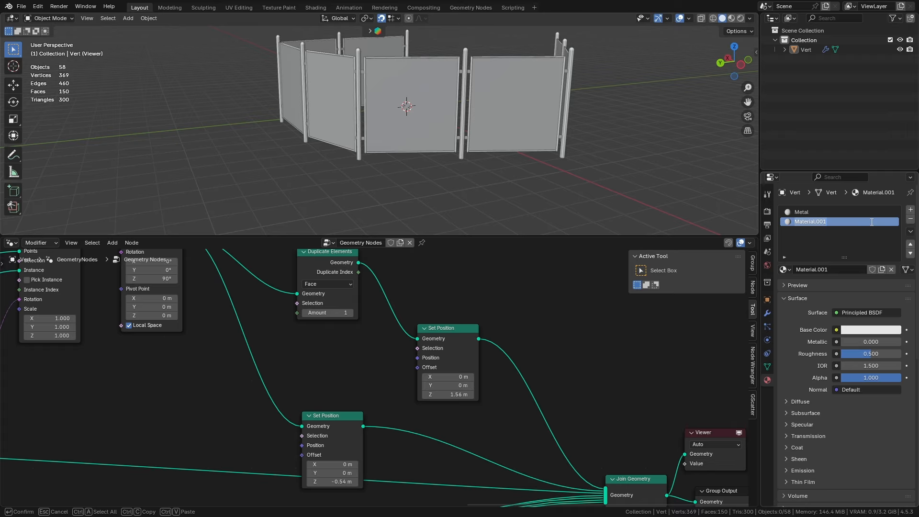
{"action": "type", "text": "Wire"}
{"action": "key", "text": "Return"}
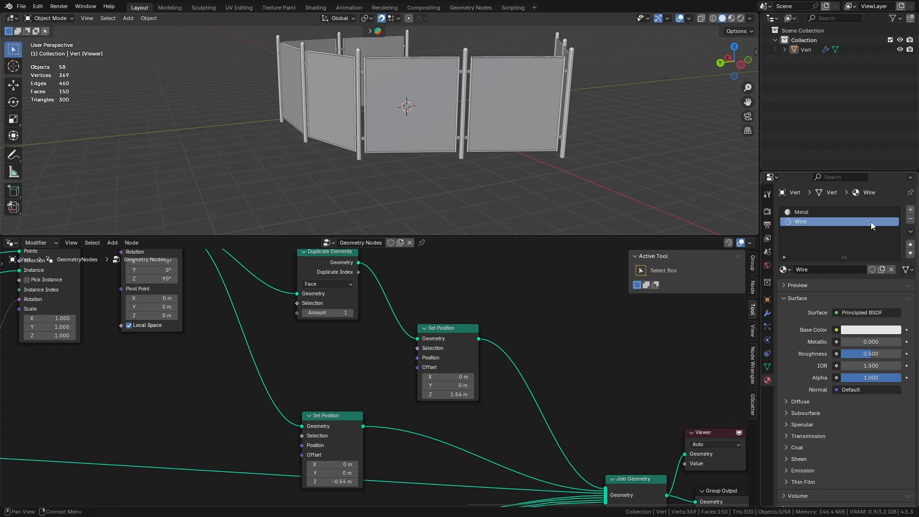
Set the Metal material's Metallic to 0.984 and Roughness to 0.413, and reselect the Wire slot
{"action": "left_click", "coordinate": [857, 213]}
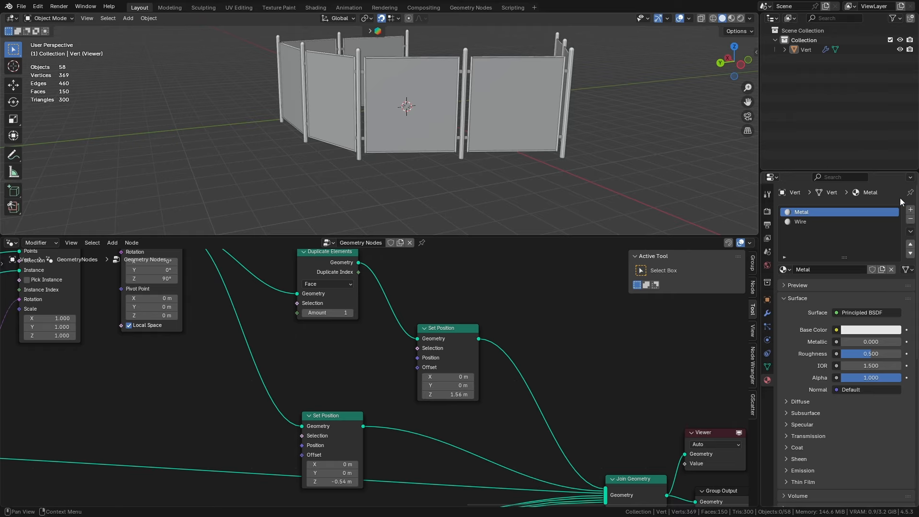
{"action": "mouse_move", "coordinate": [854, 343]}
{"action": "left_mouse_down"}
{"action": "mouse_move", "coordinate": [900, 343]}
{"action": "mouse_move", "coordinate": [864, 354]}
{"action": "left_mouse_up"}
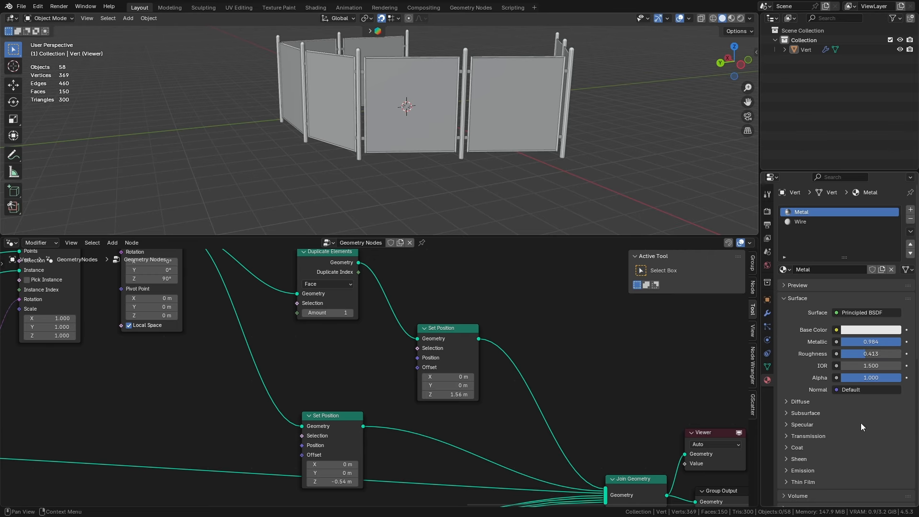
{"action": "left_click", "coordinate": [808, 223]}
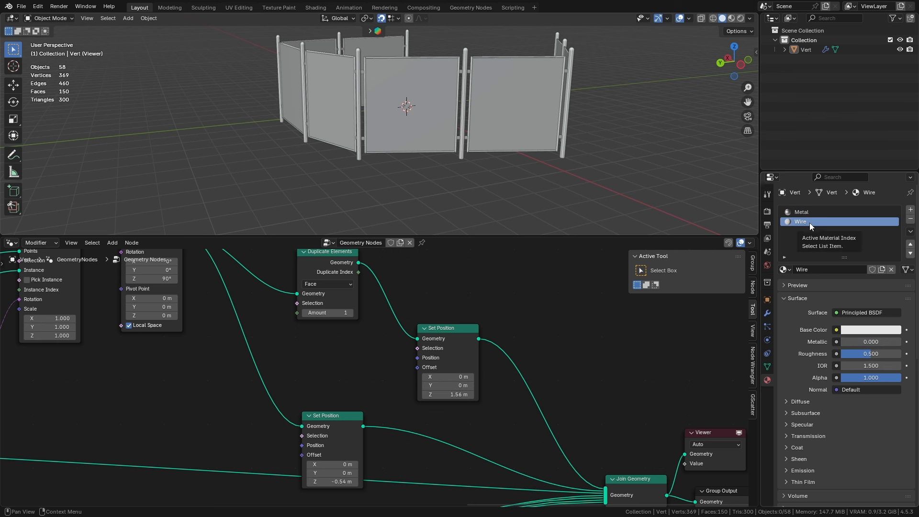
Insert a Set Material node between the 1.56 m Set Position node and Join Geometry, and assign it the Metal material
{"action": "mouse_move", "coordinate": [572, 345]}
{"action": "middle_mouse_down"}
{"action": "mouse_move", "coordinate": [558, 334]}
{"action": "mouse_move", "coordinate": [567, 328]}
{"action": "mouse_move", "coordinate": [564, 339]}
{"action": "middle_mouse_up"}
{"action": "key", "text": "shift+a"}
{"action": "type", "text": "set"}
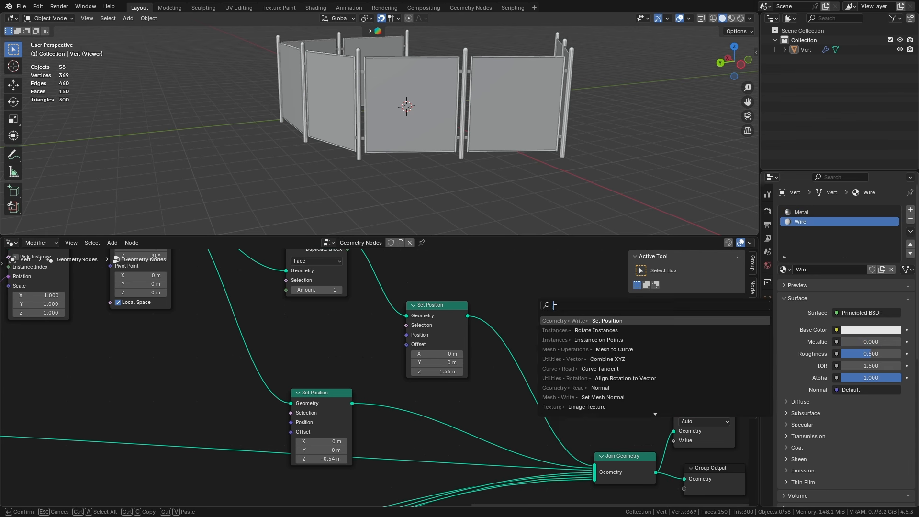
{"action": "key", "text": "Return"}
{"action": "left_click", "coordinate": [532, 385]}
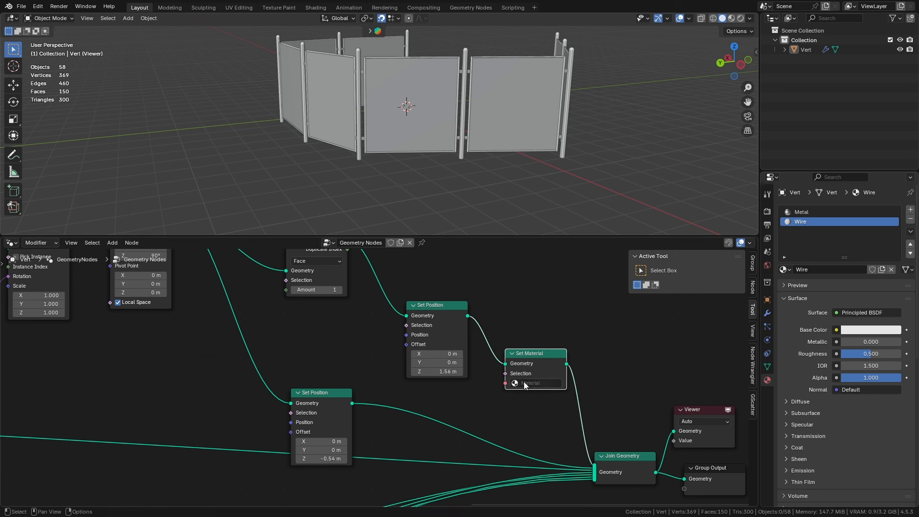
{"action": "left_click", "coordinate": [532, 383]}
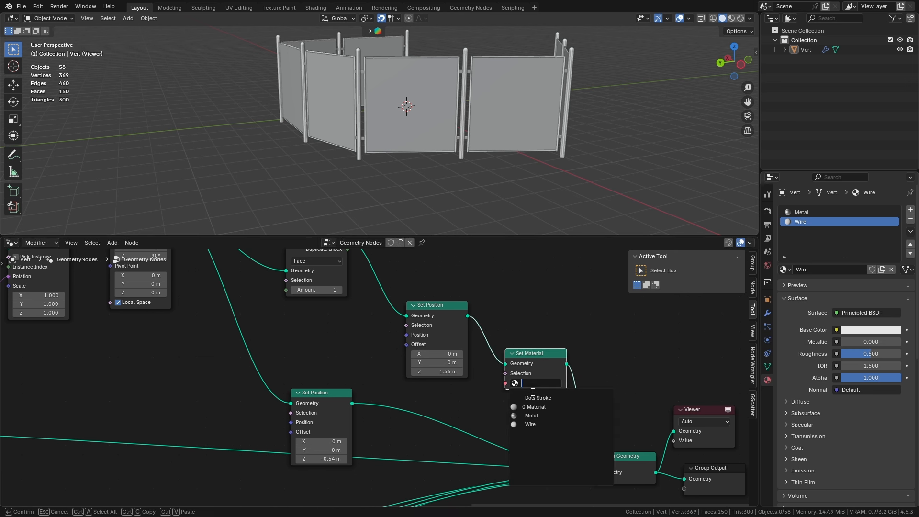
{"action": "left_click", "coordinate": [541, 416]}
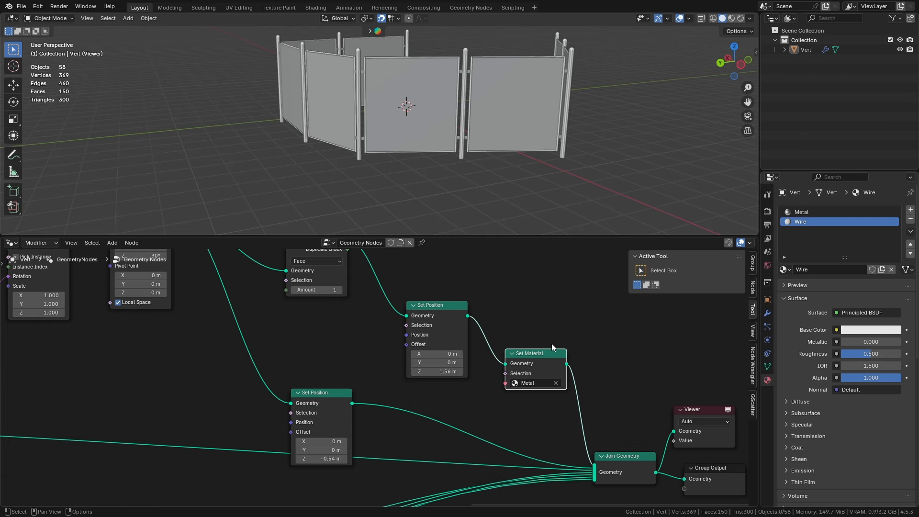
Insert a Set Material node after the panels' Extrude Mesh node and assign it the Wire material
{"action": "middle_click_drag", "start_coordinate": [457, 399], "coordinate": [133, 448]}
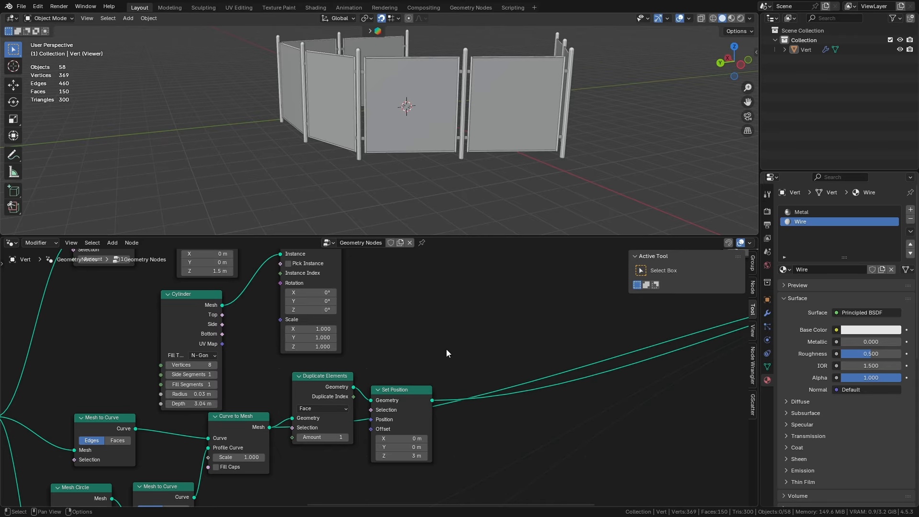
{"action": "middle_click_drag", "start_coordinate": [434, 345], "coordinate": [693, 354]}
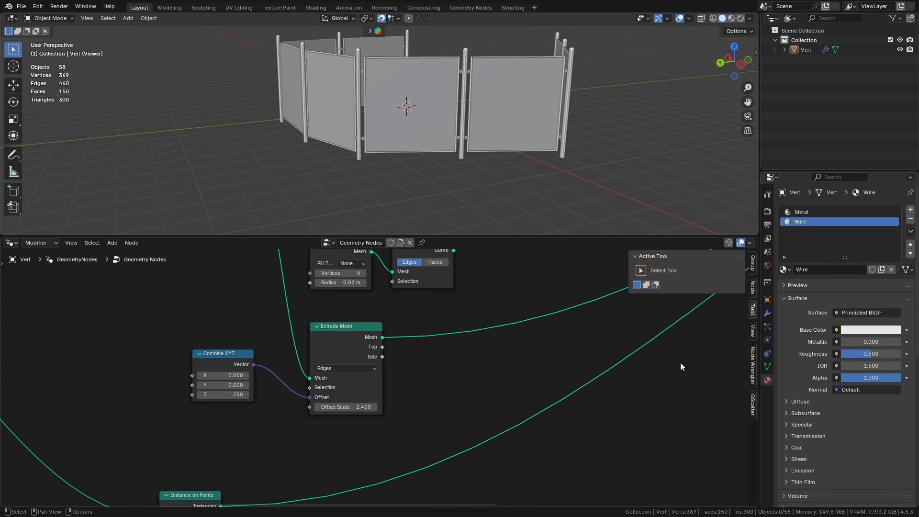
{"action": "key", "text": "shift+a"}
{"action": "left_click", "coordinate": [475, 297]}
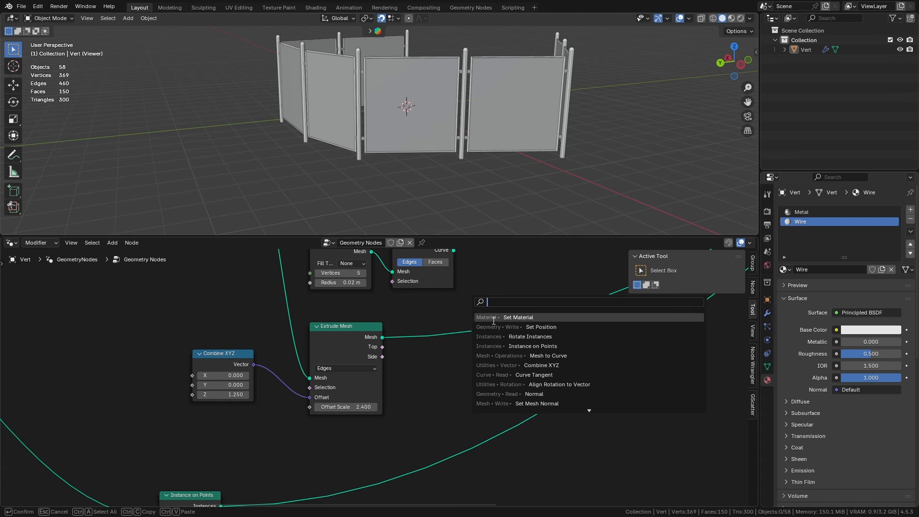
{"action": "left_click", "coordinate": [511, 317]}
{"action": "left_click", "coordinate": [445, 347]}
{"action": "left_click", "coordinate": [446, 363]}
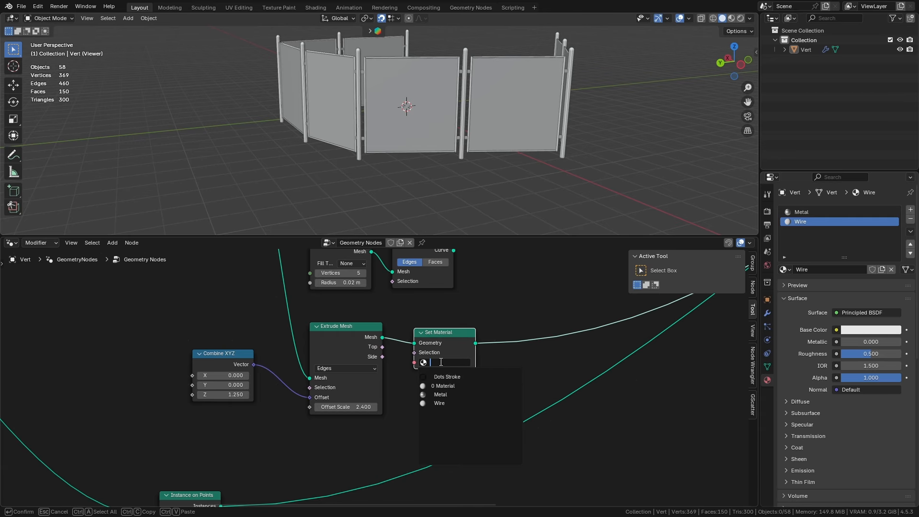
{"action": "left_click", "coordinate": [445, 403]}
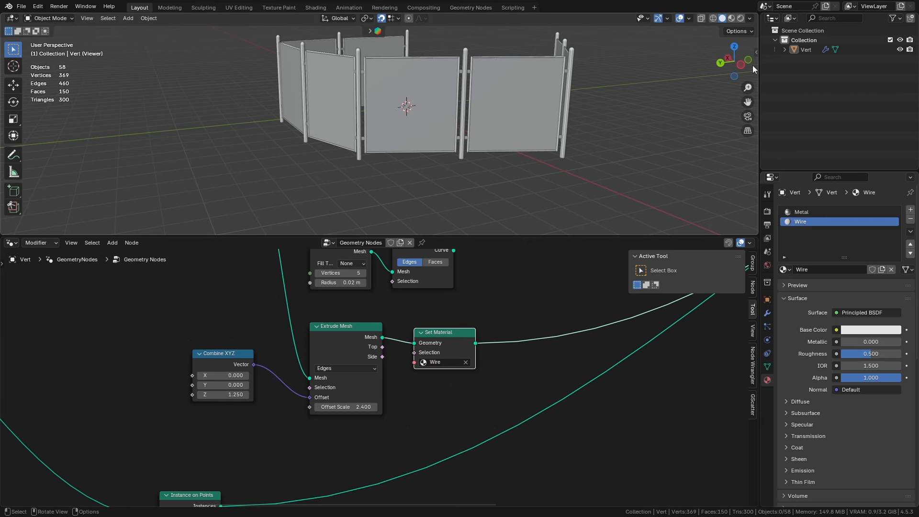
Switch the viewport to Material Preview shading and save the file
{"action": "left_click", "coordinate": [731, 18]}
{"action": "mouse_move", "coordinate": [669, 90]}
{"action": "middle_mouse_down"}
{"action": "mouse_move", "coordinate": [578, 134]}
{"action": "mouse_move", "coordinate": [517, 194]}
{"action": "mouse_move", "coordinate": [512, 170]}
{"action": "middle_mouse_up"}
{"action": "key", "text": "ctrl+s"}
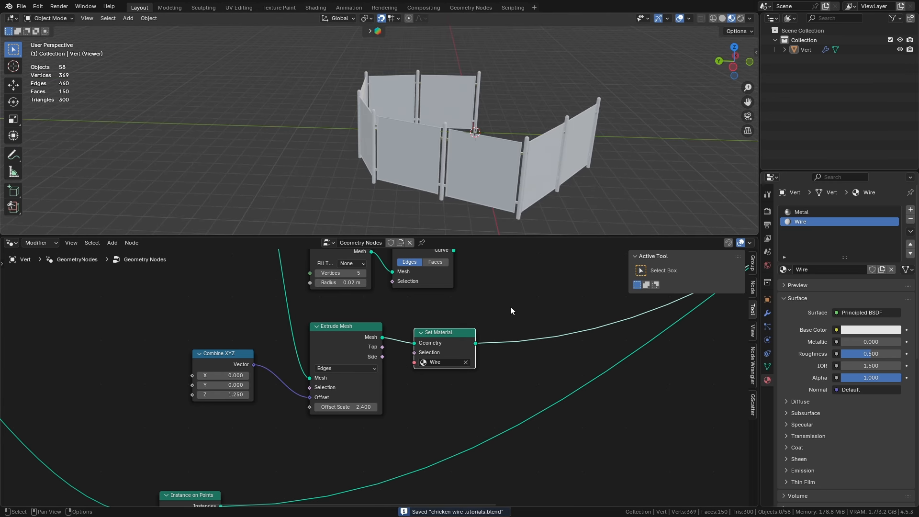
Examine the fence up close, checking the shading of the post tops, panel frames and connectors
{"action": "middle_click_drag", "start_coordinate": [510, 307], "coordinate": [500, 309]}
{"action": "middle_click_drag", "start_coordinate": [631, 101], "coordinate": [438, 168]}
{"action": "scroll", "coordinate": [506, 160], "scroll_direction": "up", "scroll_amount": 5}
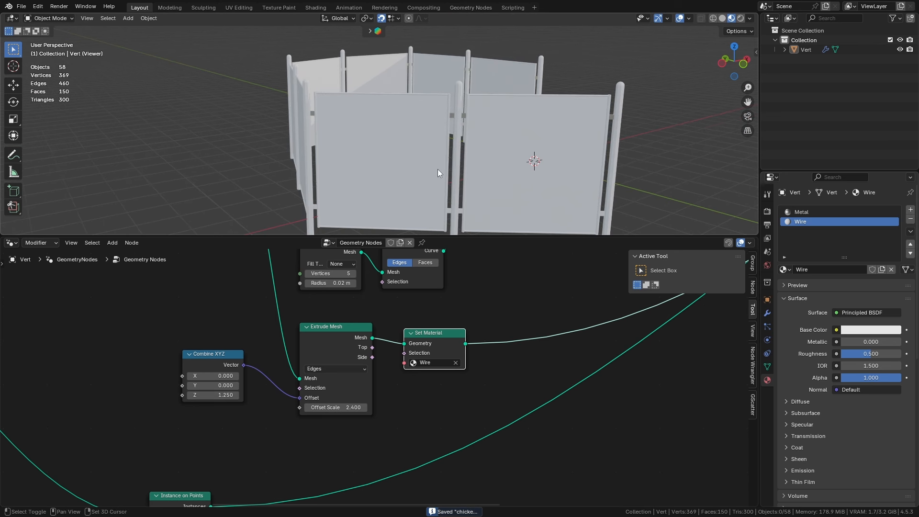
{"action": "scroll", "coordinate": [467, 153], "scroll_direction": "up", "scroll_amount": 6}
{"action": "middle_click_drag", "start_coordinate": [435, 134], "coordinate": [418, 147]}
{"action": "scroll", "coordinate": [413, 142], "scroll_direction": "up", "scroll_amount": 3}
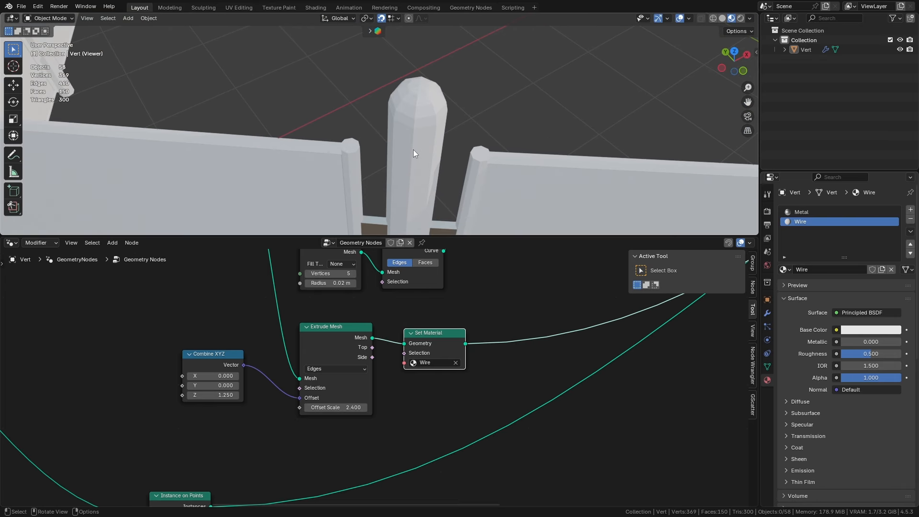
{"action": "scroll", "coordinate": [412, 149], "scroll_direction": "down", "scroll_amount": 4}
{"action": "middle_click_drag", "start_coordinate": [412, 149], "coordinate": [450, 128]}
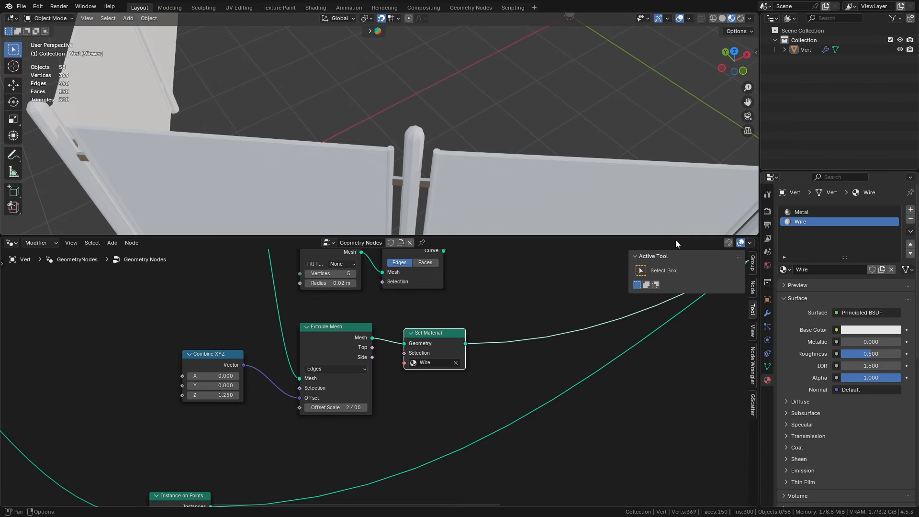
Insert a Set Shade Smooth node between Join Geometry and the Viewer
{"action": "middle_click_drag", "start_coordinate": [533, 307], "coordinate": [245, 401]}
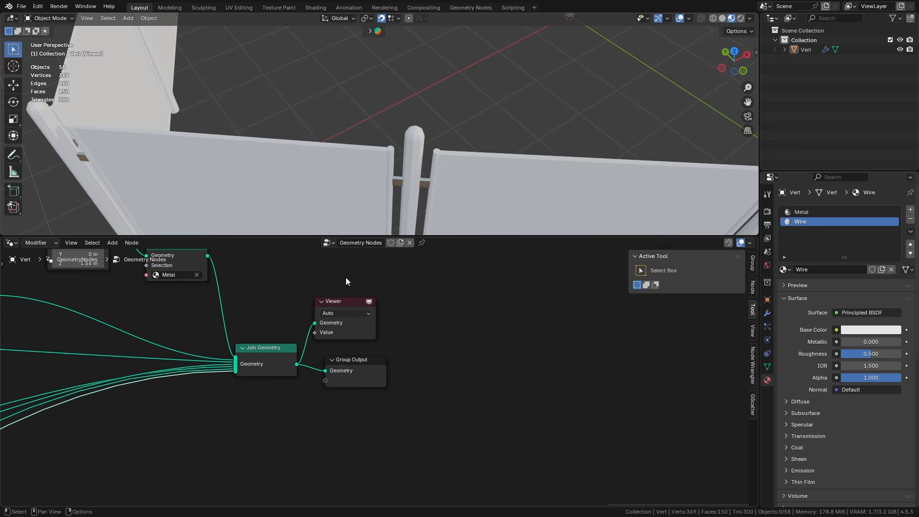
{"action": "key", "text": "shift+a"}
{"action": "type", "text": "set"}
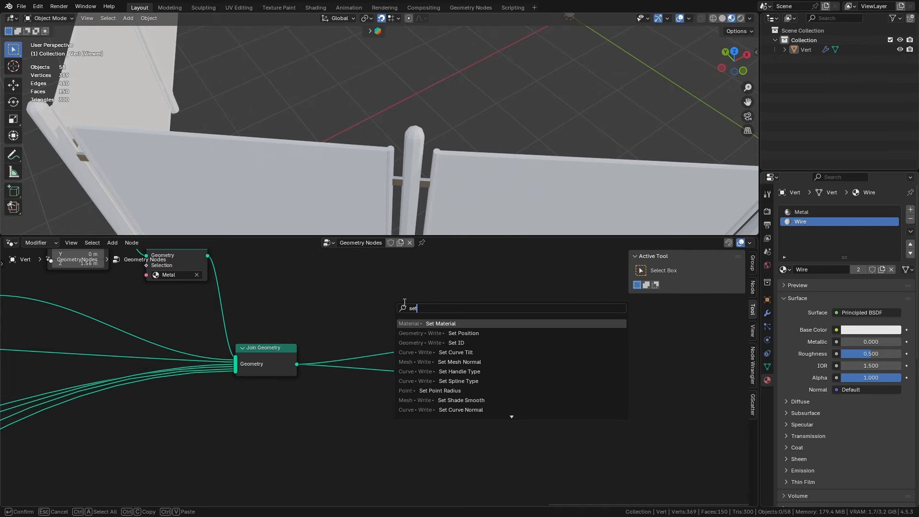
{"action": "type", "text": " sh"}
{"action": "key", "text": "Return"}
{"action": "left_click", "coordinate": [368, 351]}
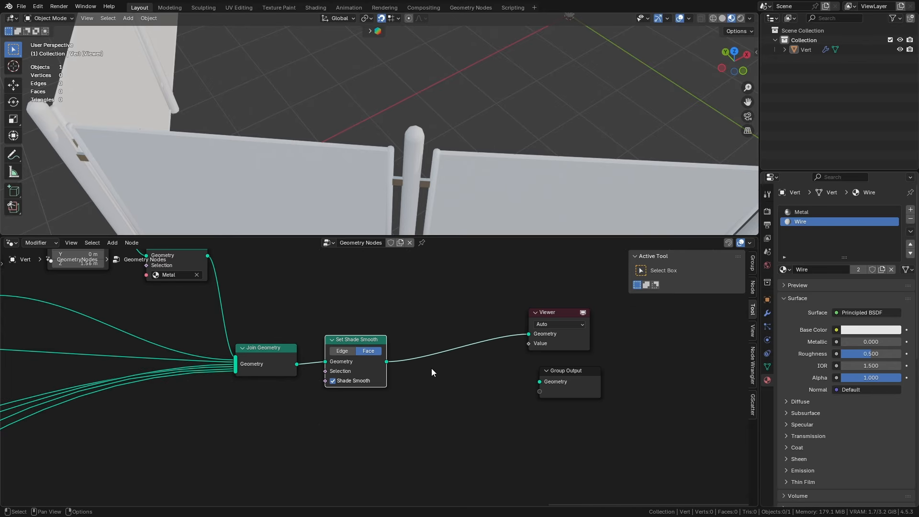
Make room before Set Shade Smooth and insert a Merge by Distance node between it and Join Geometry
{"action": "left_click_drag", "start_coordinate": [382, 342], "coordinate": [453, 339]}
{"action": "key", "text": "shift+a"}
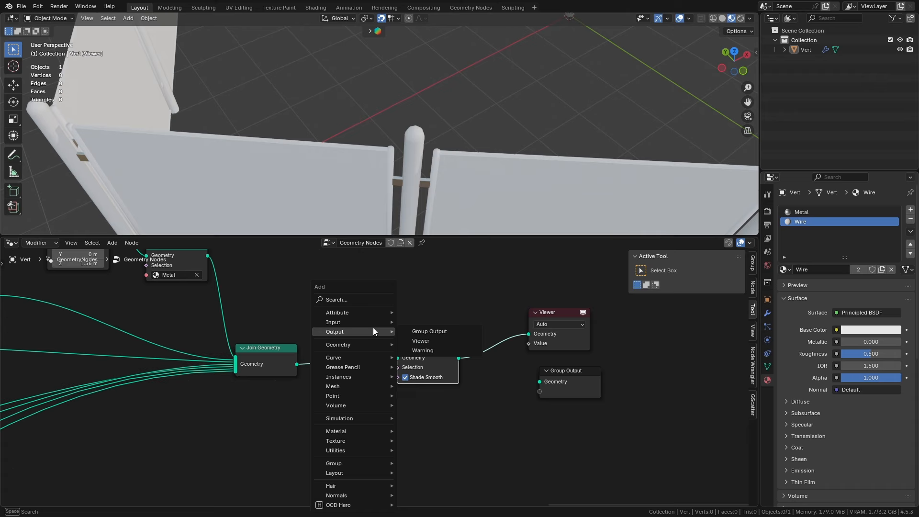
{"action": "left_click", "coordinate": [376, 303]}
{"action": "type", "text": "me"}
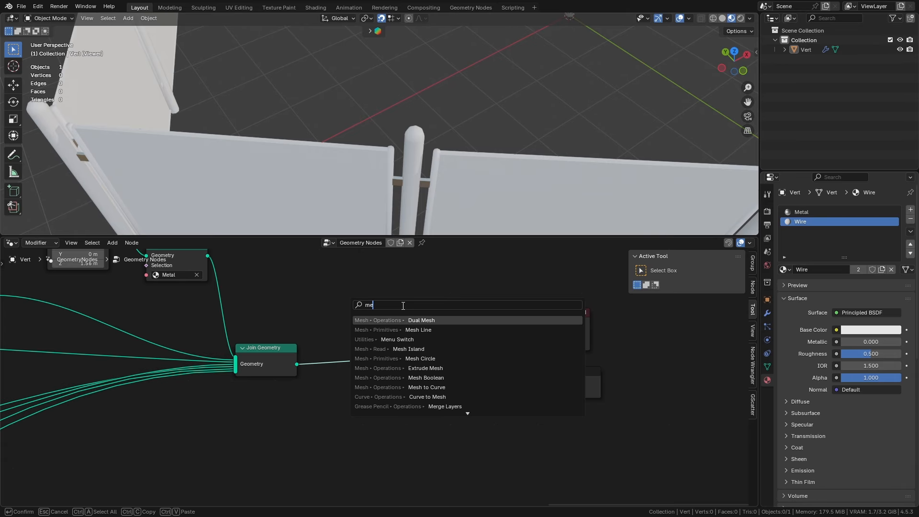
{"action": "type", "text": "ge"}
{"action": "key", "text": "Down"}
{"action": "key", "text": "Return"}
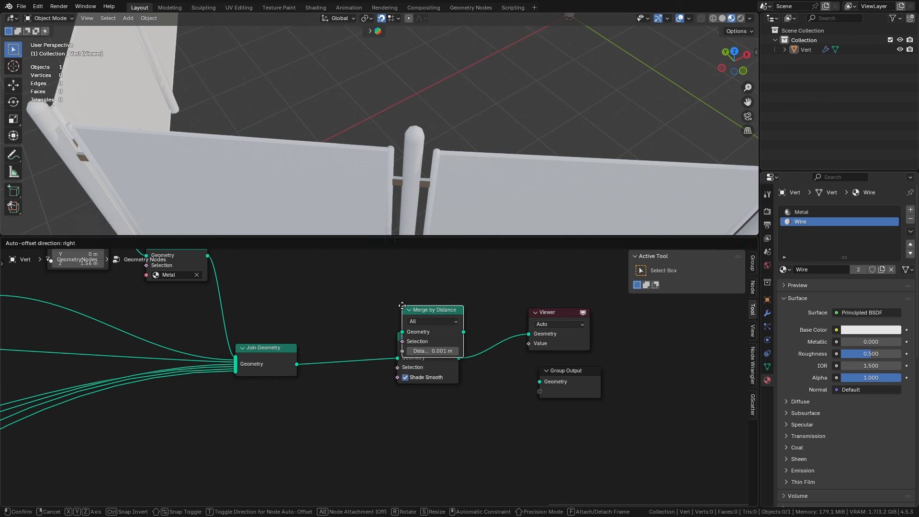
{"action": "left_click", "coordinate": [340, 343]}
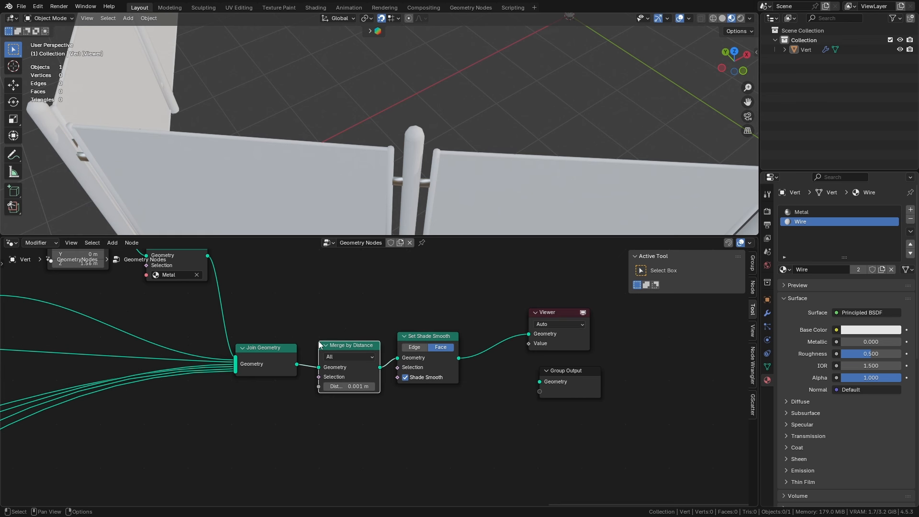
Move Merge by Distance and Set Shade Smooth toward Group Output, making room after Join Geometry
{"action": "left_click_drag", "start_coordinate": [341, 345], "coordinate": [336, 327]}
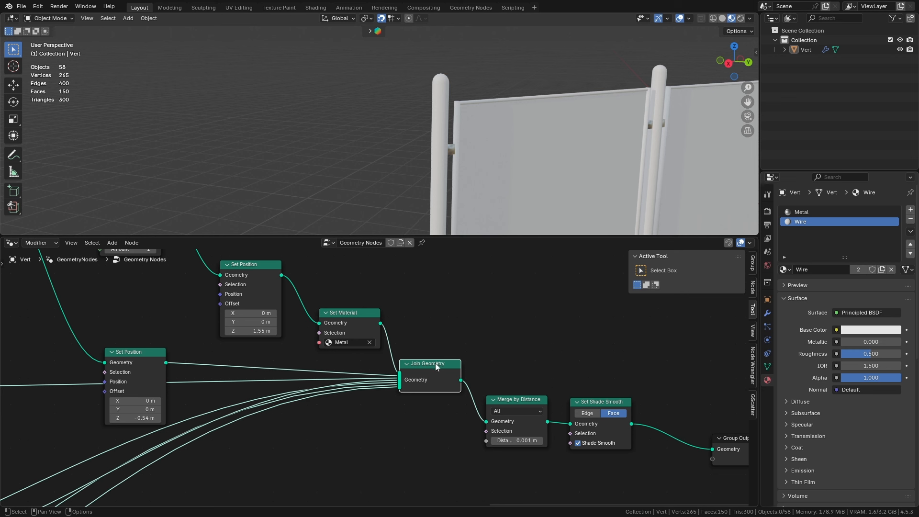
{"action": "left_click_drag", "start_coordinate": [500, 375], "coordinate": [668, 484]}
{"action": "key", "text": "g"}
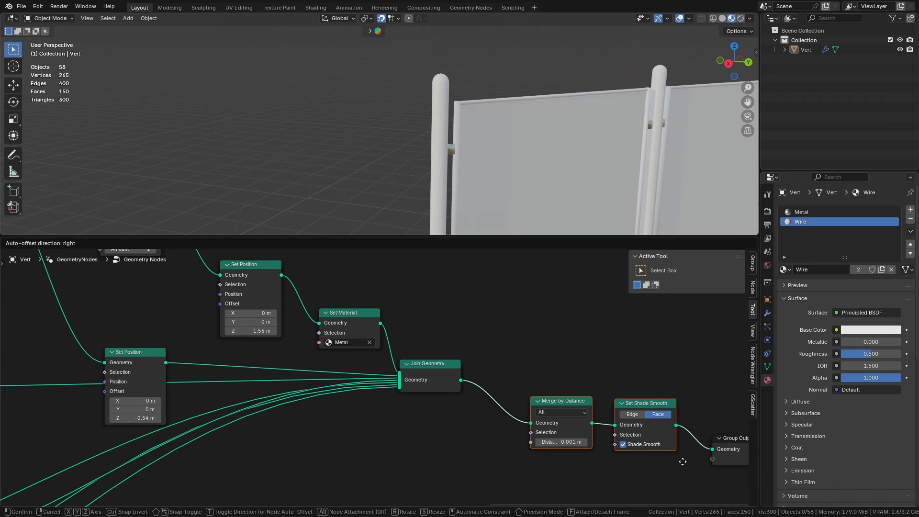
{"action": "left_click", "coordinate": [689, 460]}
{"action": "middle_click_drag", "start_coordinate": [504, 352], "coordinate": [511, 355]}
{"action": "left_click", "coordinate": [430, 367]}
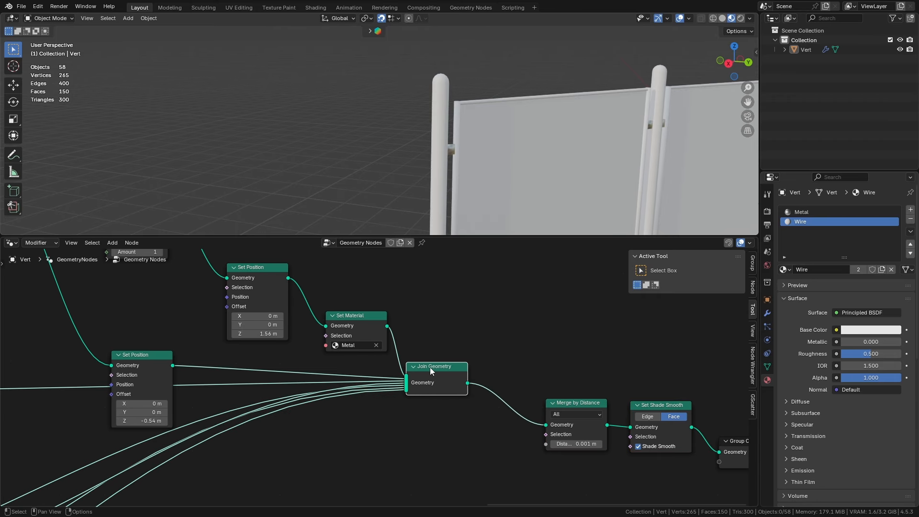
Detach the Metal Set Material node from its branch, insert it between Join Geometry and Merge by Distance, and tidy the two nodes
{"action": "left_click", "coordinate": [358, 316]}
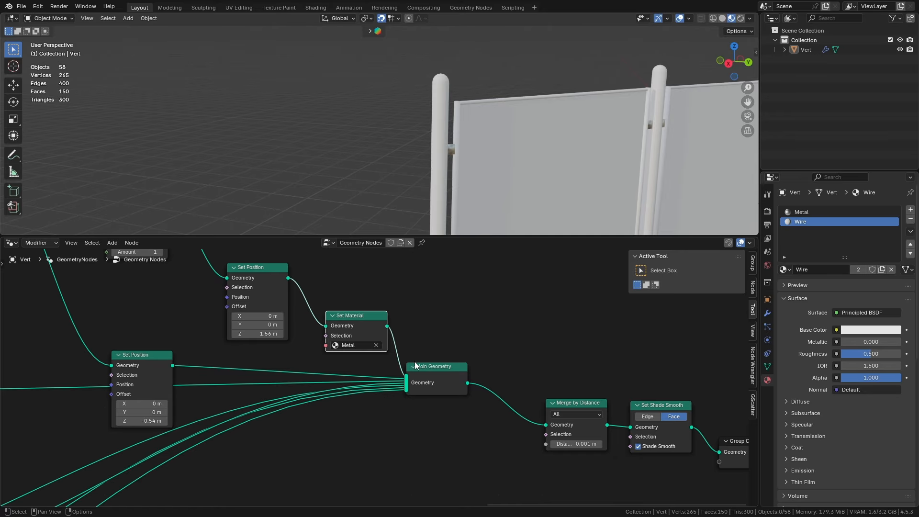
{"action": "left_click_drag", "start_coordinate": [415, 365], "coordinate": [409, 361]}
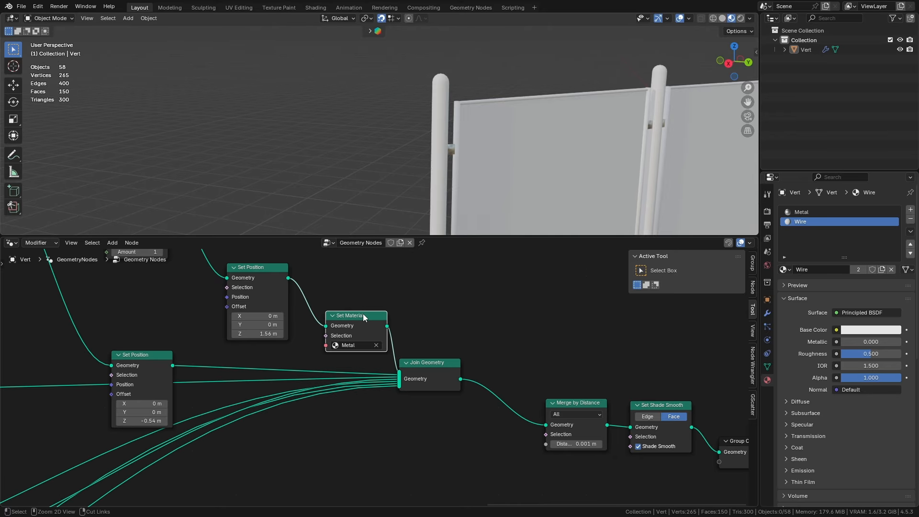
{"action": "key", "text": "ctrl+x"}
{"action": "key", "text": "ctrl+z"}
{"action": "left_click_drag", "start_coordinate": [365, 317], "coordinate": [507, 392]}
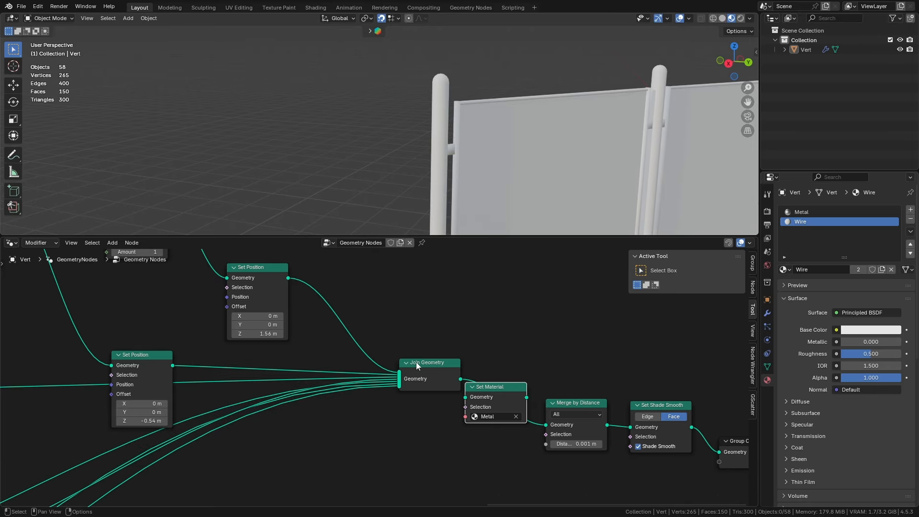
{"action": "left_click_drag", "start_coordinate": [415, 362], "coordinate": [355, 319]}
{"action": "left_click_drag", "start_coordinate": [493, 386], "coordinate": [492, 369]}
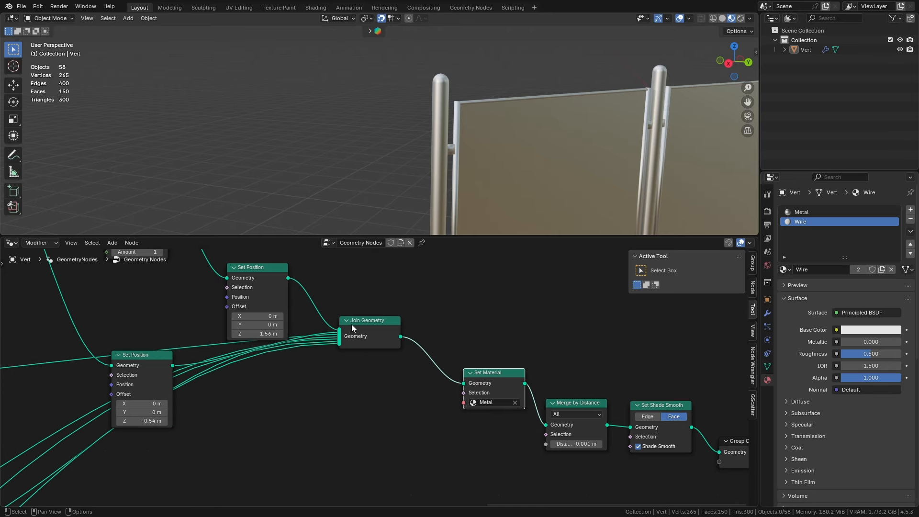
{"action": "left_click_drag", "start_coordinate": [351, 323], "coordinate": [372, 344]}
{"action": "left_click_drag", "start_coordinate": [489, 369], "coordinate": [473, 354]}
Duplicate Join Geometry and insert the copy between the Metal Set Material and Merge by Distance
{"action": "middle_click_drag", "start_coordinate": [548, 347], "coordinate": [466, 323]}
{"action": "left_click", "coordinate": [308, 318]}
{"action": "key", "text": "shift+d"}
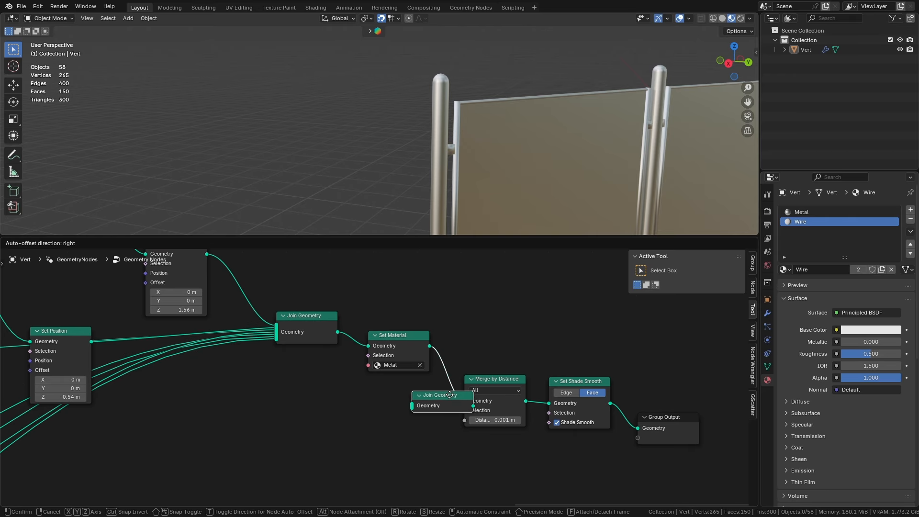
{"action": "left_click", "coordinate": [463, 374]}
Cut the Wire Set Material's link to the first Join Geometry and connect its output to the second one
{"action": "middle_click_drag", "start_coordinate": [420, 421], "coordinate": [199, 401]}
{"action": "right_click_drag", "start_coordinate": [107, 434], "coordinate": [124, 473], "text": "ctrl"}
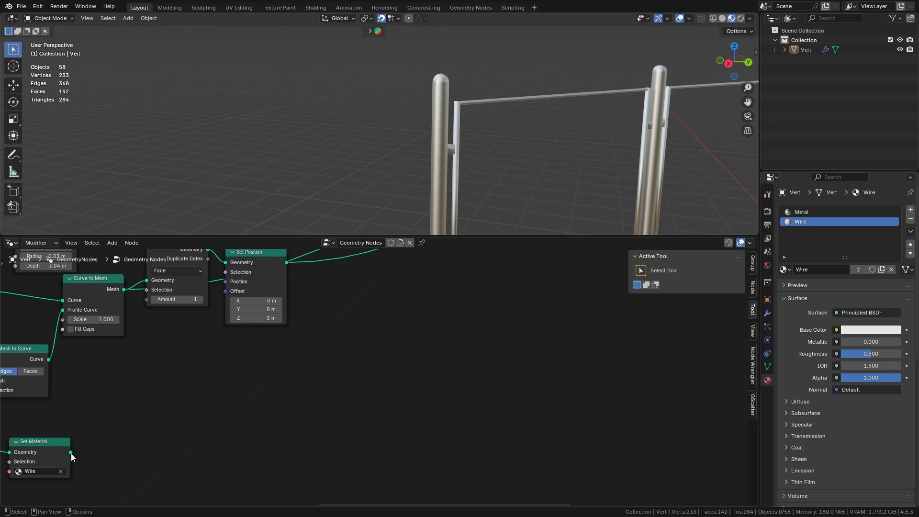
{"action": "left_click_drag", "start_coordinate": [70, 451], "coordinate": [469, 404]}
Examine the metal posts, panel frames and connectors up close from several angles
{"action": "middle_click_drag", "start_coordinate": [611, 162], "coordinate": [541, 153]}
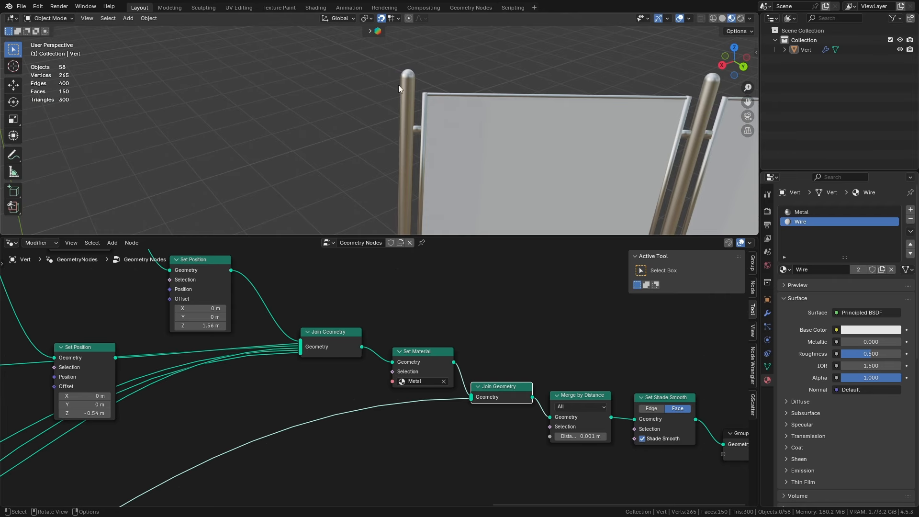
{"action": "middle_click_drag", "start_coordinate": [406, 95], "coordinate": [504, 91]}
{"action": "middle_click_drag", "start_coordinate": [567, 113], "coordinate": [556, 84]}
{"action": "scroll", "coordinate": [497, 133], "scroll_direction": "up", "scroll_amount": 5}
{"action": "scroll", "coordinate": [428, 157], "scroll_direction": "down", "scroll_amount": 3}
{"action": "scroll", "coordinate": [487, 104], "scroll_direction": "up", "scroll_amount": 2}
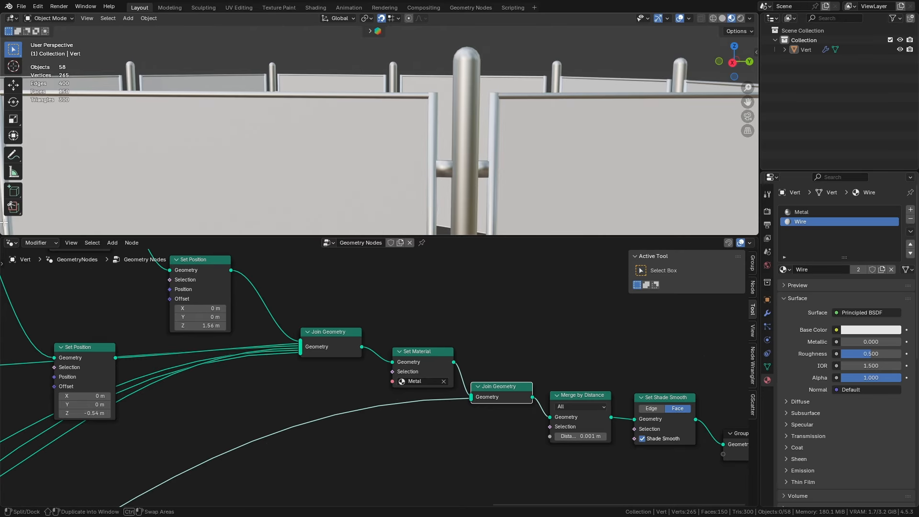
Switch the Geometry Node Editor to the Shader Editor, showing the Wire material in Slot 2
{"action": "left_click", "coordinate": [12, 242]}
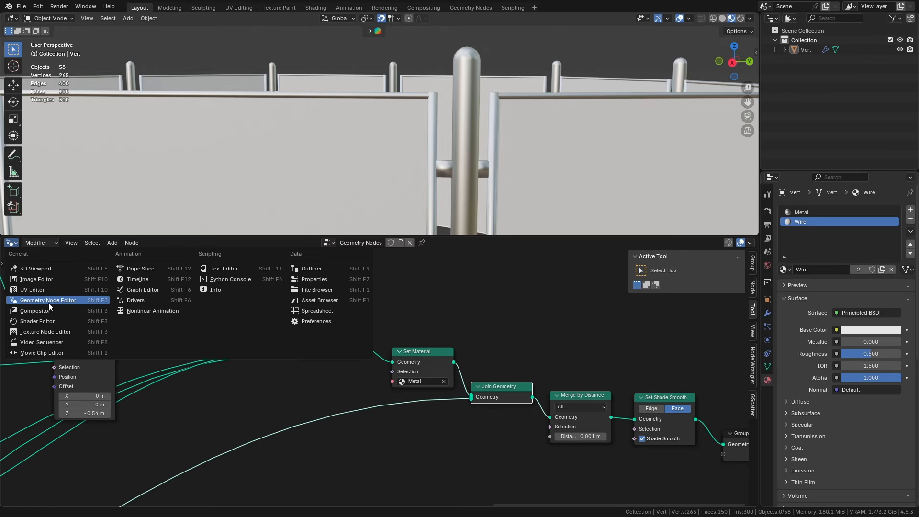
{"action": "left_click", "coordinate": [50, 321]}
{"action": "middle_click_drag", "start_coordinate": [384, 351], "coordinate": [427, 311]}
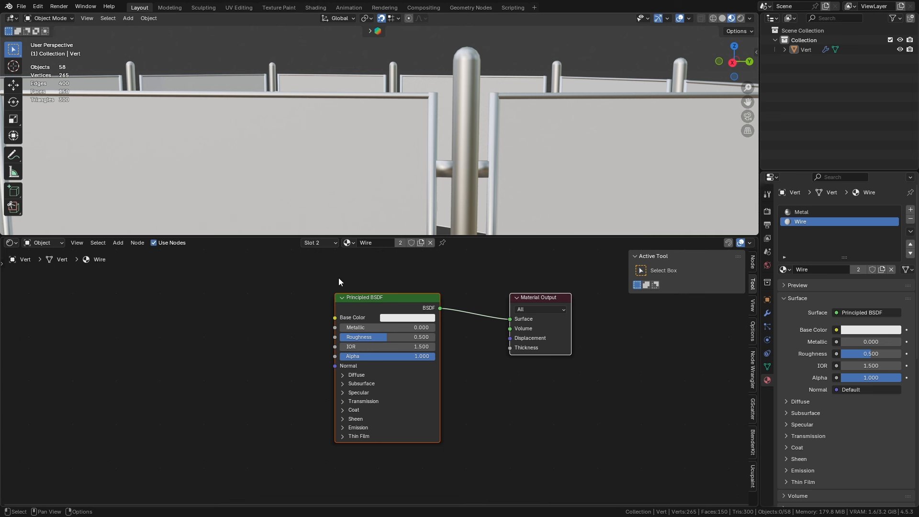
{"action": "left_click", "coordinate": [334, 243]}
{"action": "left_click", "coordinate": [334, 243]}
{"action": "left_click", "coordinate": [369, 272]}
Reposition the Wire material's Principled BSDF node, leaving free space on its input side for textures
{"action": "left_click_drag", "start_coordinate": [383, 300], "coordinate": [398, 301]}
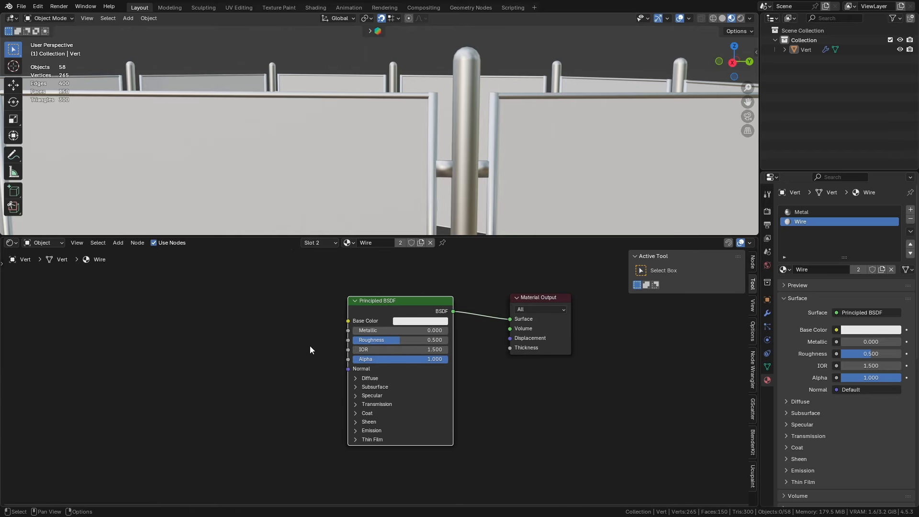
{"action": "middle_click_drag", "start_coordinate": [309, 346], "coordinate": [386, 326]}
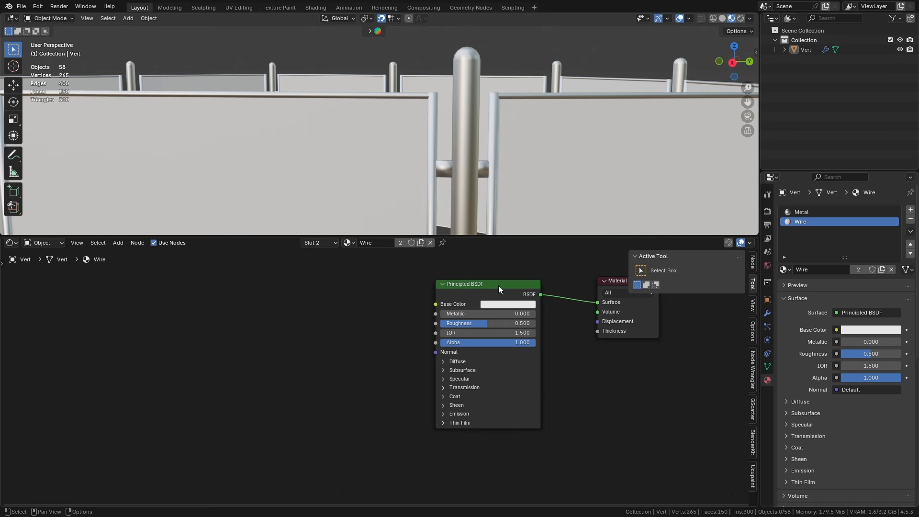
{"action": "left_click_drag", "start_coordinate": [498, 286], "coordinate": [502, 266]}
{"action": "middle_click_drag", "start_coordinate": [348, 312], "coordinate": [347, 359]}
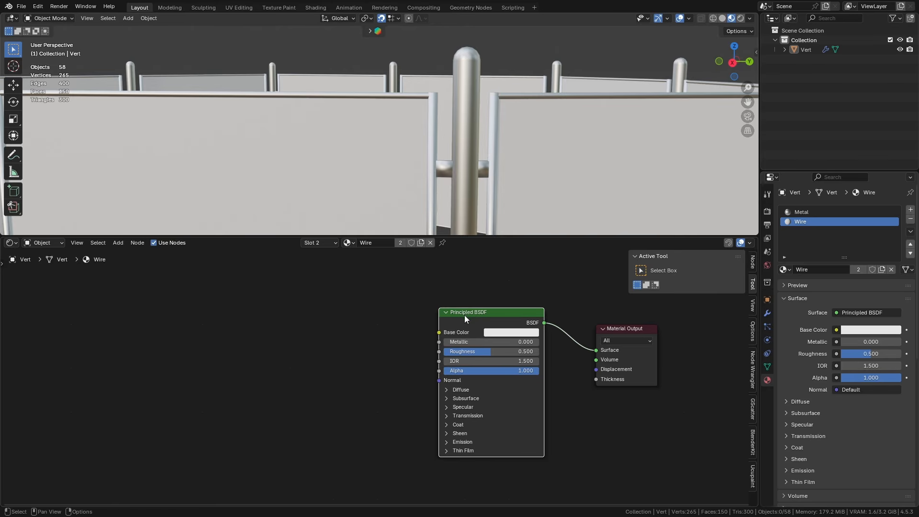
{"action": "left_click_drag", "start_coordinate": [464, 316], "coordinate": [460, 305]}
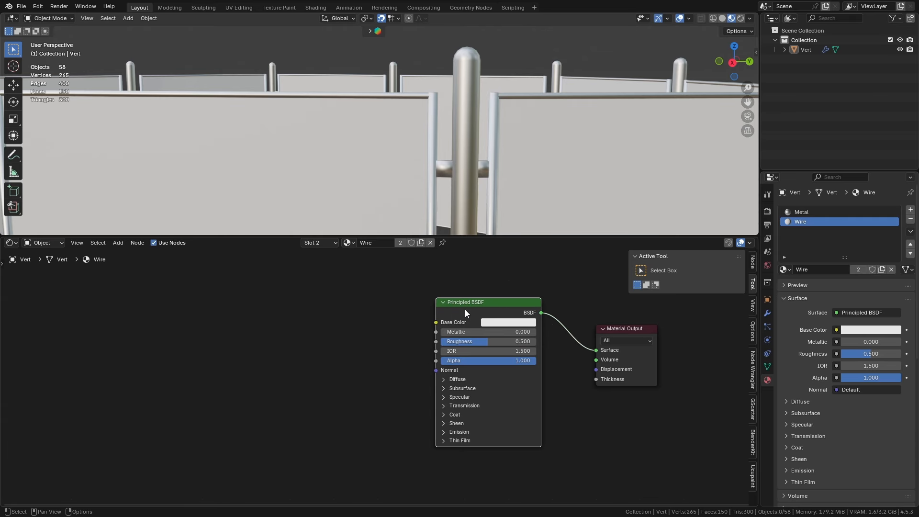
{"action": "left_click_drag", "start_coordinate": [458, 303], "coordinate": [461, 299]}
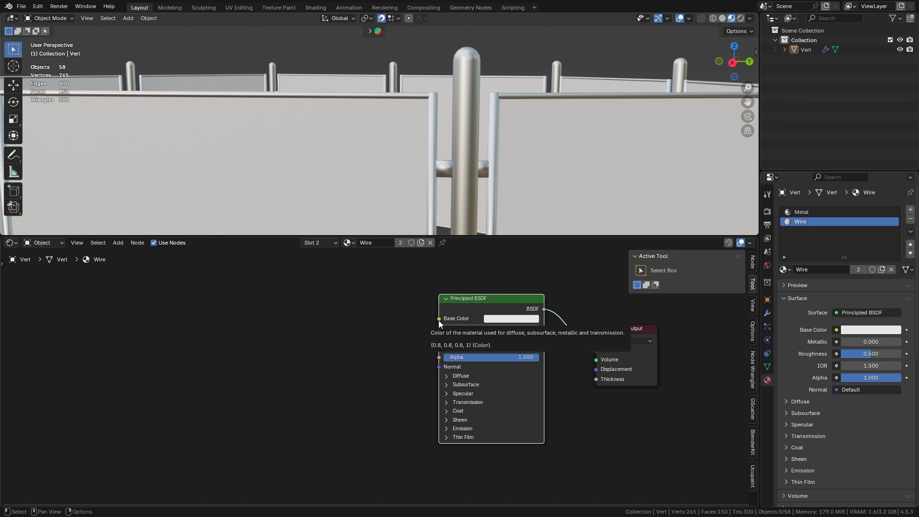
{"action": "left_click_drag", "start_coordinate": [440, 319], "coordinate": [387, 327]}
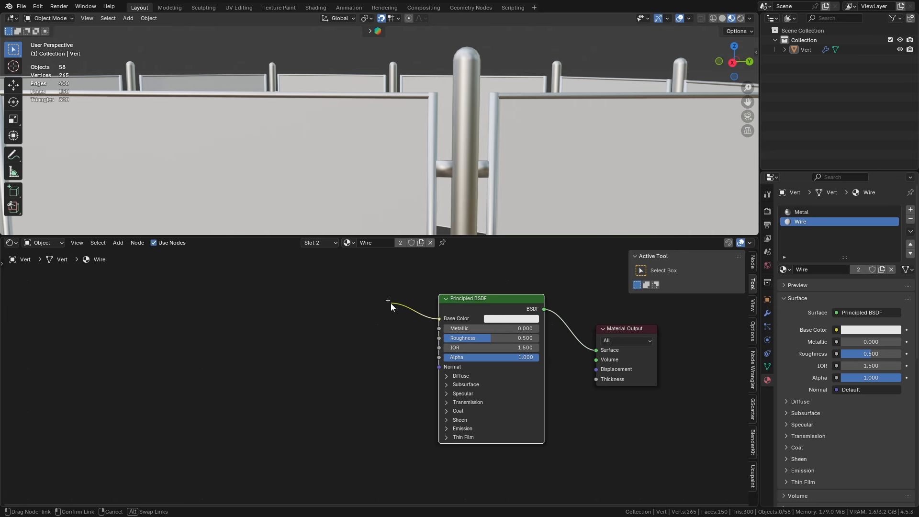
{"action": "left_click_drag", "start_coordinate": [391, 303], "coordinate": [378, 317]}
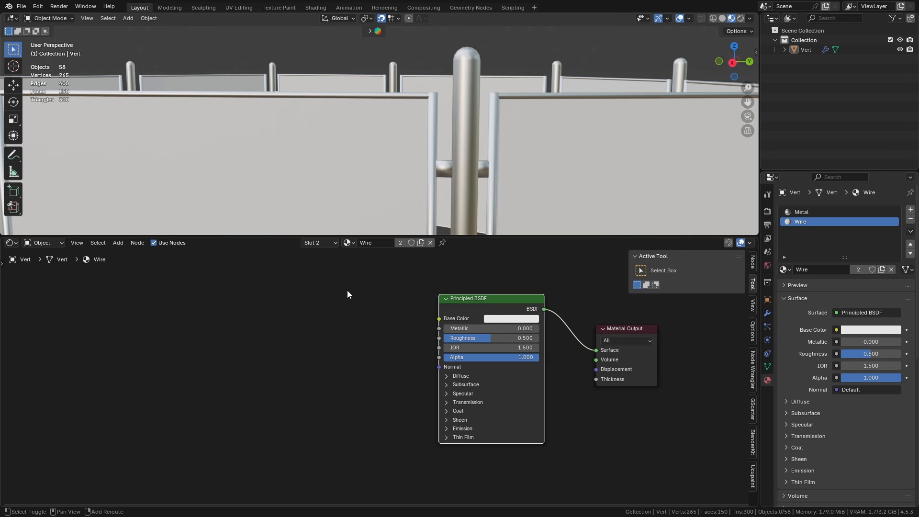
Add an Image Texture node and place it on the input side of the Principled BSDF
{"action": "key", "text": "shift+a"}
{"action": "left_click", "coordinate": [299, 325]}
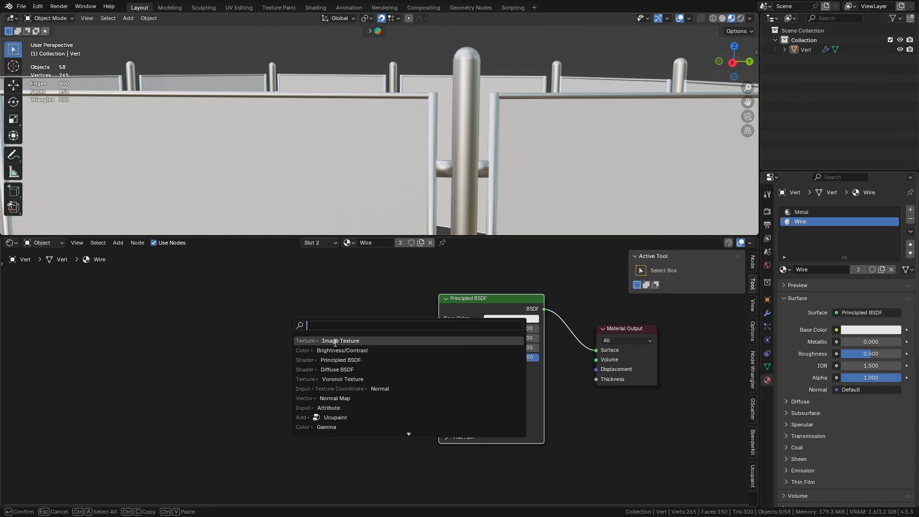
{"action": "type", "text": "image"}
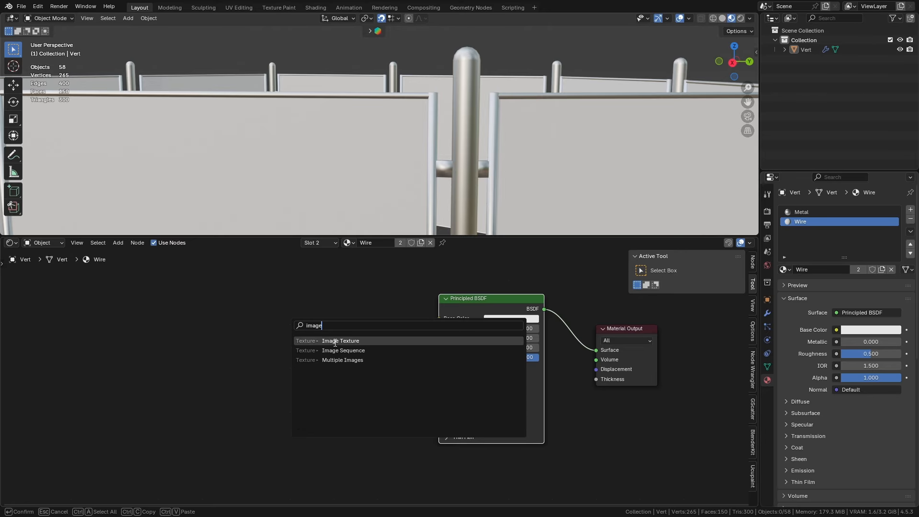
{"action": "left_click", "coordinate": [335, 341]}
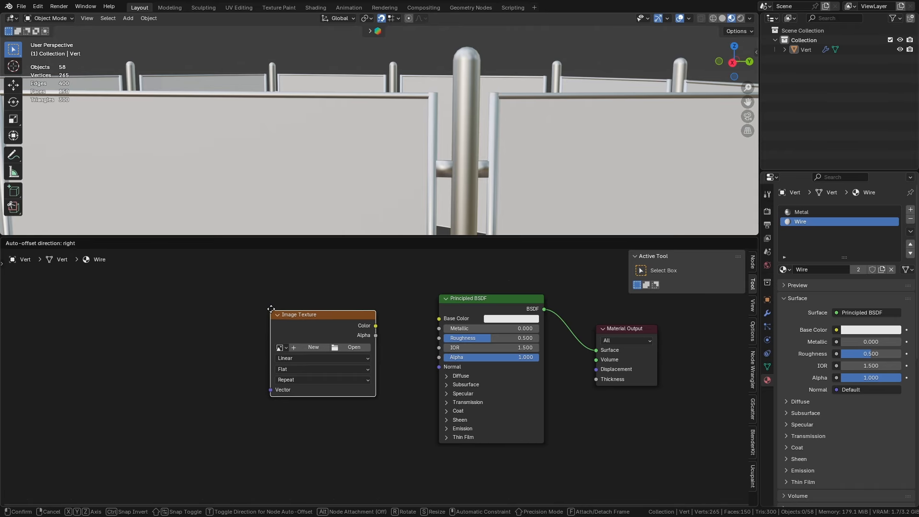
{"action": "left_click", "coordinate": [288, 279]}
Duplicate the Image Texture node twice and stack the copies below the original
{"action": "key", "text": "shift+d"}
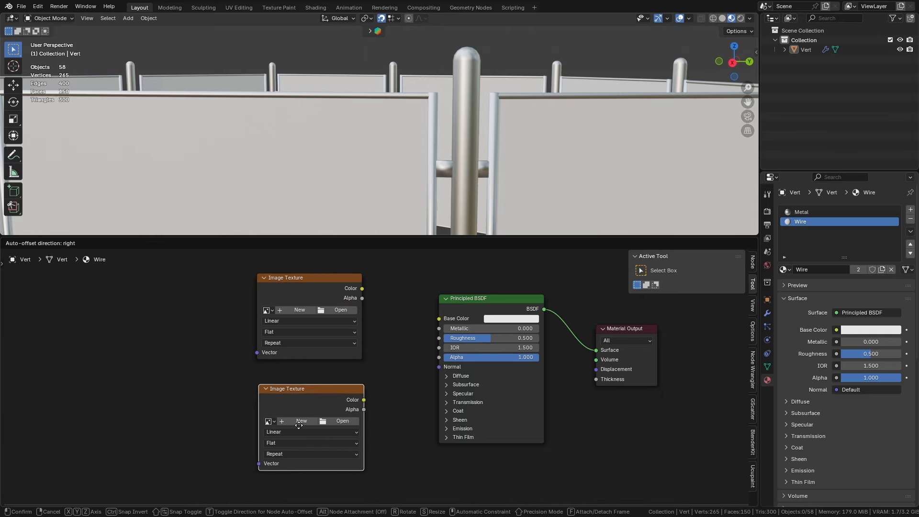
{"action": "left_click", "coordinate": [295, 411]}
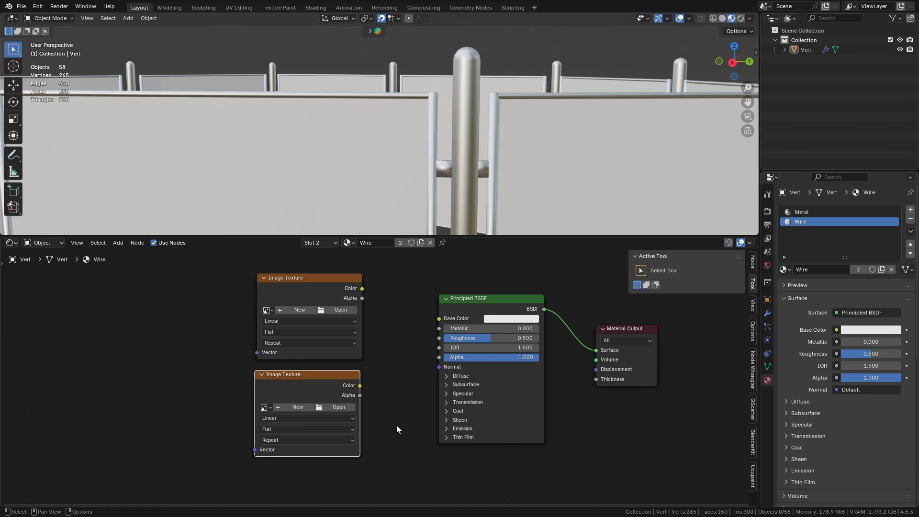
{"action": "middle_click_drag", "start_coordinate": [396, 425], "coordinate": [388, 356]}
{"action": "middle_click_drag", "start_coordinate": [372, 443], "coordinate": [380, 395]}
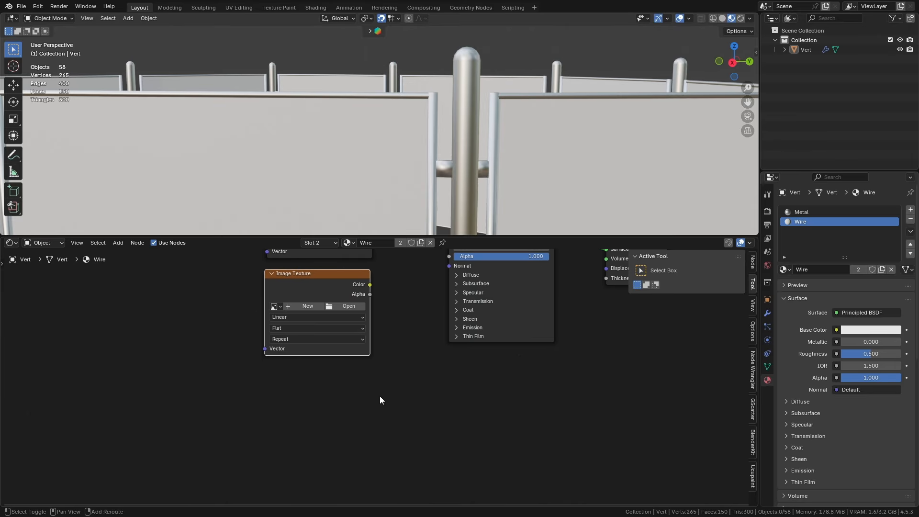
{"action": "key", "text": "shift+d"}
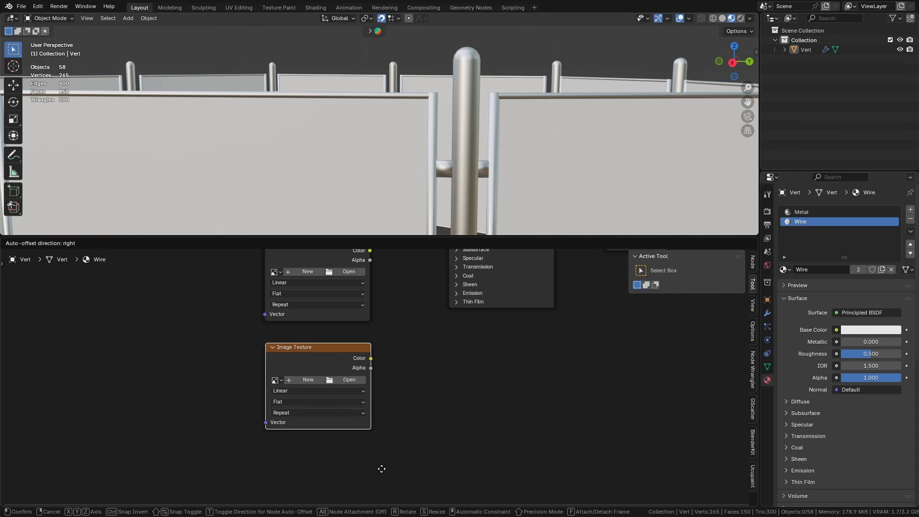
{"action": "left_click", "coordinate": [382, 468]}
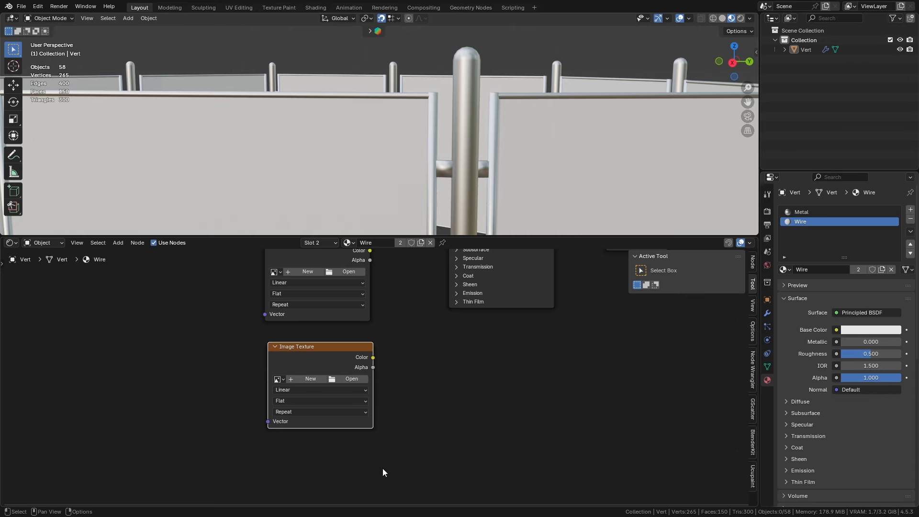
Load 1K_chain_1_basecolor.png from the chicken_wire_1-1K folder into the topmost Image Texture node
{"action": "scroll", "coordinate": [394, 449], "scroll_direction": "up", "scroll_amount": 5}
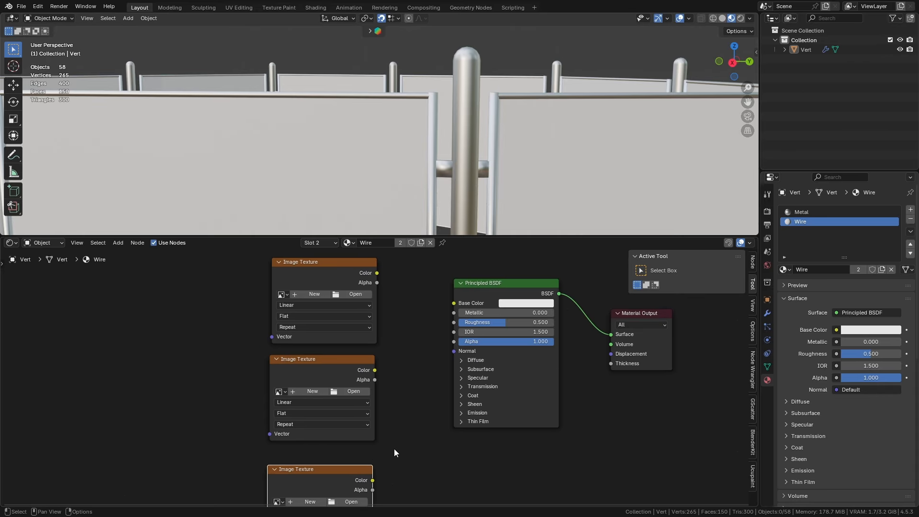
{"action": "left_click", "coordinate": [346, 360]}
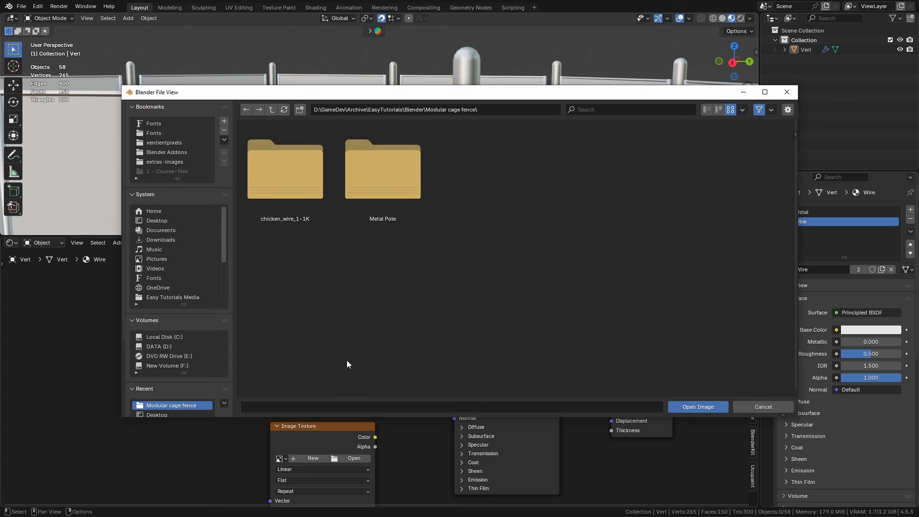
{"action": "double_click", "coordinate": [291, 189]}
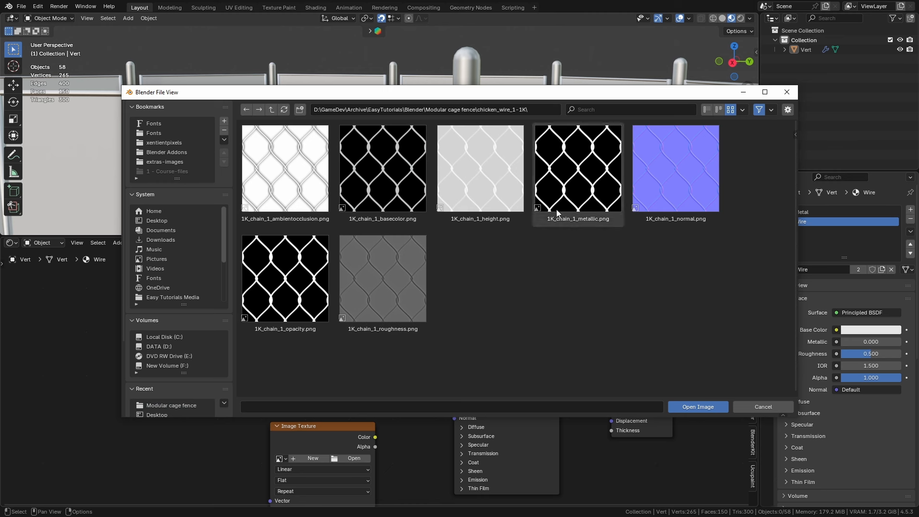
{"action": "double_click", "coordinate": [395, 192]}
Load 1K_chain_1_opacity.png from the chicken_wire_1-1K folder into the second Image Texture node
{"action": "middle_click_drag", "start_coordinate": [412, 369], "coordinate": [410, 302]}
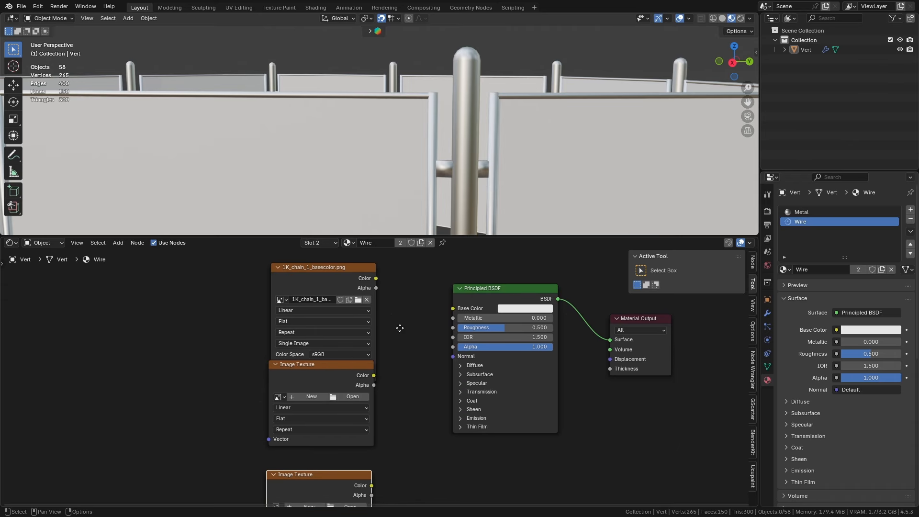
{"action": "left_click", "coordinate": [341, 395]}
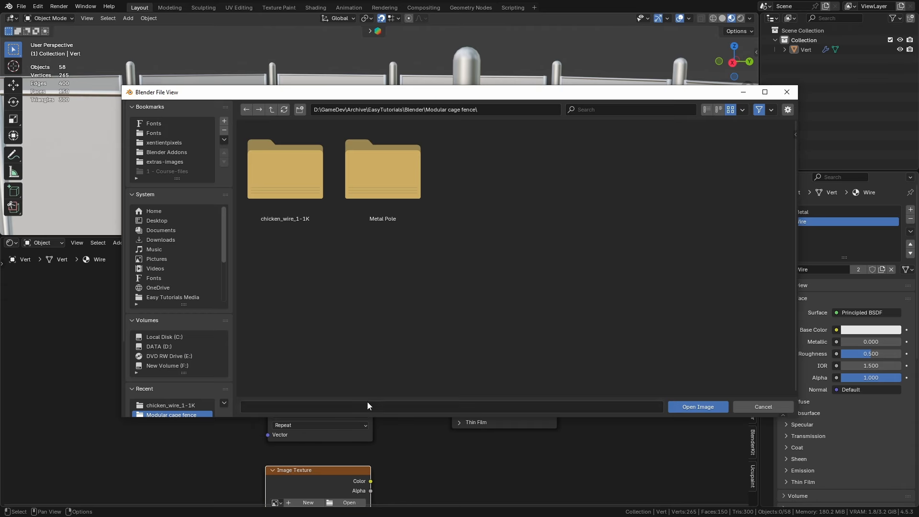
{"action": "double_click", "coordinate": [295, 173]}
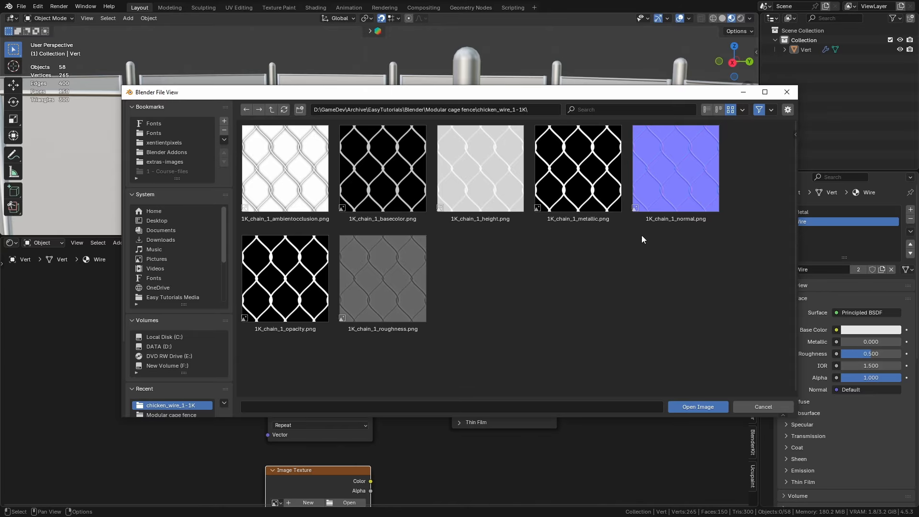
{"action": "double_click", "coordinate": [290, 274]}
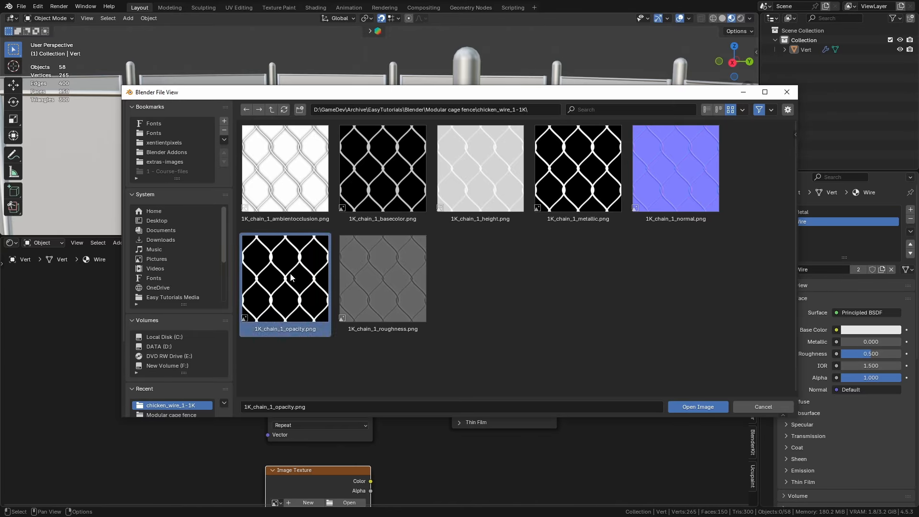
Load 1K_chain_1_normal.png from the chicken_wire_1-1K folder into the third Image Texture node
{"action": "middle_click_drag", "start_coordinate": [401, 400], "coordinate": [369, 323]}
{"action": "left_click", "coordinate": [329, 396]}
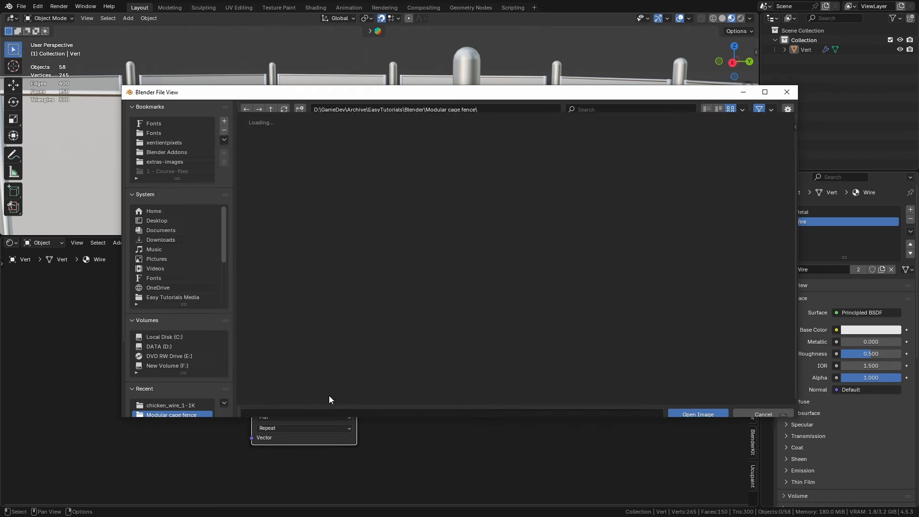
{"action": "left_click", "coordinate": [277, 174]}
{"action": "double_click", "coordinate": [278, 174]}
{"action": "double_click", "coordinate": [690, 180]}
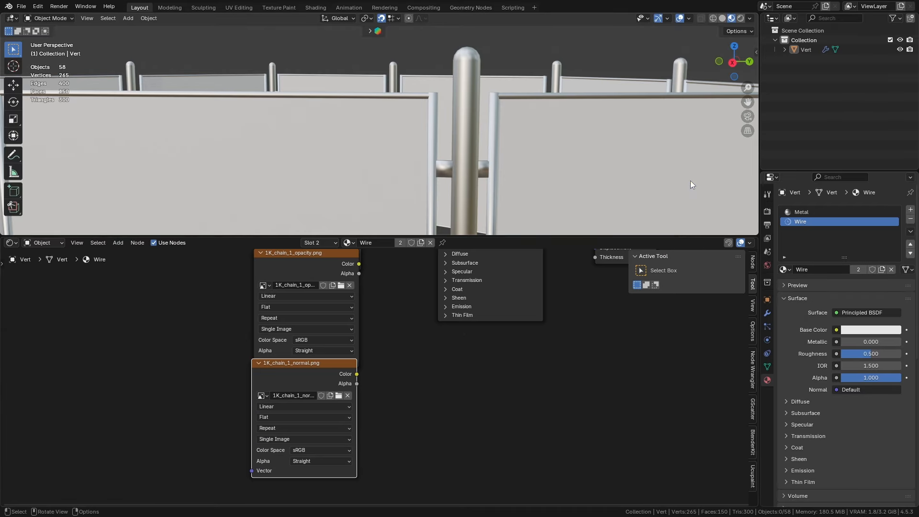
Connect the basecolor texture's Color to Base Color and the opacity texture's Color to Alpha on the Principled BSDF
{"action": "middle_click_drag", "start_coordinate": [397, 318], "coordinate": [391, 395]}
{"action": "left_click_drag", "start_coordinate": [371, 281], "coordinate": [450, 310]}
{"action": "left_click_drag", "start_coordinate": [338, 270], "coordinate": [336, 296]}
{"action": "middle_click_drag", "start_coordinate": [368, 368], "coordinate": [349, 300]}
{"action": "left_click_drag", "start_coordinate": [352, 397], "coordinate": [431, 369]}
Add a Normal Map node and route the normal texture's Color through it into the Principled BSDF's Normal input
{"action": "middle_click_drag", "start_coordinate": [350, 506], "coordinate": [356, 422]}
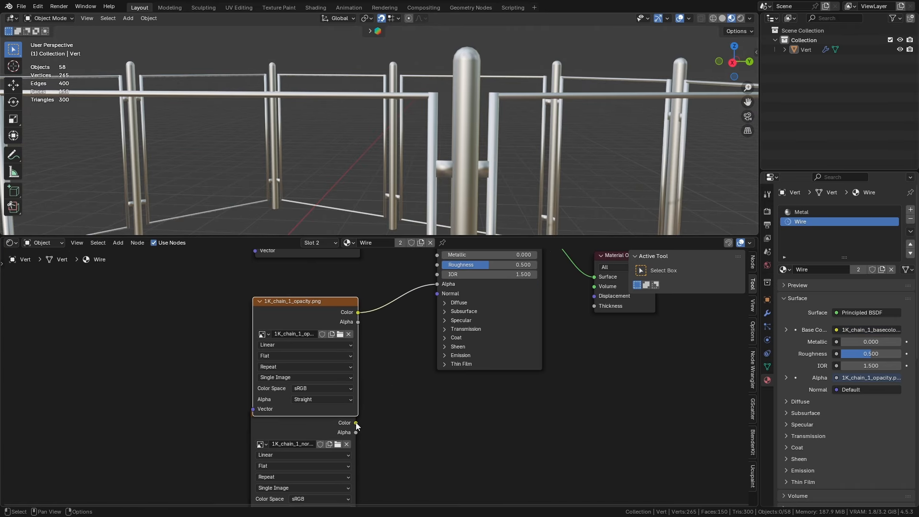
{"action": "left_click_drag", "start_coordinate": [311, 423], "coordinate": [364, 474]}
{"action": "key", "text": "shift+a"}
{"action": "left_click", "coordinate": [375, 382]}
{"action": "type", "text": "normal"}
{"action": "left_click", "coordinate": [412, 435]}
{"action": "left_click", "coordinate": [400, 448]}
{"action": "left_click_drag", "start_coordinate": [430, 432], "coordinate": [437, 293]}
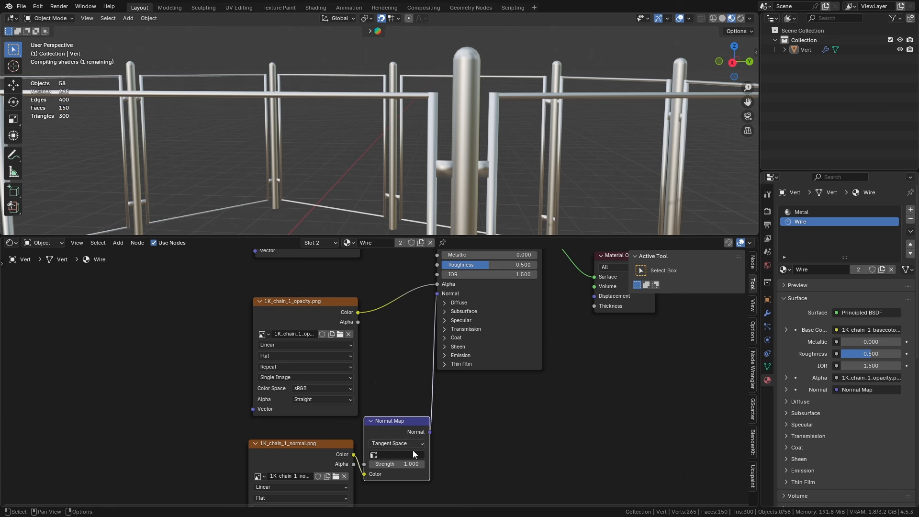
Add Mapping and Texture Coordinate nodes to the basecolor texture's Vector input and space them apart
{"action": "middle_click_drag", "start_coordinate": [381, 279], "coordinate": [584, 371]}
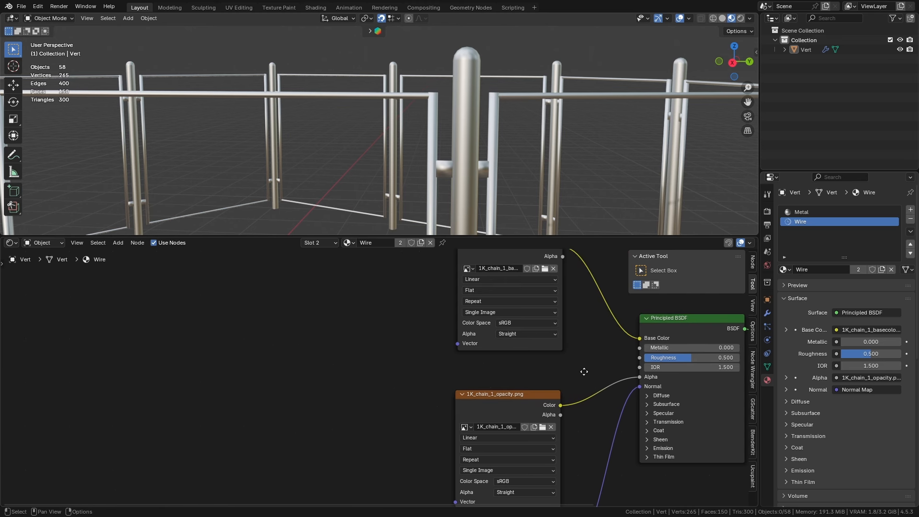
{"action": "middle_click_drag", "start_coordinate": [429, 337], "coordinate": [477, 416]}
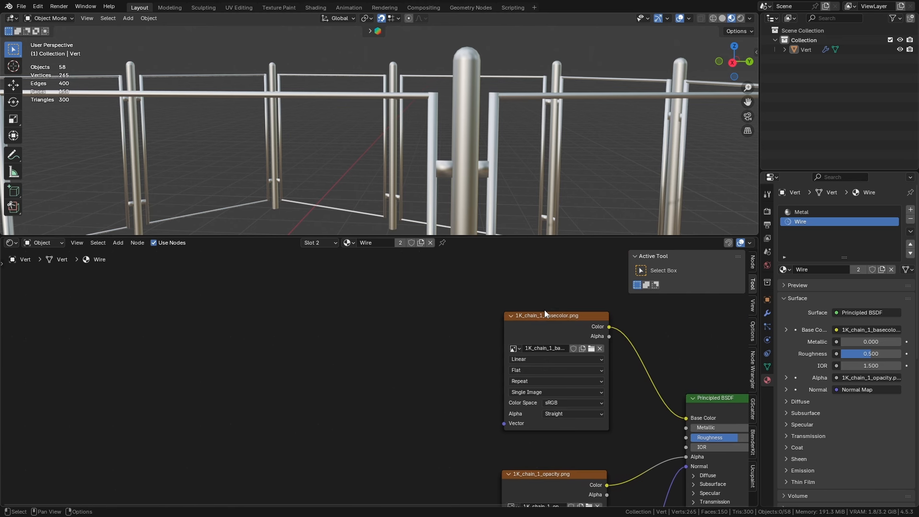
{"action": "left_click", "coordinate": [548, 313]}
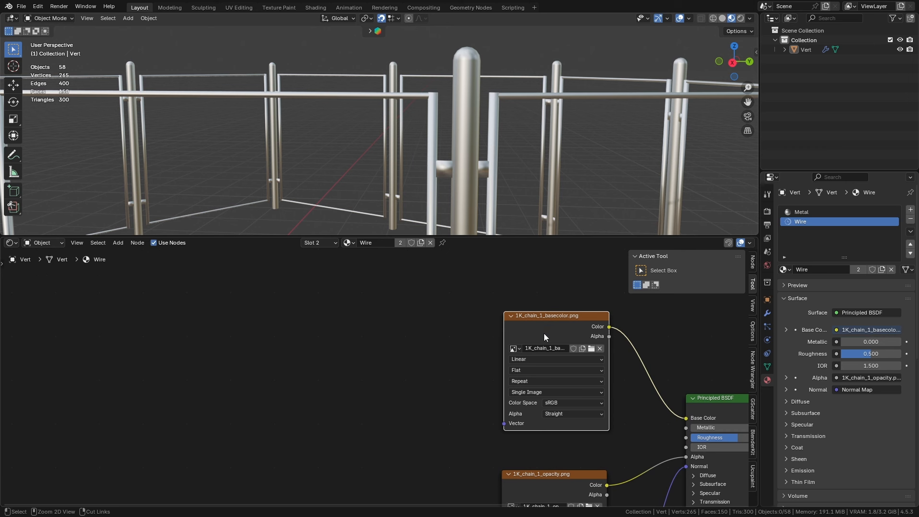
{"action": "key", "text": "ctrl+t"}
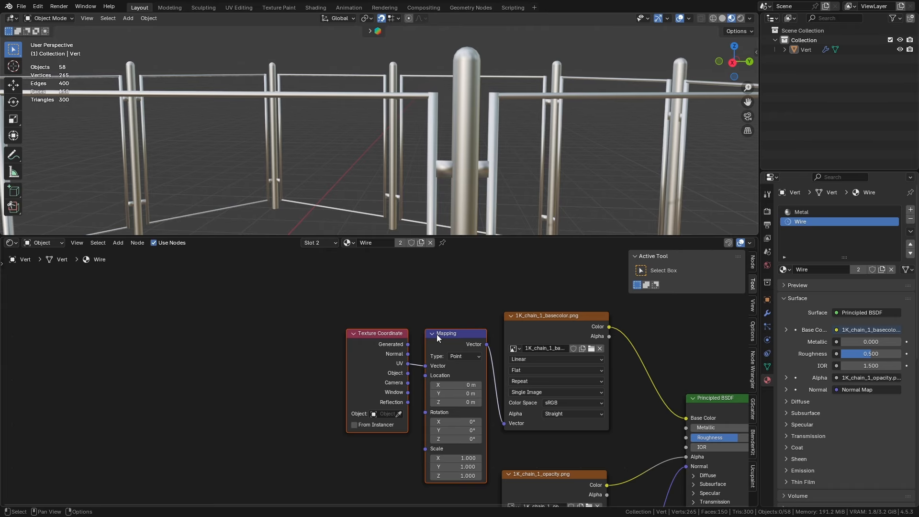
{"action": "left_click_drag", "start_coordinate": [349, 335], "coordinate": [306, 364]}
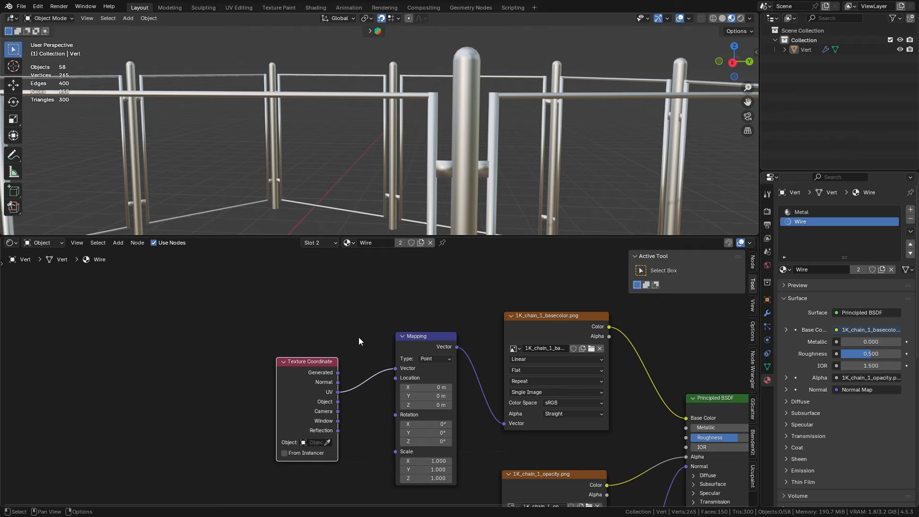
{"action": "left_click", "coordinate": [385, 403]}
{"action": "middle_click_drag", "start_coordinate": [370, 451], "coordinate": [363, 438]}
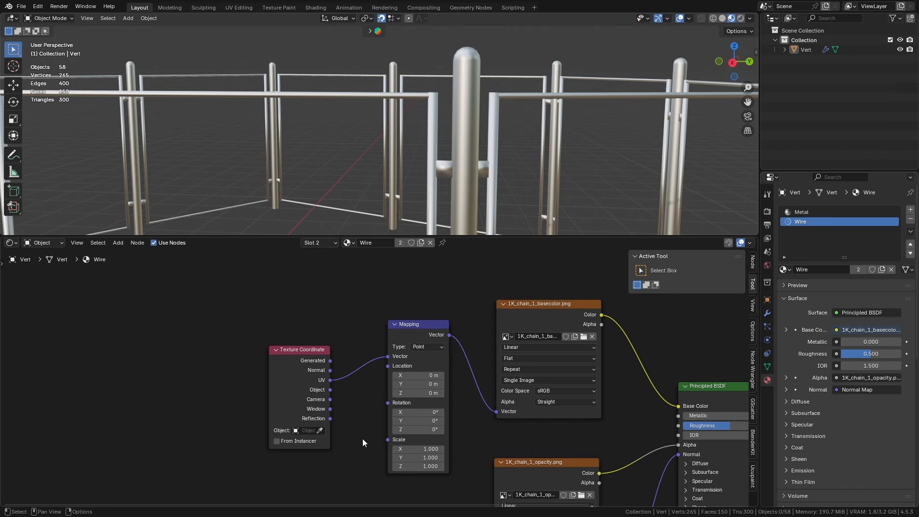
{"action": "mouse_move", "coordinate": [486, 133]}
{"action": "middle_mouse_down"}
{"action": "mouse_move", "coordinate": [458, 128]}
{"action": "mouse_move", "coordinate": [494, 127]}
{"action": "mouse_move", "coordinate": [486, 128]}
{"action": "middle_mouse_up"}
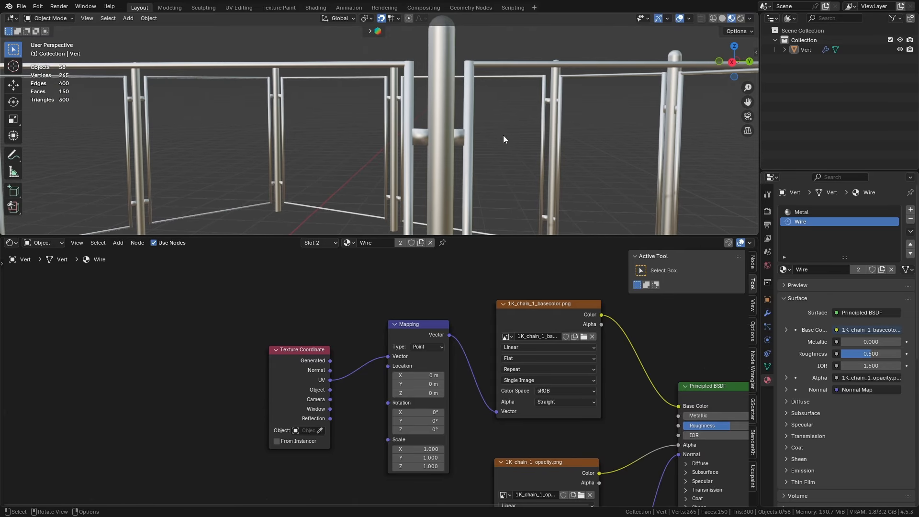
{"action": "scroll", "coordinate": [456, 148], "scroll_direction": "down", "scroll_amount": 4}
{"action": "middle_click_drag", "start_coordinate": [461, 145], "coordinate": [481, 179]}
{"action": "scroll", "coordinate": [466, 165], "scroll_direction": "up", "scroll_amount": 3}
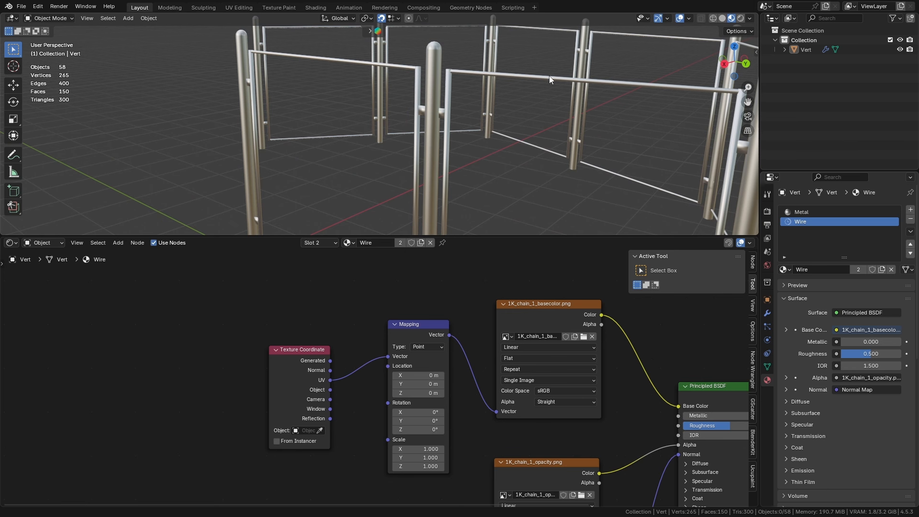
{"action": "mouse_move", "coordinate": [455, 300]}
{"action": "middle_mouse_down"}
{"action": "mouse_move", "coordinate": [375, 496]}
{"action": "mouse_move", "coordinate": [381, 384]}
{"action": "mouse_move", "coordinate": [441, 270]}
{"action": "mouse_move", "coordinate": [441, 290]}
{"action": "middle_mouse_up"}
Switch the node area to the Geometry Node Editor and move Group Output away from Set Shade Smooth to make room
{"action": "left_click", "coordinate": [10, 243]}
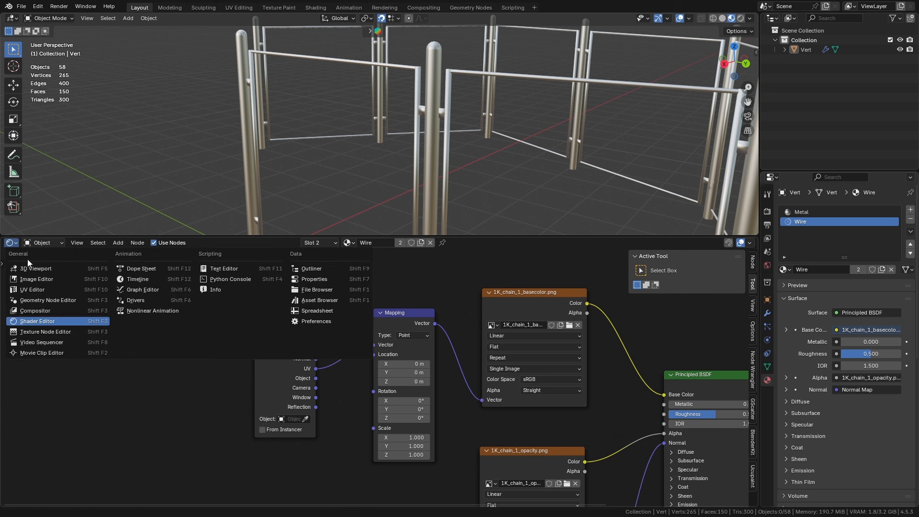
{"action": "left_click", "coordinate": [53, 310]}
{"action": "middle_click_drag", "start_coordinate": [724, 417], "coordinate": [448, 375]}
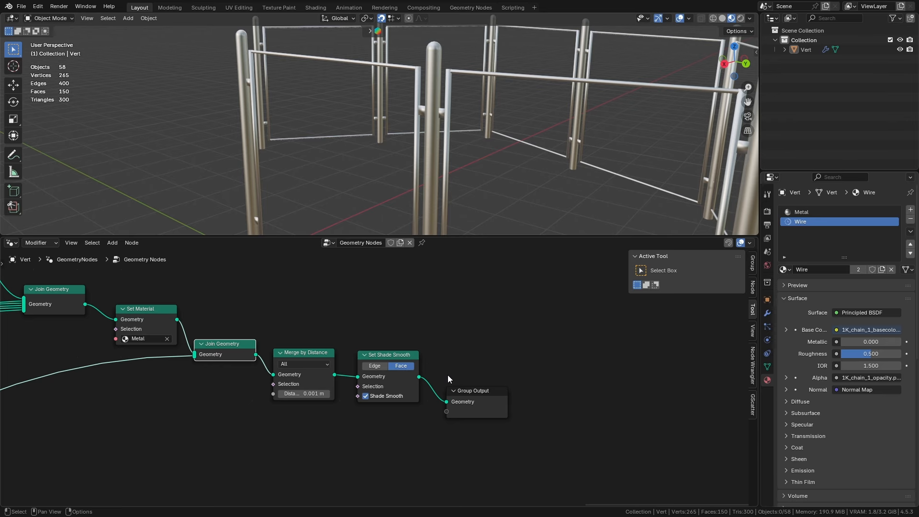
{"action": "left_click_drag", "start_coordinate": [397, 335], "coordinate": [508, 440]}
{"action": "key", "text": "g"}
{"action": "left_click", "coordinate": [516, 443]}
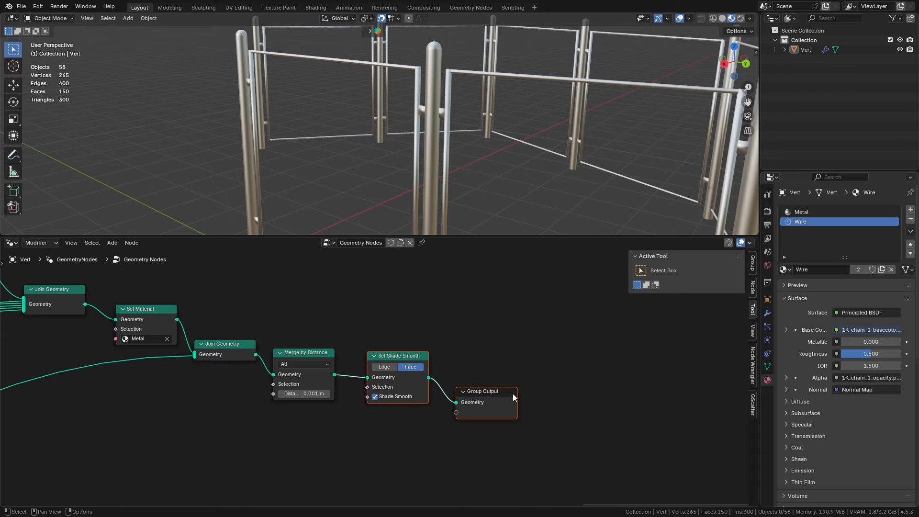
{"action": "left_click", "coordinate": [510, 393]}
{"action": "key", "text": "g"}
{"action": "left_click", "coordinate": [635, 423]}
Insert a Capture Attribute node between Set Shade Smooth and Group Output, with its domain set to Face Corner
{"action": "key", "text": "shift+a"}
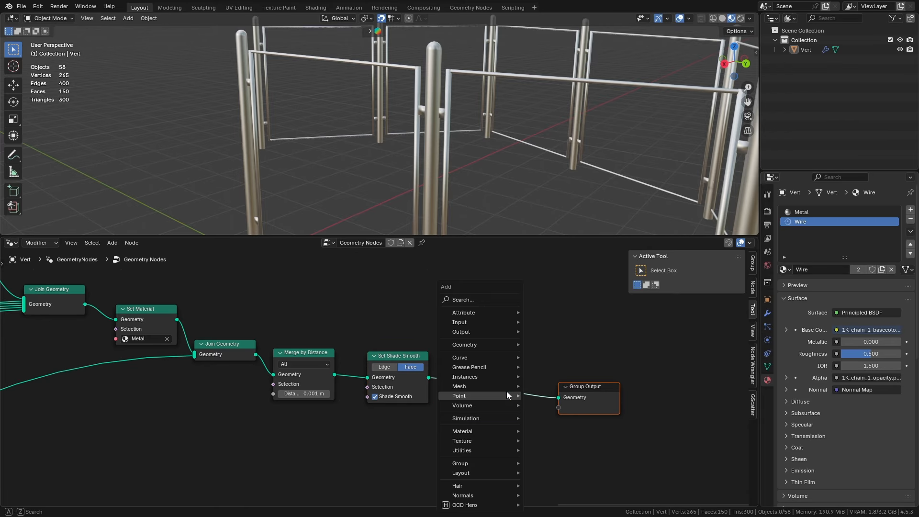
{"action": "left_click", "coordinate": [468, 300]}
{"action": "type", "text": "capture"}
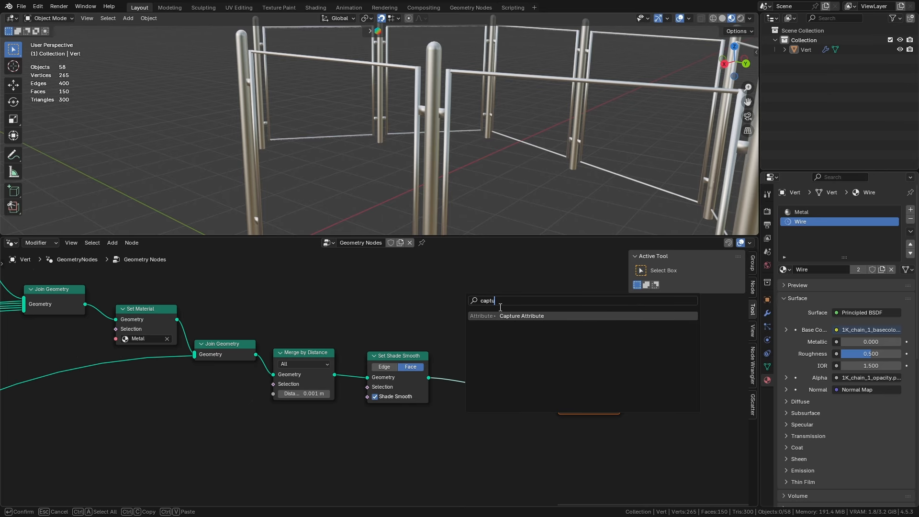
{"action": "key", "text": "Return"}
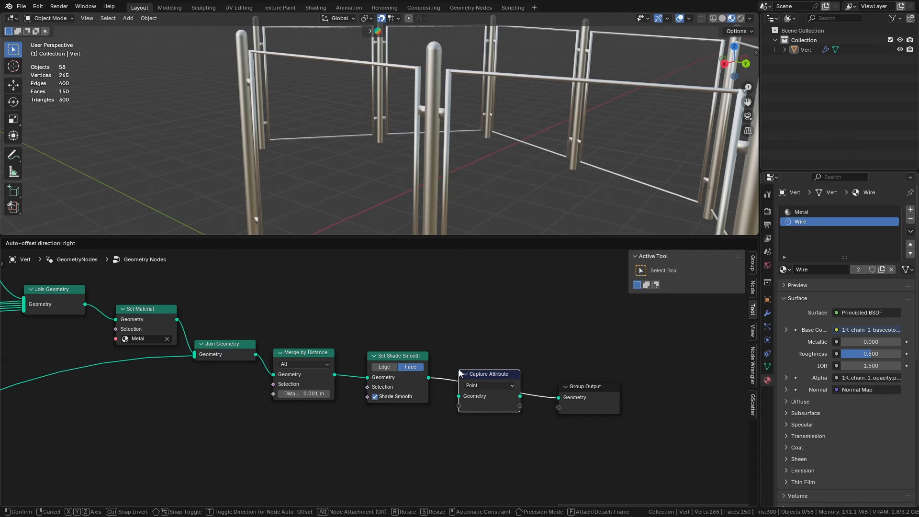
{"action": "left_click", "coordinate": [486, 380]}
{"action": "left_click", "coordinate": [490, 385]}
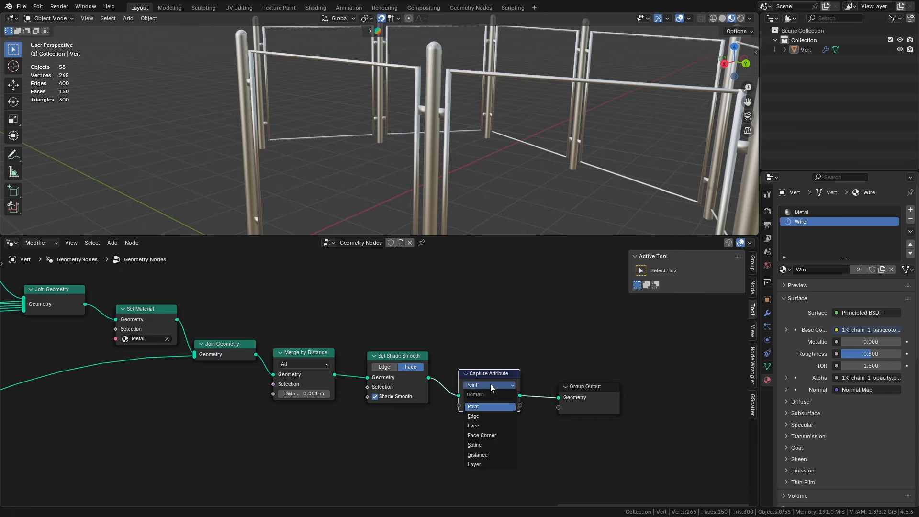
{"action": "left_click", "coordinate": [494, 436]}
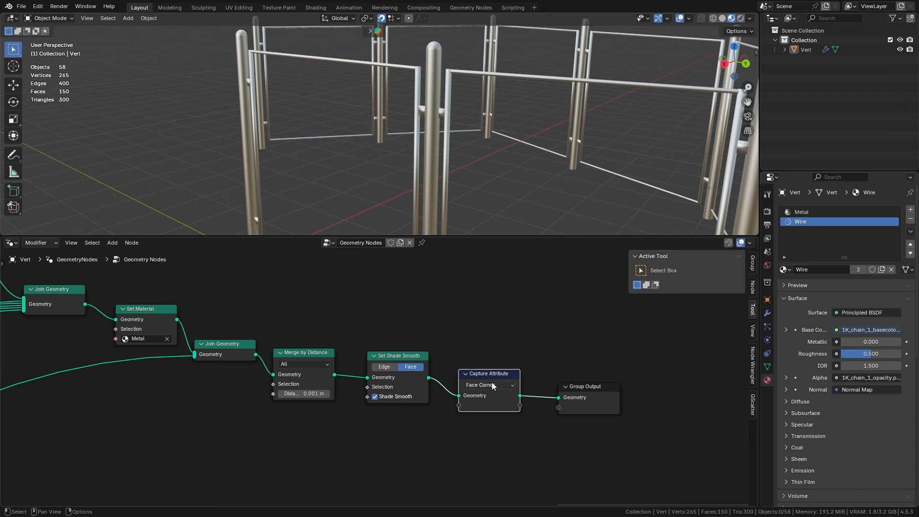
{"action": "left_click_drag", "start_coordinate": [458, 410], "coordinate": [463, 410]}
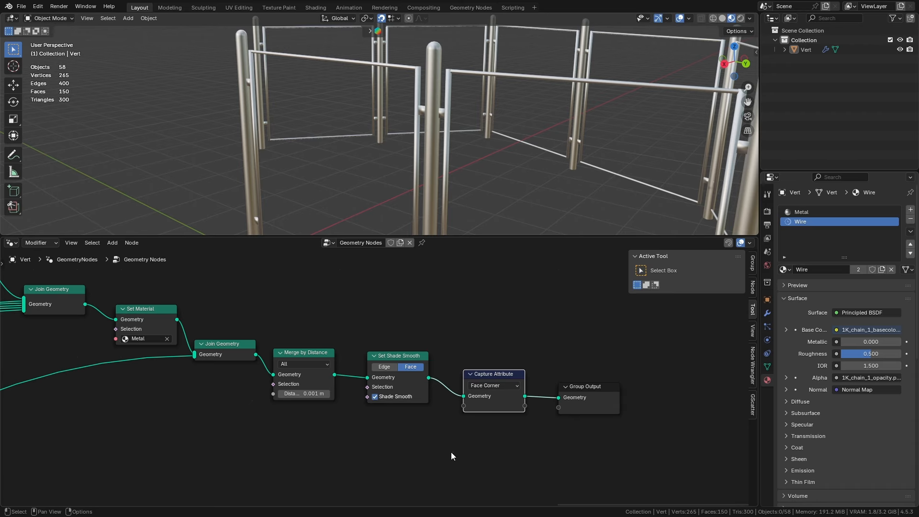
Add a UV Unwrap node below the chain and connect its UV output to Capture Attribute's empty input
{"action": "right_click", "coordinate": [357, 441]}
{"action": "left_click", "coordinate": [357, 453]}
{"action": "key", "text": "shift+a"}
{"action": "left_click", "coordinate": [360, 297]}
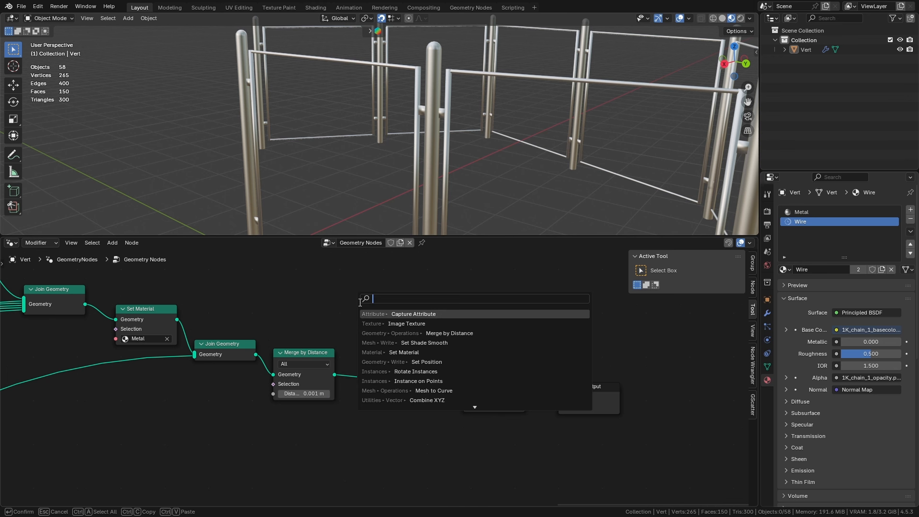
{"action": "type", "text": "uv un"}
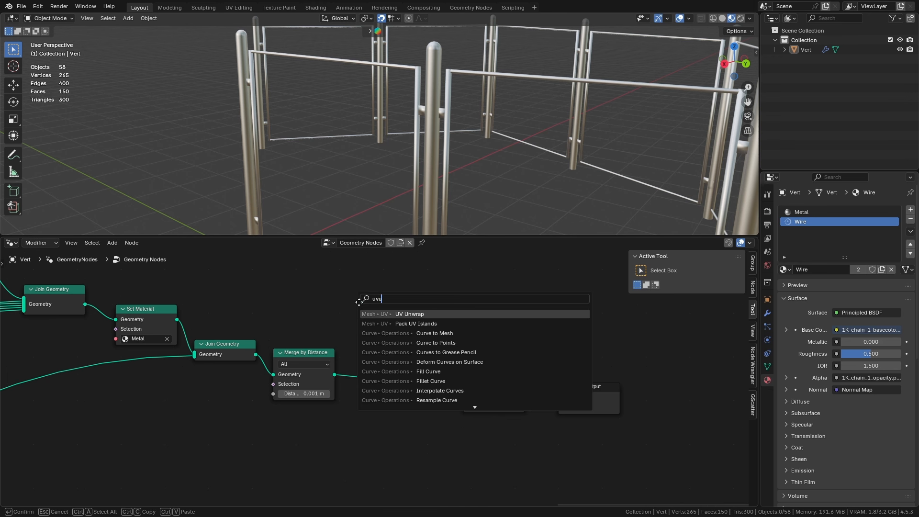
{"action": "key", "text": "Return"}
{"action": "left_click", "coordinate": [358, 443]}
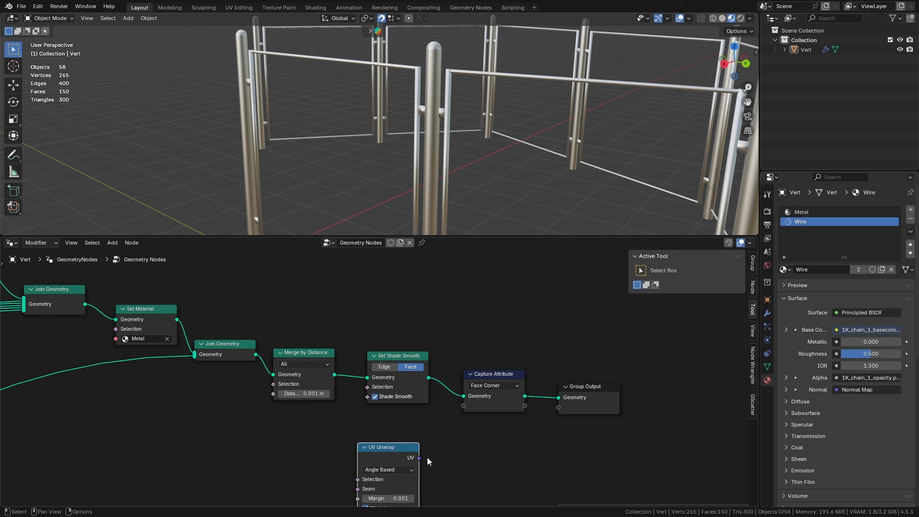
{"action": "left_click_drag", "start_coordinate": [419, 457], "coordinate": [461, 408]}
Connect Capture Attribute's UV output to a new Group Output socket and shift the UV Unwrap node slightly aside
{"action": "middle_click_drag", "start_coordinate": [476, 449], "coordinate": [470, 359]}
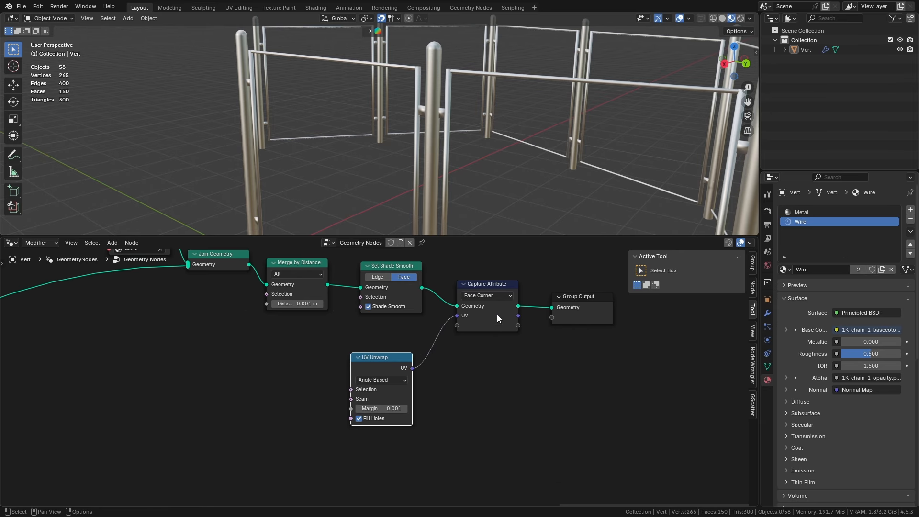
{"action": "left_click_drag", "start_coordinate": [518, 316], "coordinate": [551, 318]}
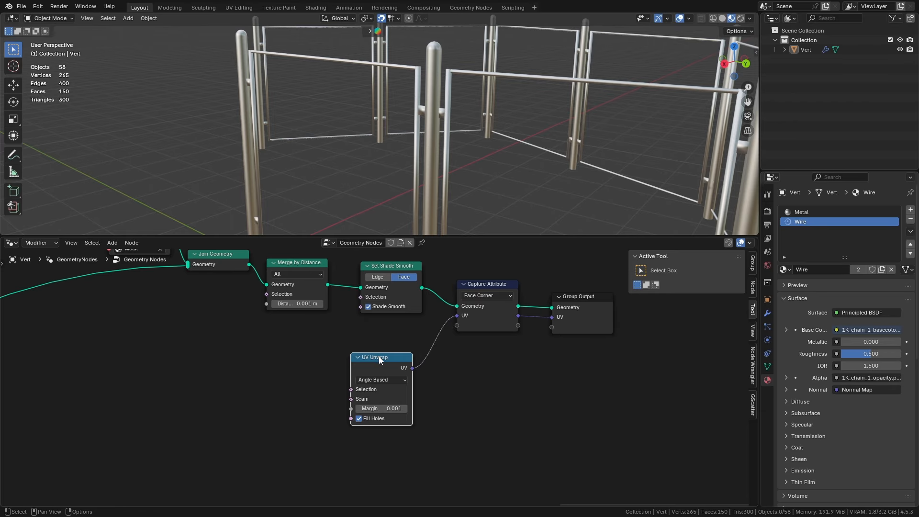
{"action": "left_click_drag", "start_coordinate": [378, 356], "coordinate": [370, 357]}
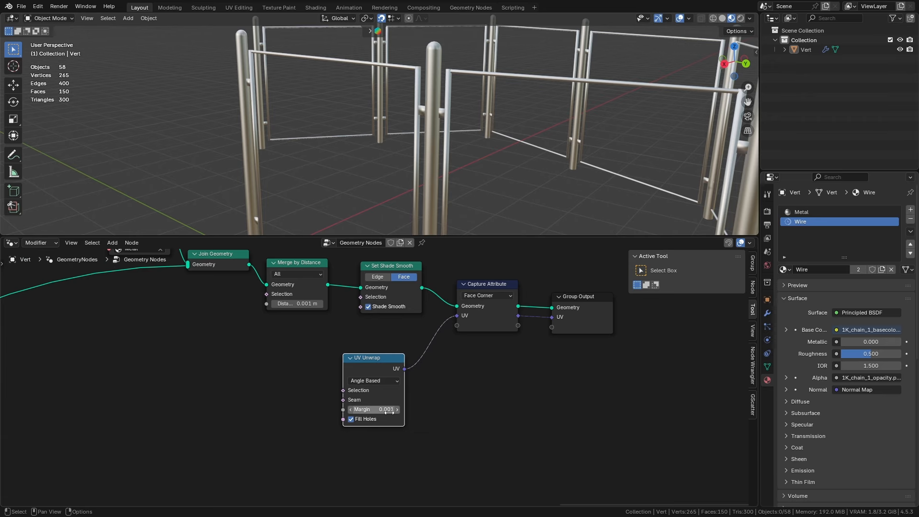
{"action": "left_click_drag", "start_coordinate": [377, 361], "coordinate": [372, 364]}
Name the Geometry Nodes modifier's UV output attribute Fence UVs
{"action": "left_click", "coordinate": [767, 314]}
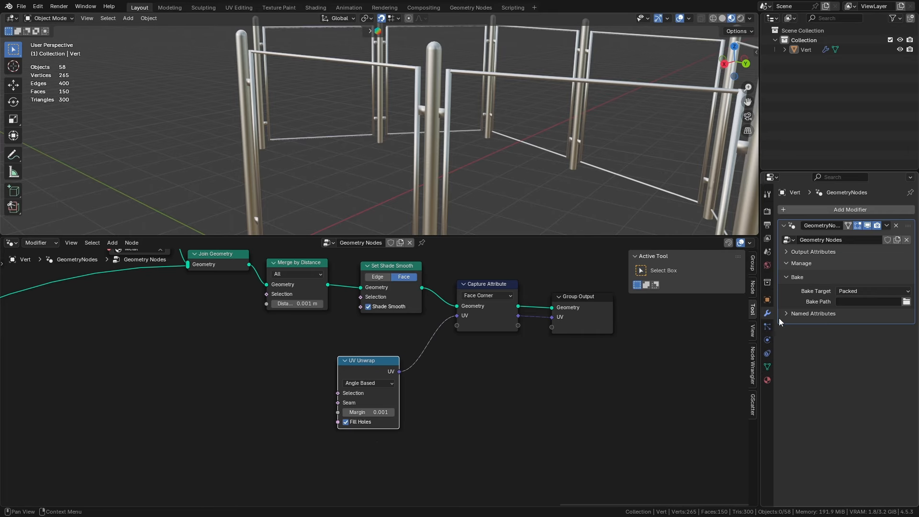
{"action": "left_click", "coordinate": [820, 314]}
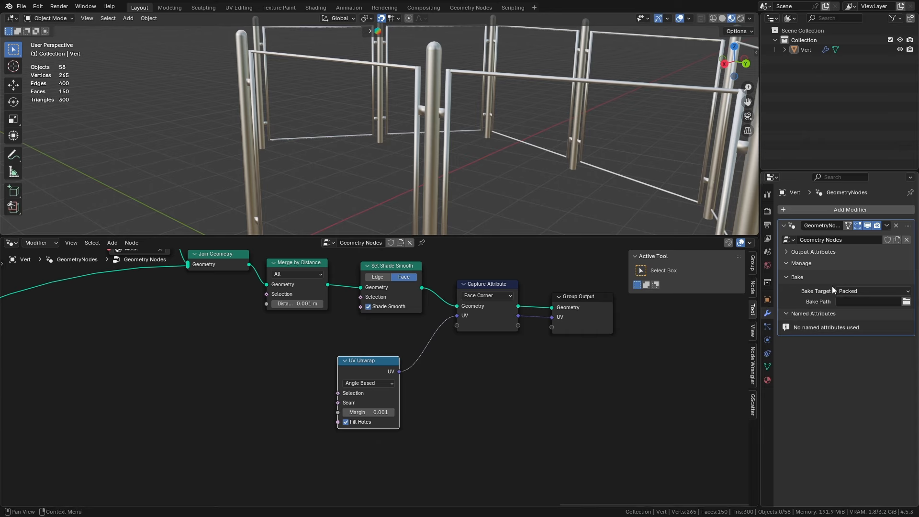
{"action": "left_click", "coordinate": [812, 252]}
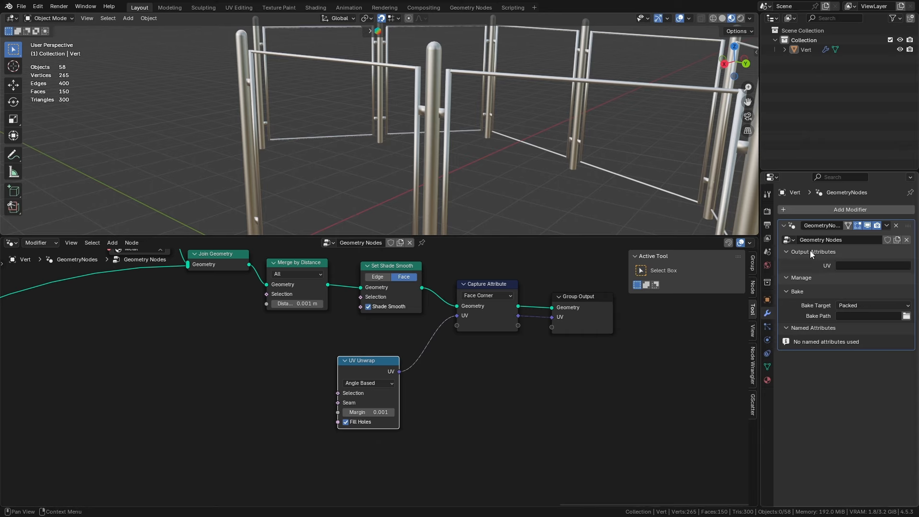
{"action": "left_click", "coordinate": [852, 265]}
{"action": "type", "text": "Fe"}
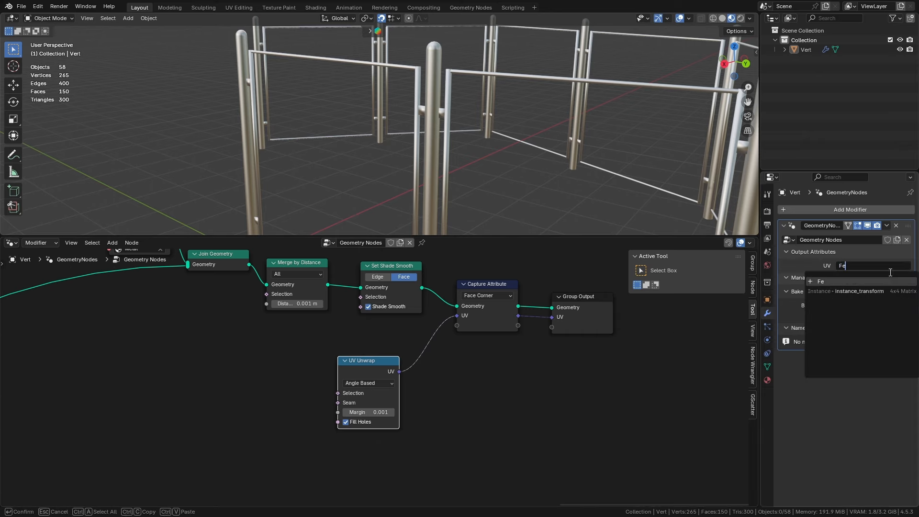
{"action": "type", "text": "nce UVs"}
{"action": "key", "text": "Return"}
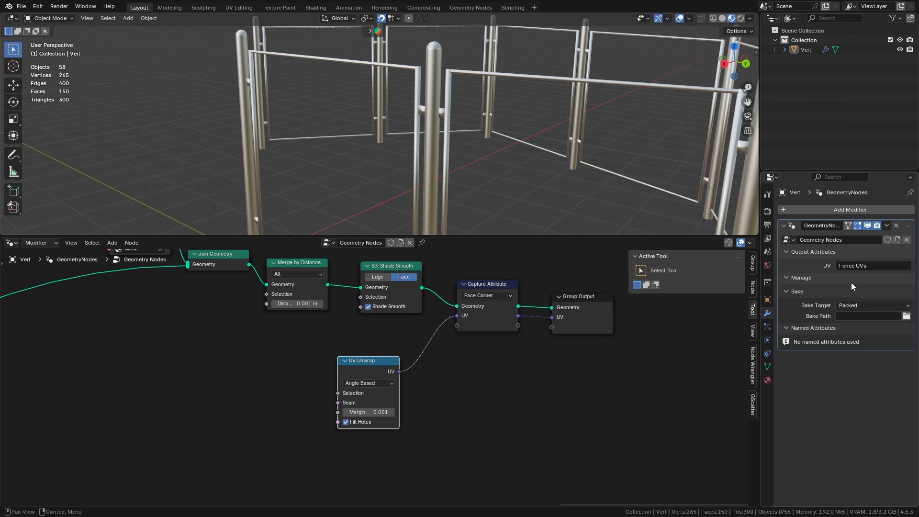
Return to the Wire material in the Shader Editor and move the Texture Coordinate node farther from Mapping
{"action": "left_click", "coordinate": [11, 242]}
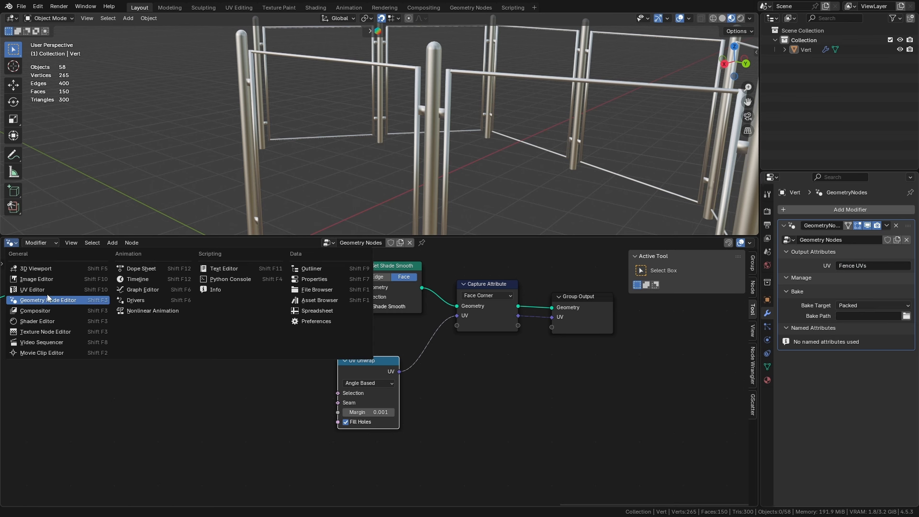
{"action": "left_click", "coordinate": [51, 321]}
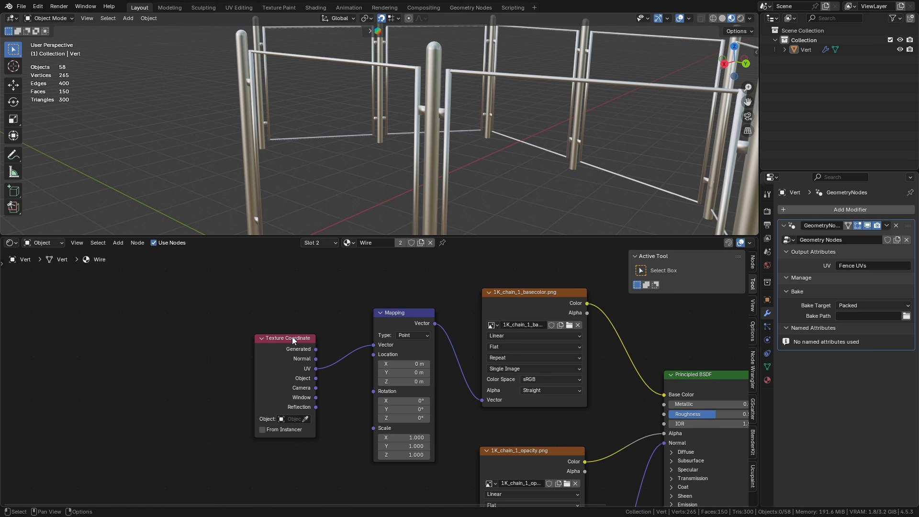
{"action": "left_click_drag", "start_coordinate": [293, 338], "coordinate": [263, 330]}
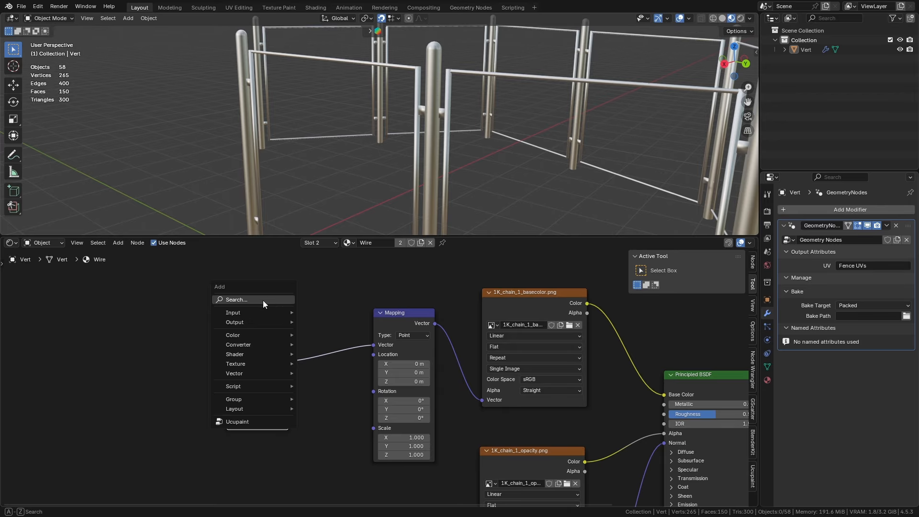
Add an Attribute node to the Wire material and delete the Texture Coordinate node
{"action": "left_click", "coordinate": [263, 300]}
{"action": "type", "text": "attr"}
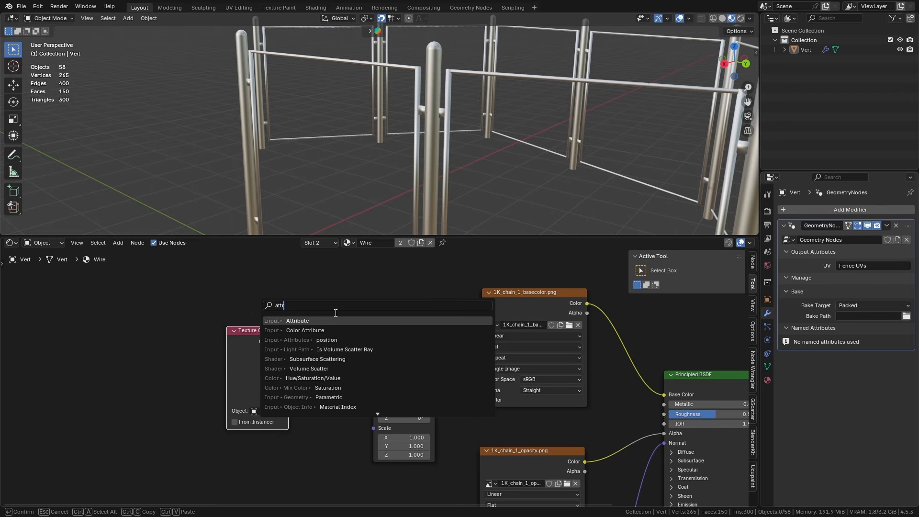
{"action": "key", "text": "Return"}
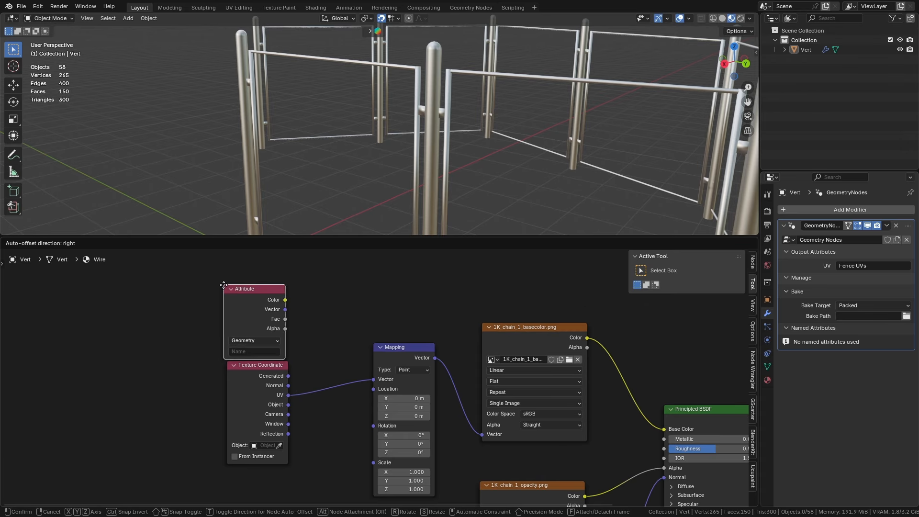
{"action": "left_click", "coordinate": [231, 280]}
{"action": "left_click", "coordinate": [270, 362]}
{"action": "key", "text": "x"}
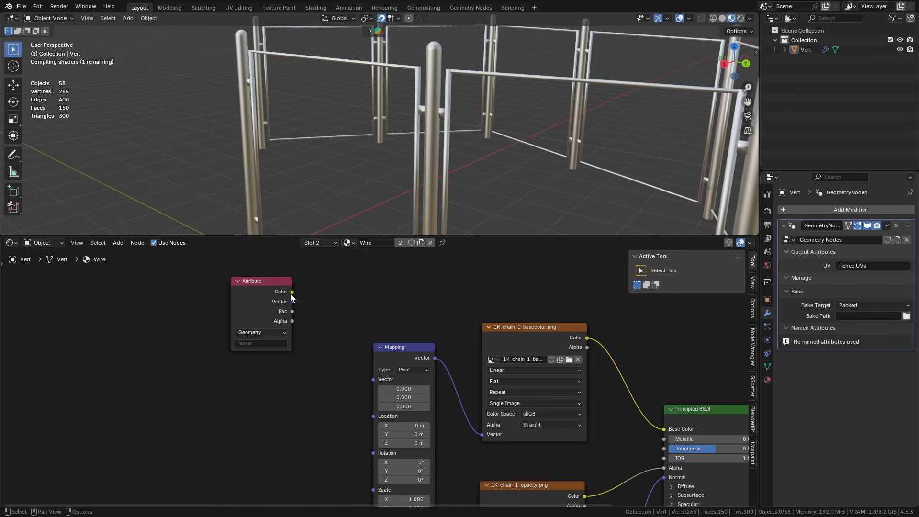
Connect the Attribute node's Vector output to Mapping's Vector input and line the node up beside Mapping
{"action": "left_click_drag", "start_coordinate": [292, 292], "coordinate": [373, 378]}
{"action": "left_click_drag", "start_coordinate": [292, 302], "coordinate": [372, 379]}
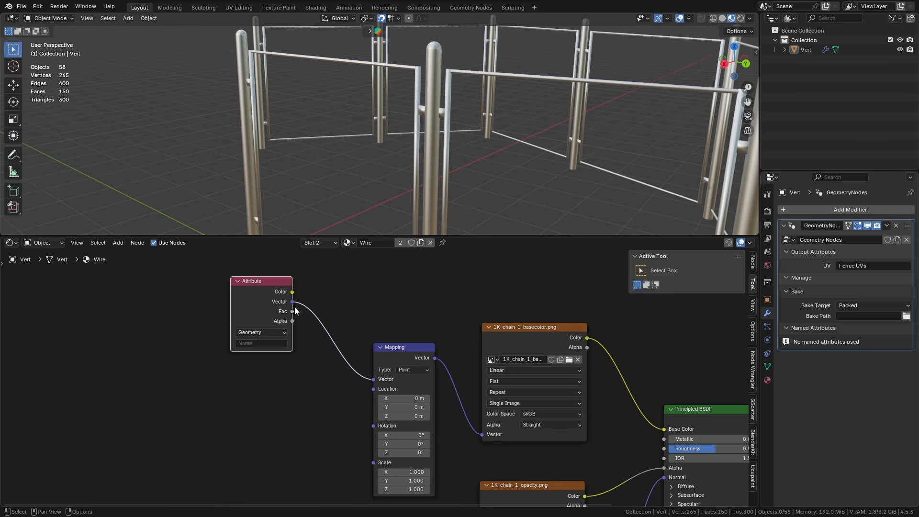
{"action": "left_click_drag", "start_coordinate": [278, 286], "coordinate": [278, 366]}
Set the Attribute node's attribute name to Fence UVs
{"action": "left_click", "coordinate": [263, 424]}
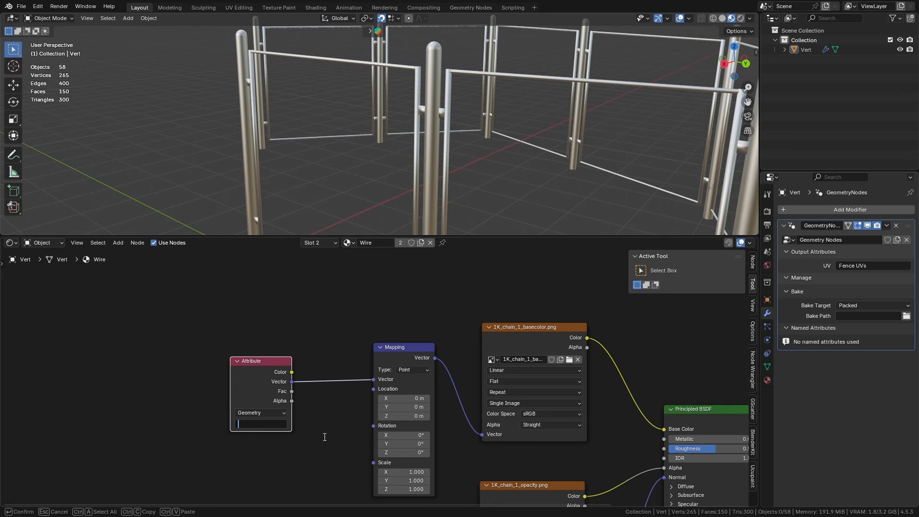
{"action": "type", "text": "Fence UVs"}
{"action": "key", "text": "Return"}
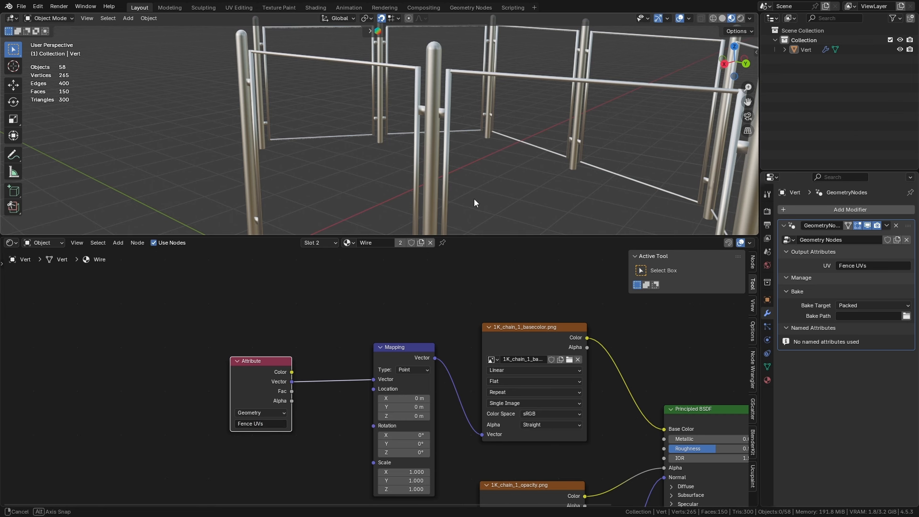
Set the Mapping node's X, Y and Z scale to 111.7
{"action": "middle_click_drag", "start_coordinate": [473, 199], "coordinate": [470, 216]}
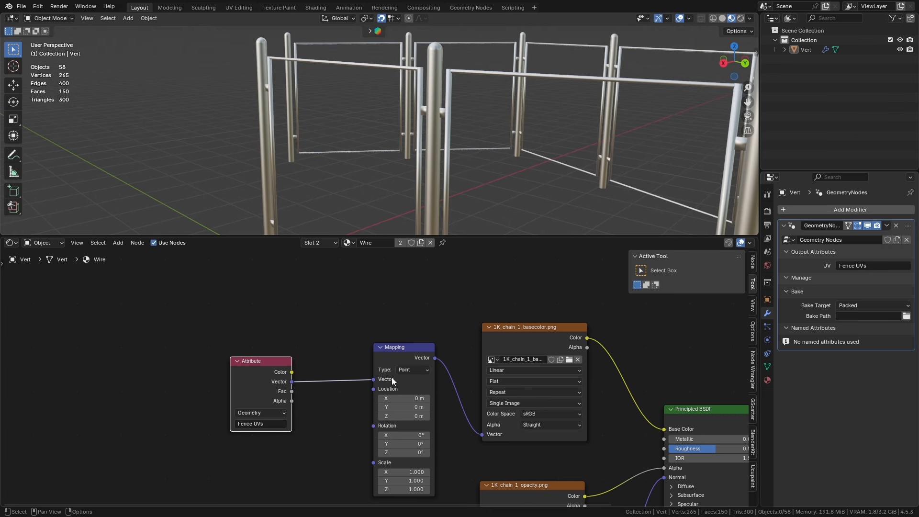
{"action": "middle_click_drag", "start_coordinate": [455, 463], "coordinate": [452, 430]}
{"action": "left_click_drag", "start_coordinate": [400, 430], "coordinate": [603, 447]}
Connect Mapping's Vector output to the Vector inputs of the 1K_chain_1_opacity.png and 1K_chain_1_normal.png texture nodes
{"action": "middle_click_drag", "start_coordinate": [492, 410], "coordinate": [490, 356]}
{"action": "left_click_drag", "start_coordinate": [431, 261], "coordinate": [474, 425]}
{"action": "middle_click_drag", "start_coordinate": [473, 294], "coordinate": [453, 319]}
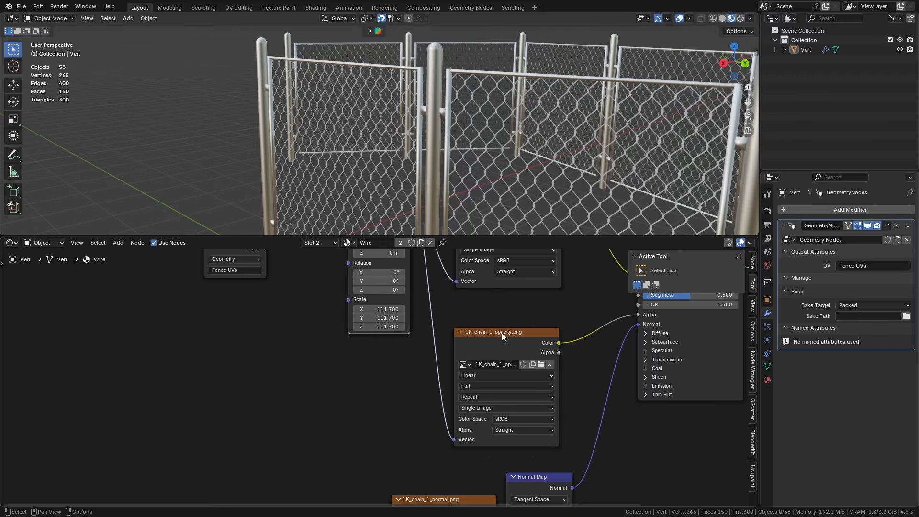
{"action": "middle_click_drag", "start_coordinate": [390, 298], "coordinate": [481, 366]}
{"action": "left_click_drag", "start_coordinate": [477, 251], "coordinate": [482, 464]}
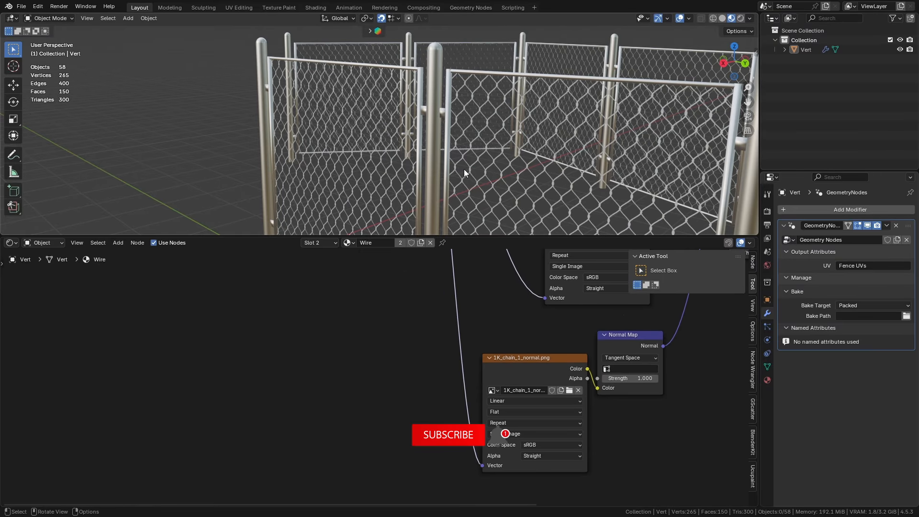
Examine the chain-wire pattern on the fence panels from several sides together with the full Wire node setup
{"action": "middle_click_drag", "start_coordinate": [464, 168], "coordinate": [404, 132]}
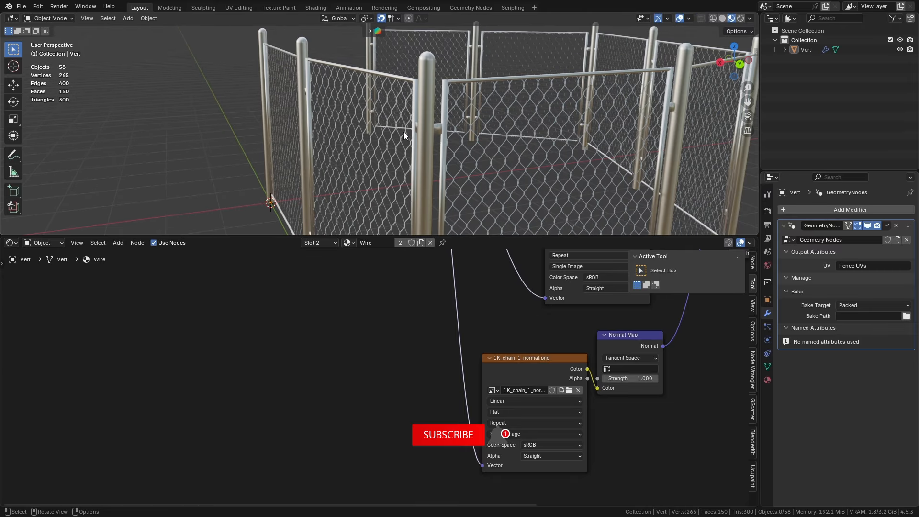
{"action": "left_click_drag", "start_coordinate": [473, 235], "coordinate": [482, 405]}
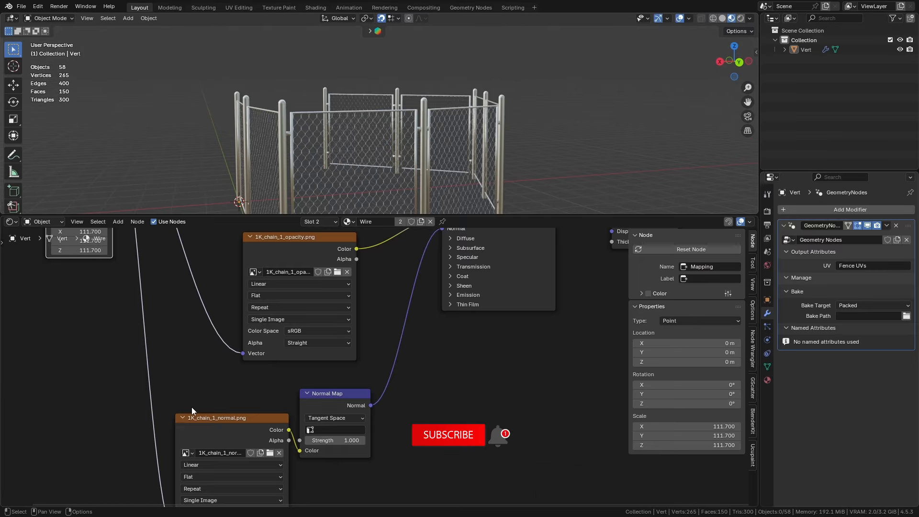
{"action": "scroll", "coordinate": [191, 411], "scroll_direction": "down", "scroll_amount": 4}
{"action": "middle_click_drag", "start_coordinate": [262, 334], "coordinate": [377, 412]}
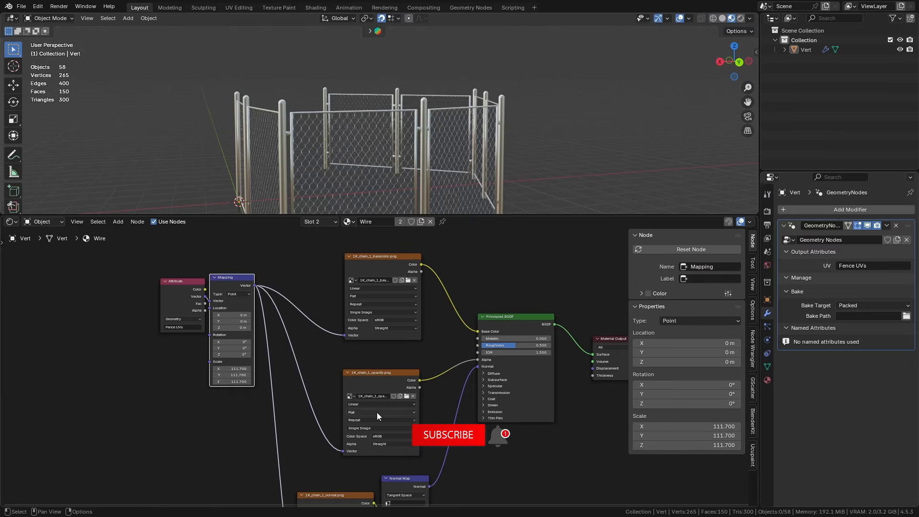
{"action": "middle_click_drag", "start_coordinate": [442, 162], "coordinate": [523, 116]}
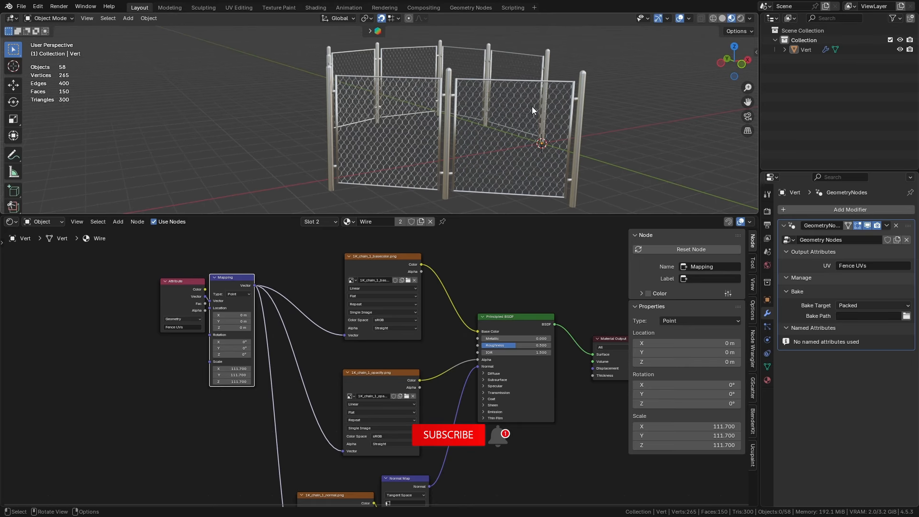